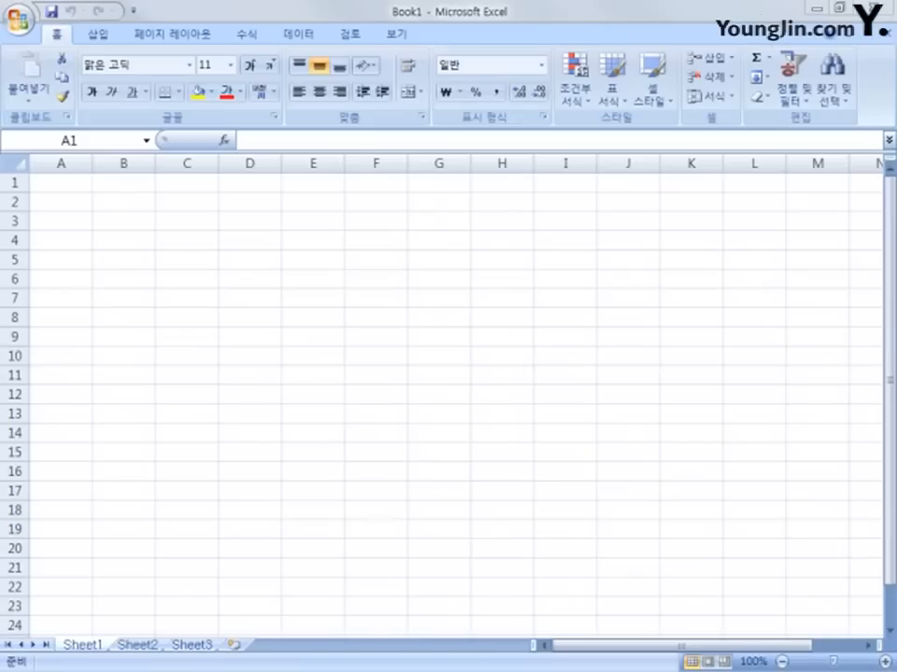
Group all three sheets and format every cell with font size 10 and centred horizontal alignment.
click(62, 184)
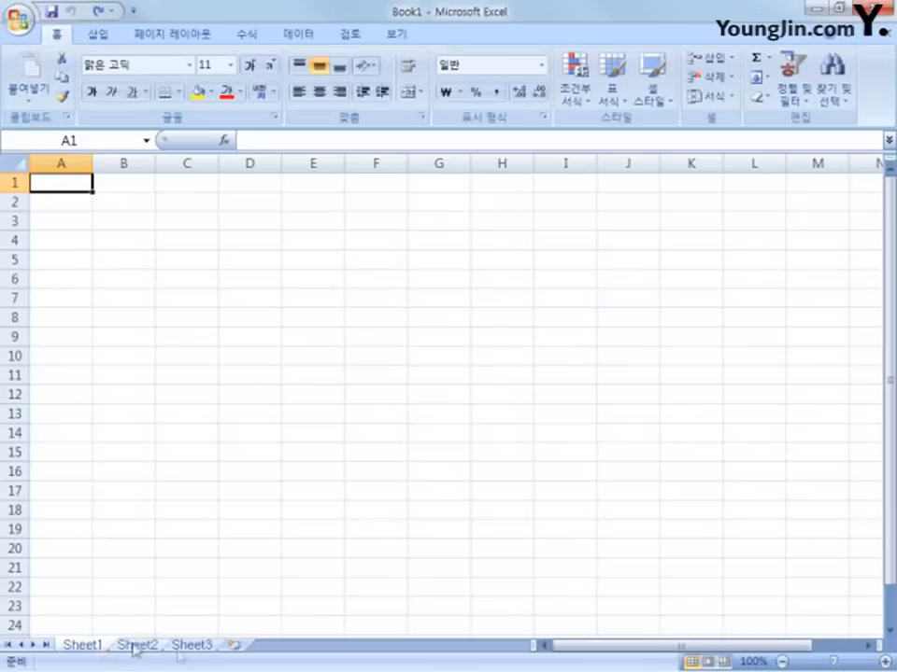
shift+click(198, 645)
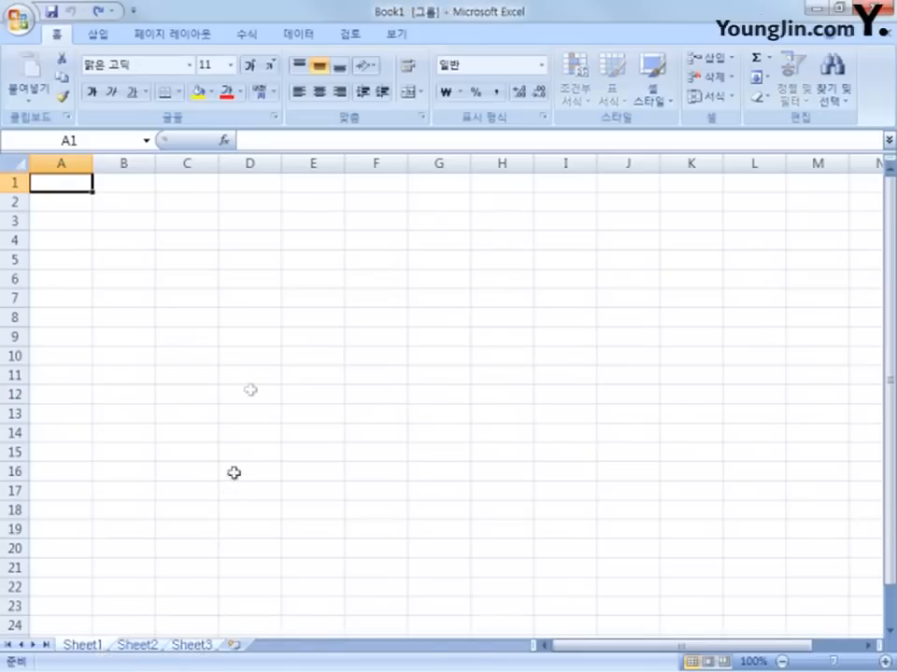
click(16, 164)
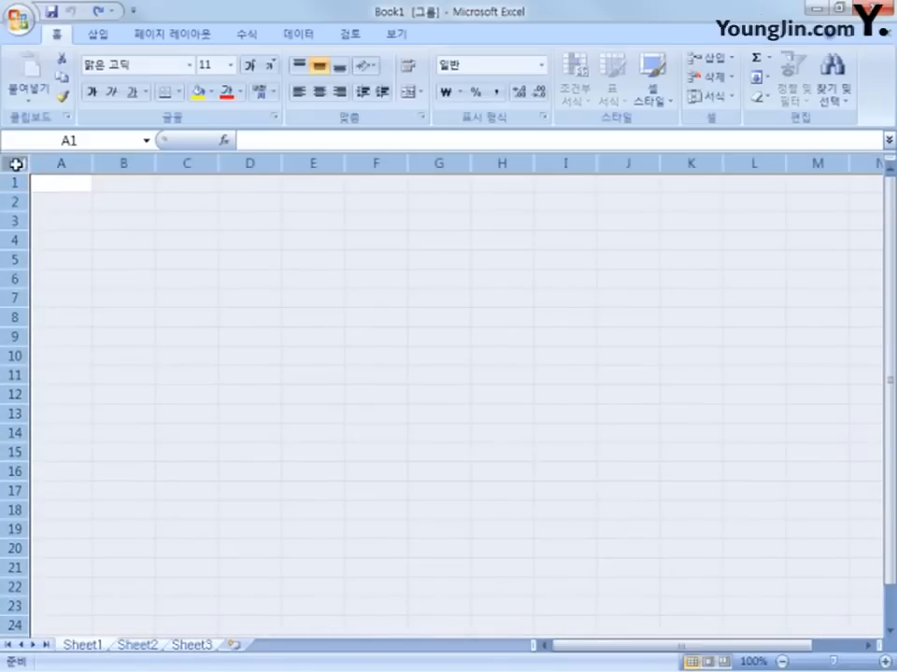
click(232, 69)
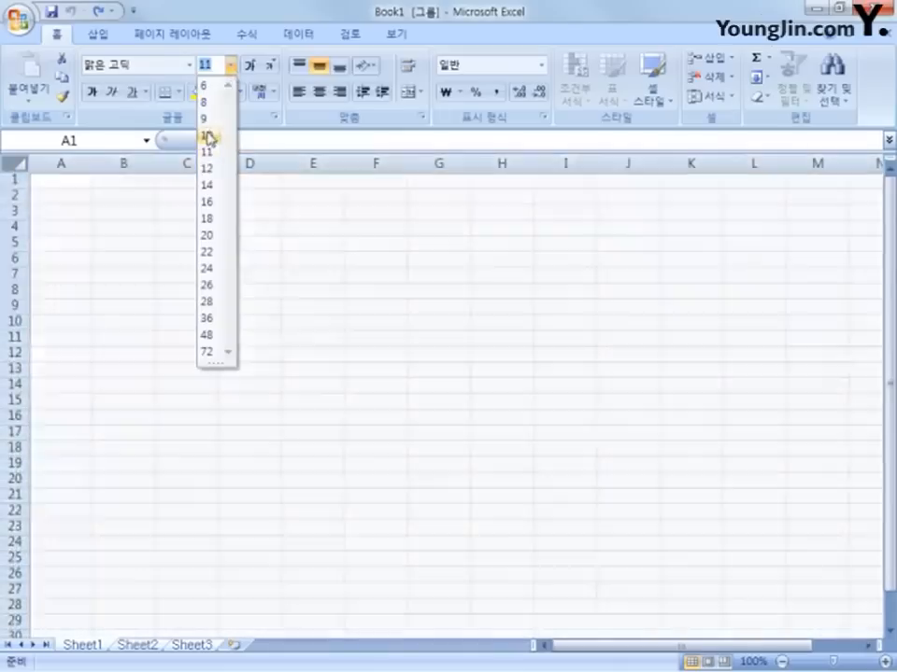
click(209, 136)
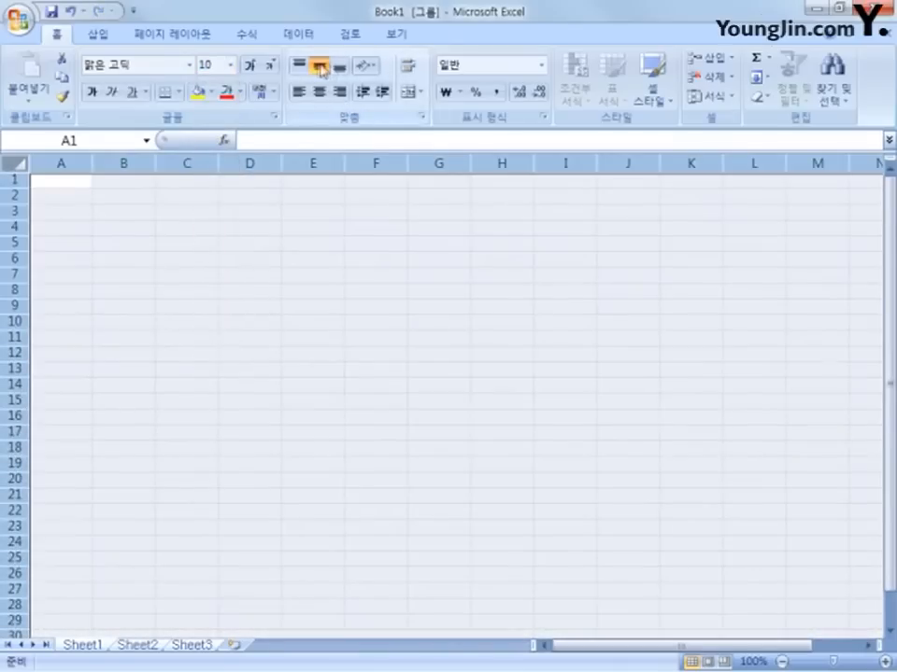
click(321, 97)
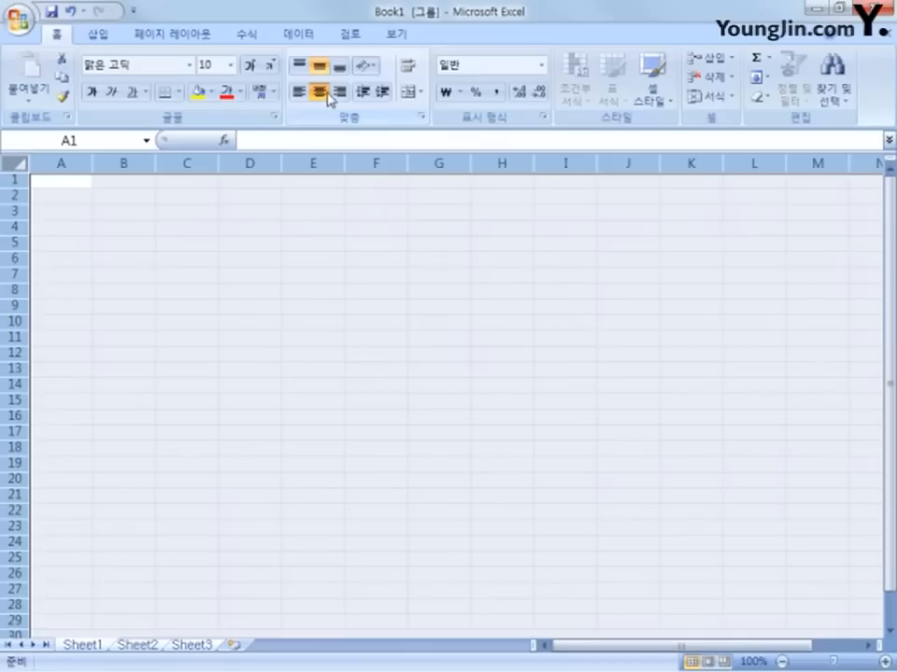
Set column A's width to 1 on the grouped sheets and ungroup the sheets.
click(65, 163)
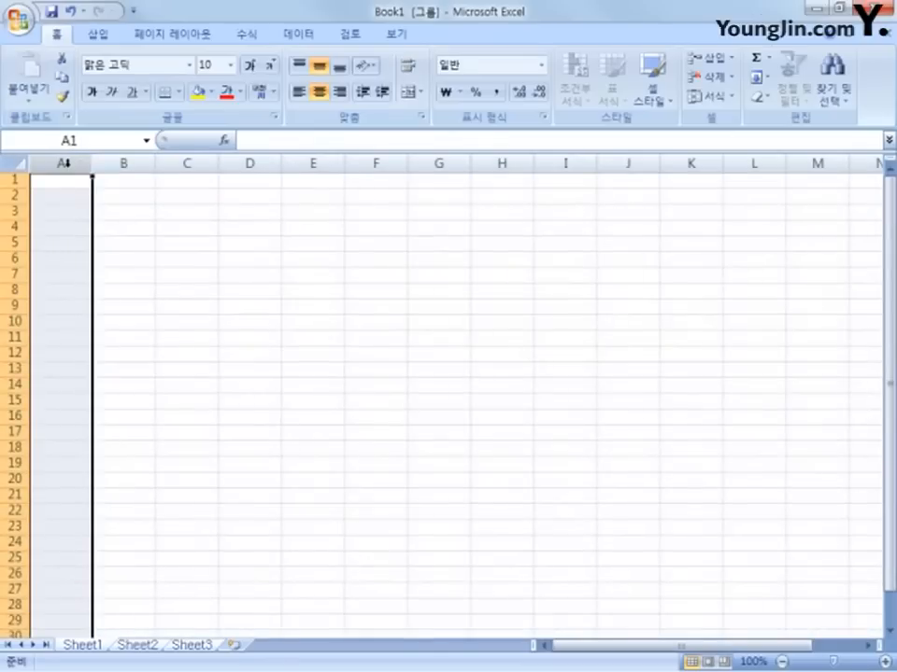
right_click(64, 163)
click(64, 162)
right_click(65, 163)
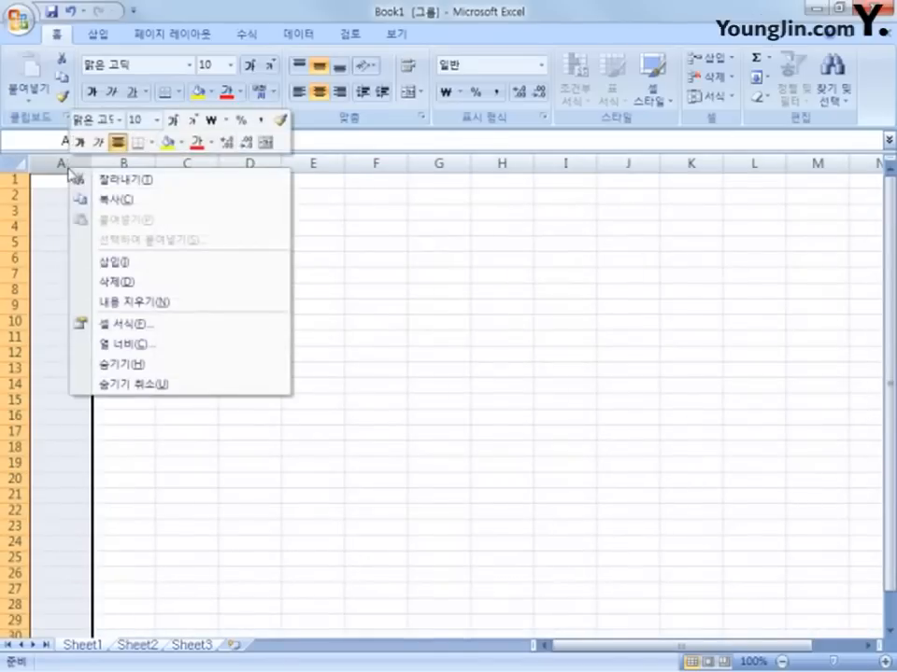
click(142, 346)
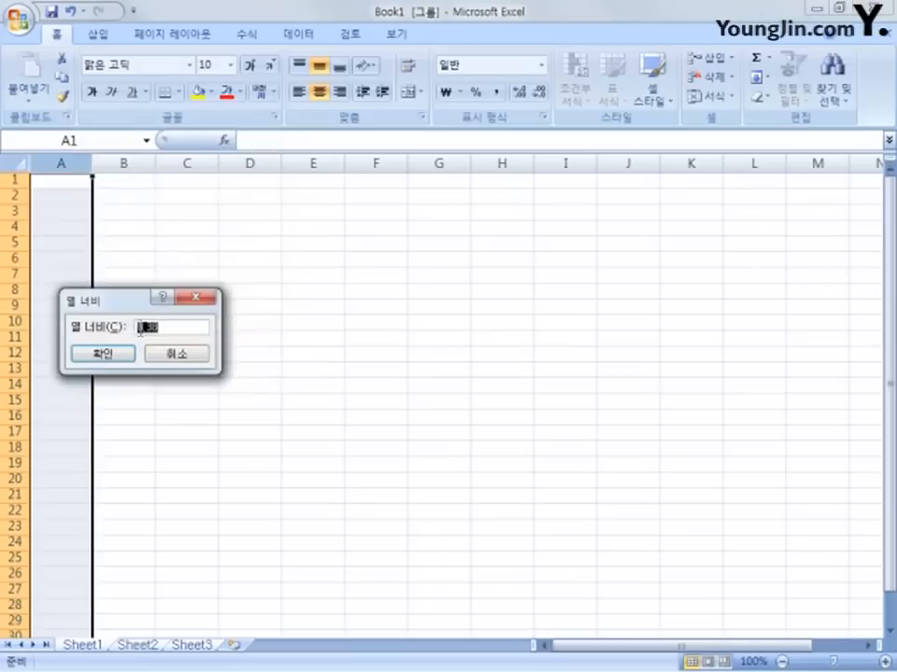
text(1)
click(114, 353)
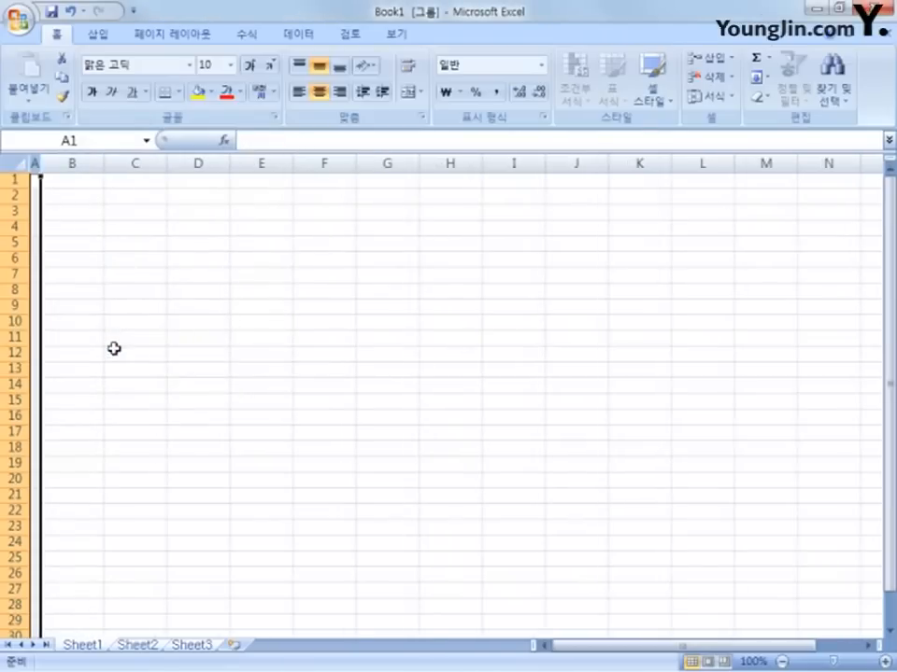
right_click(96, 645)
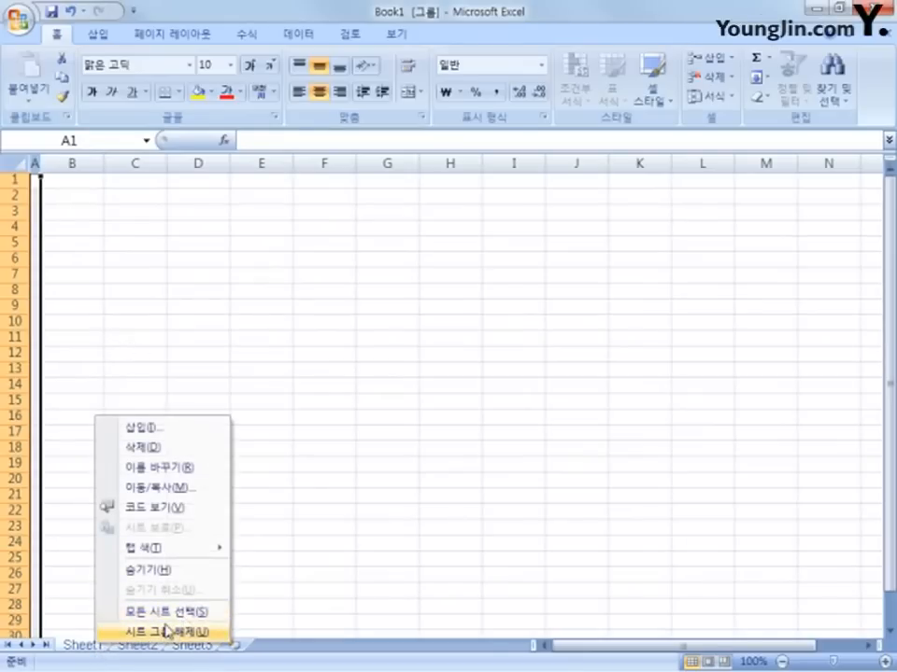
click(215, 633)
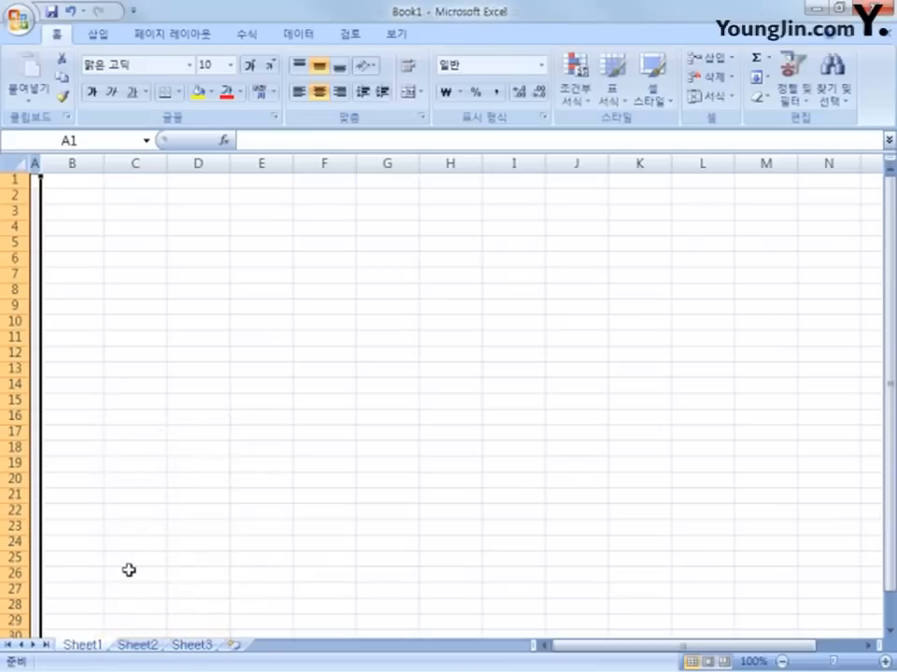
Rename the three sheets 제1작업, 제2작업 and 제3작업, in that order.
double_click(84, 644)
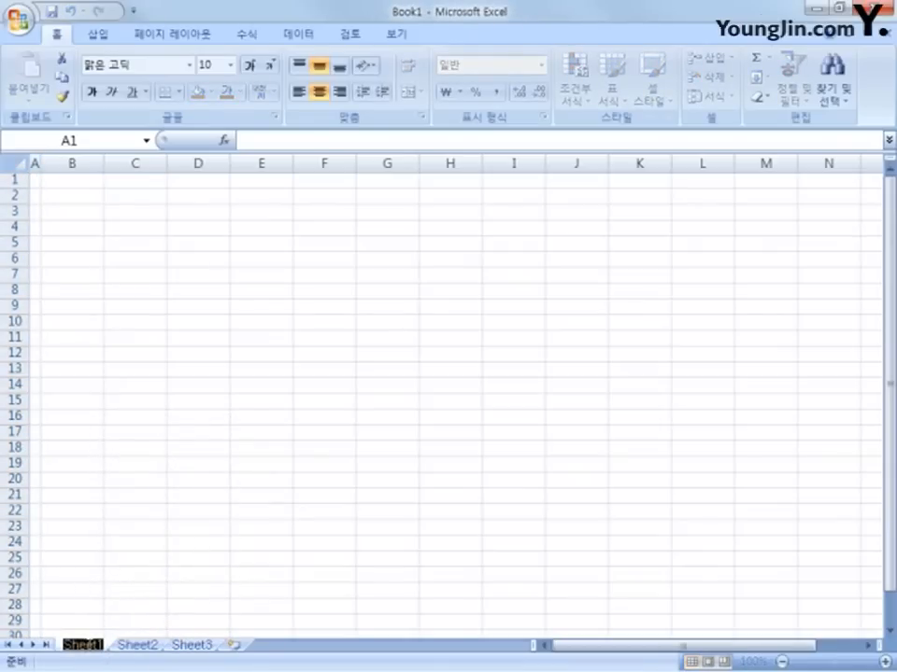
text(제1)
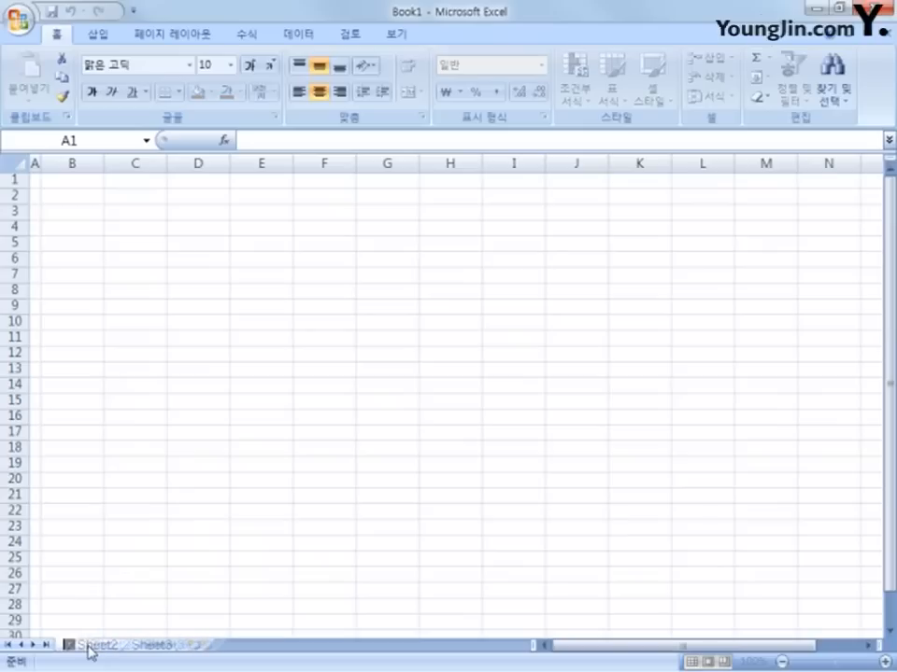
text(작업)
key(Return)
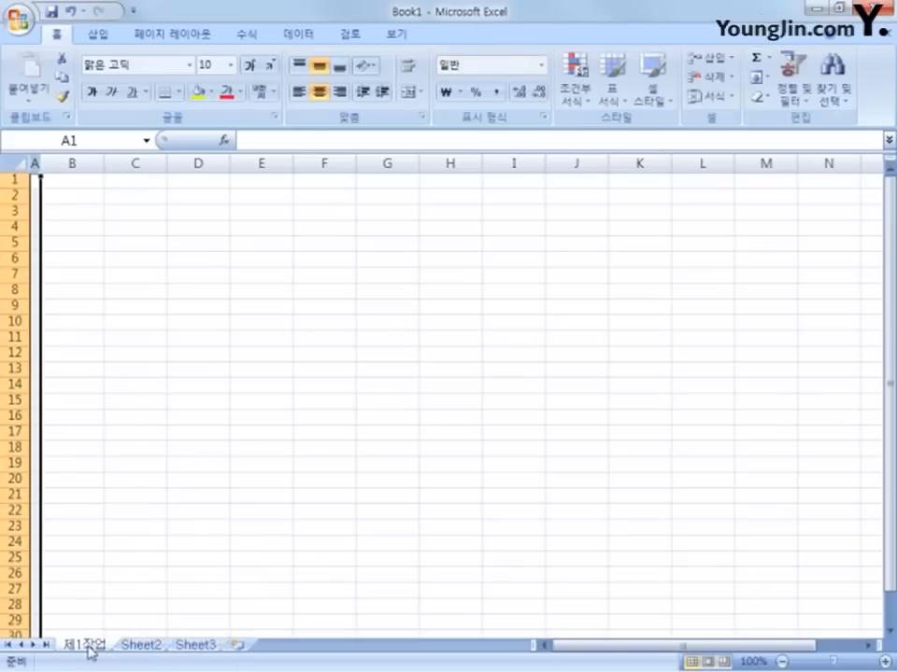
double_click(132, 644)
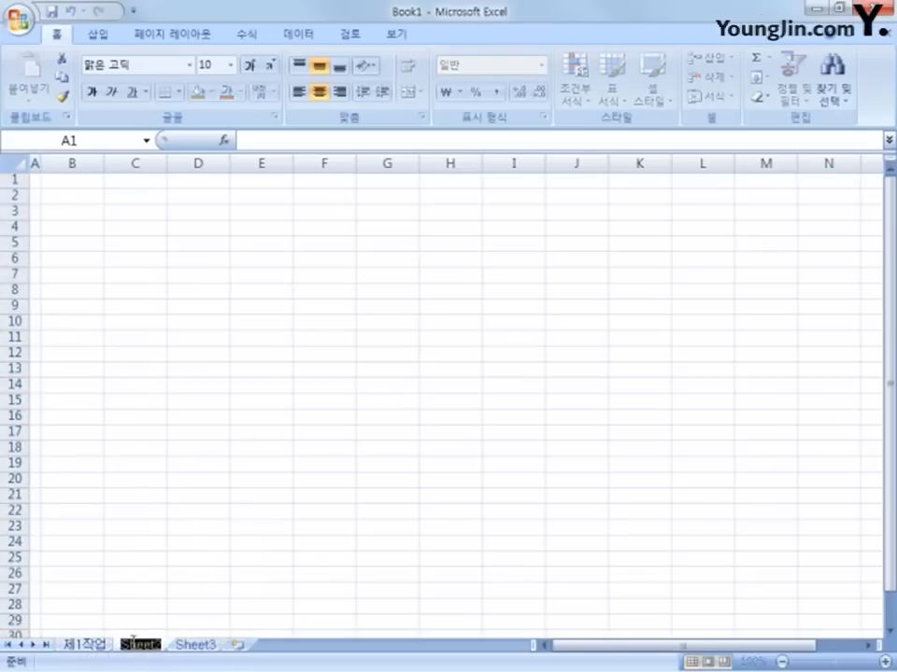
text(제2작업)
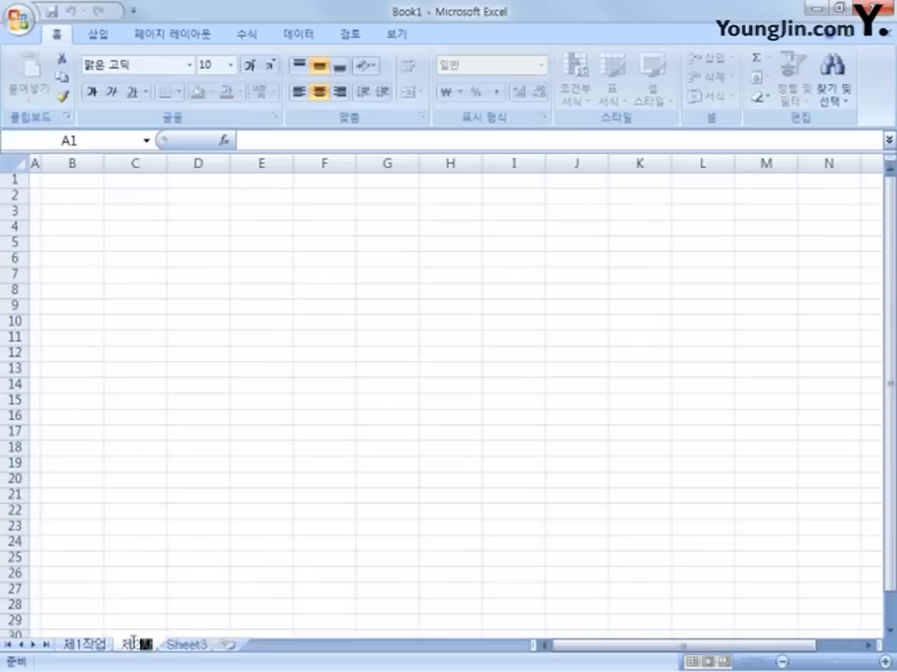
key(Return)
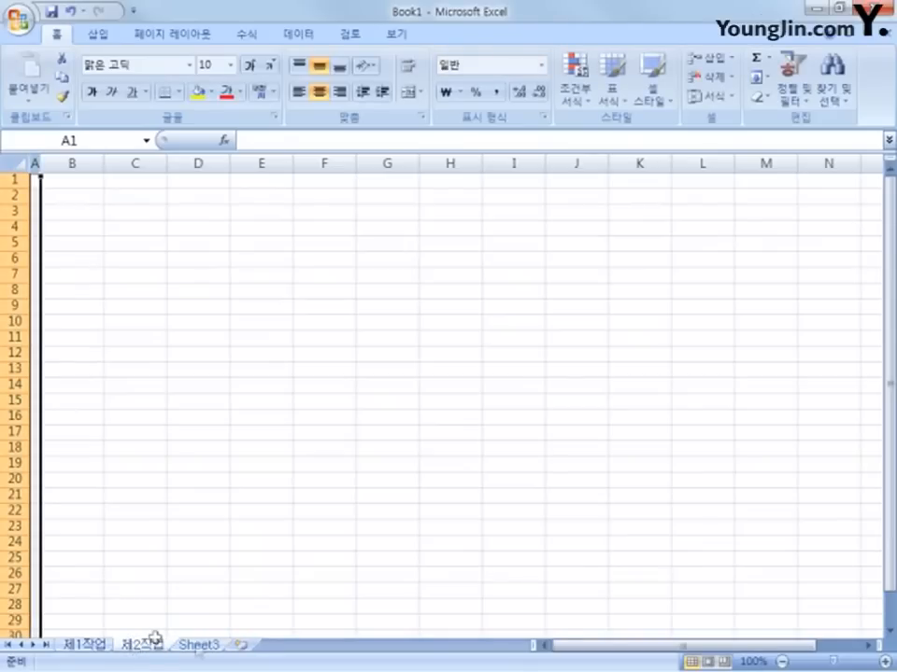
double_click(199, 645)
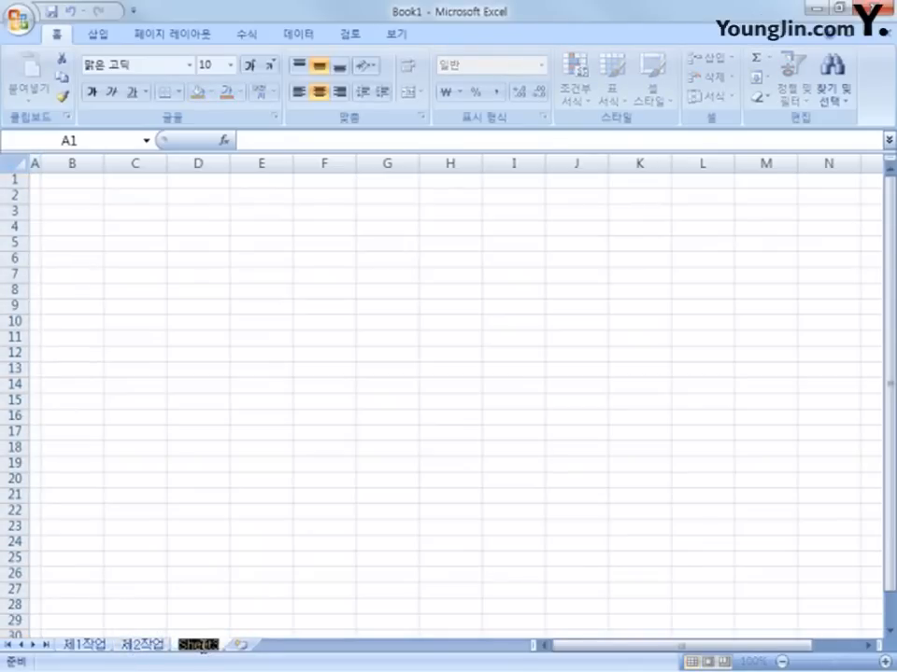
text(제3작업)
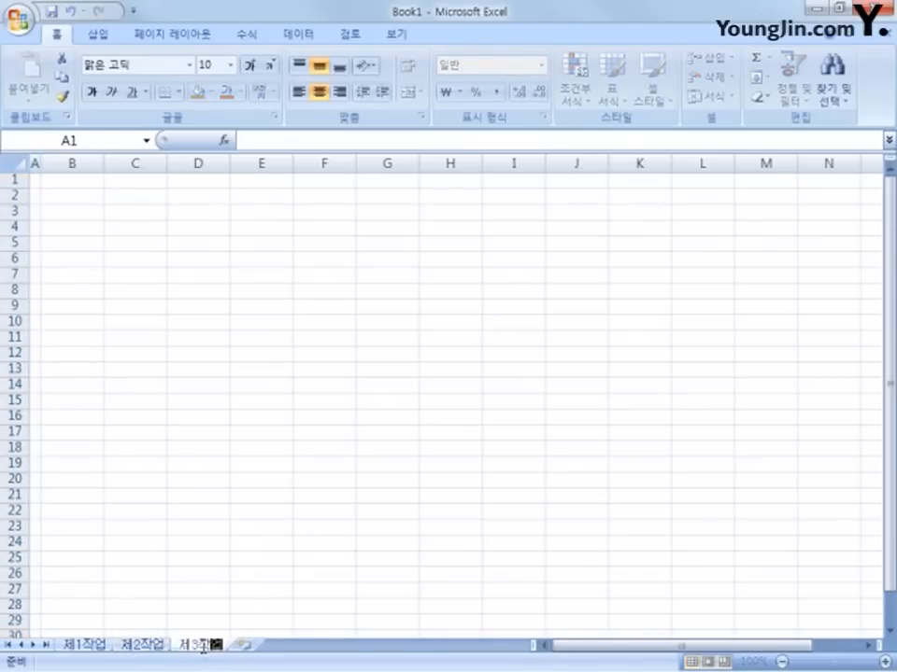
key(Return)
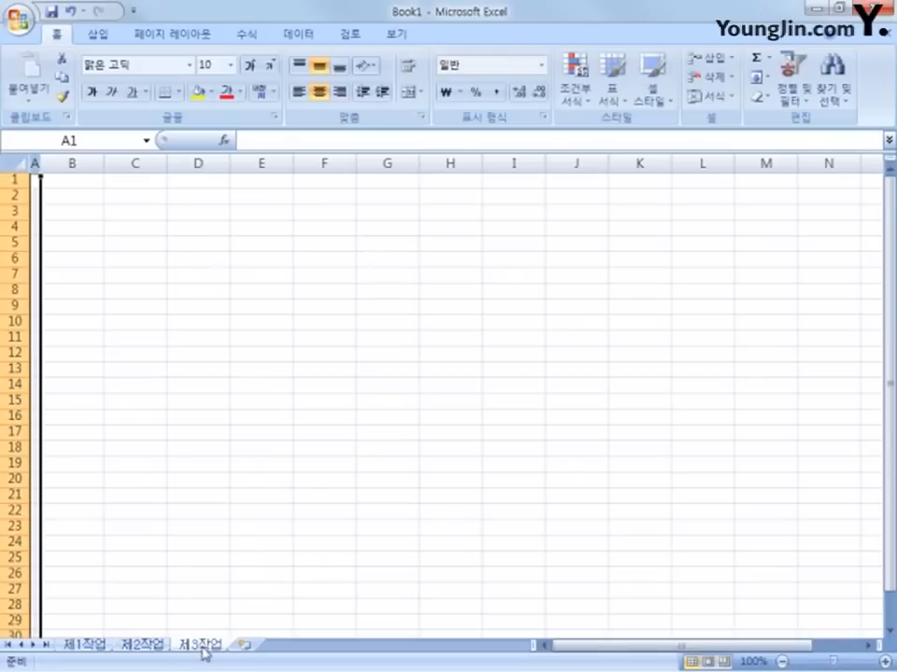
Save the workbook as Excel 통합 문서 in the ITQ folder, naming it with the exam number, a hyphen and the candidate's name.
click(37, 20)
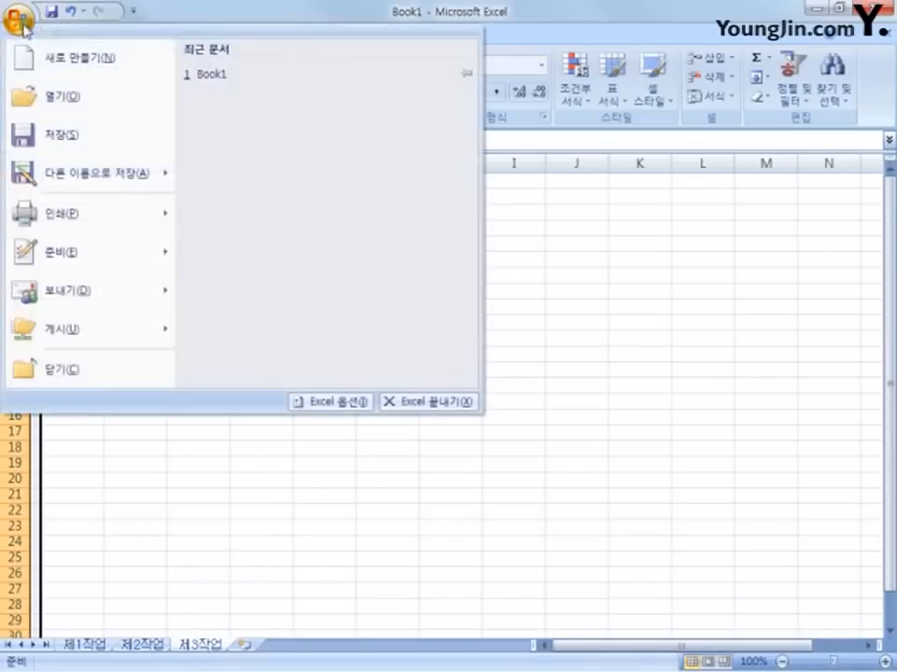
click(94, 140)
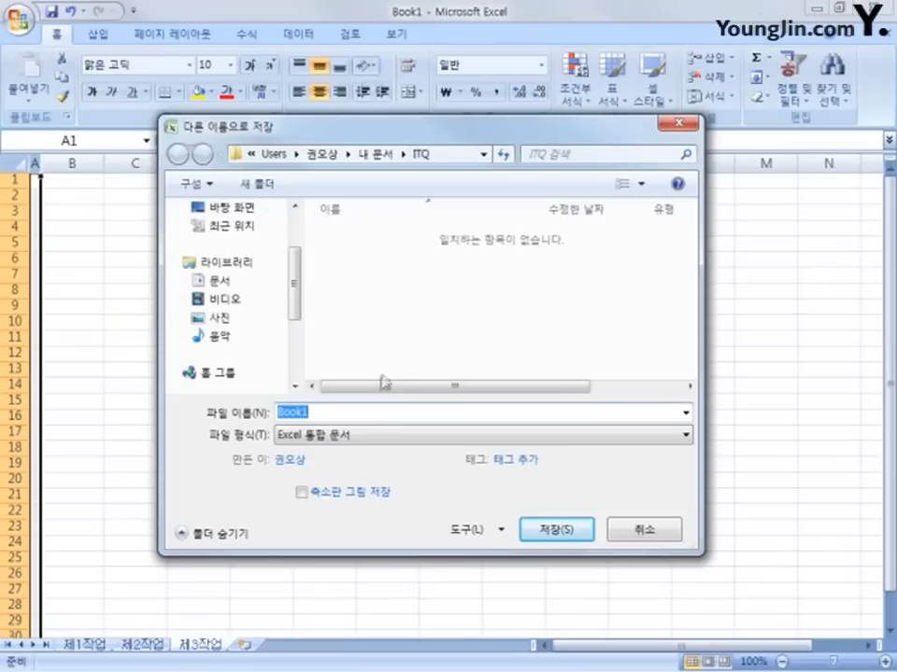
text(123456)
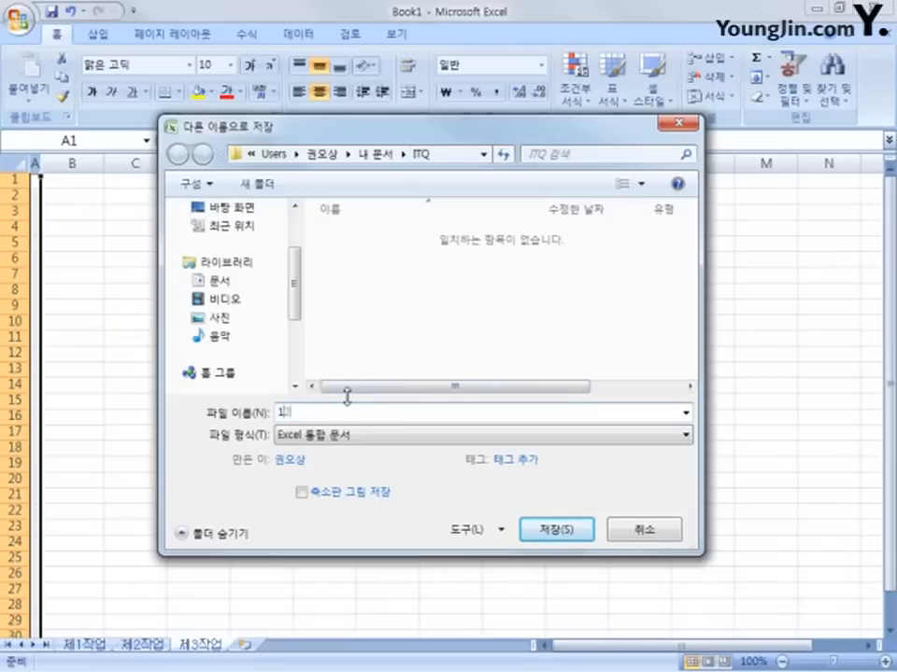
text(78-홍길동)
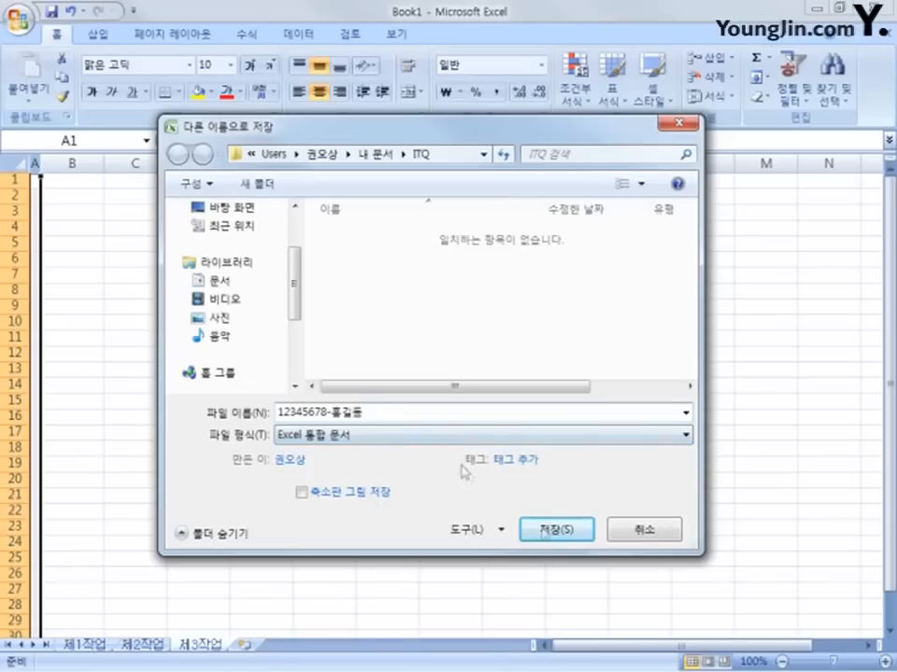
click(551, 531)
click(551, 532)
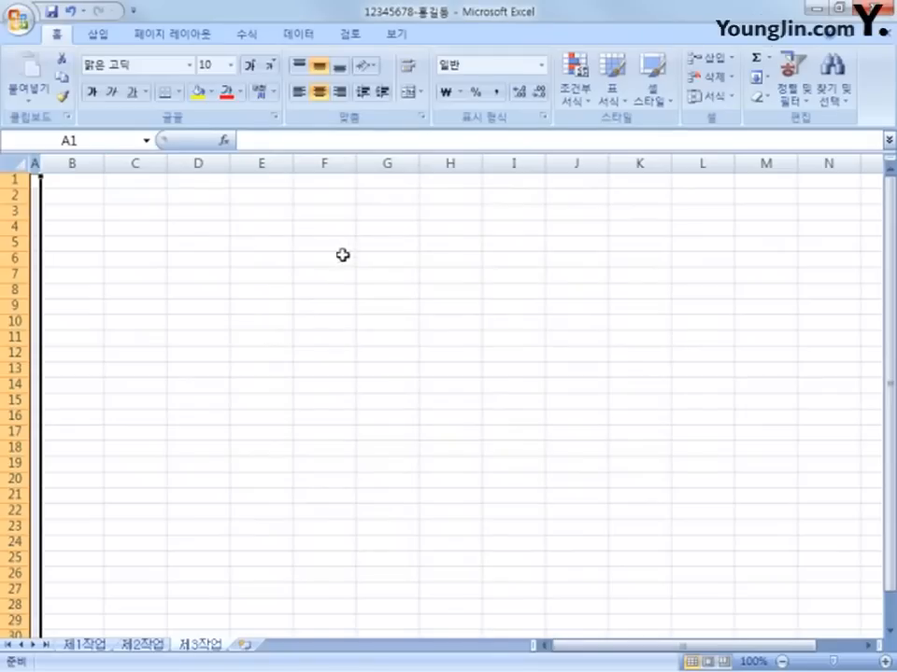
On the 제1작업 sheet, enter the label 할인적용 in B3 and the value 0.8 in C3.
click(99, 645)
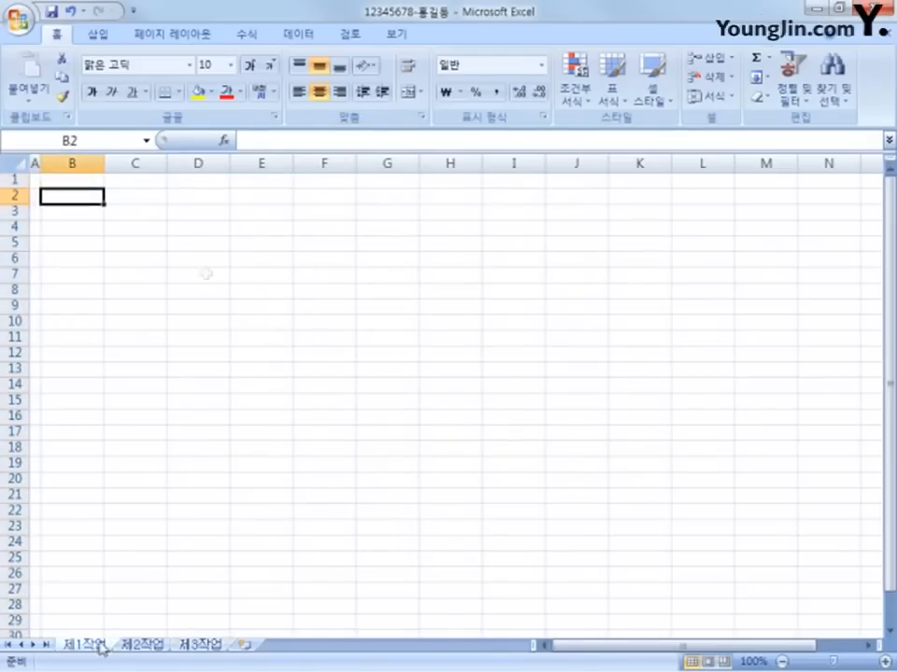
click(60, 217)
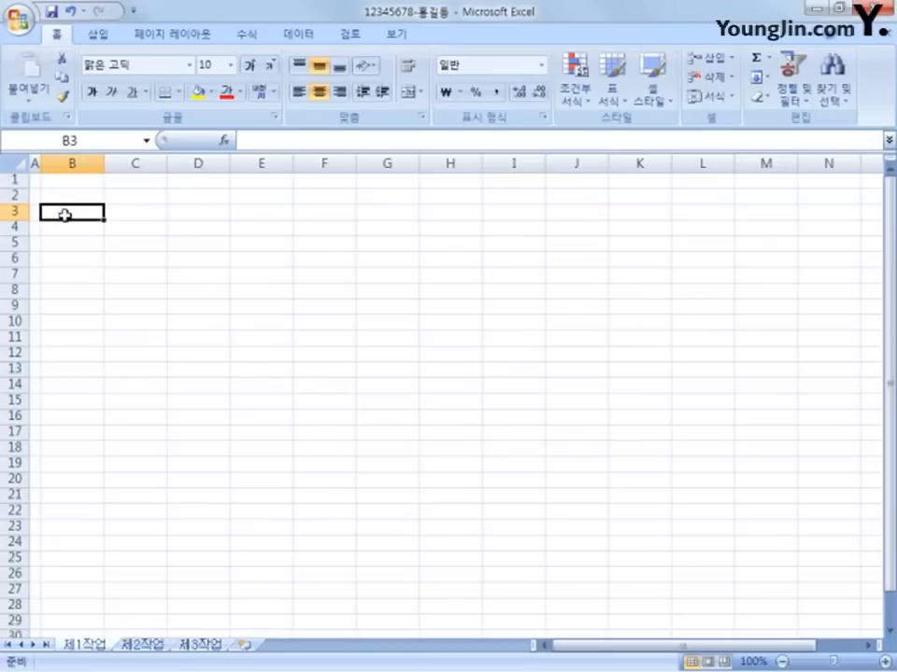
text(할인)
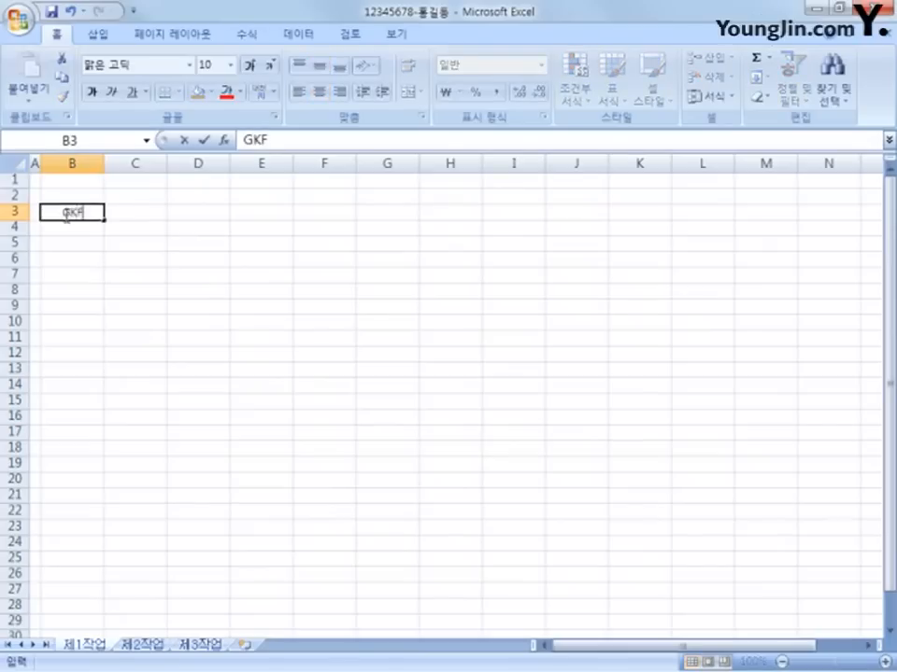
text(적용)
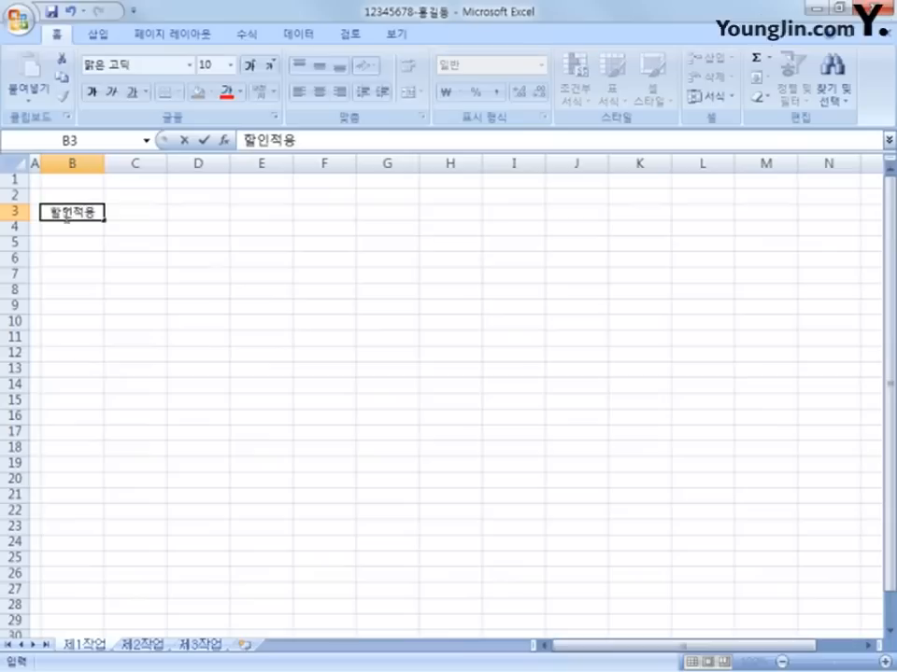
key(Return)
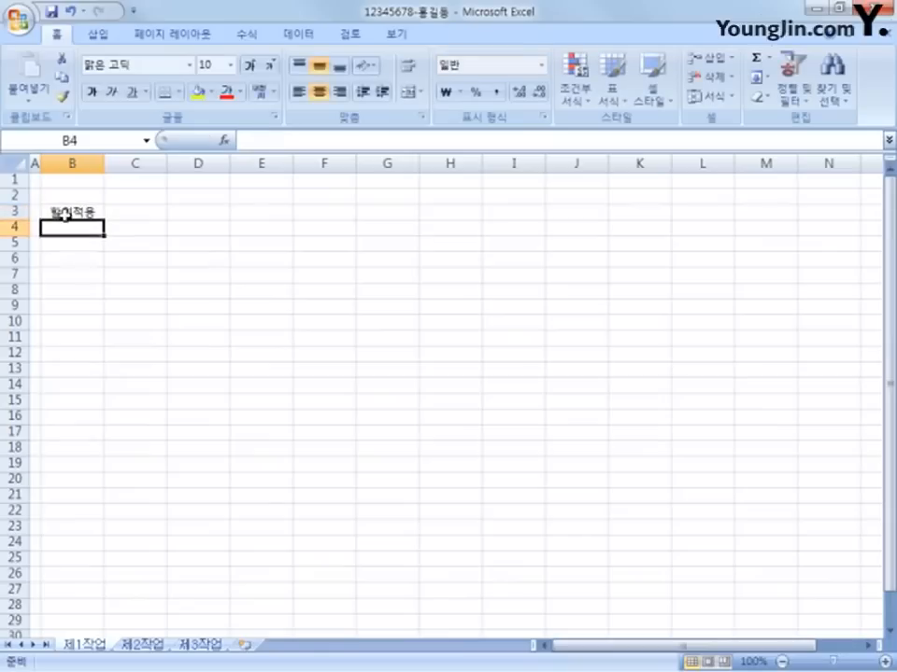
key(Up)
key(Right)
text(0.8)
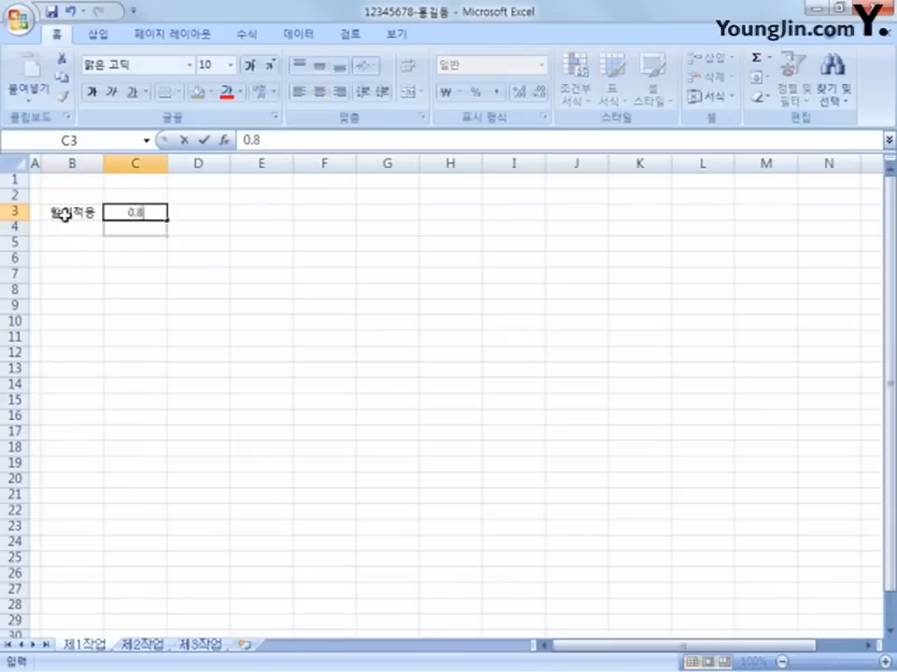
key(Return)
Enter the headers 모델명, 제조자 and 운영체제 in cells B4, C4 and D4.
key(Left)
text(모)
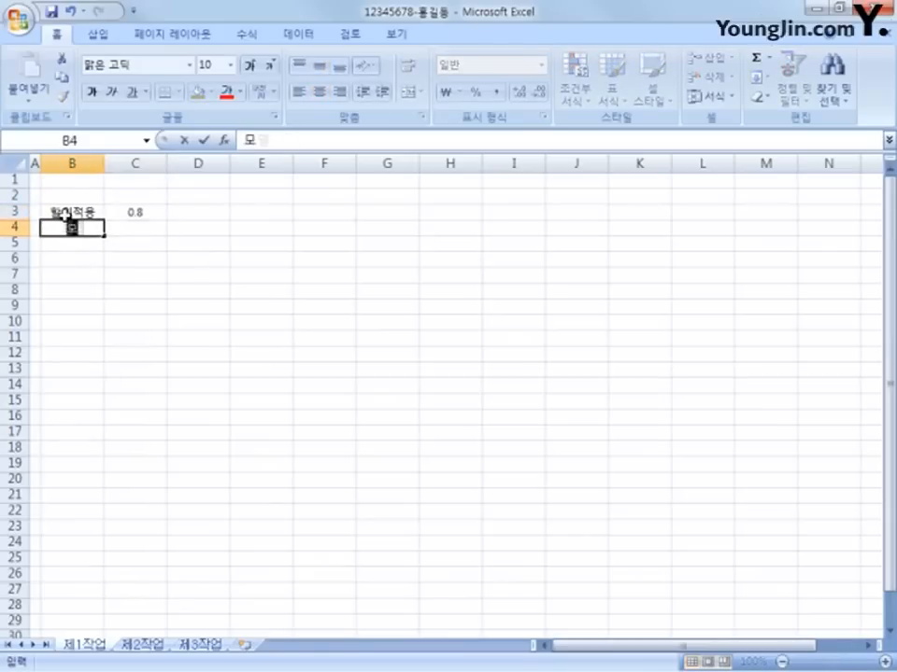
text(델명)
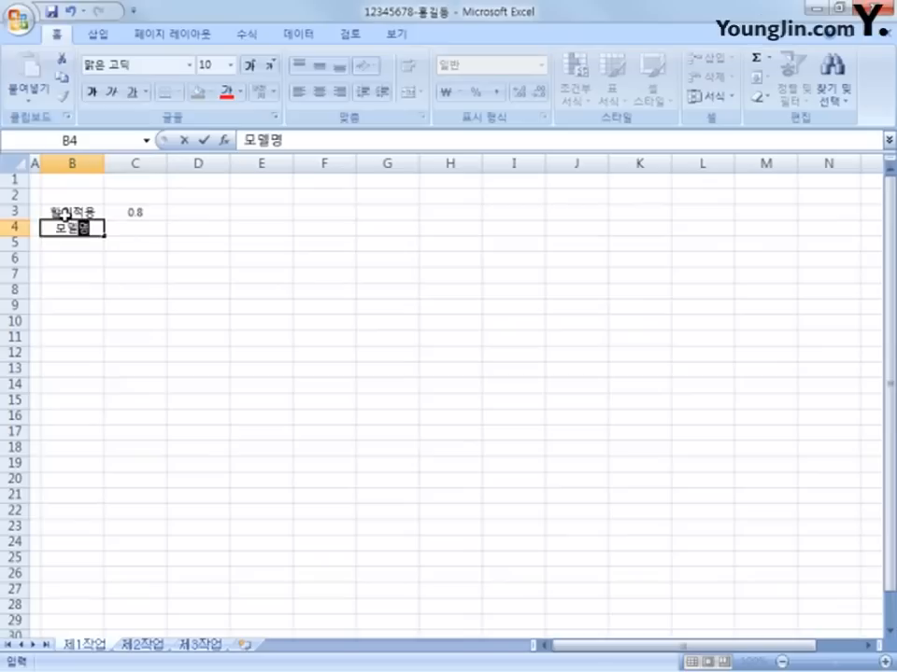
key(Right)
text(제조자)
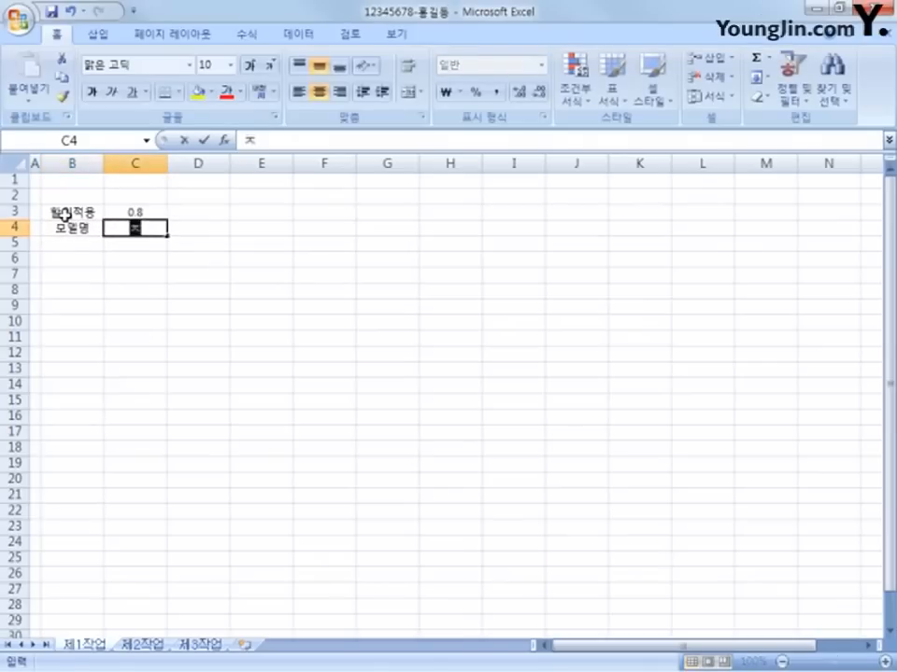
key(Right)
text(운영체제)
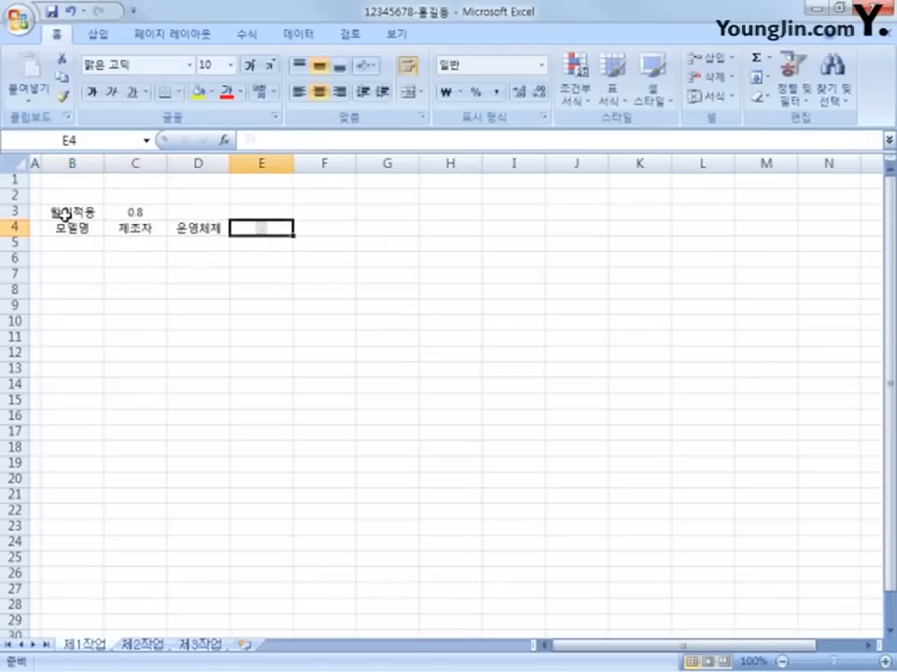
Enter the two-line headers 카메라 over (화소수) in E4 and 액정크기 over (인치) in F4.
text(메라)
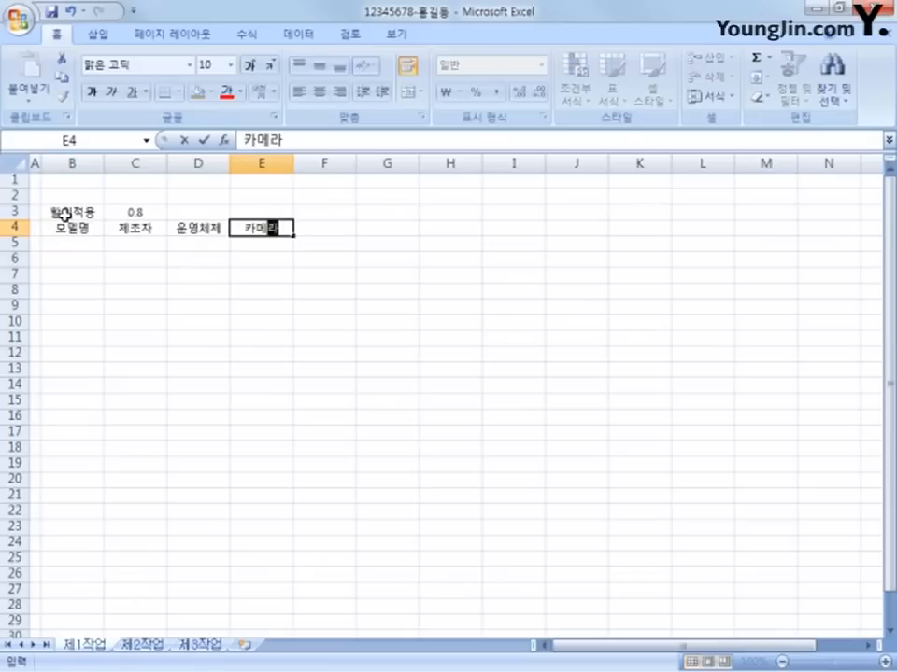
key(alt+Return)
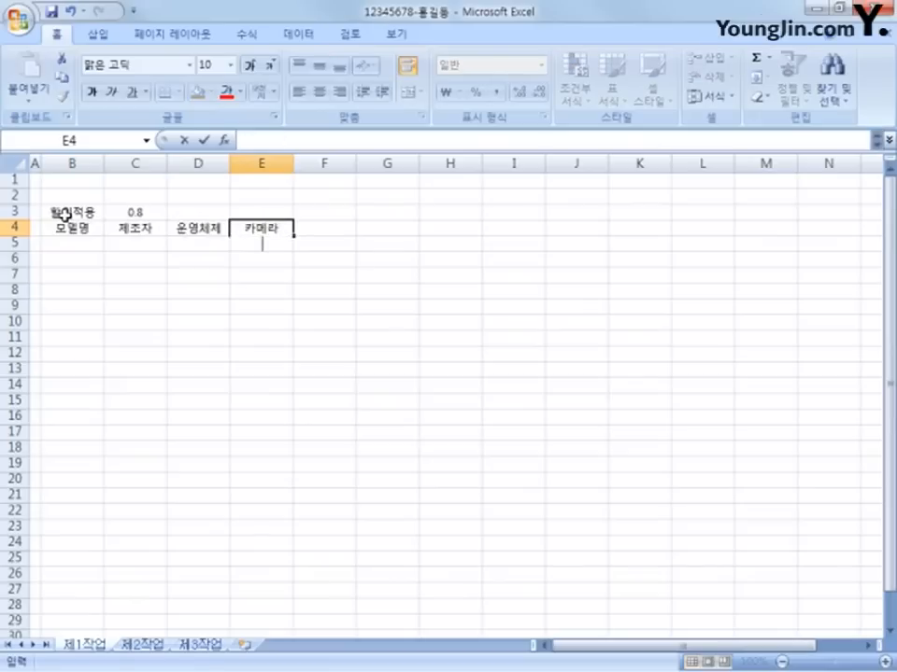
text((화소수))
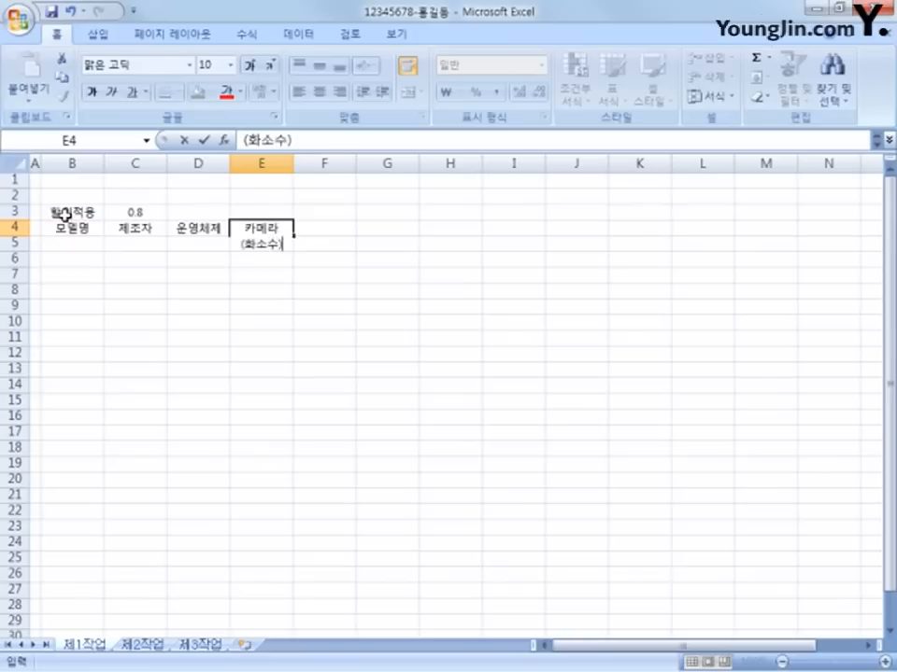
key(Tab)
text(액정)
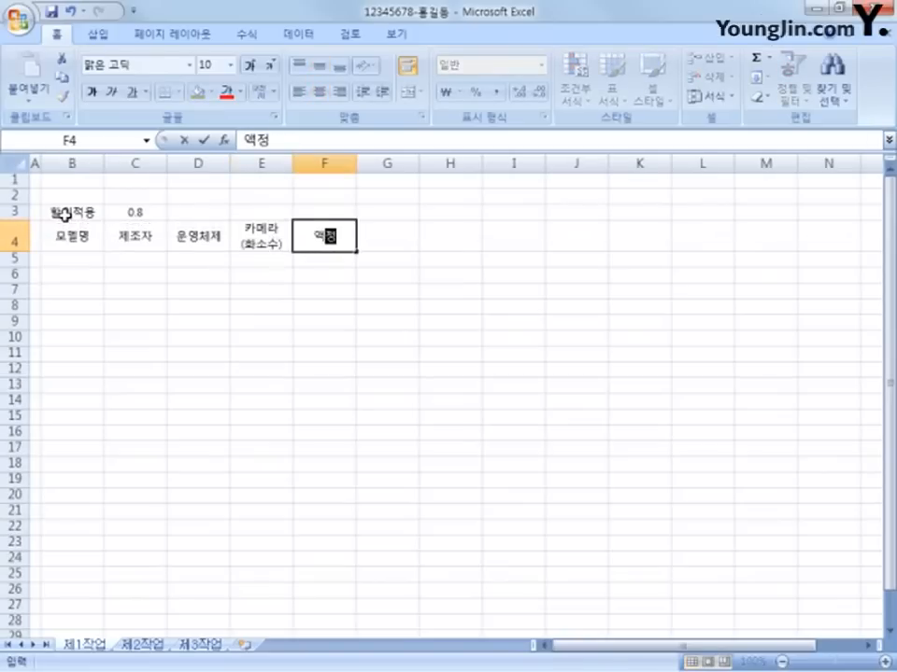
text(크기)
key(alt+Return)
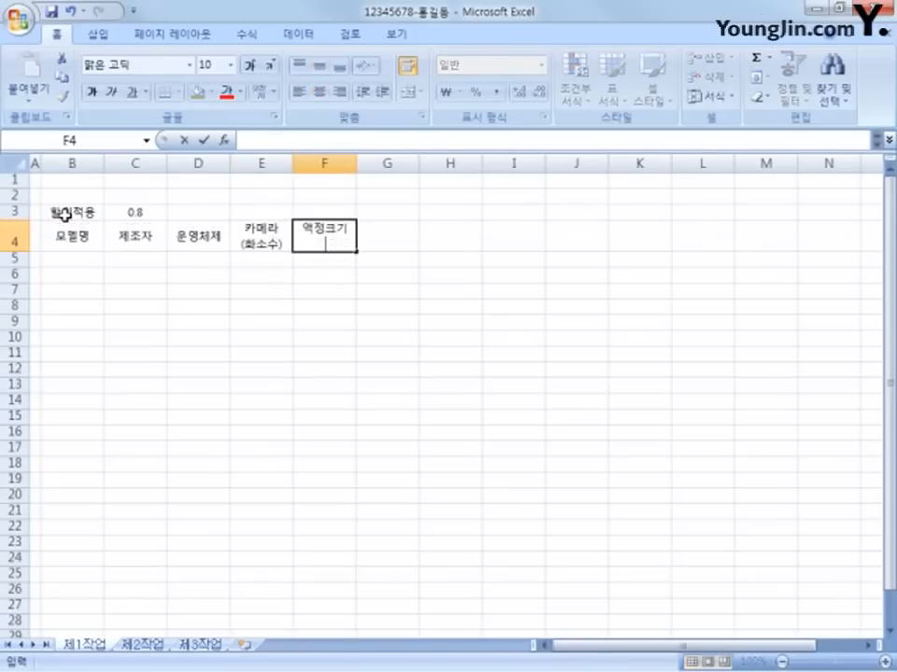
text((인치))
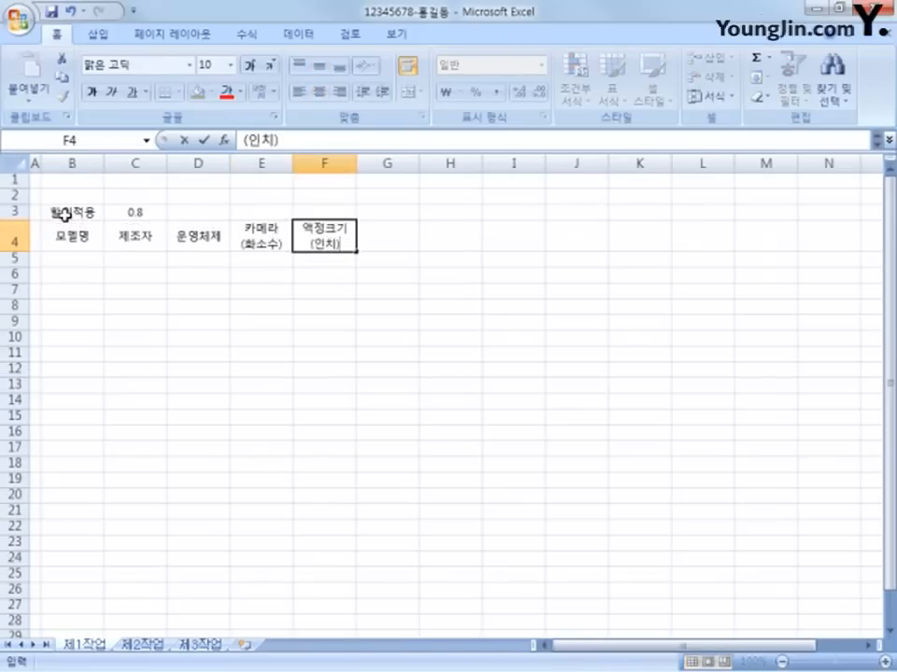
key(Tab)
Enter the two-line header 가격 over (원) in G4 and the header 수량 in H4.
text(가거ㄱ)
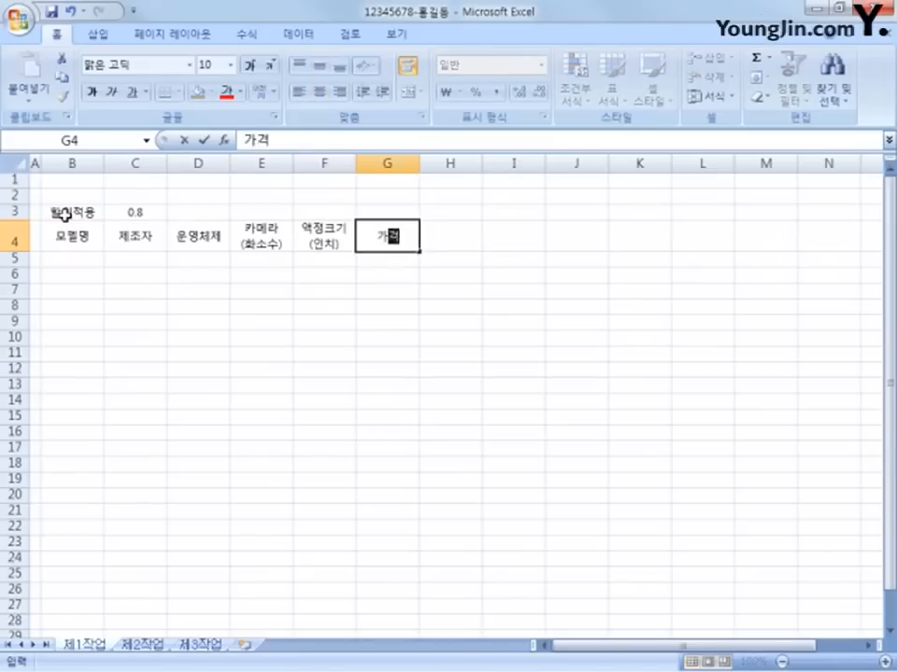
key(alt+Return)
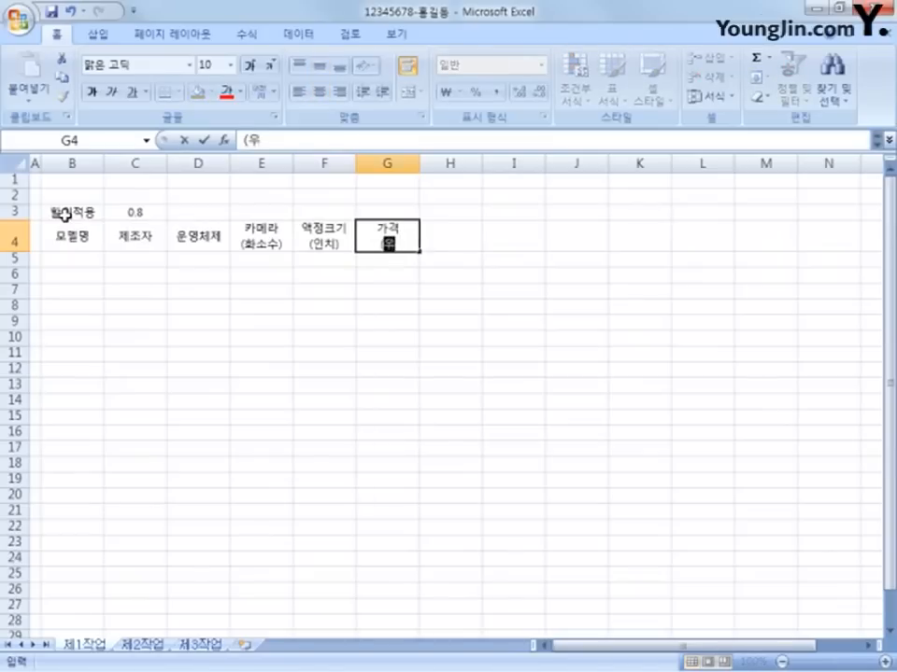
text((원))
key(Tab)
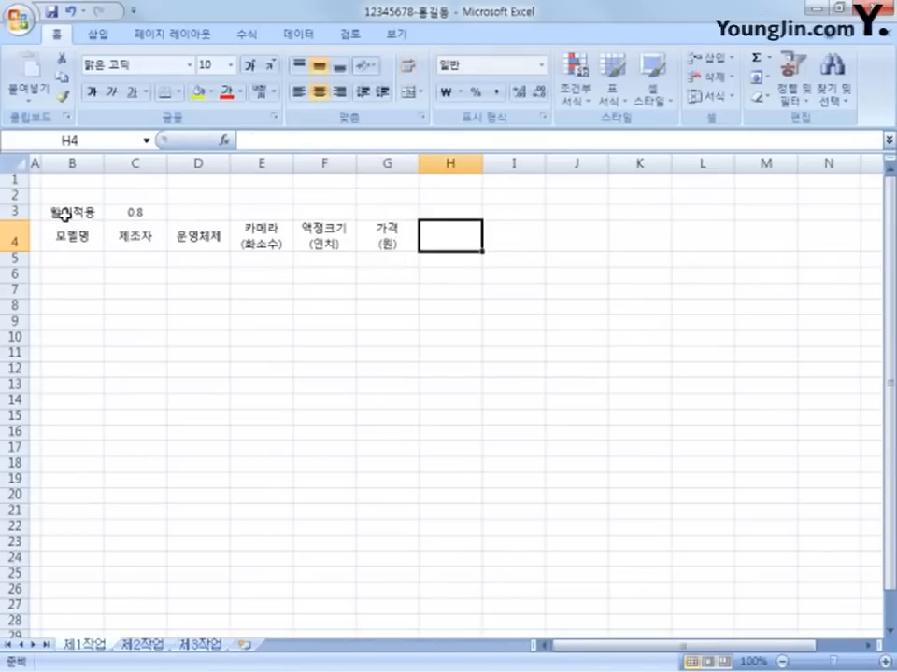
text(수량)
key(Tab)
Enter the two-line header 할부금 over (24개월) in I4 and the header VIP할인액 in J4.
text(할부금)
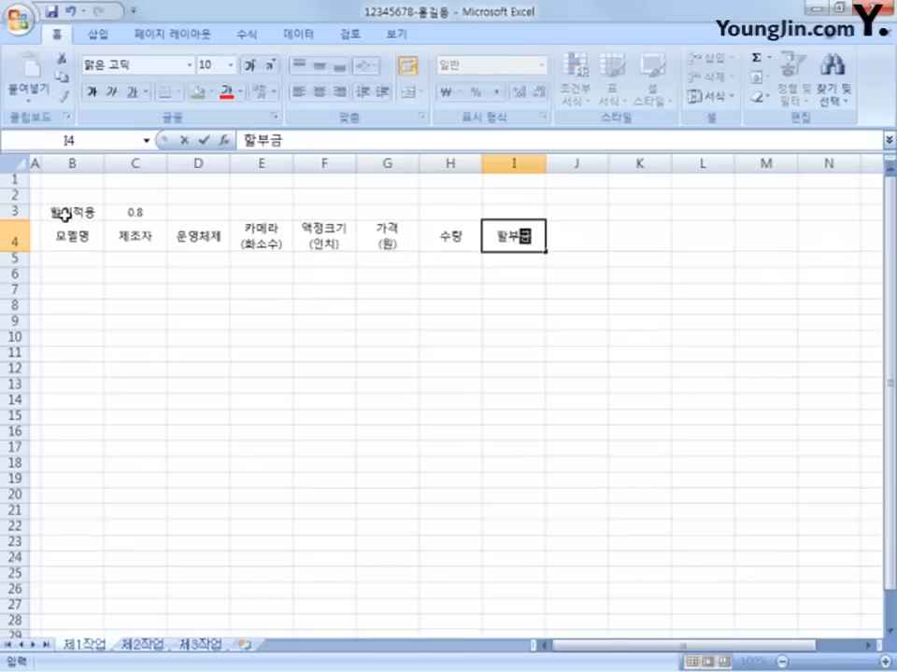
key(alt+Return)
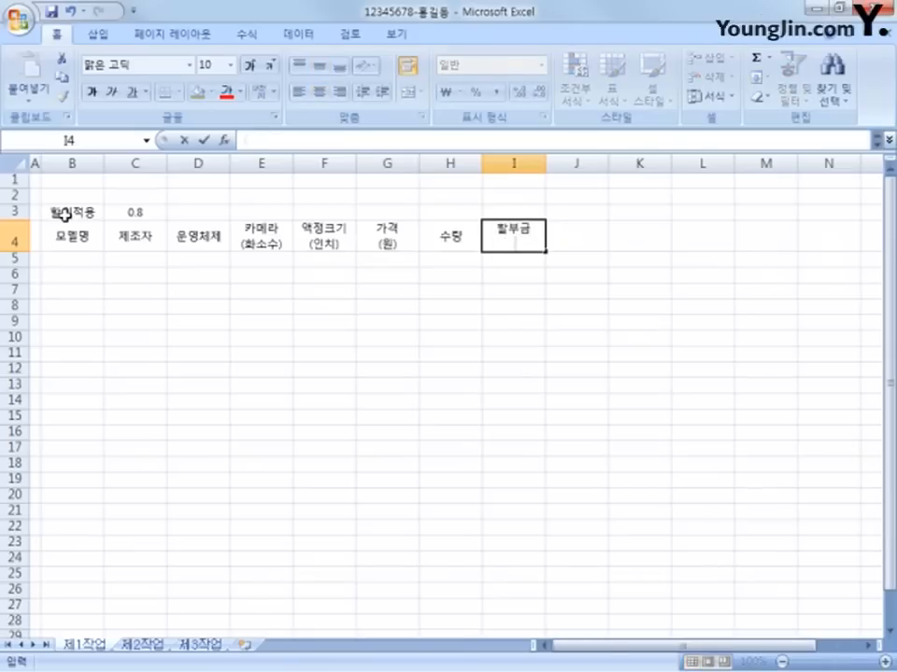
text((24개월))
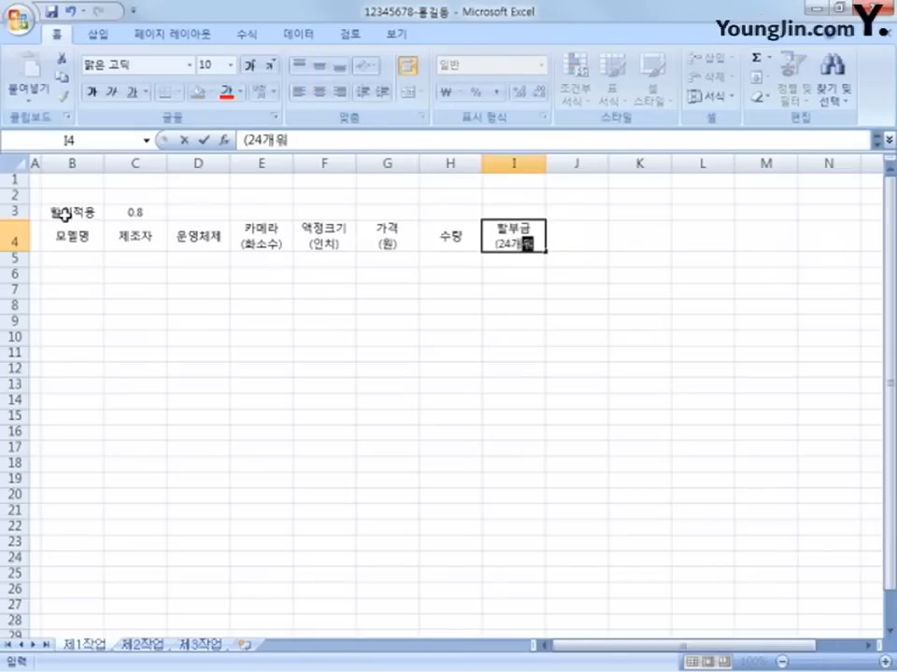
key(Tab)
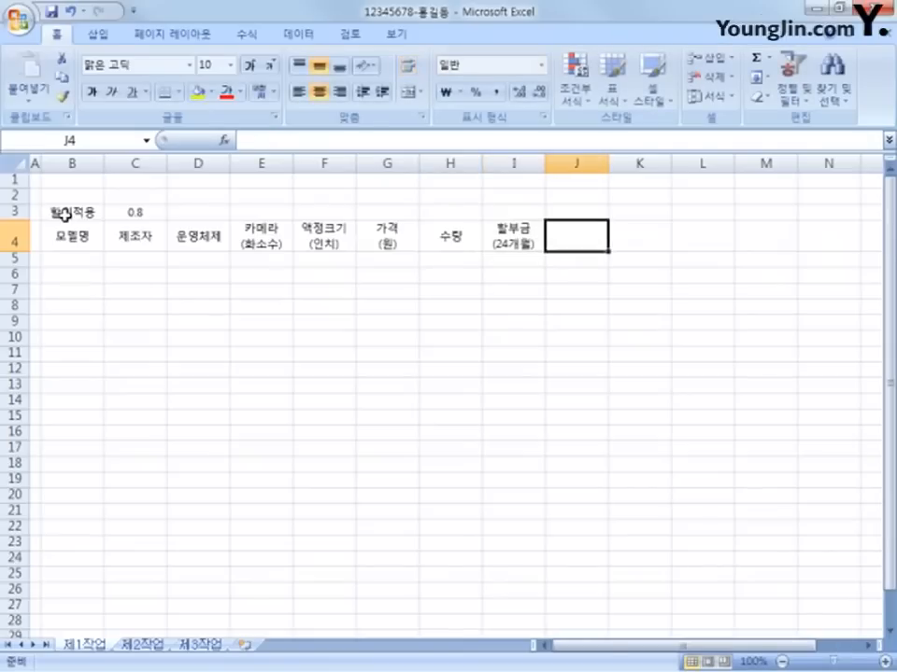
text(VIP할인)
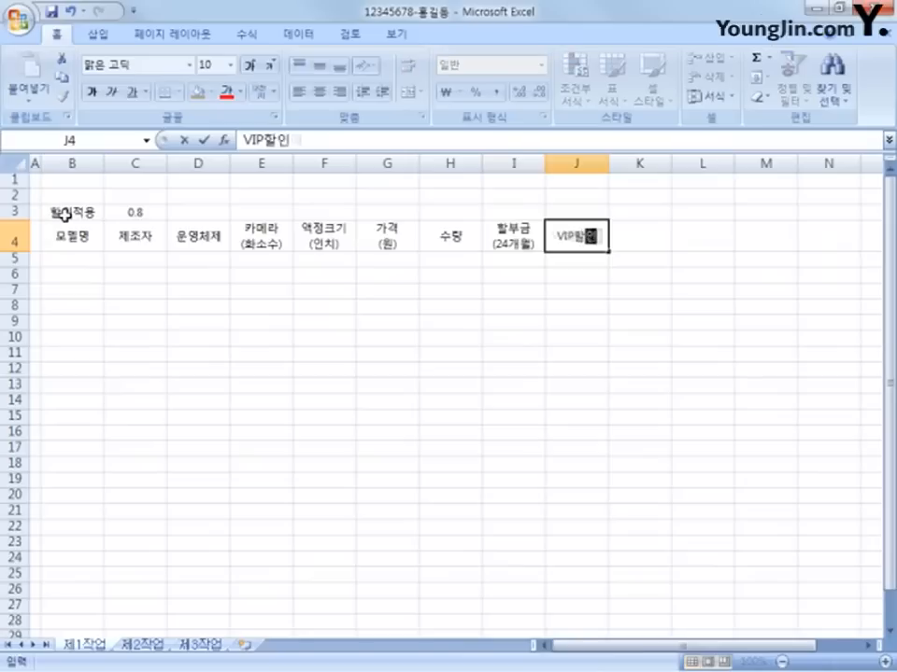
text(액)
key(Return)
In the 모델명 column, enter H200-B in B5 and M500-A in B6.
key(Left)
key(Left)
key(Left)
key(Left)
key(Left)
key(Left)
key(Left)
key(Left)
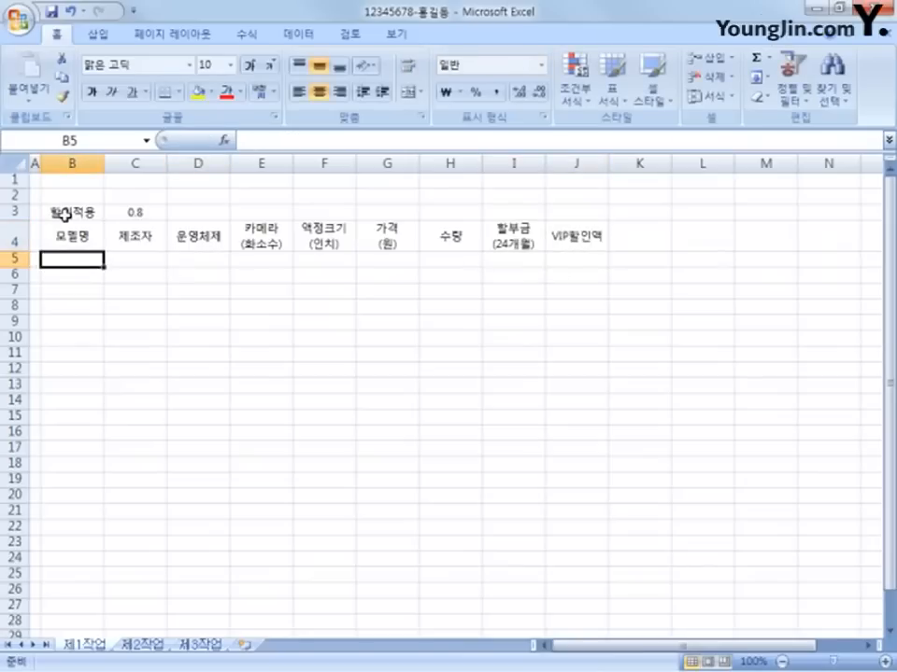
text(ㅗ)
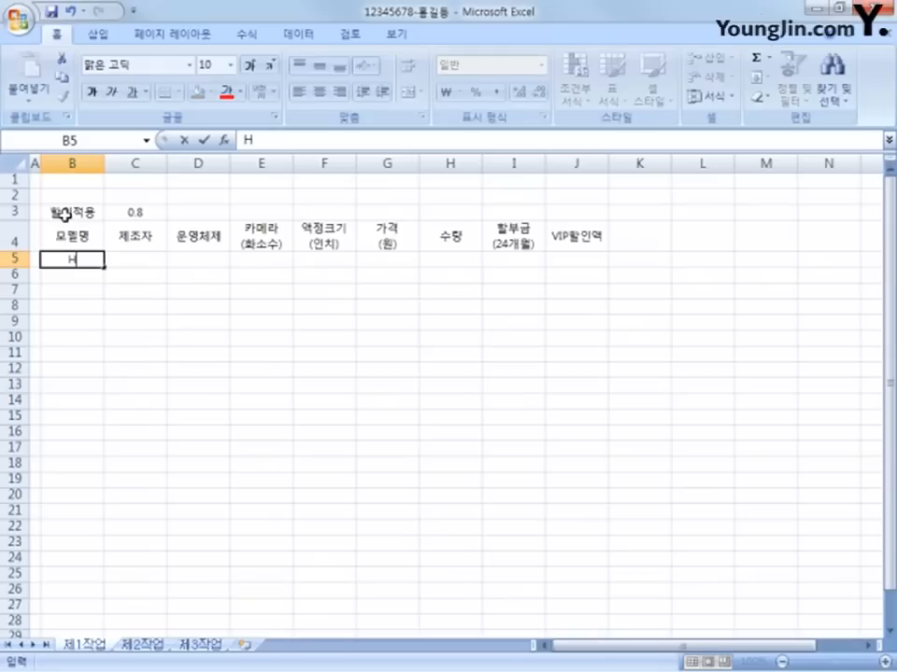
text(200-B)
key(Return)
text(M500)
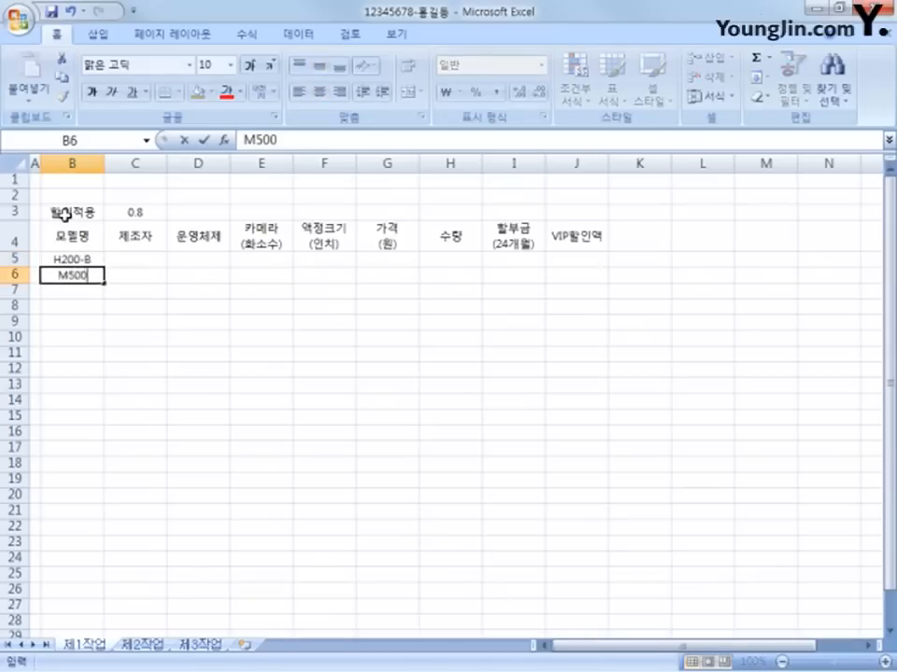
text(-A)
key(Return)
Continue the 모델명 column with P300-B, P500-A, F100-B and F200-B in B7 through B10.
text(P)
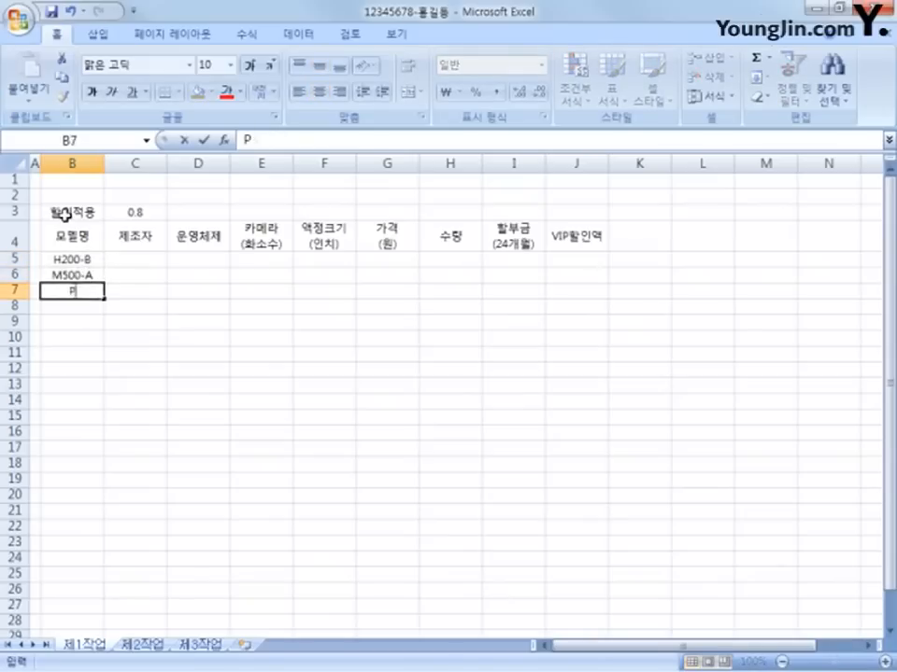
text(300-B)
key(Return)
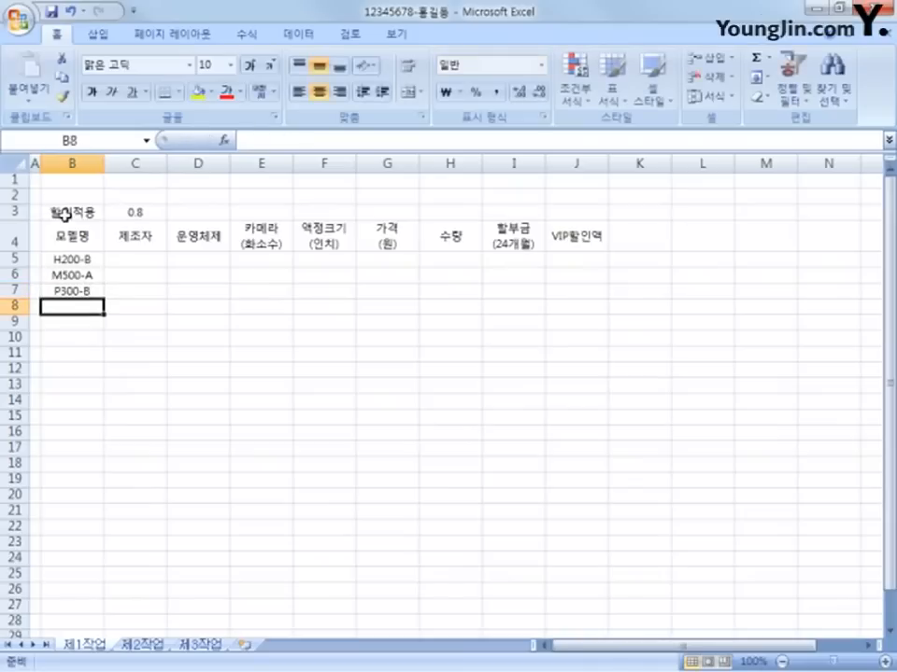
text(P500-)
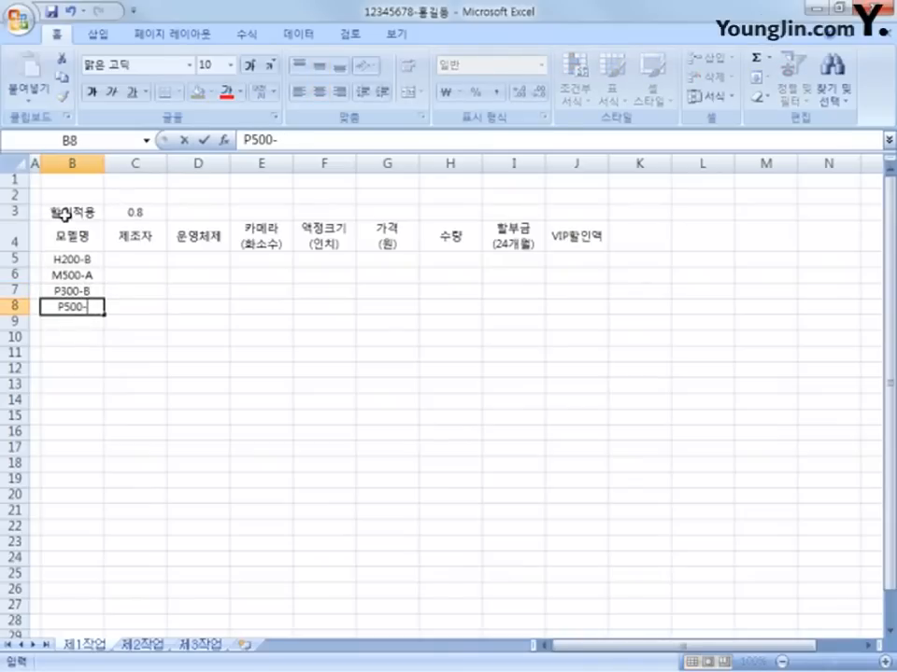
text(A)
key(Return)
text(F)
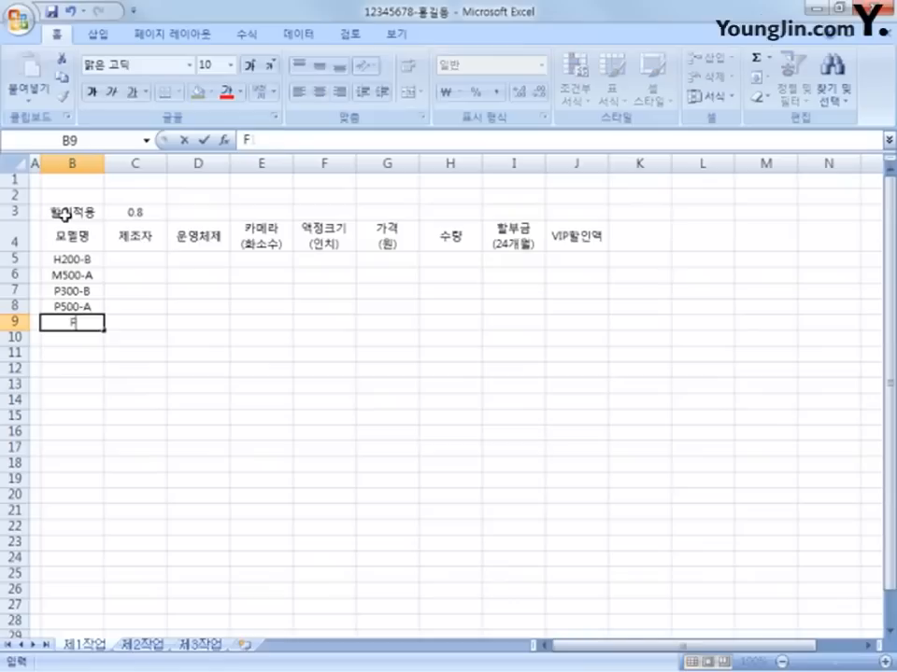
text(100-B)
key(Return)
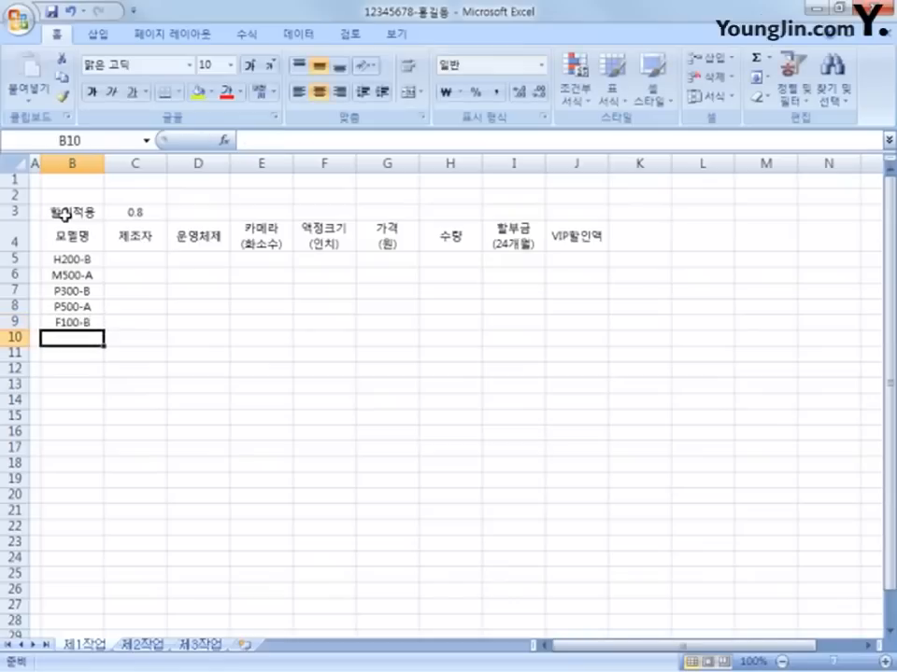
text(F200-B)
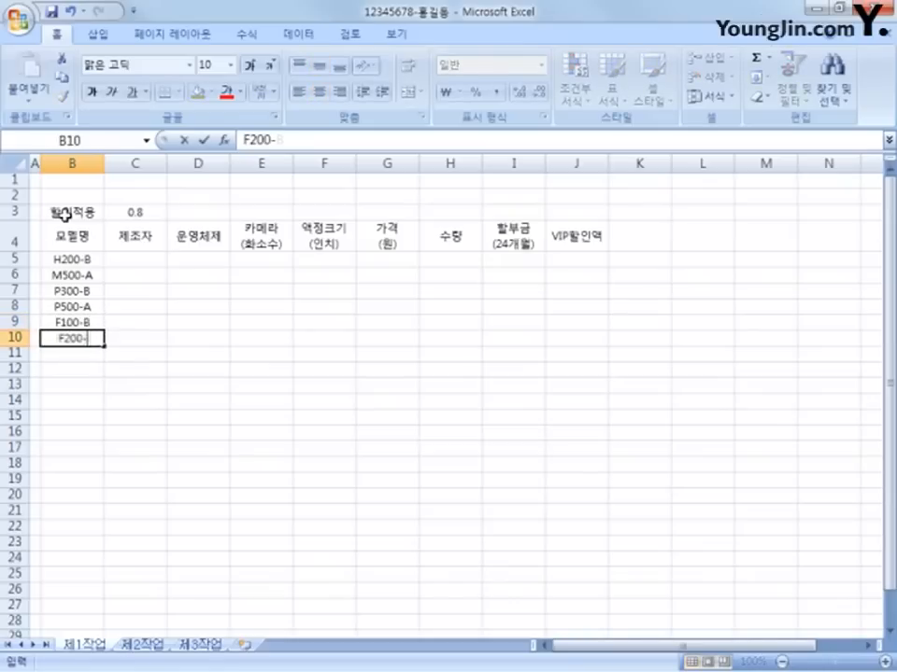
key(Return)
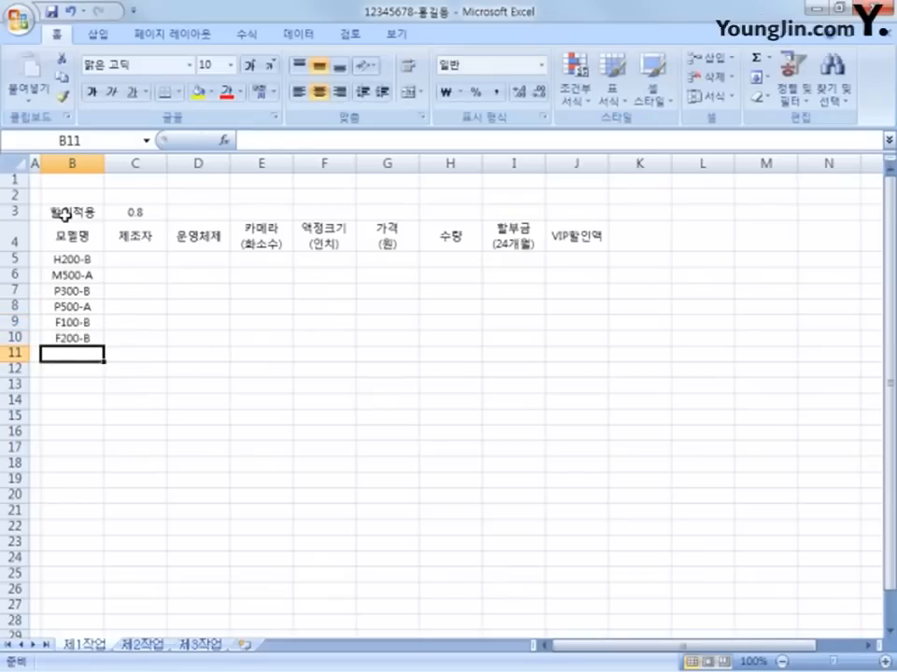
Complete the 모델명 column with H400-A in B11 and M300-B in B12, and go to C5.
text(H400-A)
key(Return)
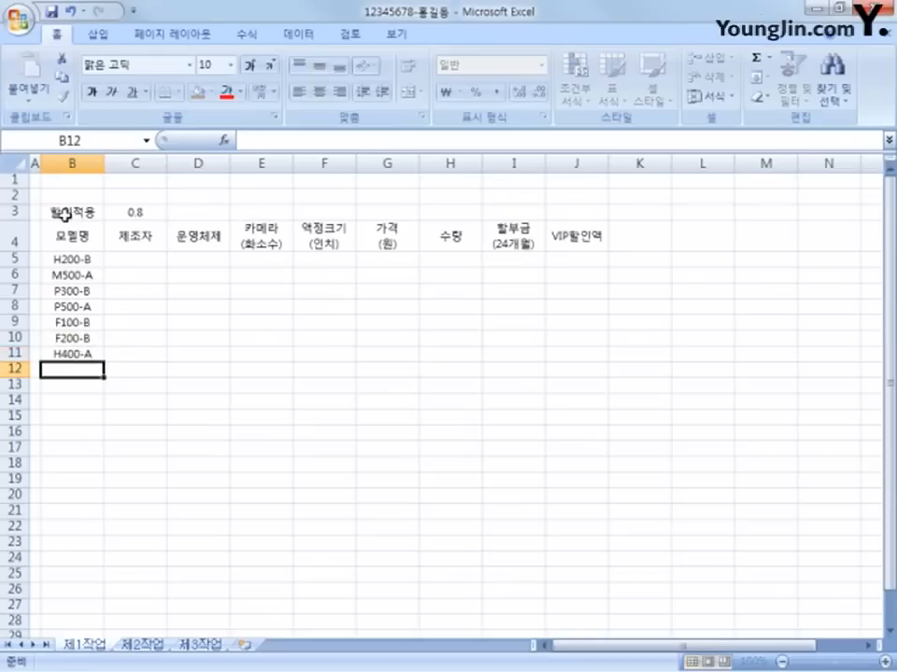
text(M300)
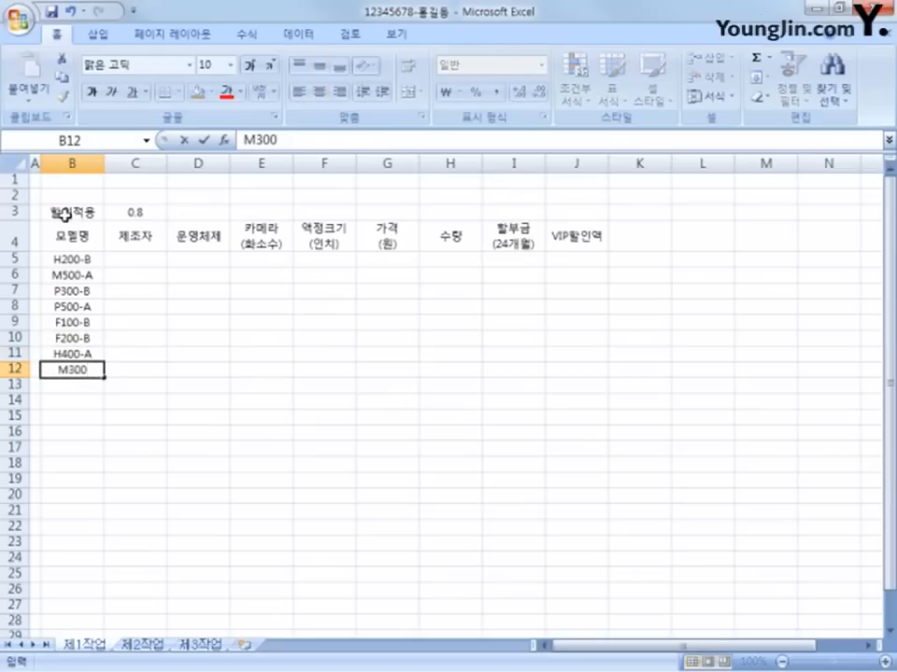
text(-B)
key(Return)
key(Up)
key(Right)
key(Up)
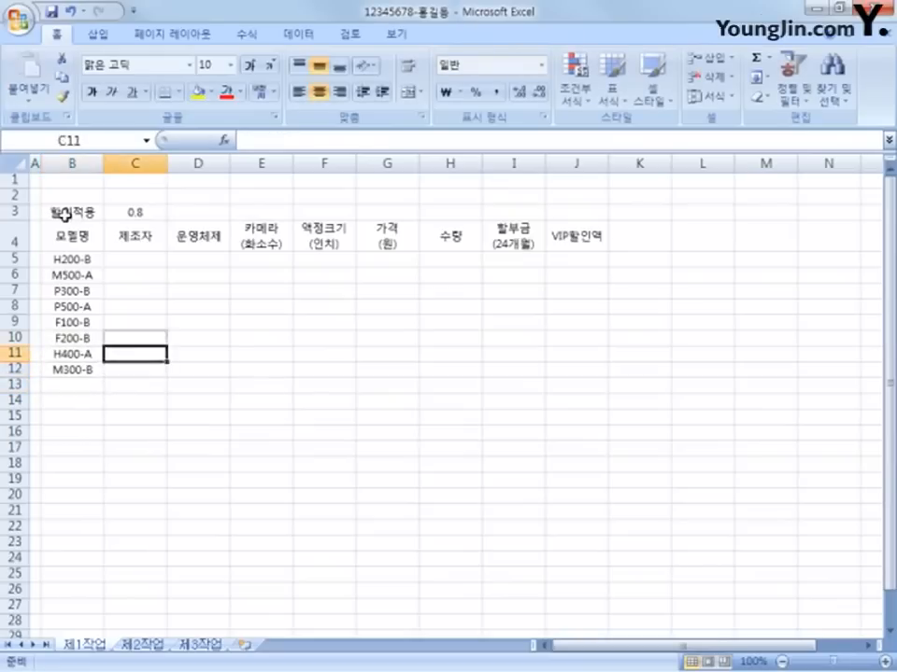
key(Up)
key(Up)
key(Up)
key(Up)
key(Up)
key(Up)
text(GKSRN)
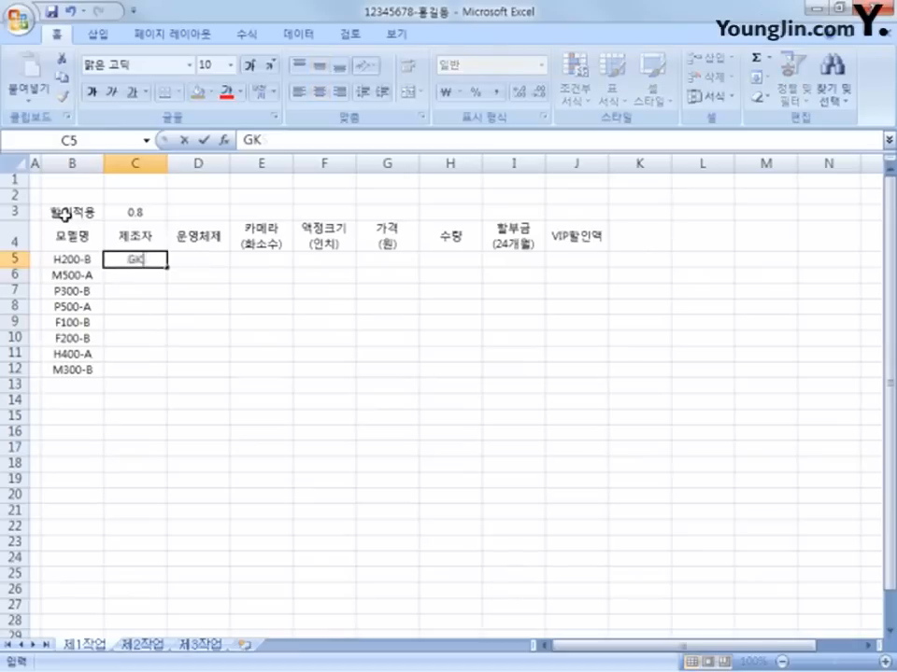
key(BackSpace)
key(BackSpace)
key(BackSpace)
key(BackSpace)
key(BackSpace)
In the 제조자 column, enter 한국콜 in C5 and 모토사 in C6.
key(Hangul)
text(한국롤)
key(Return)
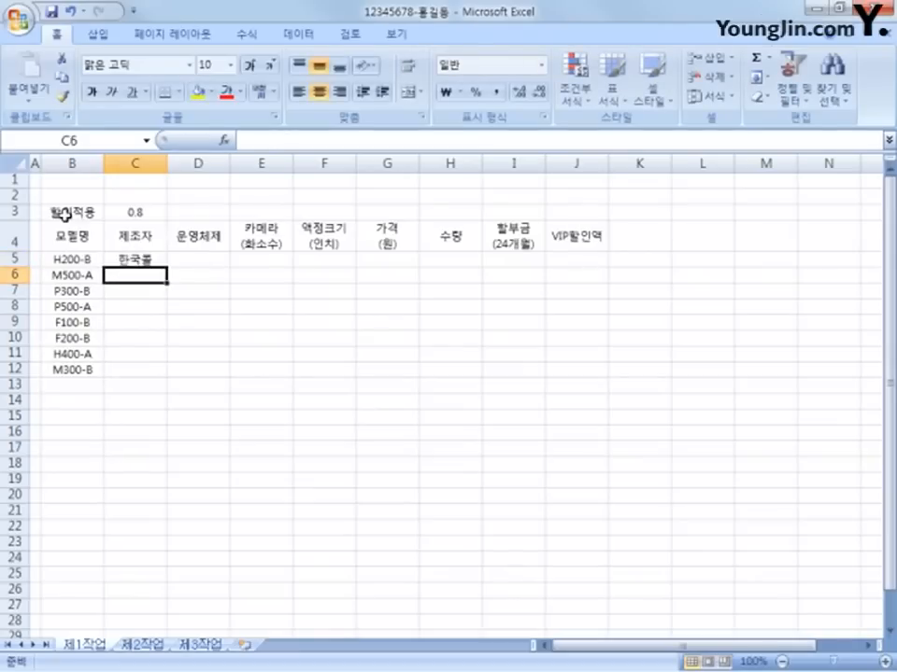
text(모토사)
key(Return)
Continue the 제조자 column with 아이플, 현대, 미래텔 and 엘지티 in C7 through C10.
text(아이프)
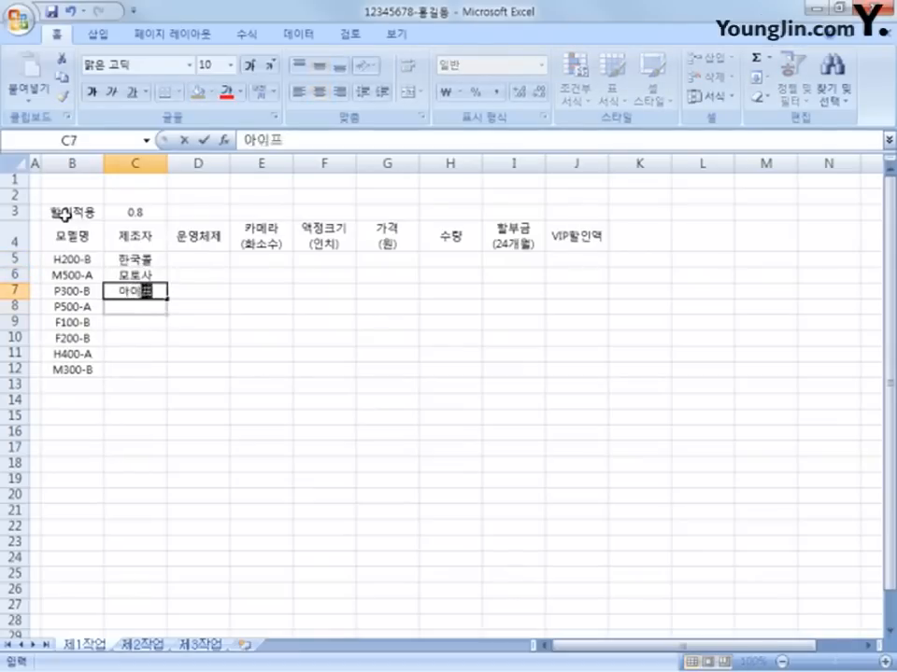
text(ㄹ)
key(Return)
text(현대)
key(Return)
text(미래)
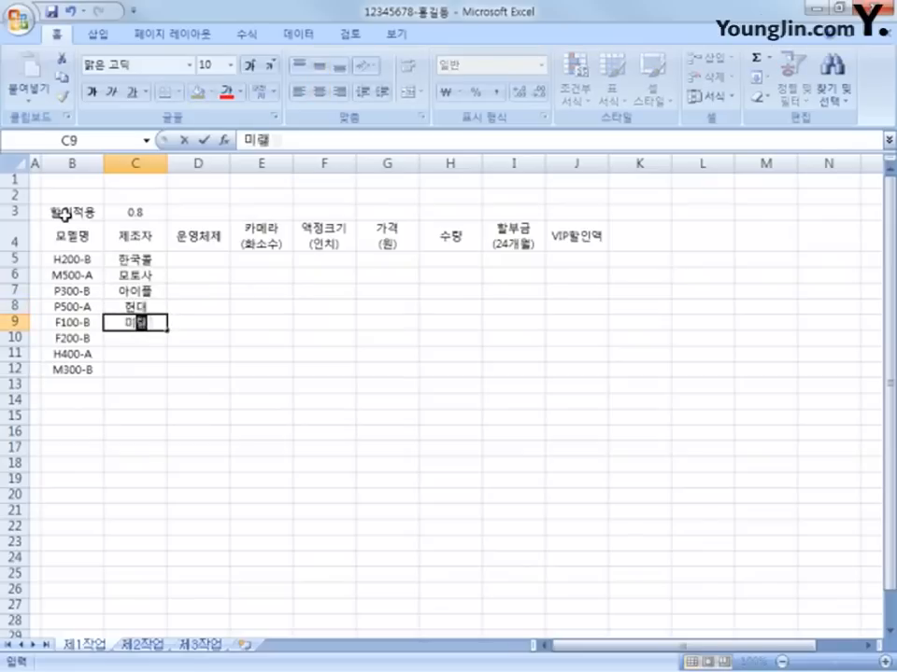
text(텔)
key(Return)
text(엘지티)
key(Return)
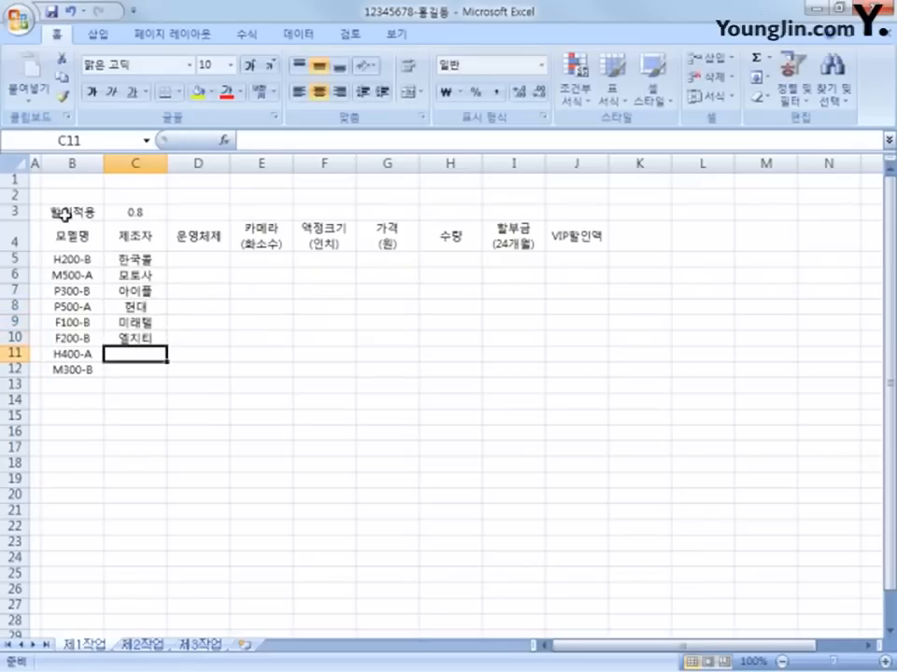
Complete the 제조자 column with 일본통신 in C11 and 도코모 in C12.
text(일본통신)
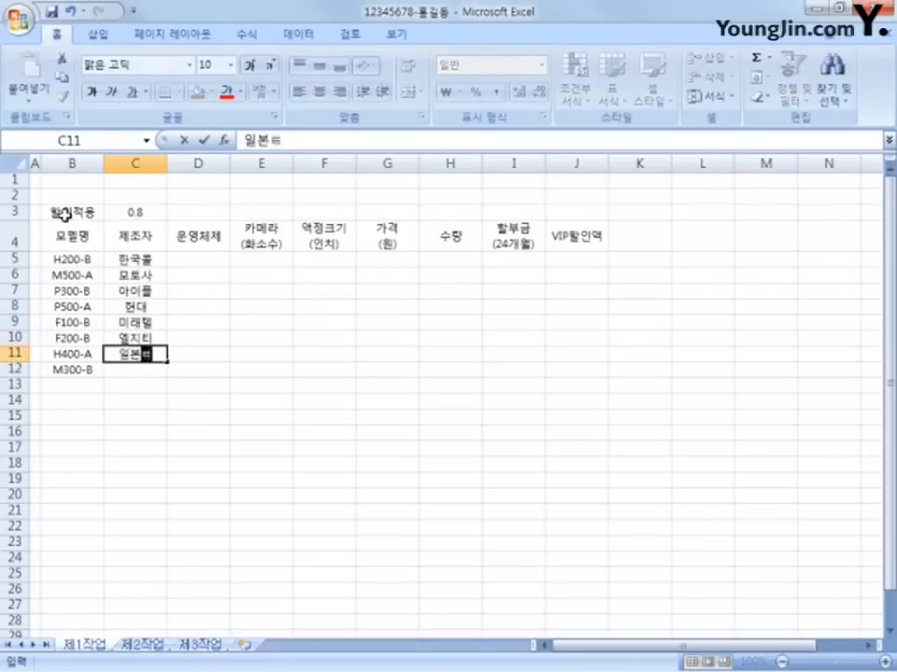
key(Return)
text(동)
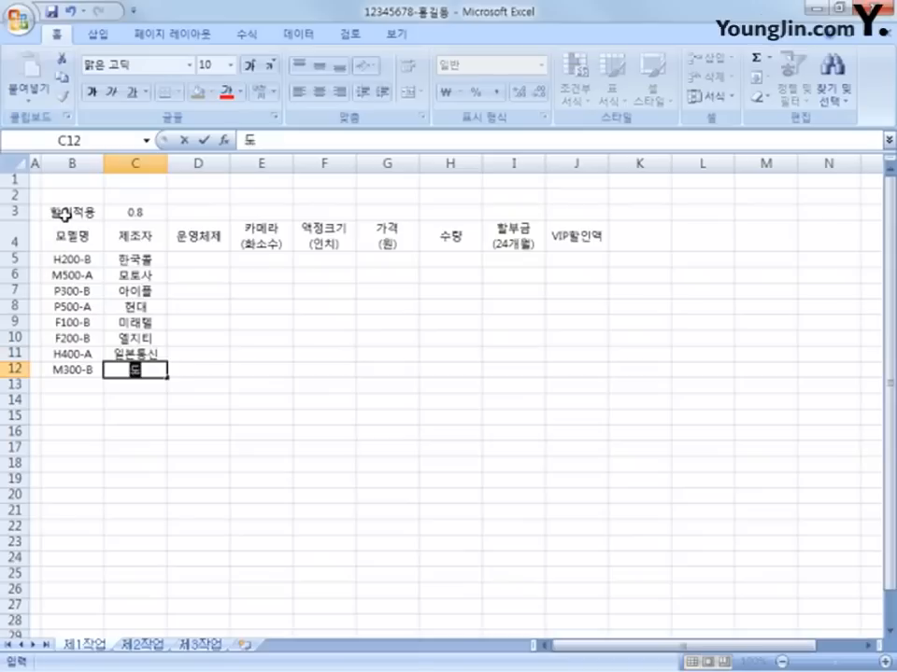
text(코모)
key(Return)
In the 운영체제 column, enter 안드로 in both D5 and D6.
key(Right)
key(Up)
key(Up)
key(Up)
key(Up)
key(Up)
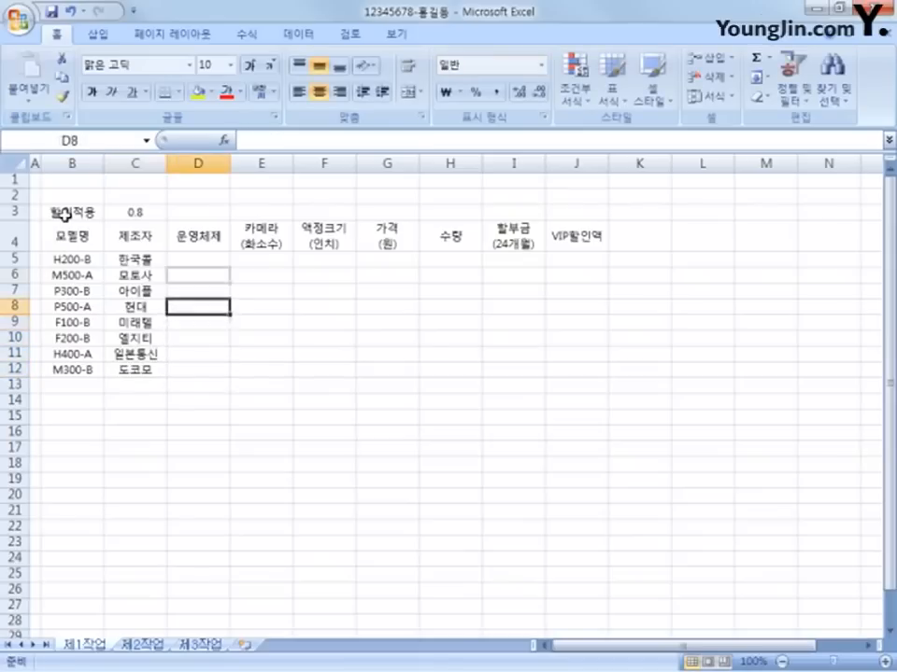
key(Up)
key(Up)
key(Up)
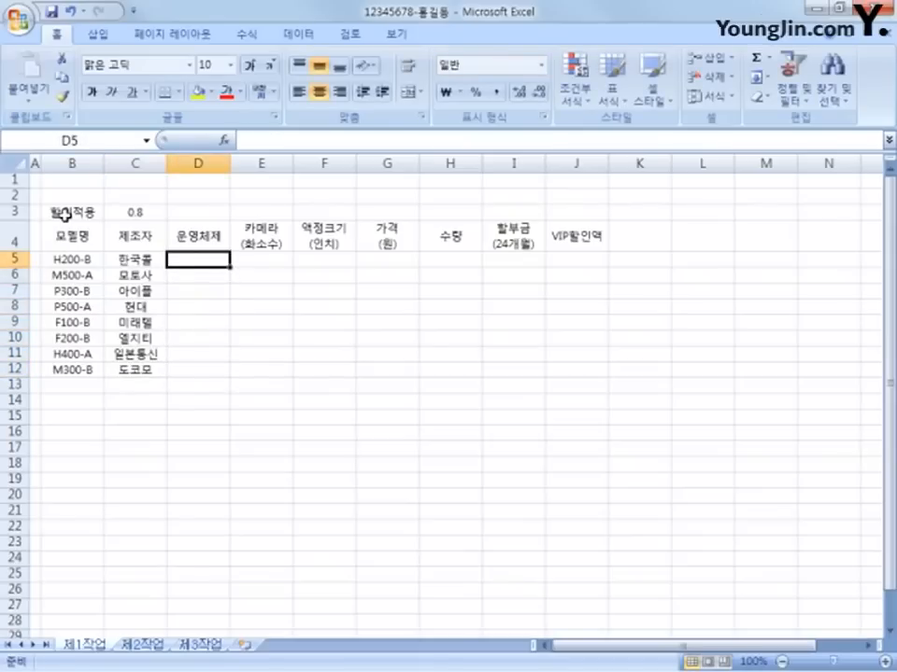
text(안드로)
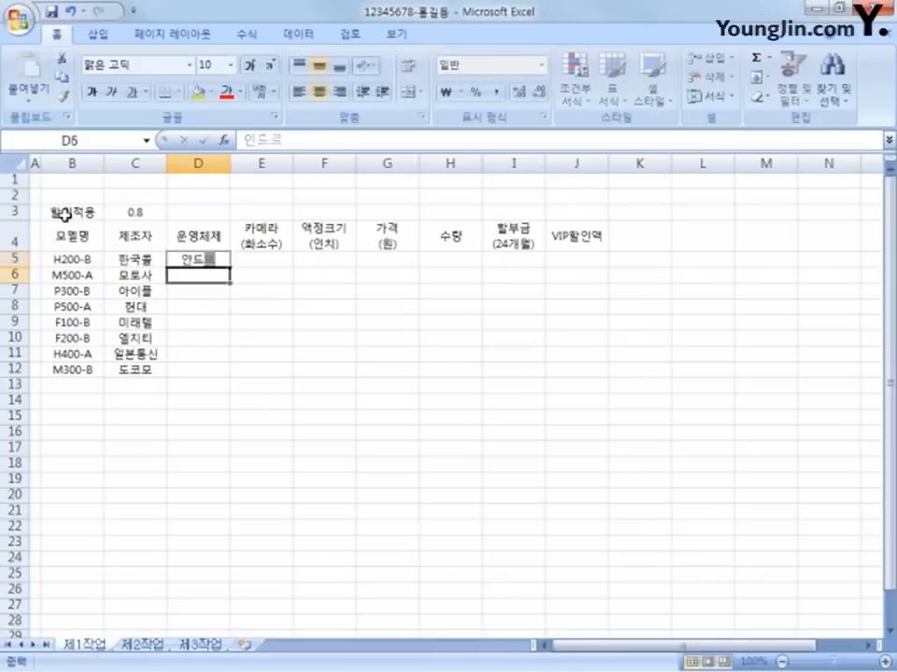
key(Return)
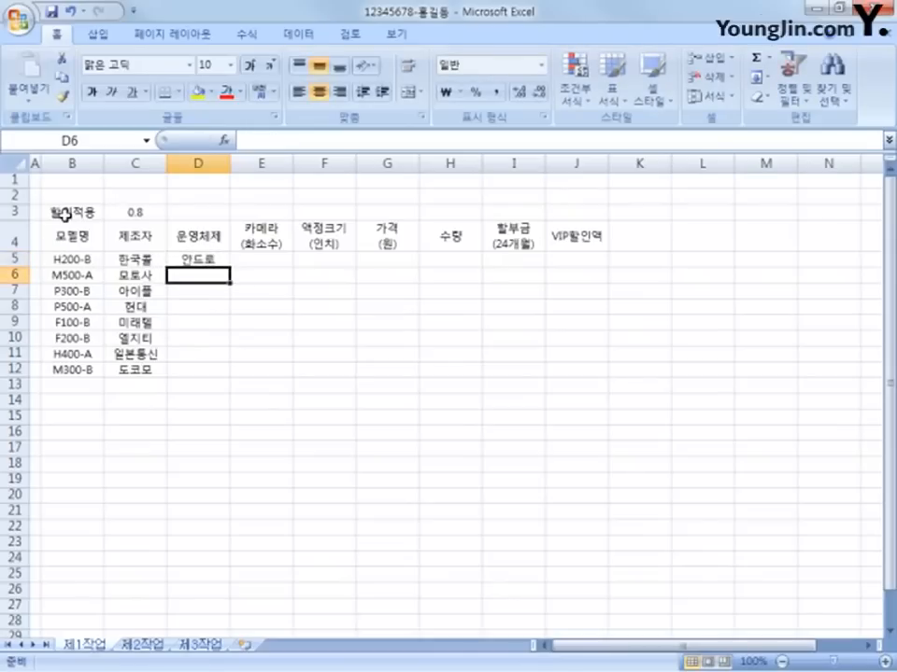
text(안드로)
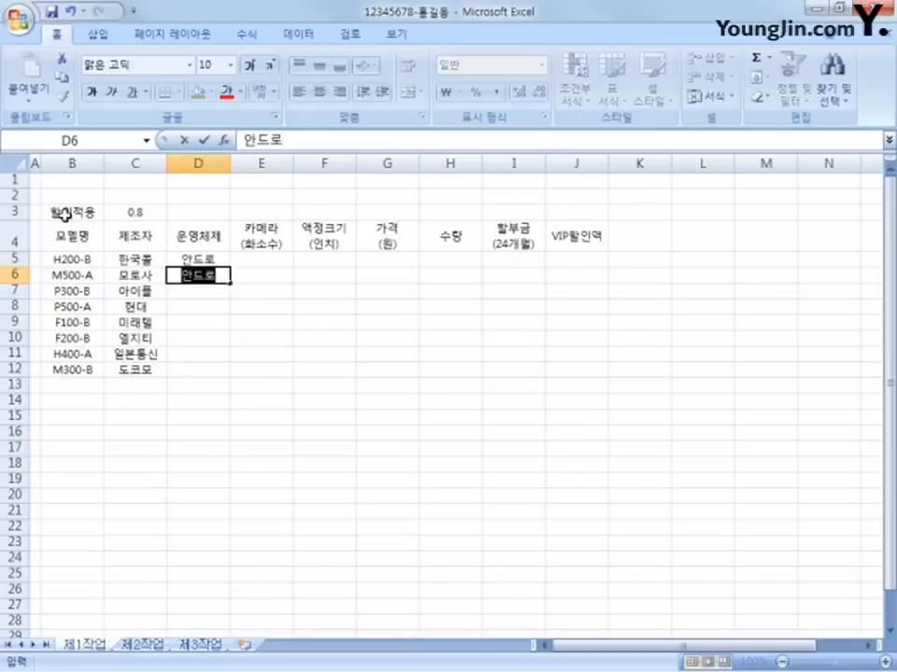
key(Return)
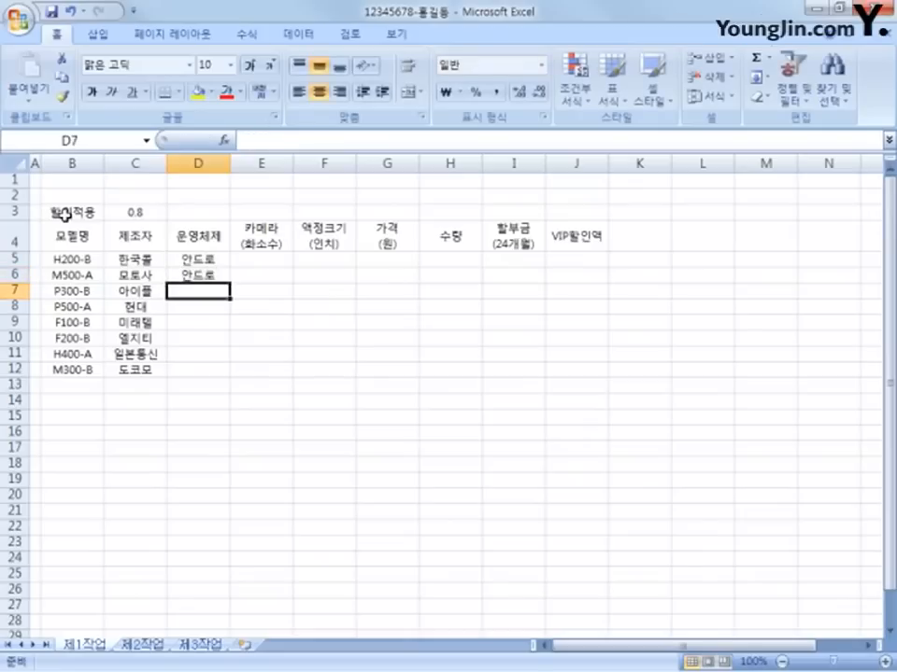
Continue the 운영체제 column with 폰OS in D7 and D8 and 윈모바일 in D9.
text(폰OS)
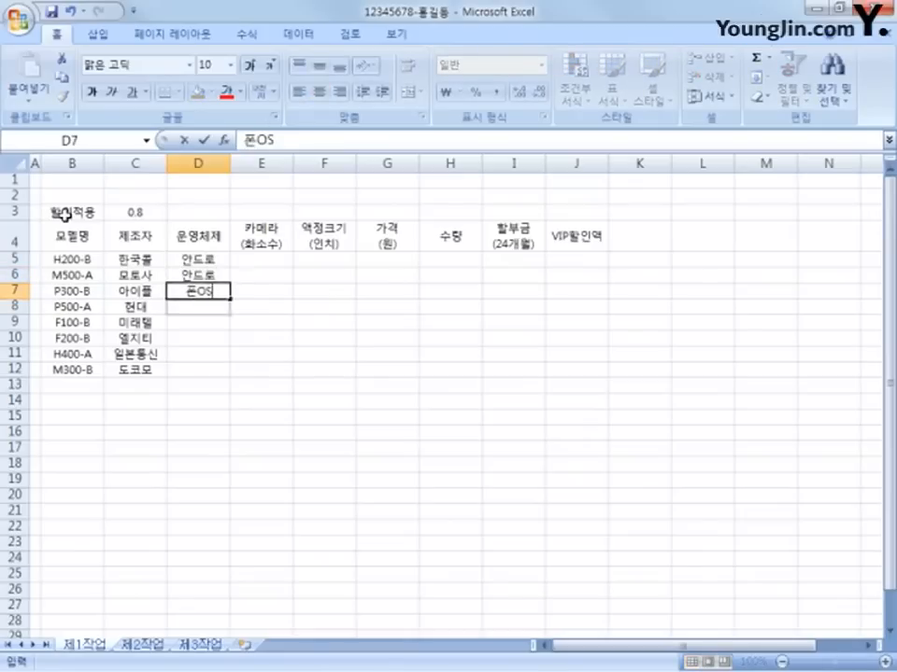
key(Return)
text(폰OS)
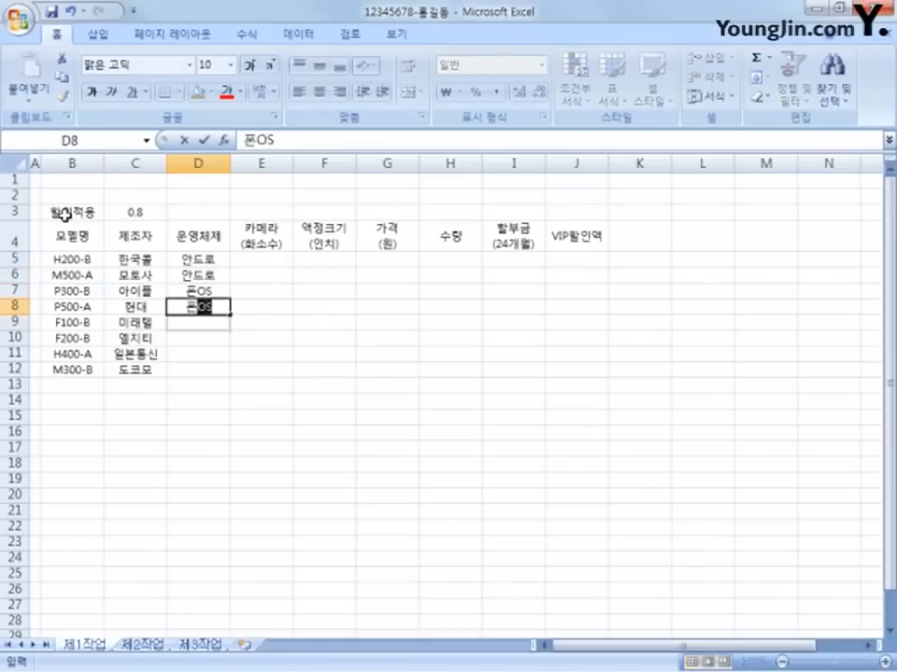
key(Return)
text(윈트)
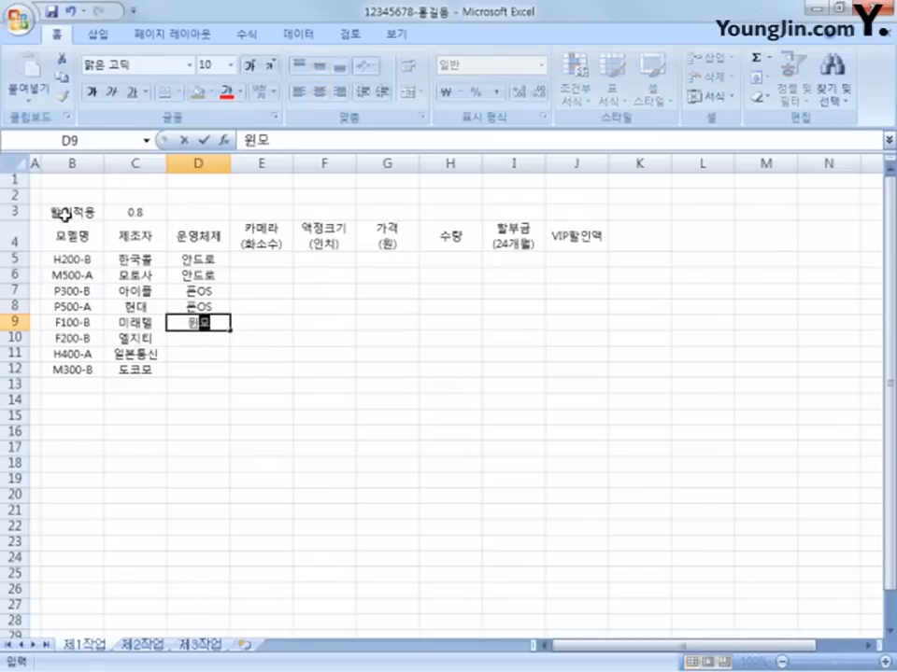
text(바일)
key(Return)
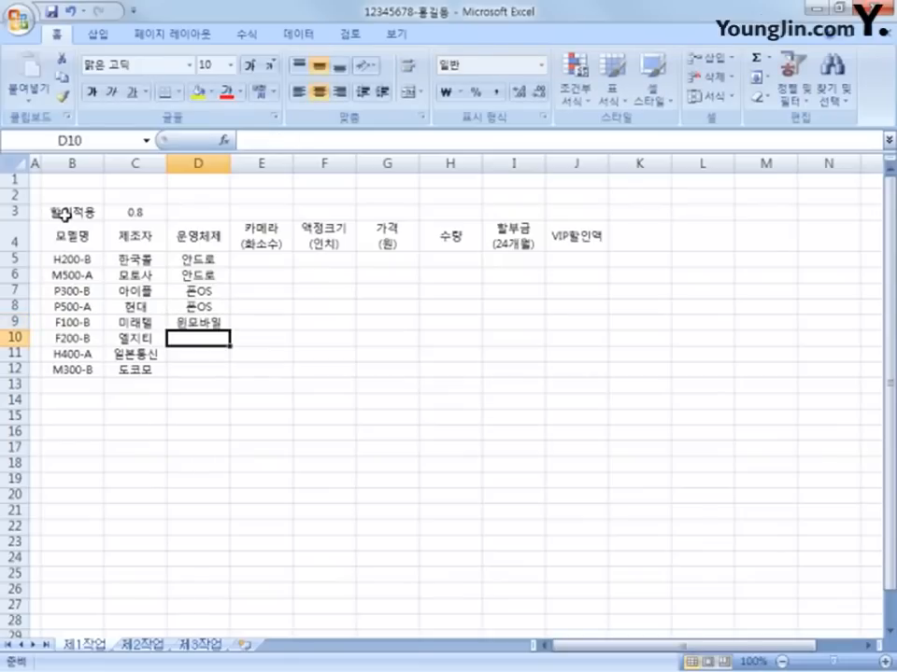
Complete the 운영체제 column with 안드로 in D10, 윈모바일 in D11 and 안드로 in D12.
text(안드로)
key(Return)
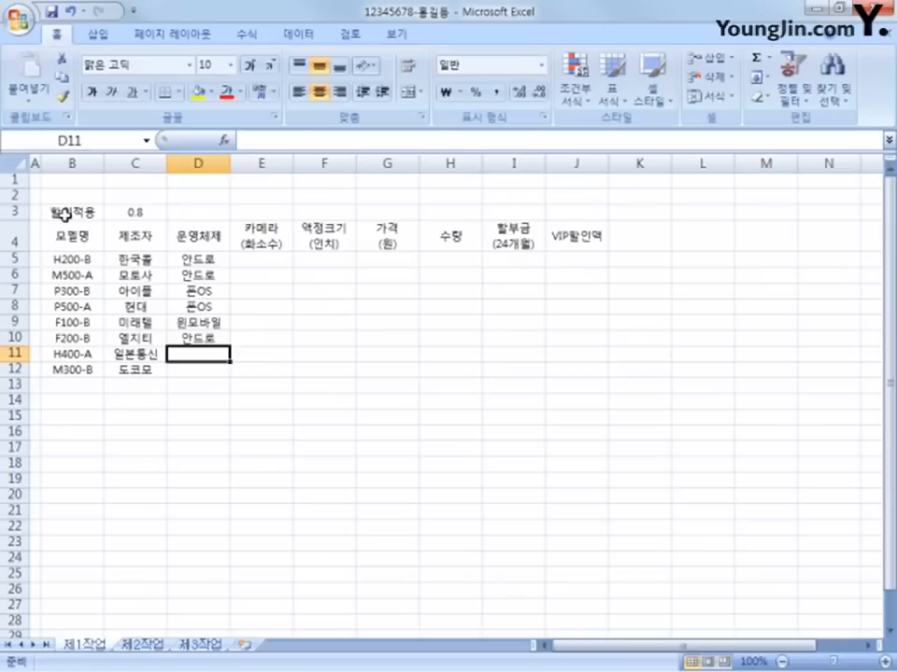
text(윈모바일)
key(Return)
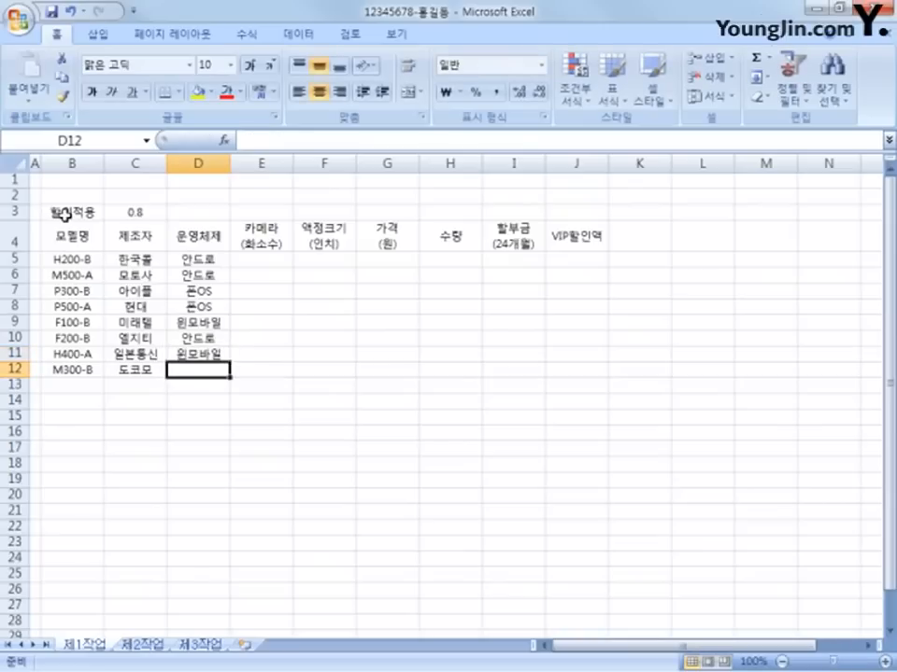
text(안드로)
key(Return)
In the 카메라(화소수) column, enter 300 in E5 and 200 in E6.
key(Up)
key(Right)
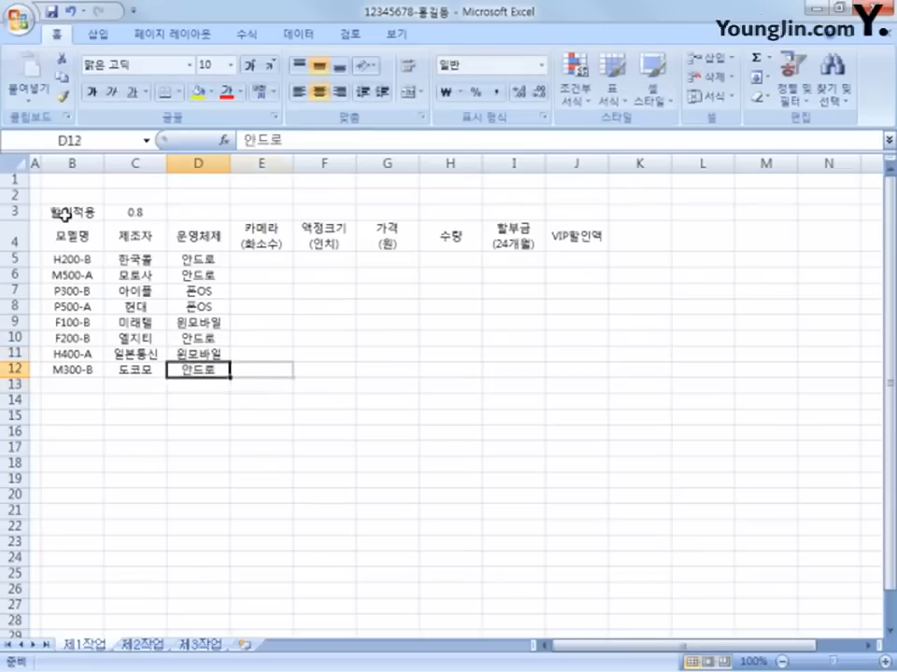
key(Up)
key(Up)
key(Up)
key(Up)
key(Up)
key(Up)
key(Up)
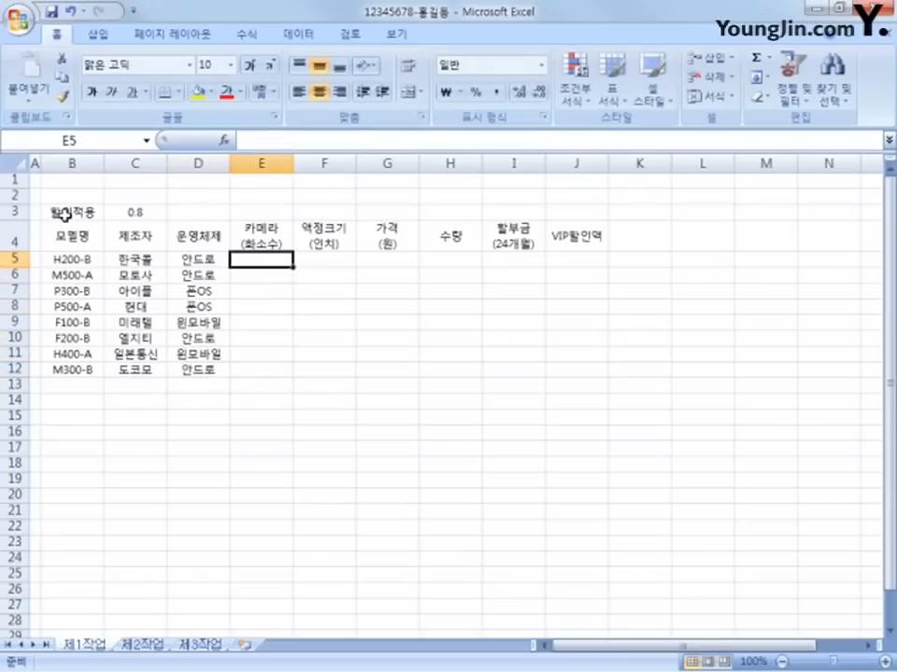
text(300)
key(Return)
text(200)
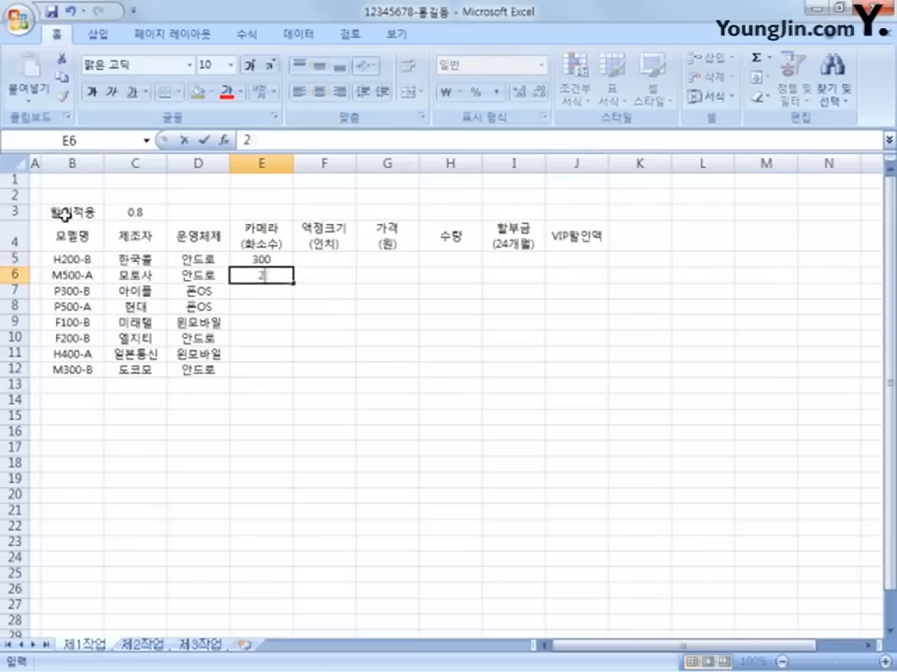
key(Return)
Continue the 카메라(화소수) column with 500, 450, 300 and 210 in E7 through E10.
text(500)
key(Return)
text(450)
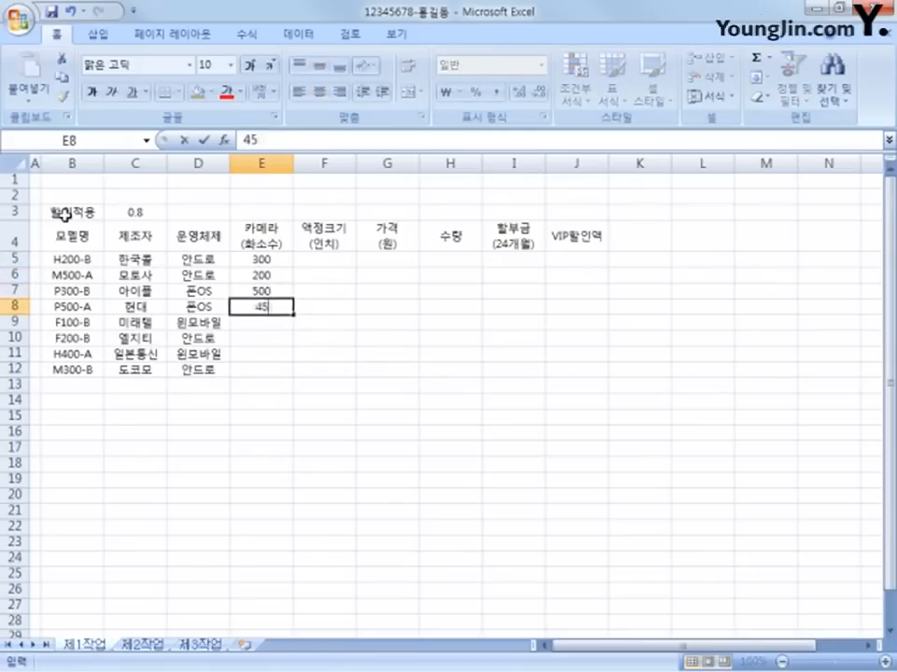
key(Return)
text(300)
key(Return)
text(210)
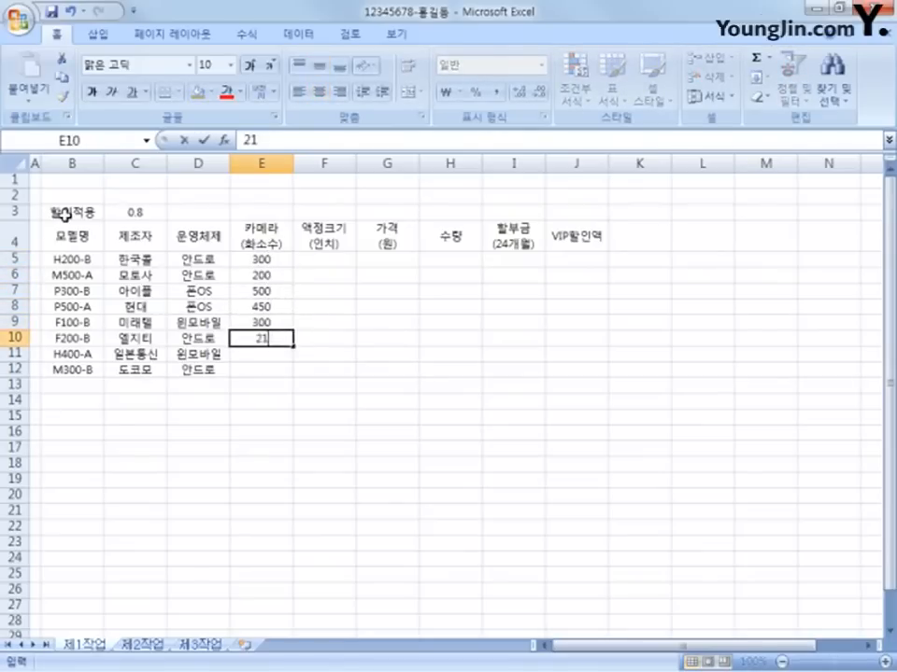
key(Return)
Complete the 카메라(화소수) column with 500 in E11 and 300 in E12.
text(500)
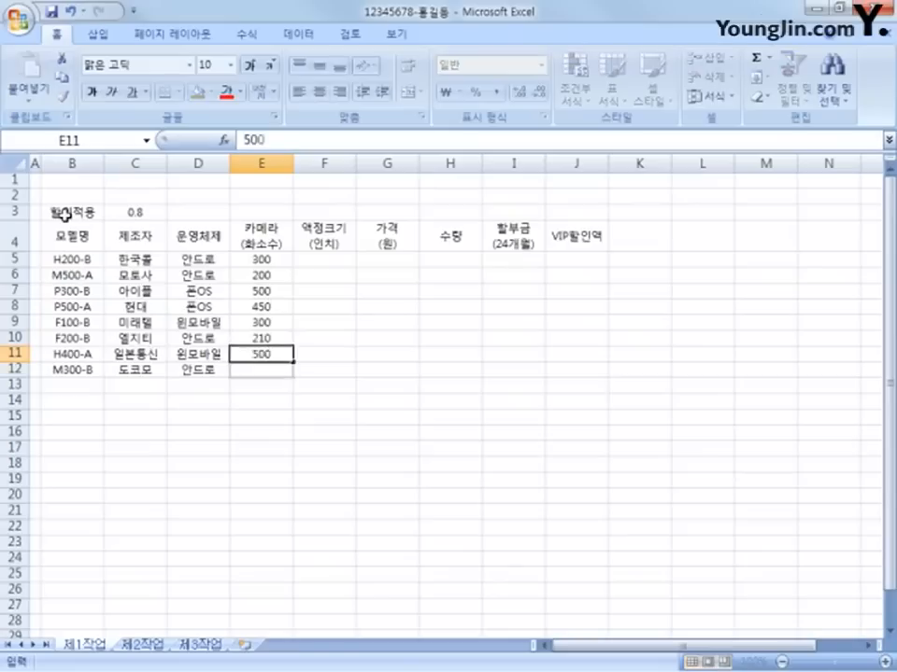
key(Return)
text(300)
key(Tab)
In the 액정크기(인치) column, enter 3.5 in F5 and 3.2 in F6.
key(Up)
key(Up)
key(Up)
key(Up)
key(Up)
key(Up)
key(Up)
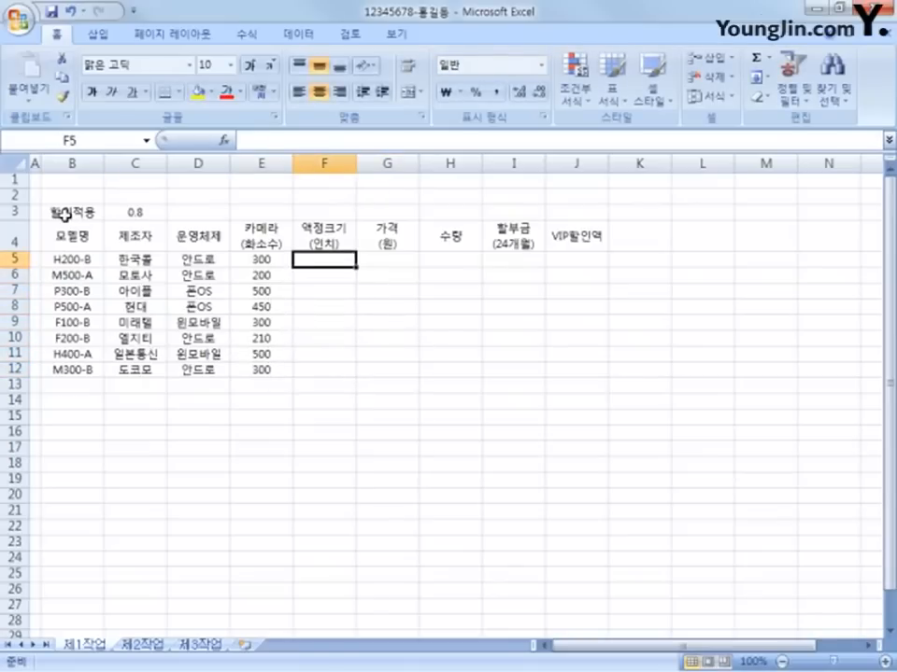
text(3.5)
key(Return)
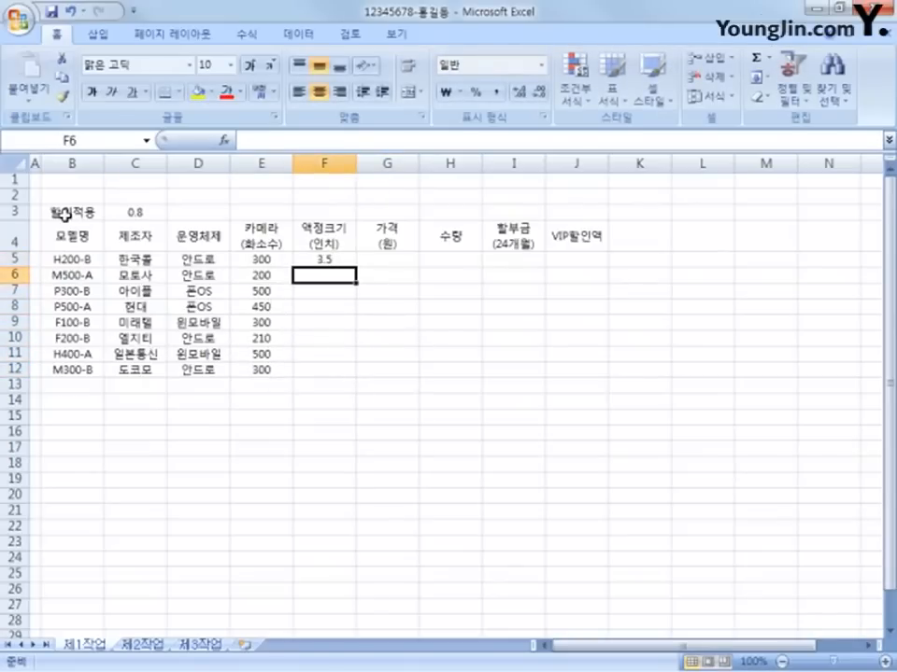
text(3.2)
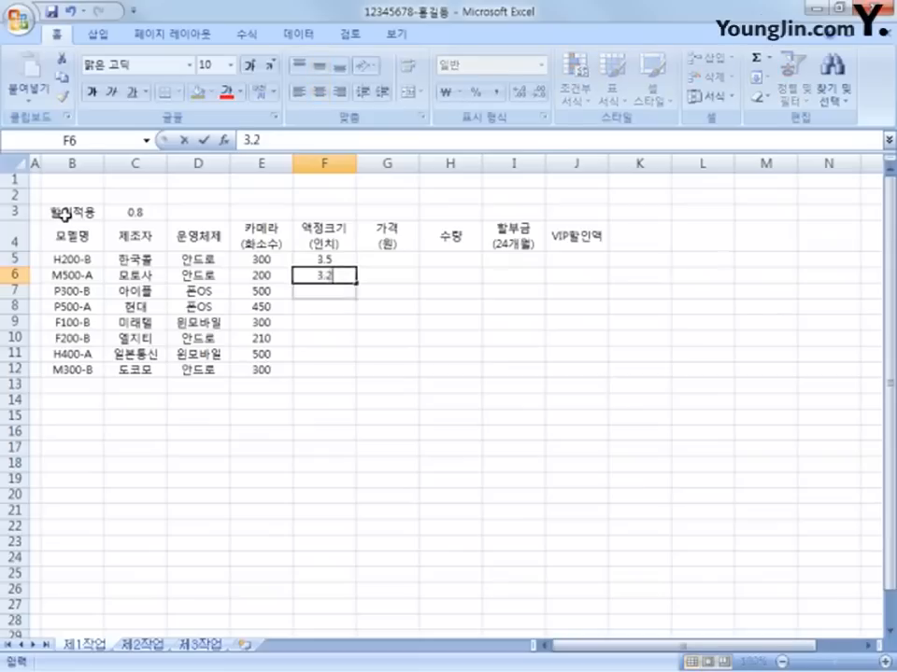
key(Return)
key(Return)
key(Up)
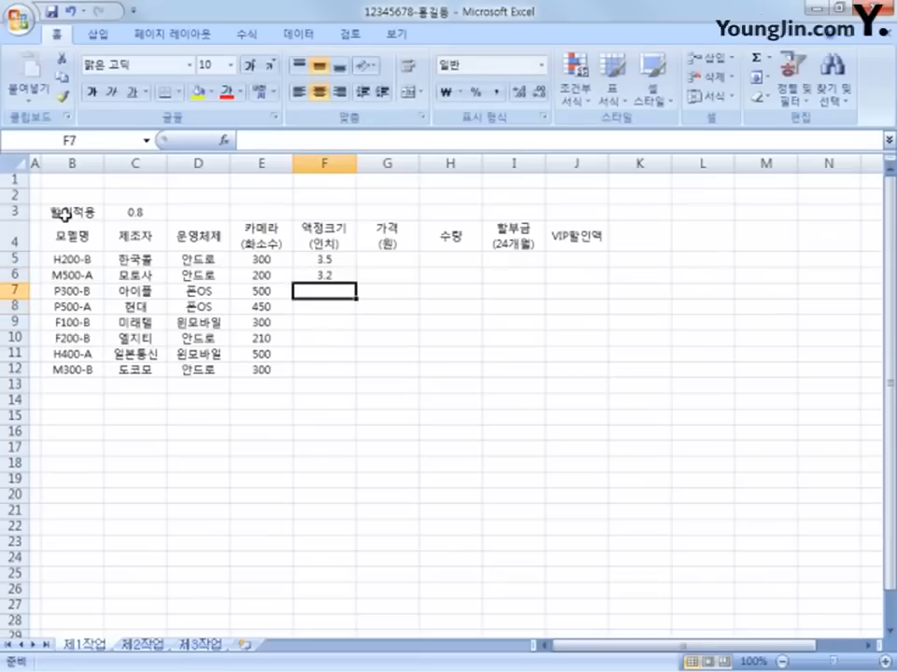
Continue the 액정크기(인치) column with 3 in F7 and 3.5 in each of F8, F9 and F10.
text(3)
key(Return)
text(3)
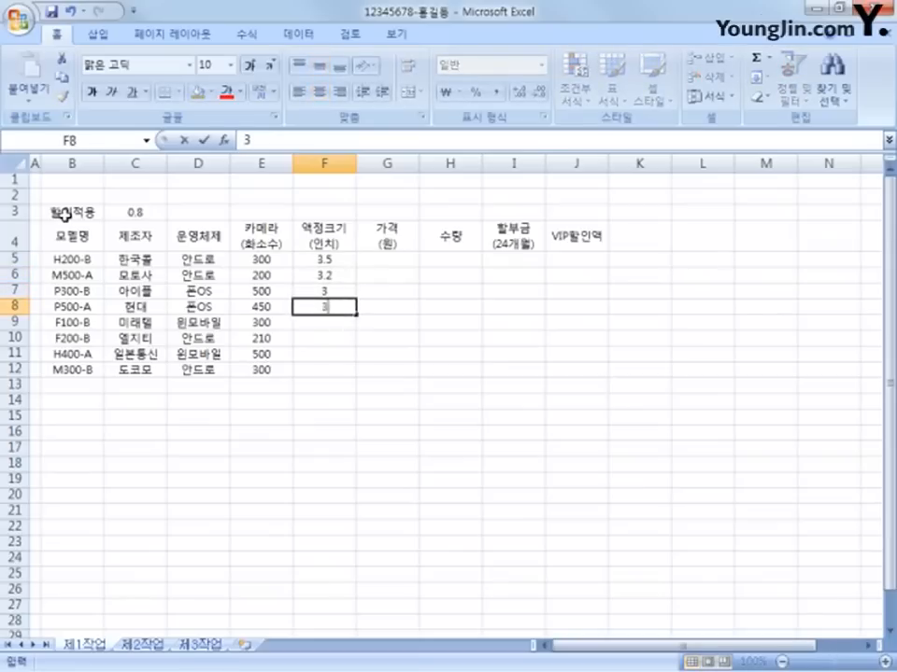
text(.5)
key(Return)
text(3.5)
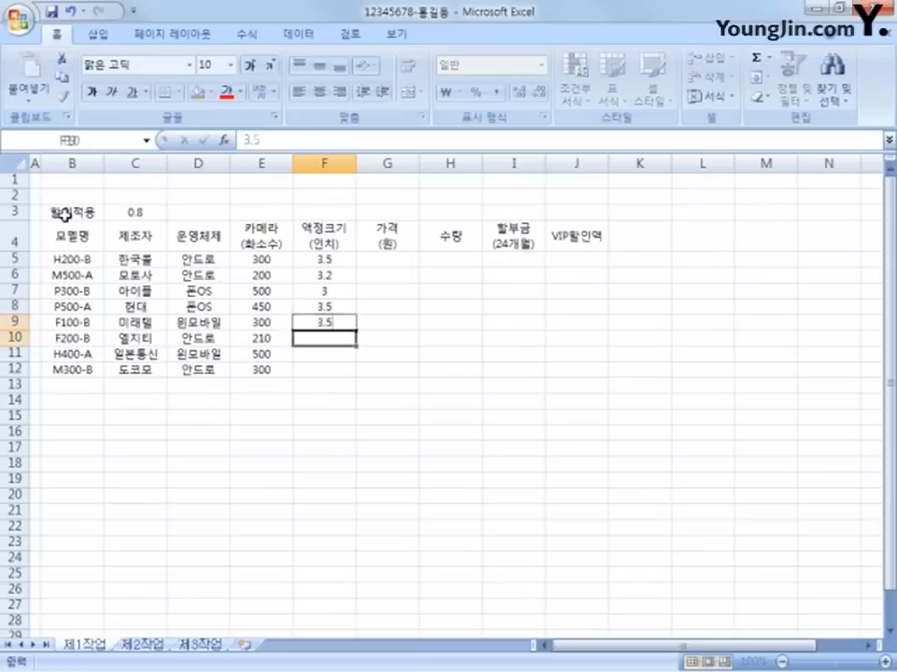
key(Return)
Complete the 액정크기(인치) column with 3.2 in F11 and 3 in F12.
text(3.5)
key(Return)
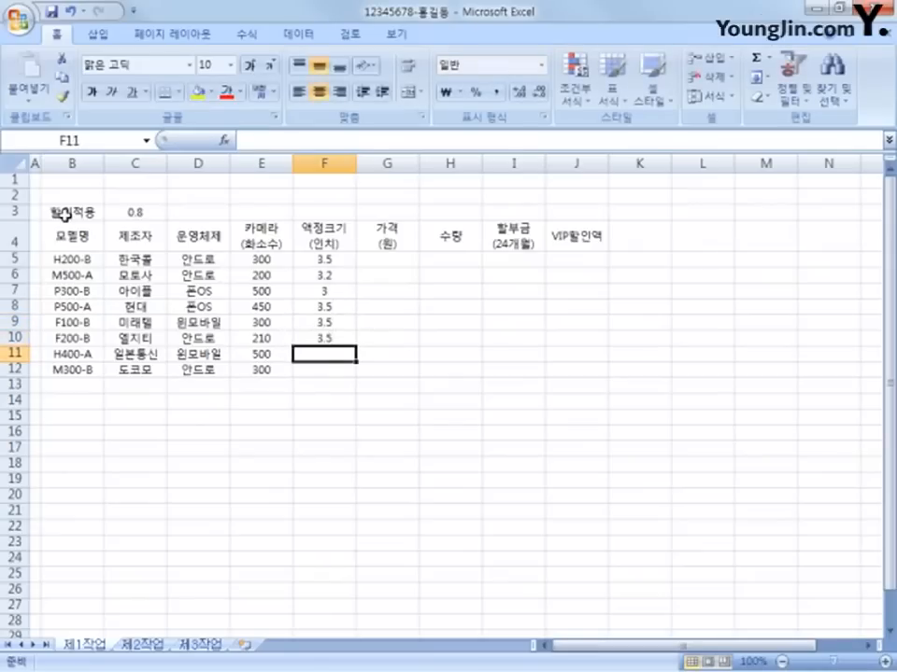
text(3.2)
key(Return)
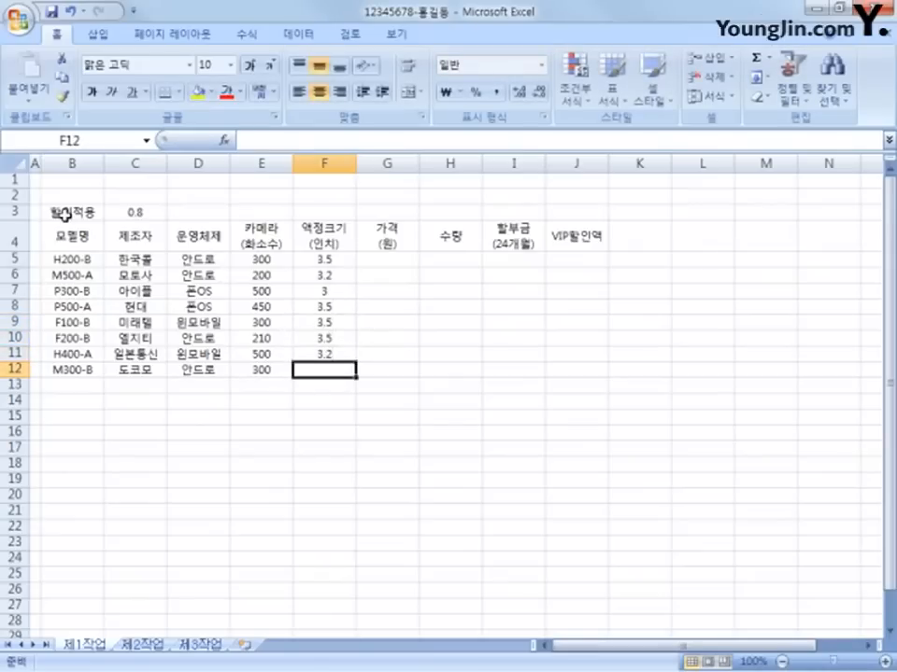
text(3)
key(Tab)
In the 가격(원) column, enter 622300 in G5 and 805500 in G6.
key(Up)
key(Up)
key(Up)
key(Up)
key(Up)
key(Up)
key(Up)
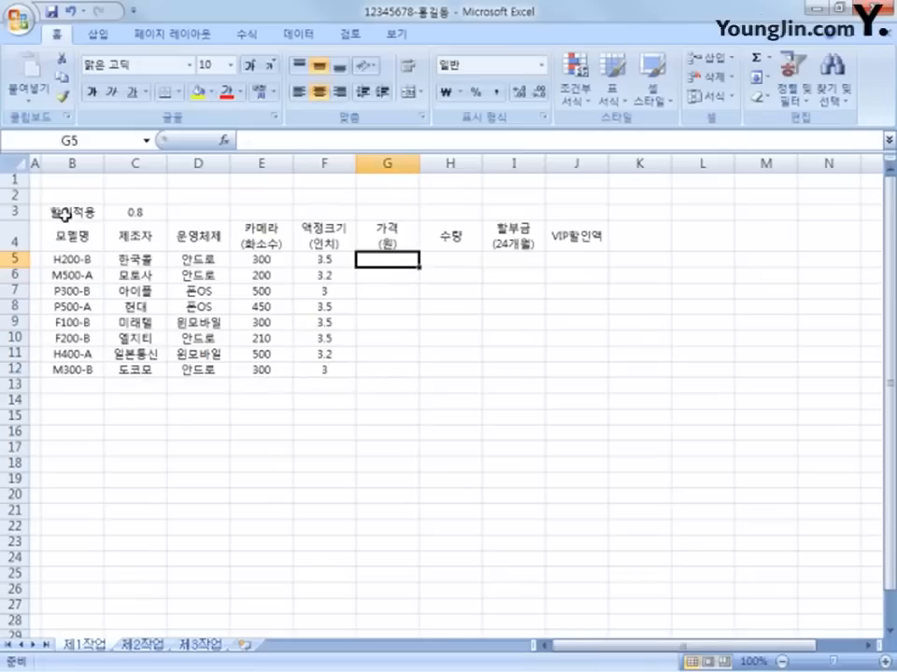
text(6)
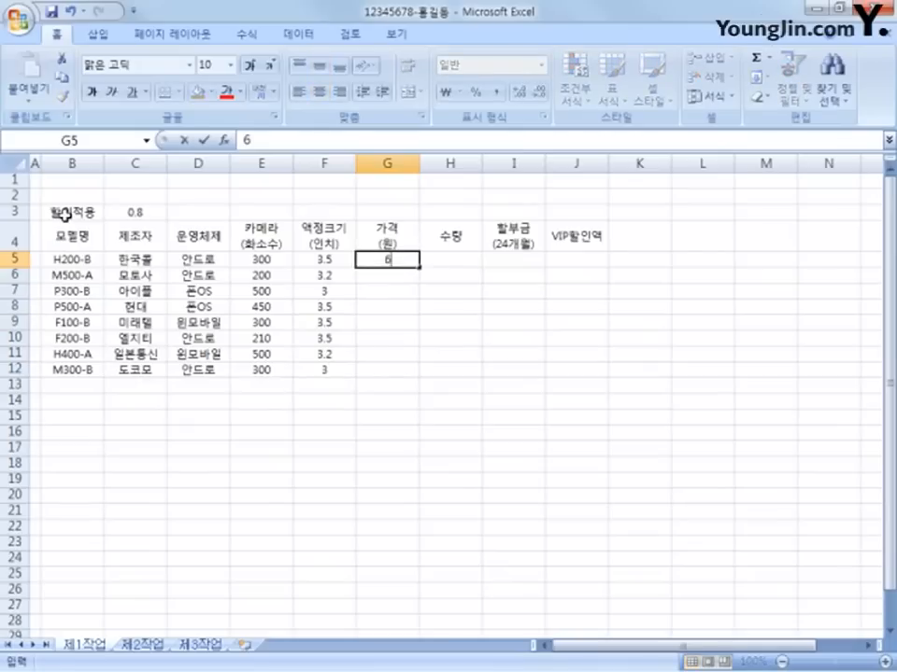
text(22300)
key(Return)
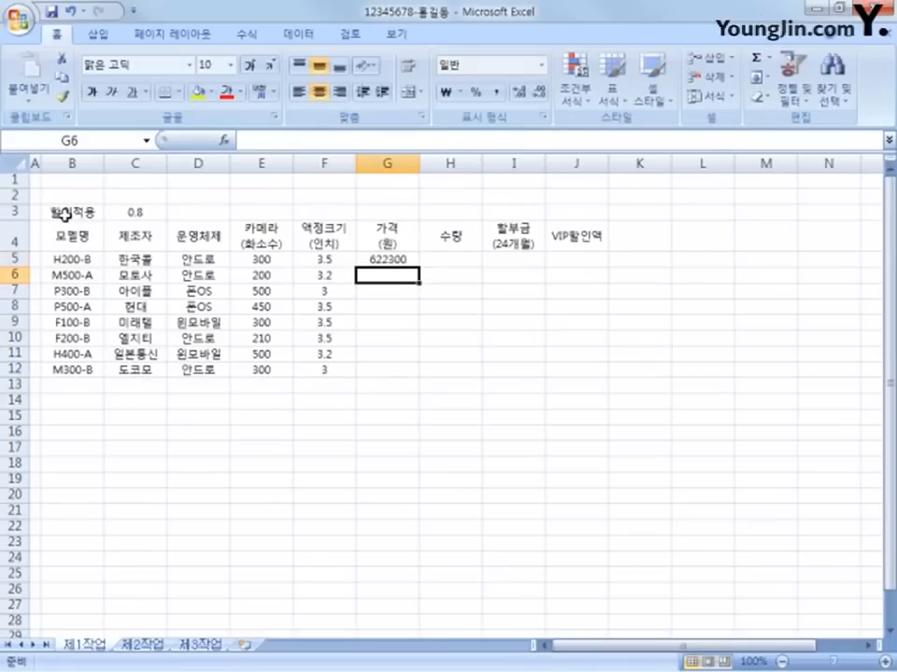
text(805)
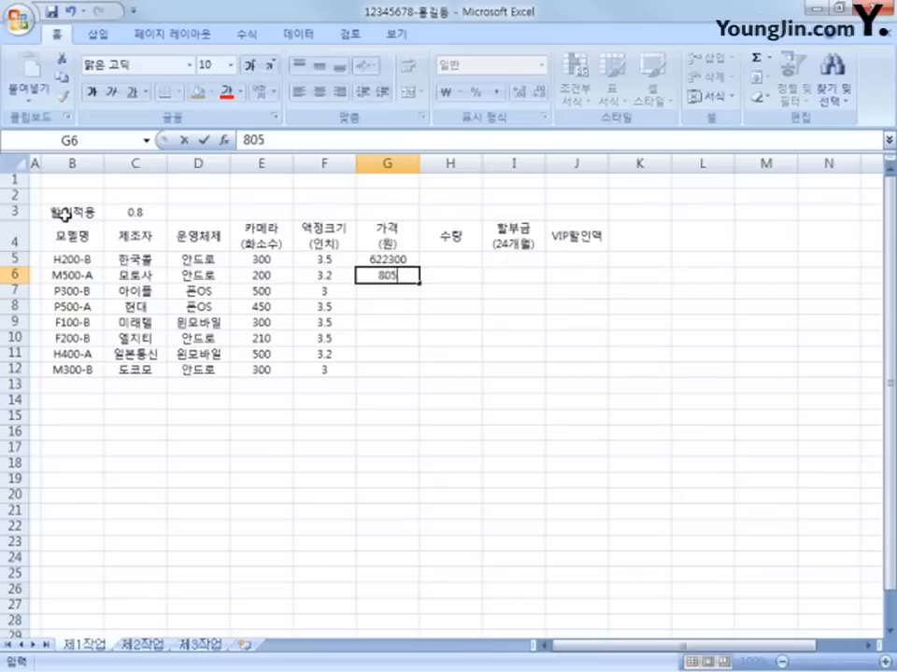
text(500)
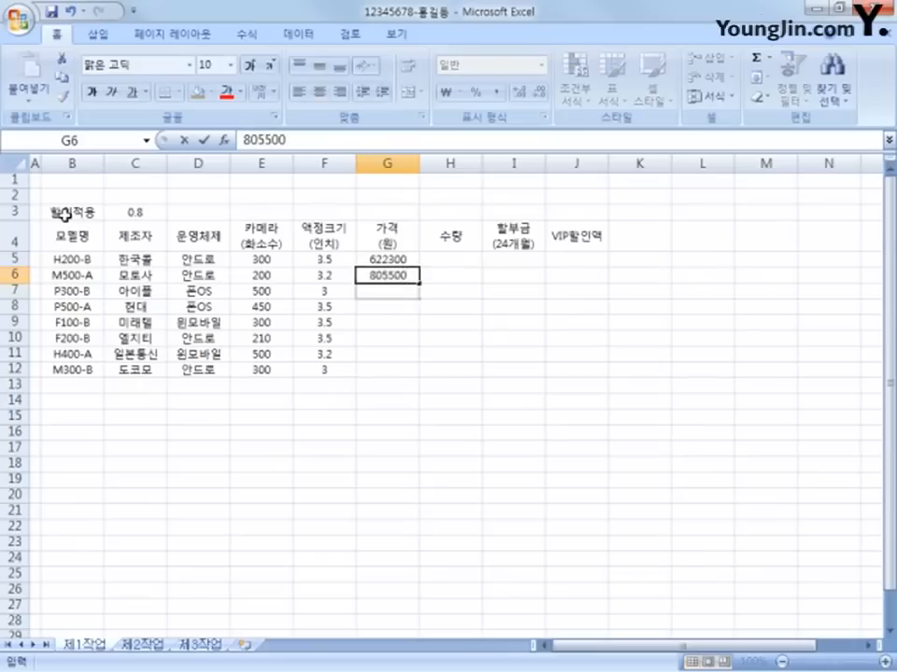
key(Return)
Continue the 가격(원) column with 785300 in G7, 933900 in G8 and 578600 in G9.
text(785300)
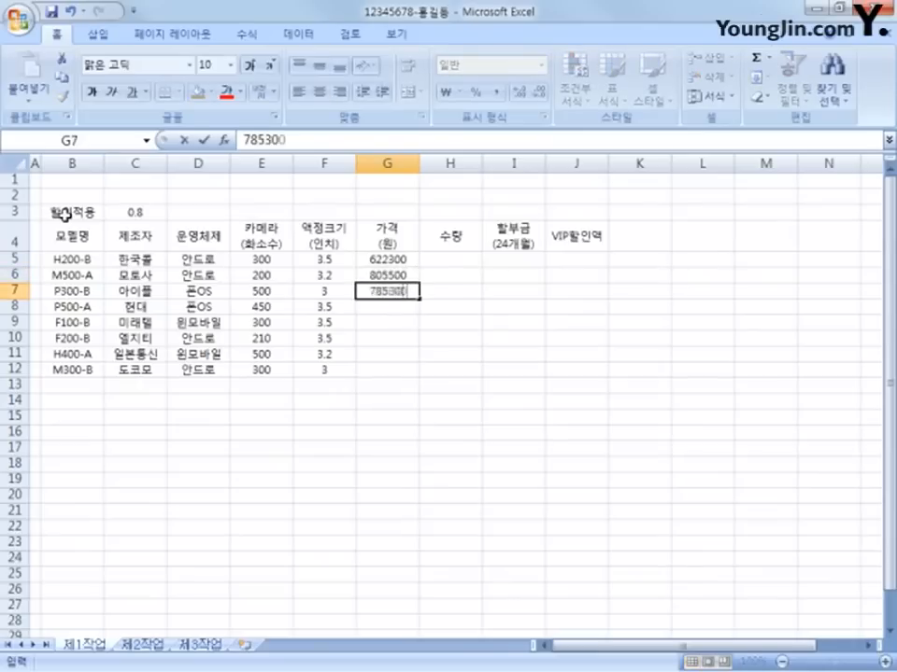
key(Return)
text(933900)
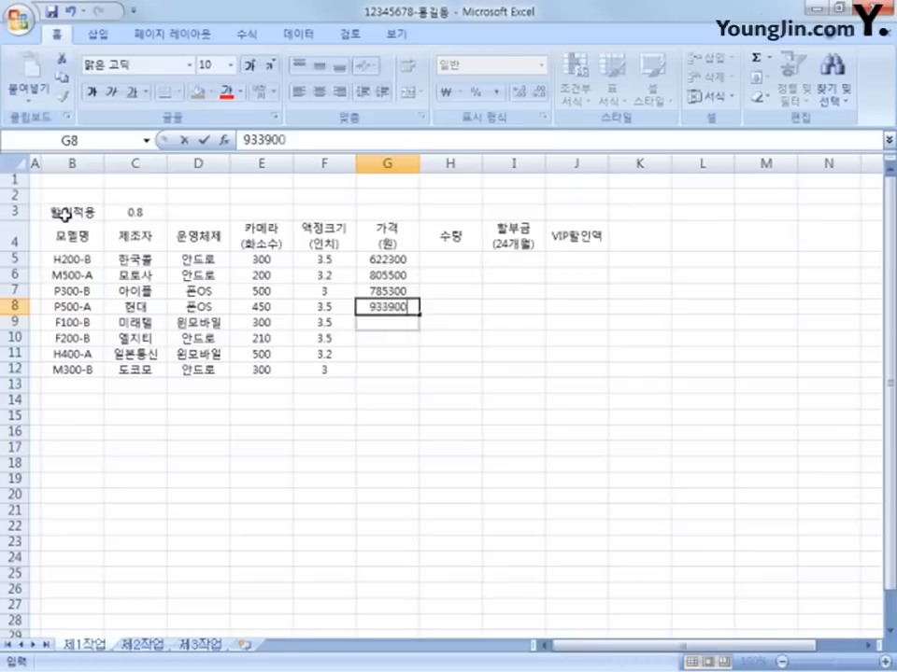
key(Return)
text(5)
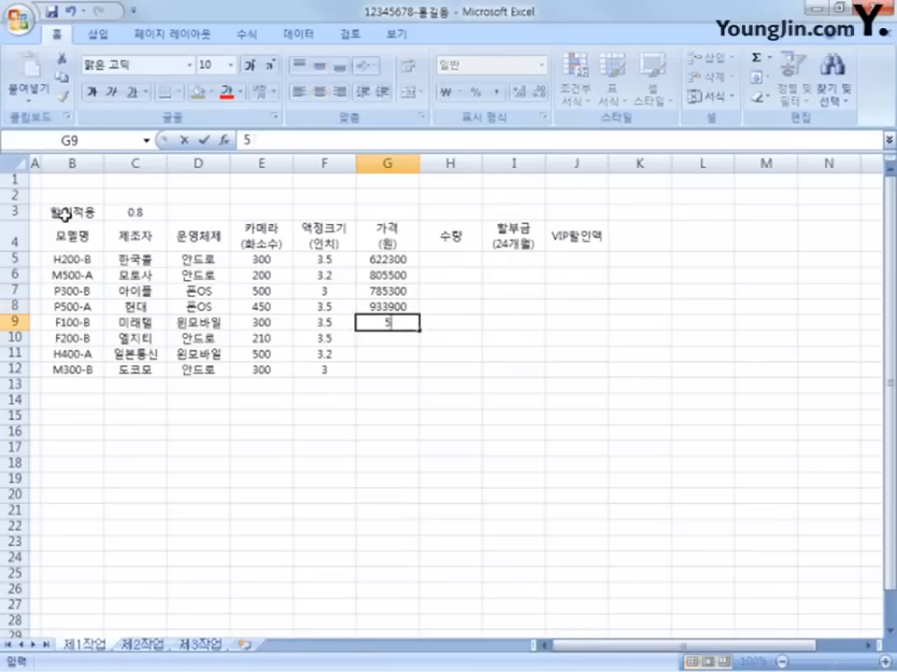
text(78600)
key(Return)
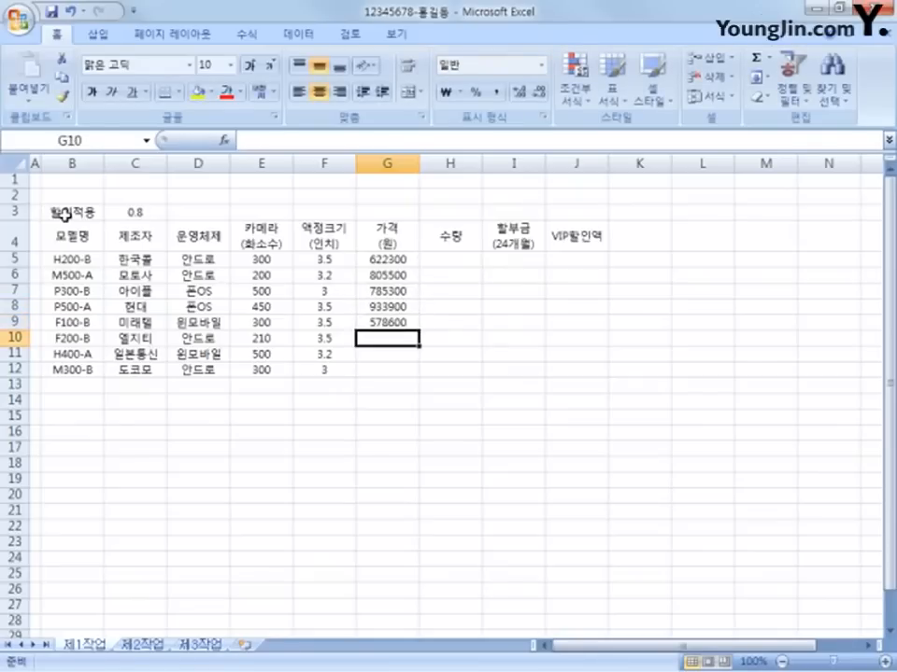
Complete the 가격(원) column with 668800 in G10, 607700 in G11 and 599700 in G12.
text(66)
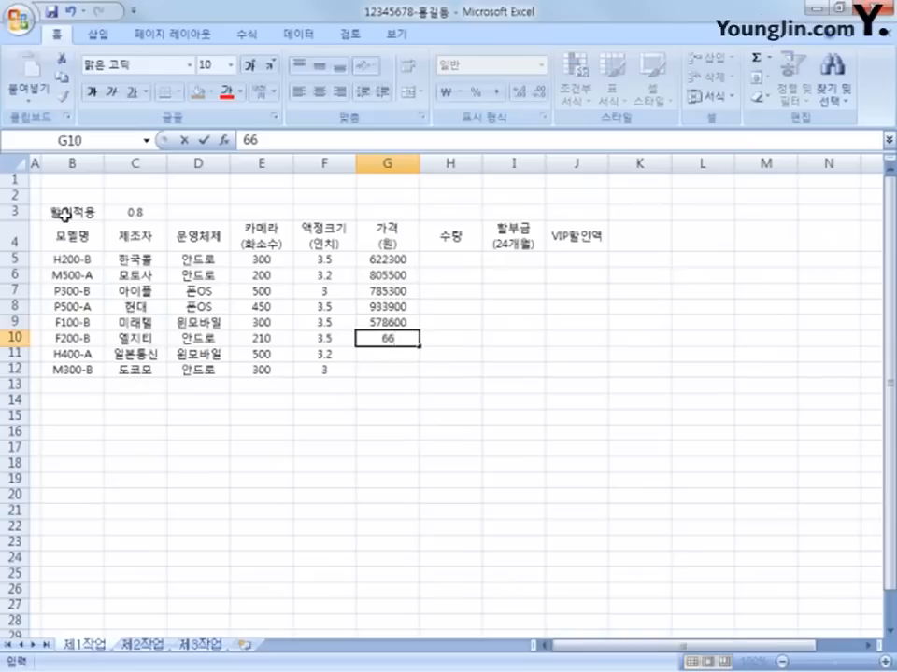
text(8800)
key(Return)
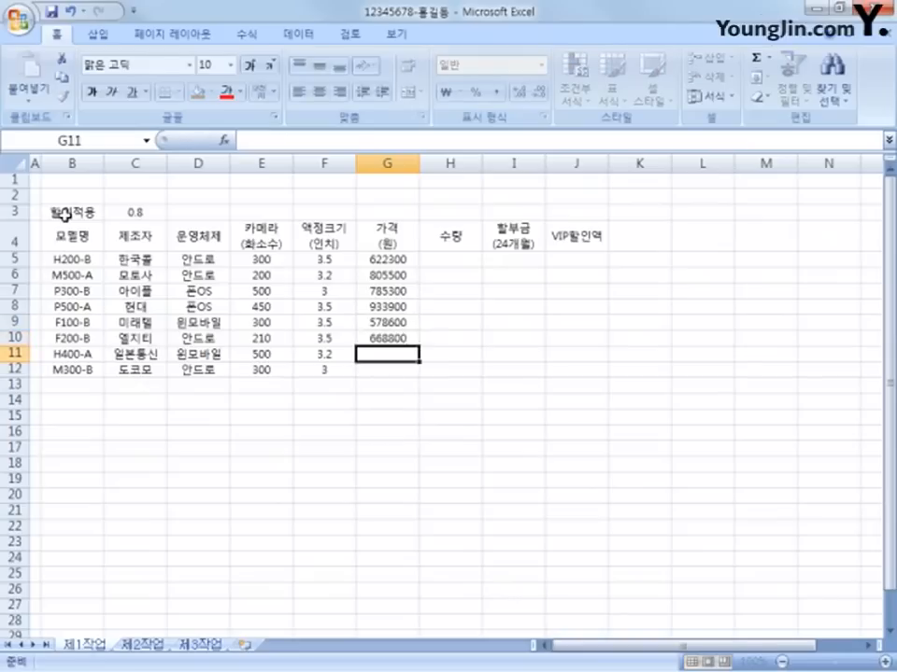
text(60)
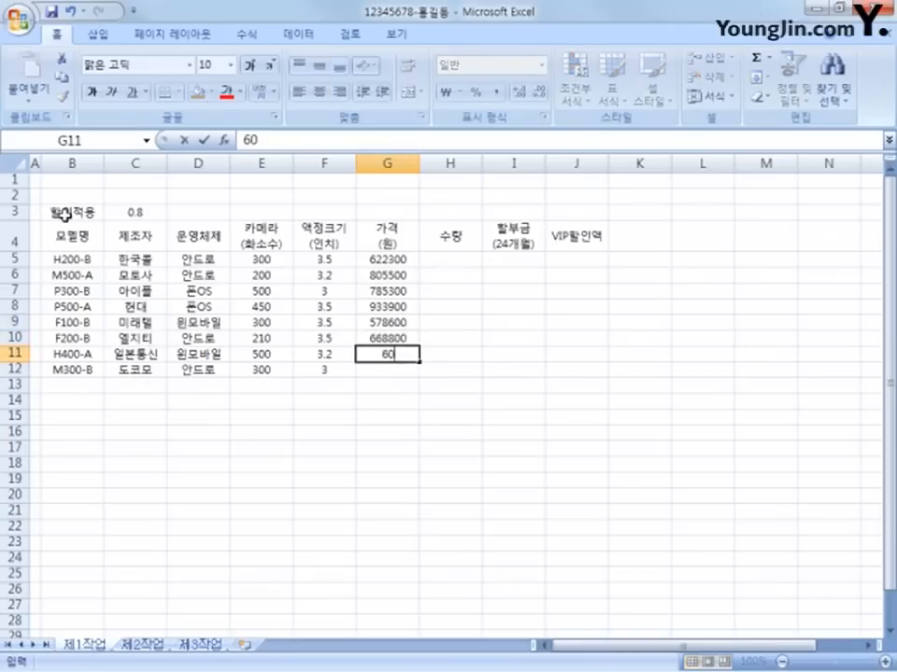
text(7700)
key(Return)
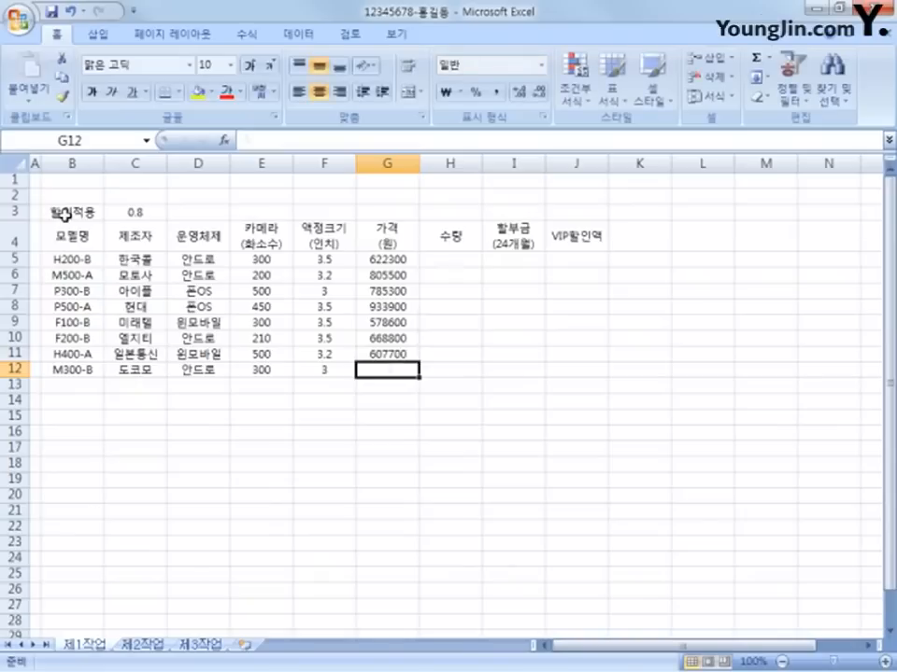
text(599700)
key(Tab)
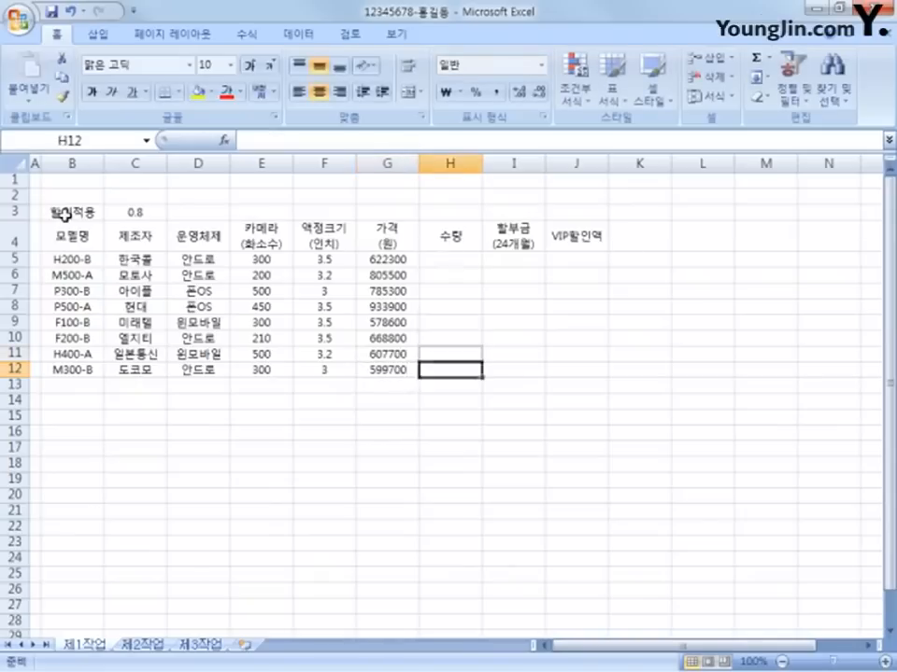
In the 수량 column, enter 27 in H5 and 23 in H6.
key(Up)
key(Up)
key(Up)
key(Up)
key(Up)
key(Up)
key(Up)
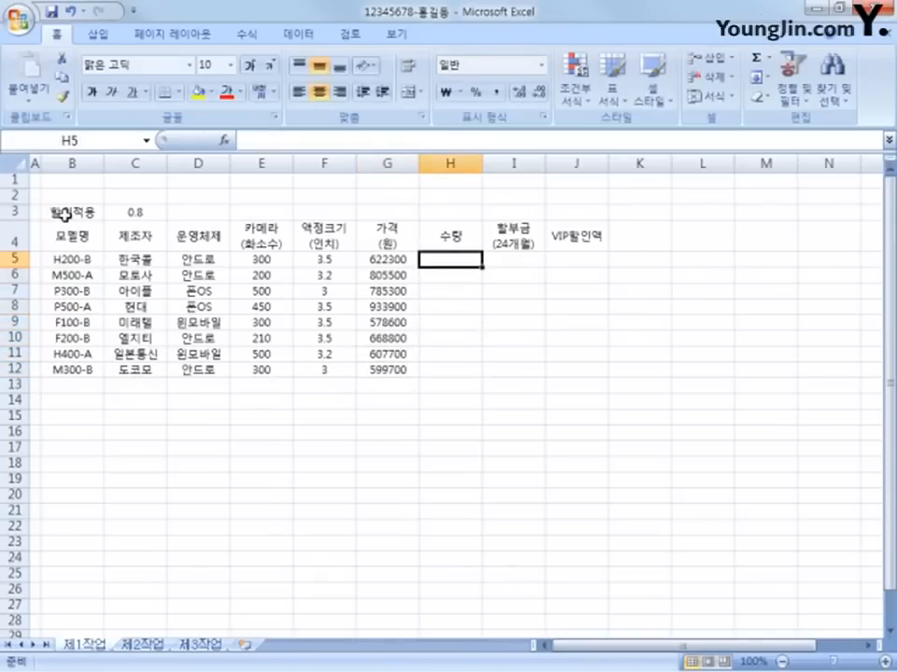
text(27)
key(Return)
text(23)
key(Return)
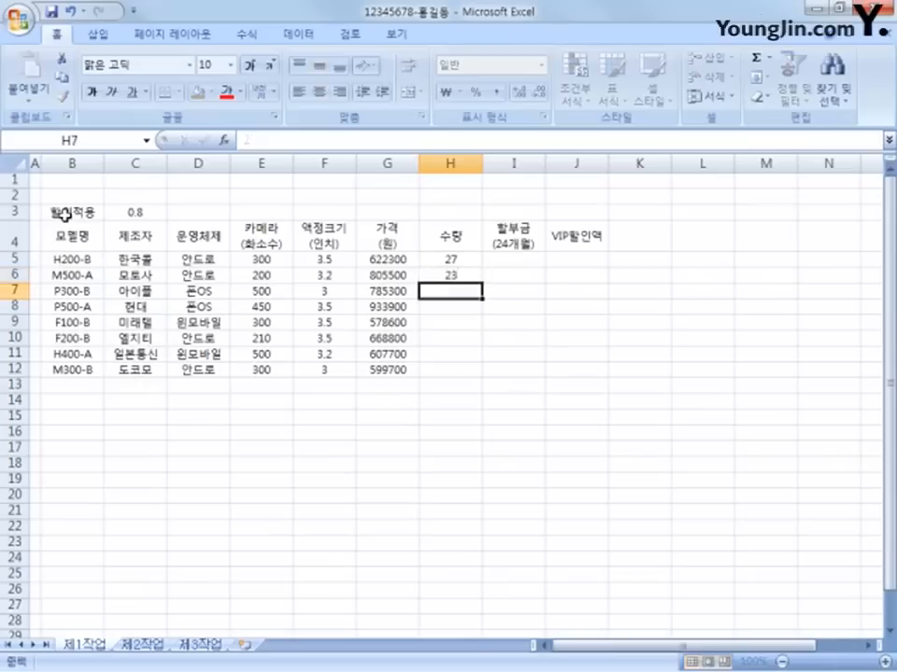
Continue the 수량 column with 18 in H7, 25 in H8 and 13 in H9.
text(18)
key(Return)
text(25)
key(Return)
text(13)
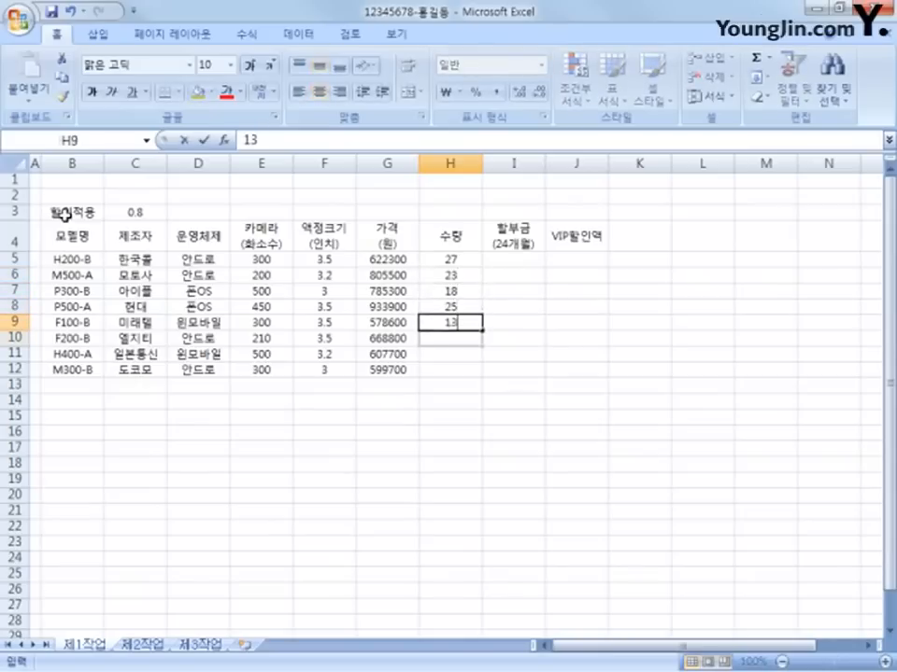
key(Return)
Complete the 수량 column with 33 in H10, 17 in H11 and 20 in H12.
text(33)
key(Return)
text(17)
key(Return)
text(2)
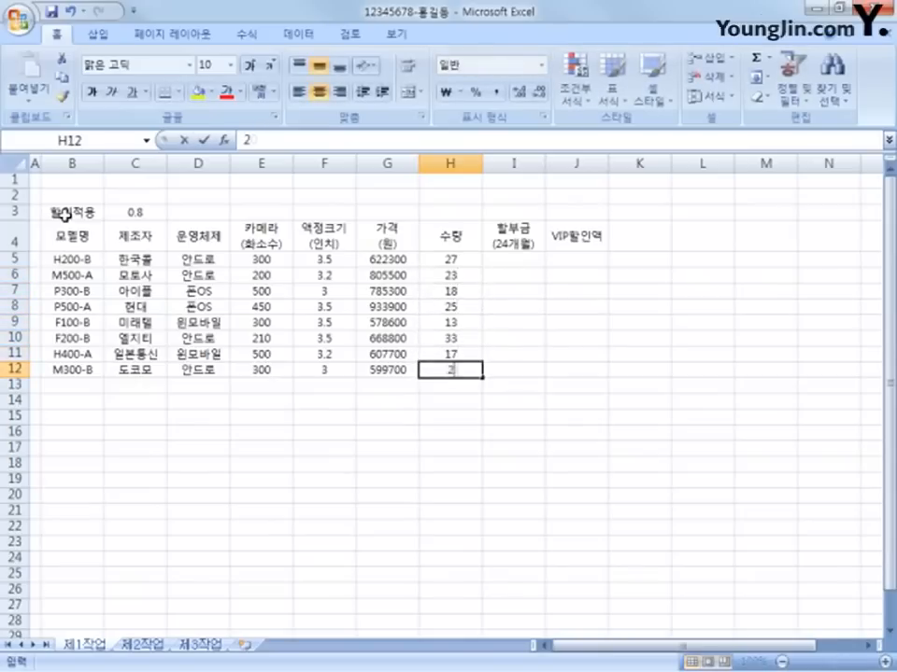
text(0)
key(Return)
Enter the summary label 카메라 화소수 평균 in B13, directly below the model list.
key(Left)
key(Left)
key(Left)
key(Left)
key(Left)
key(Left)
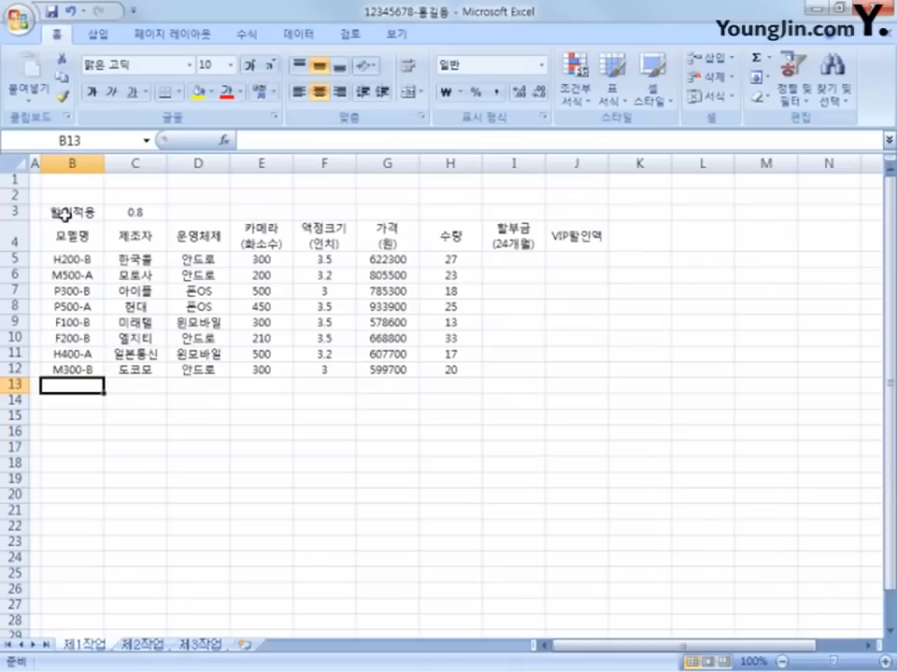
text(카메라)
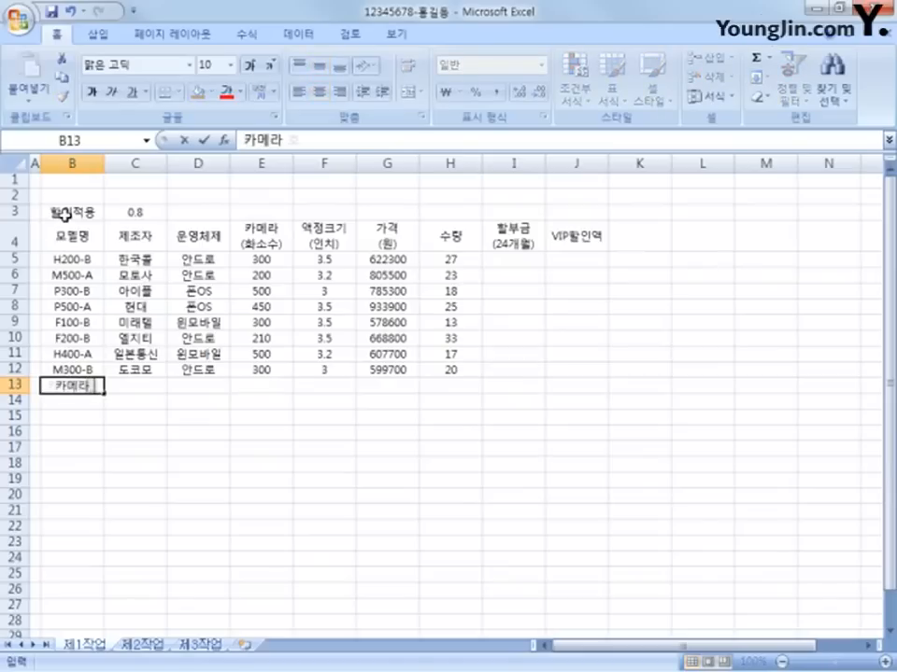
text( 확소수 평균)
key(Return)
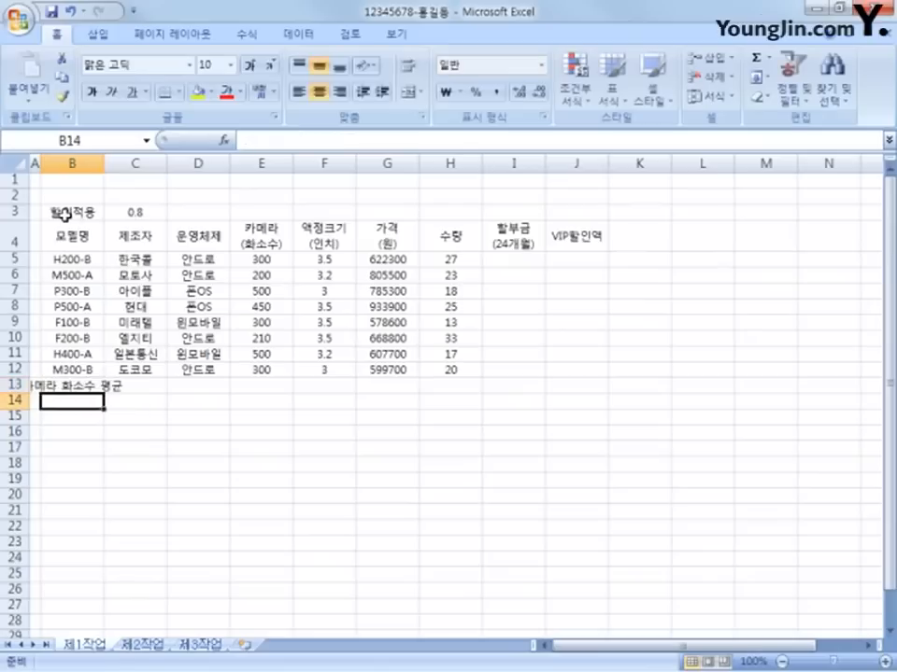
Enter the summary label 안드로 운영체제 모델 평균가격 in B14.
text(안드로)
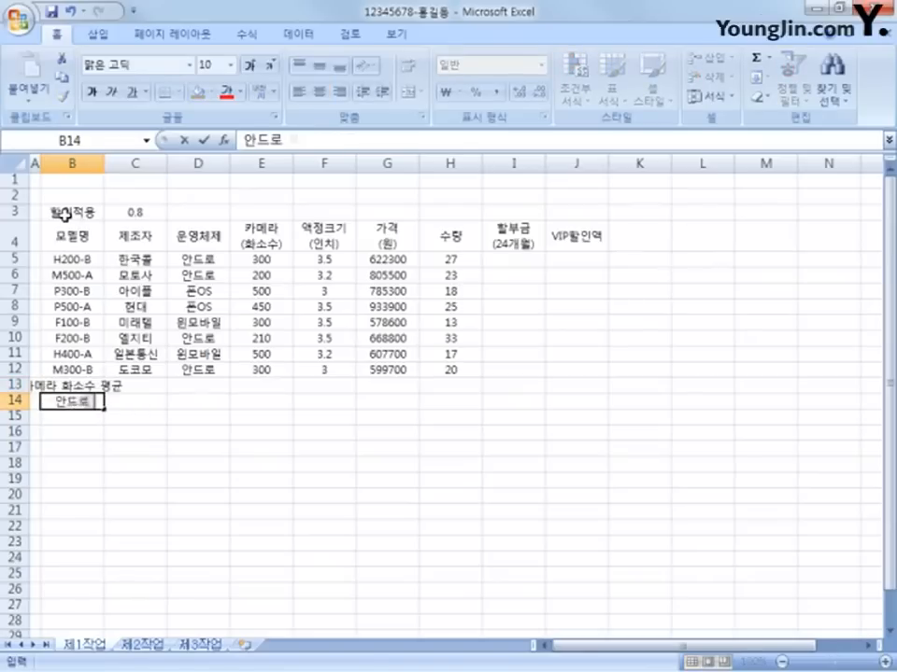
text( 운영체제 모델)
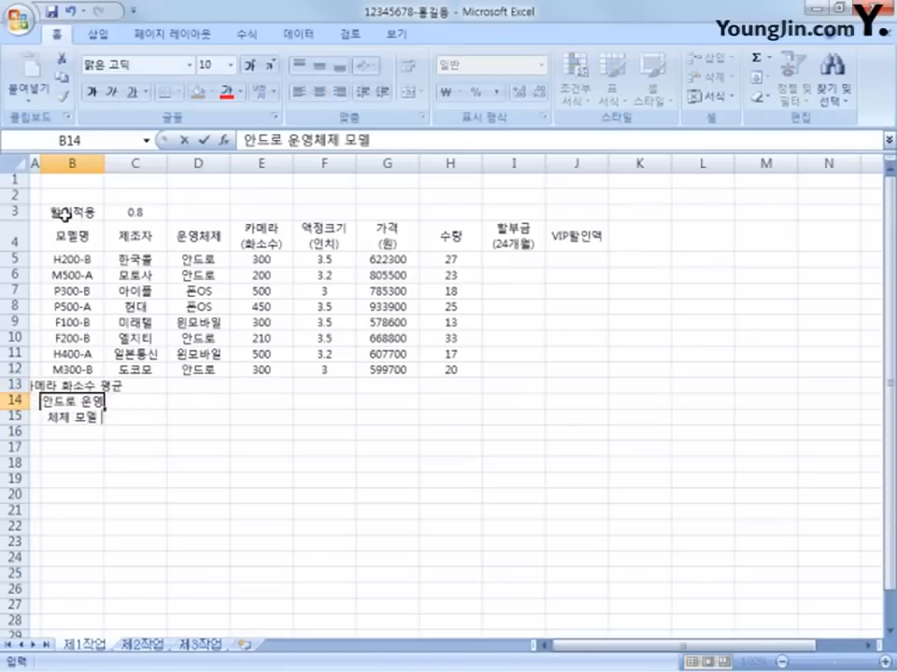
text( 평균가격)
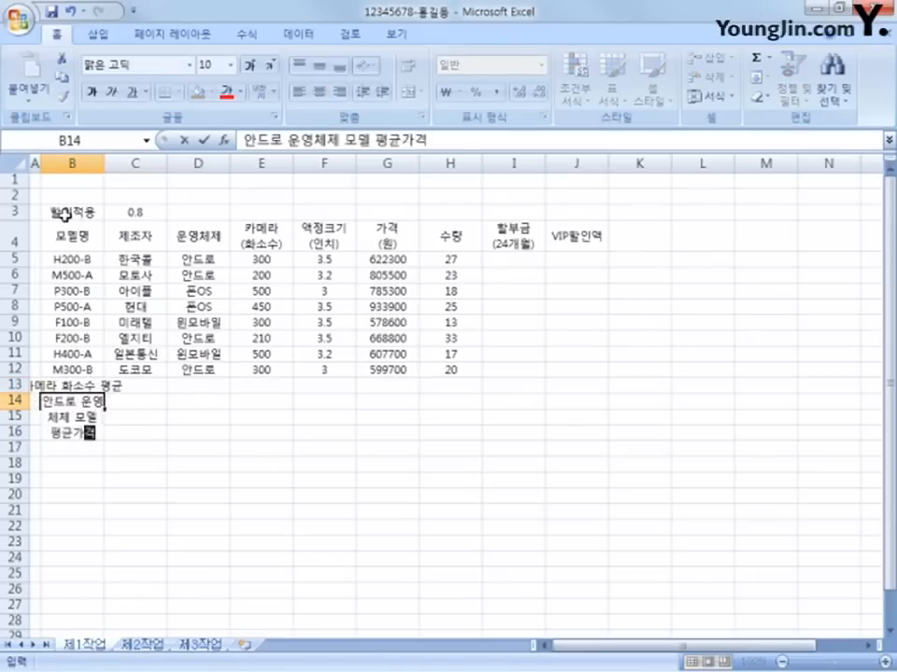
key(Return)
key(Return)
Enter the summary label 최고가 스마트폰 제조자 in G13, below the 가격(원) column.
key(Up)
key(Right)
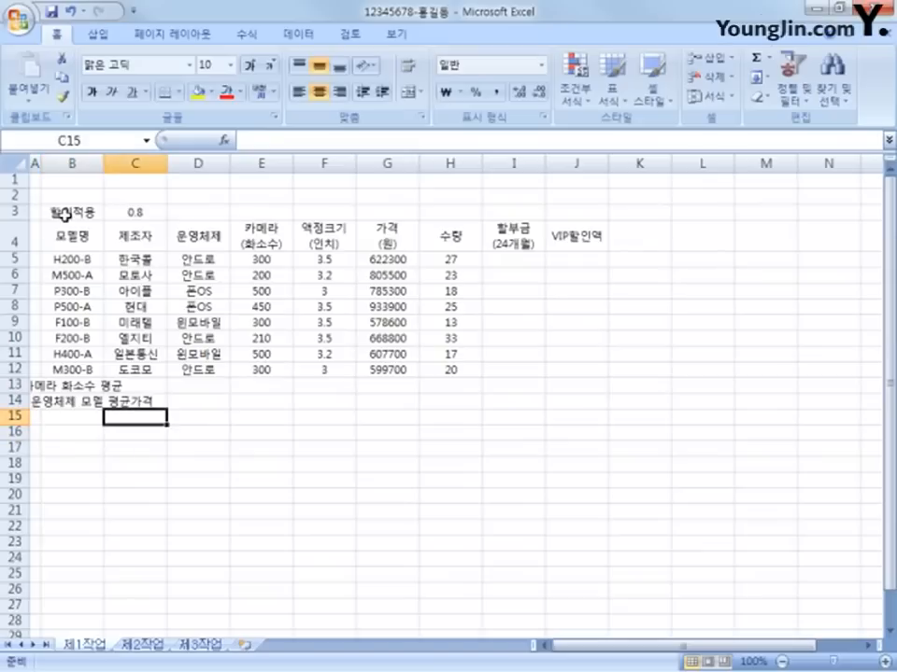
key(Right)
key(Right)
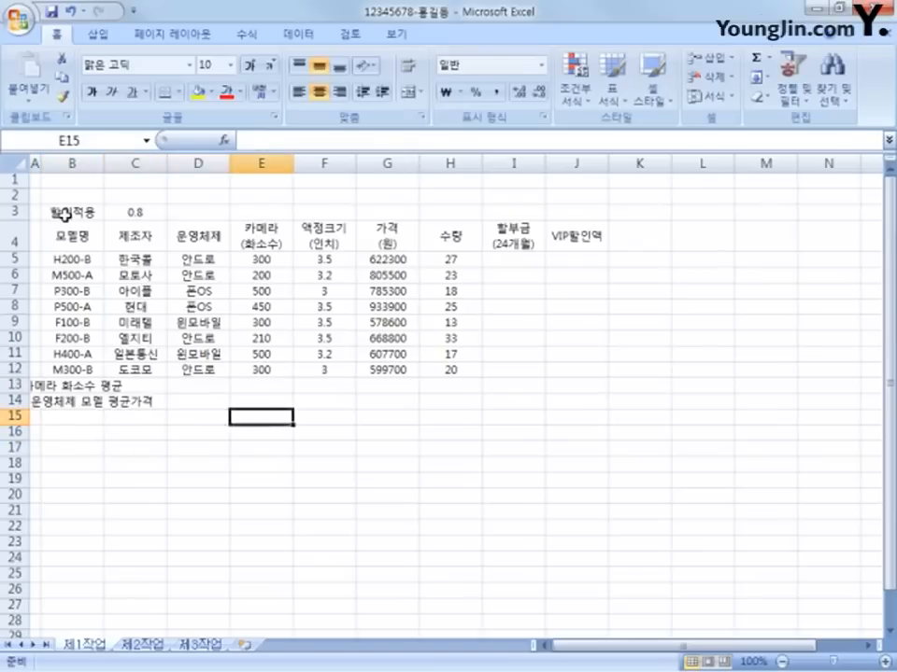
key(Up)
key(Up)
key(Right)
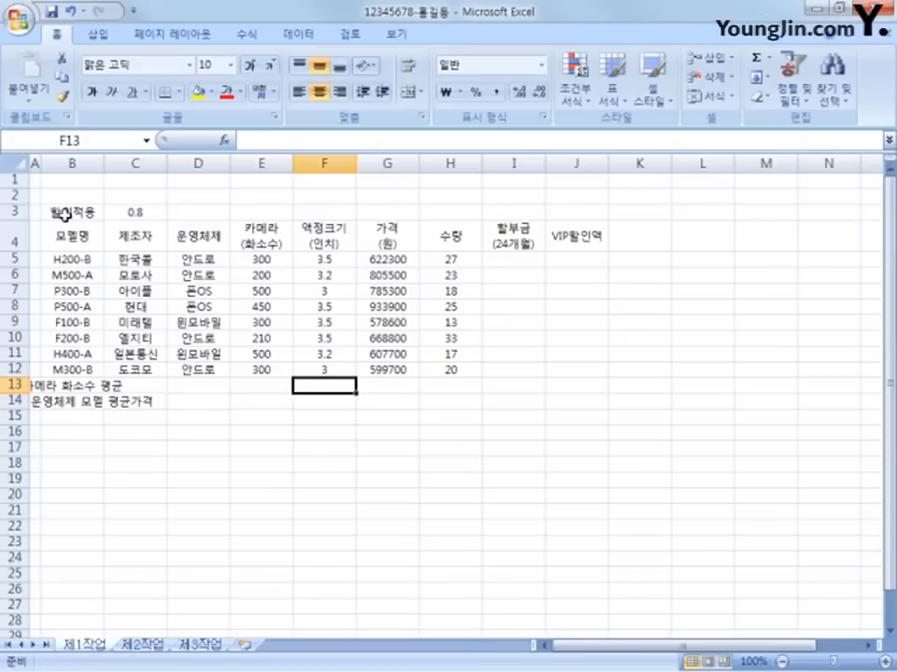
key(Right)
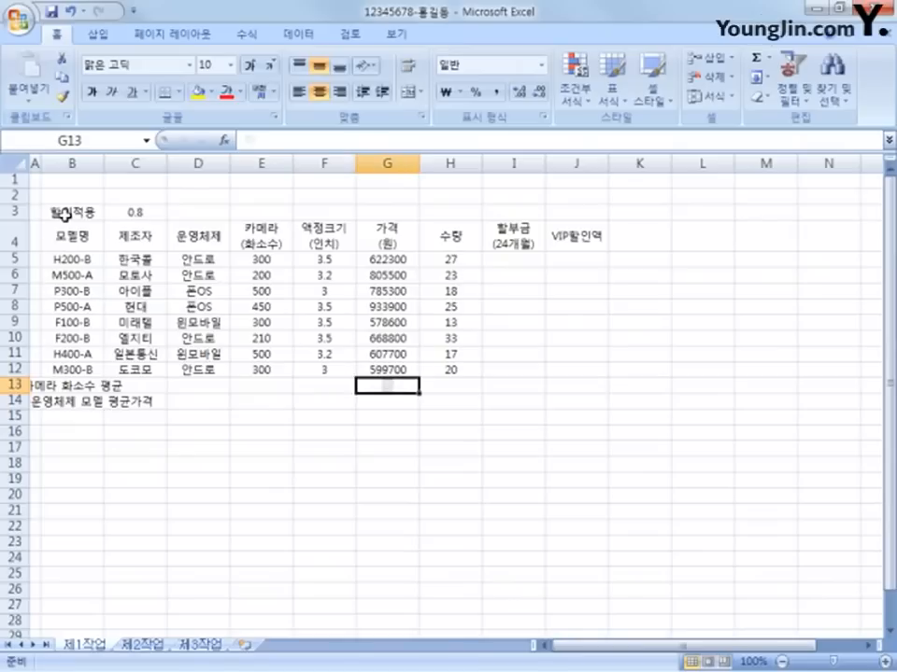
text(최고가 스마)
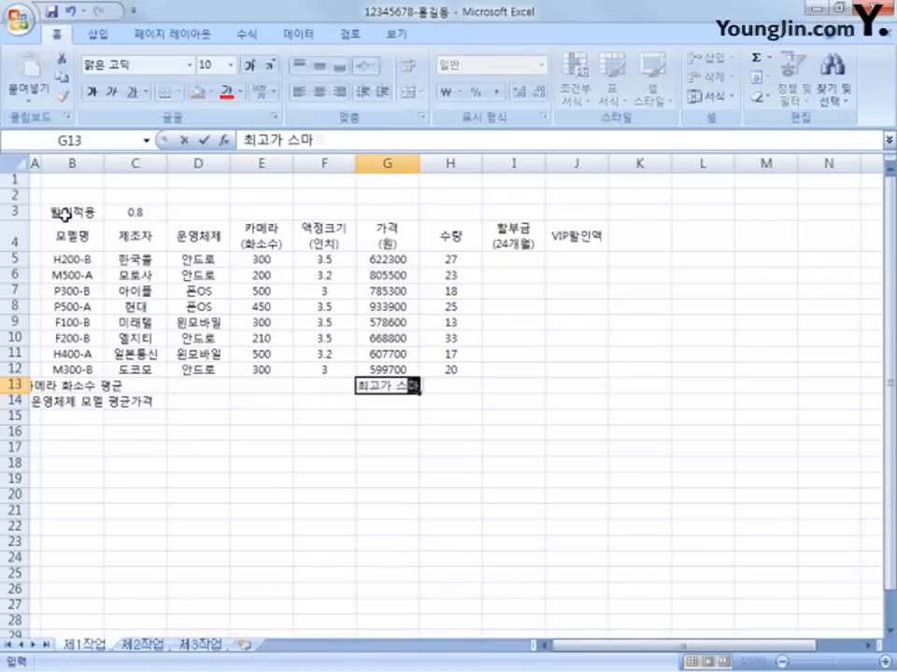
text(트폰 제조자)
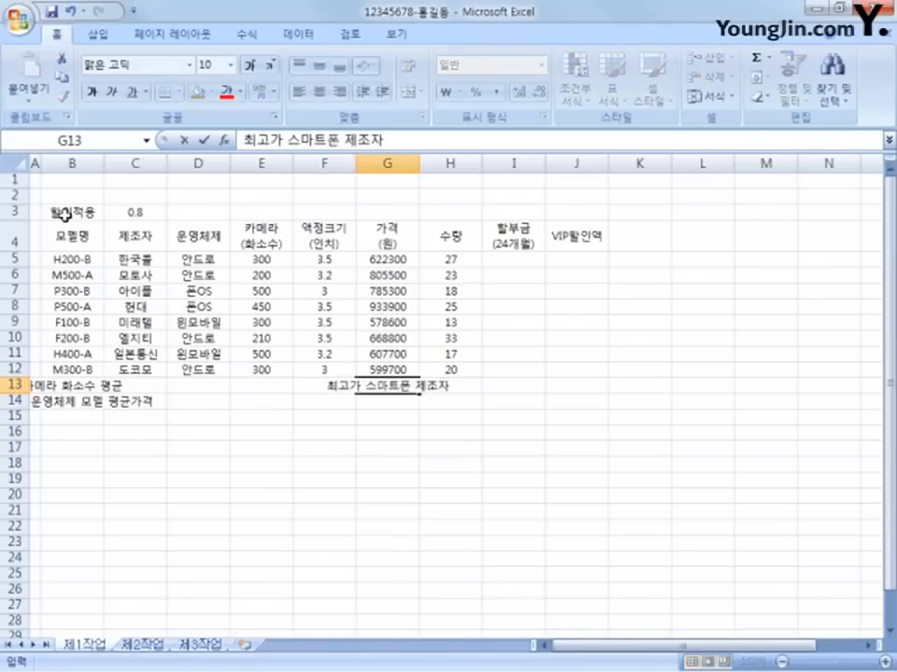
key(Right)
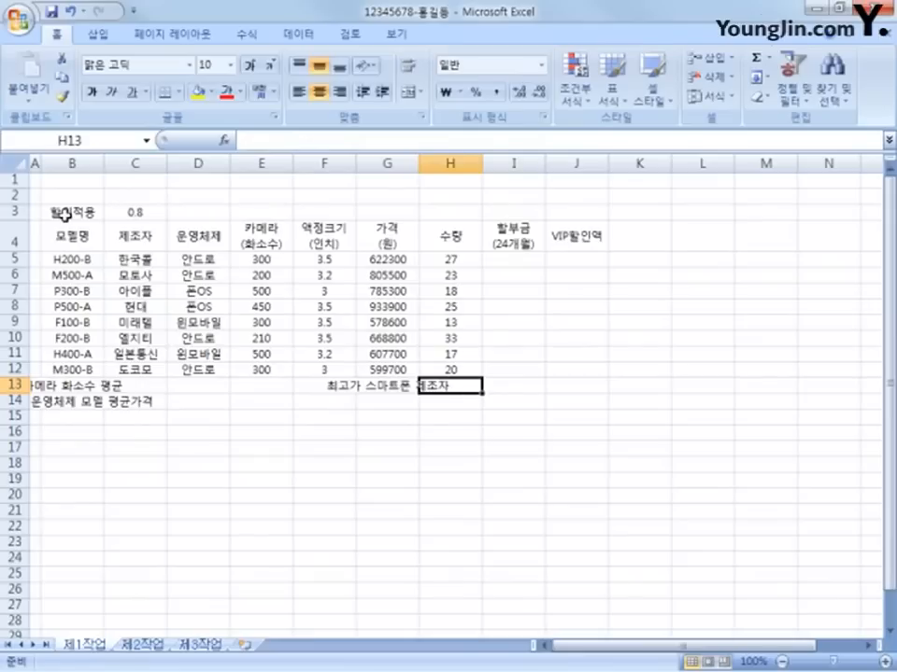
Enter the label 모델명 in I13, below the 할부금(24개월) column.
key(Right)
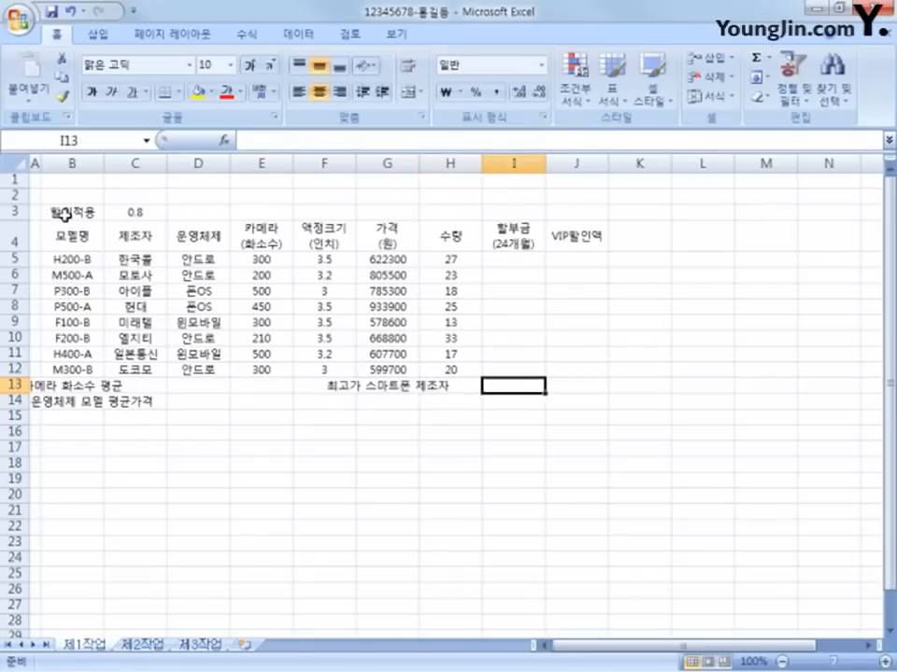
text(모델명)
key(Right)
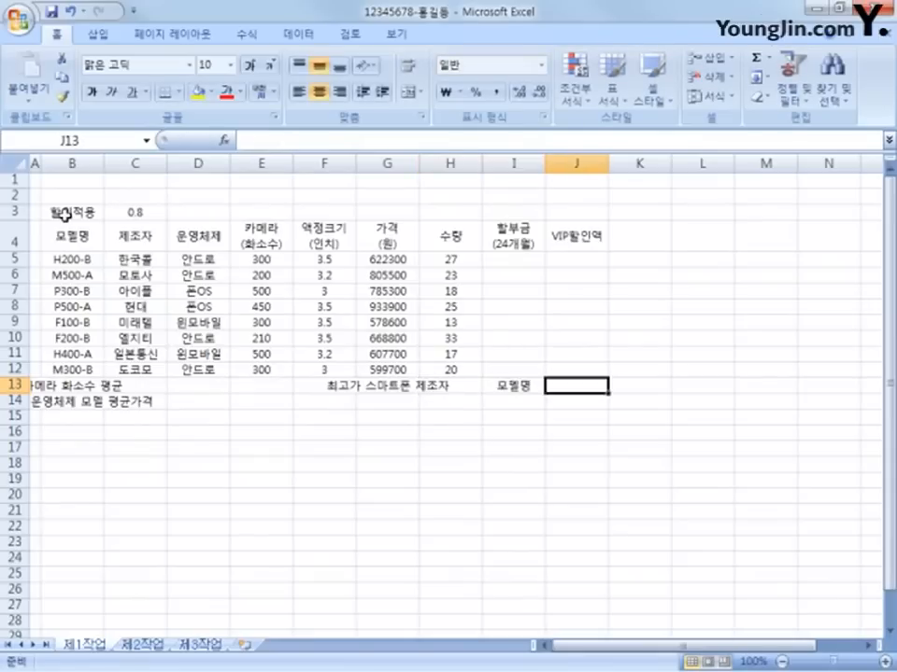
Enter the label 총판매금액 in J13, below the VIP할인액 column.
text(종판금)
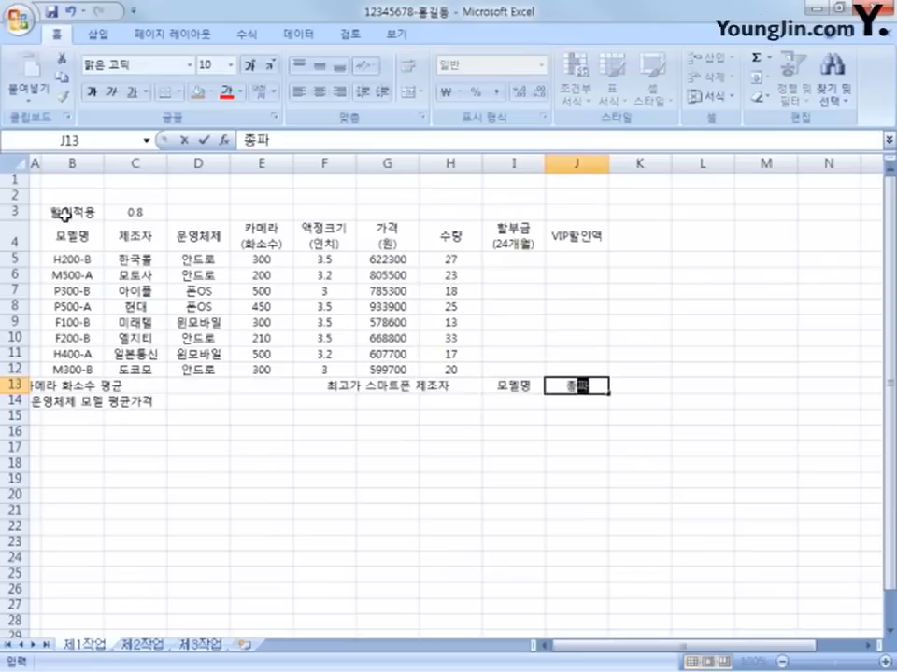
key(BackSpace)
key(BackSpace)
key(BackSpace)
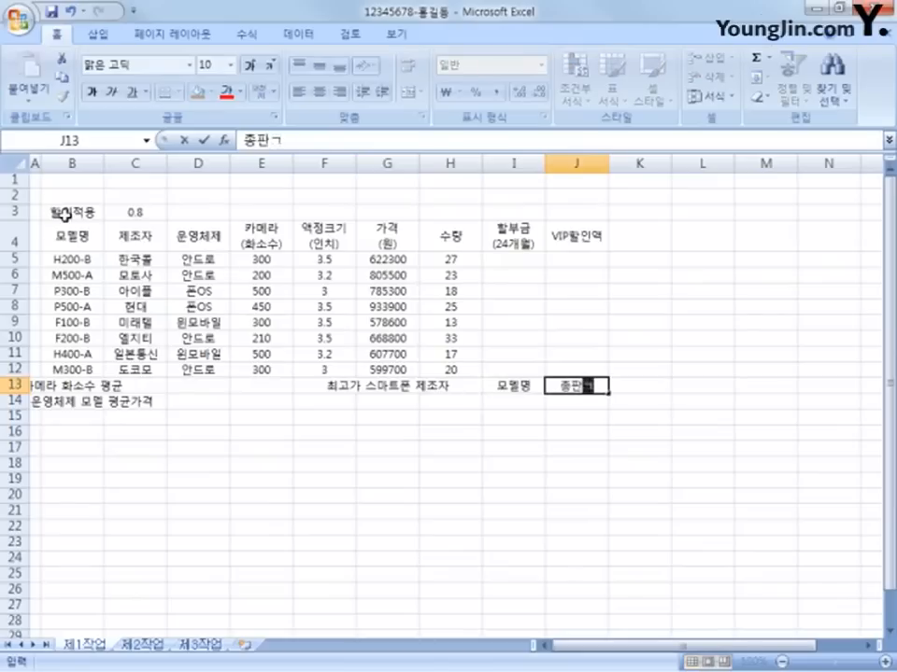
text(매금액)
key(Return)
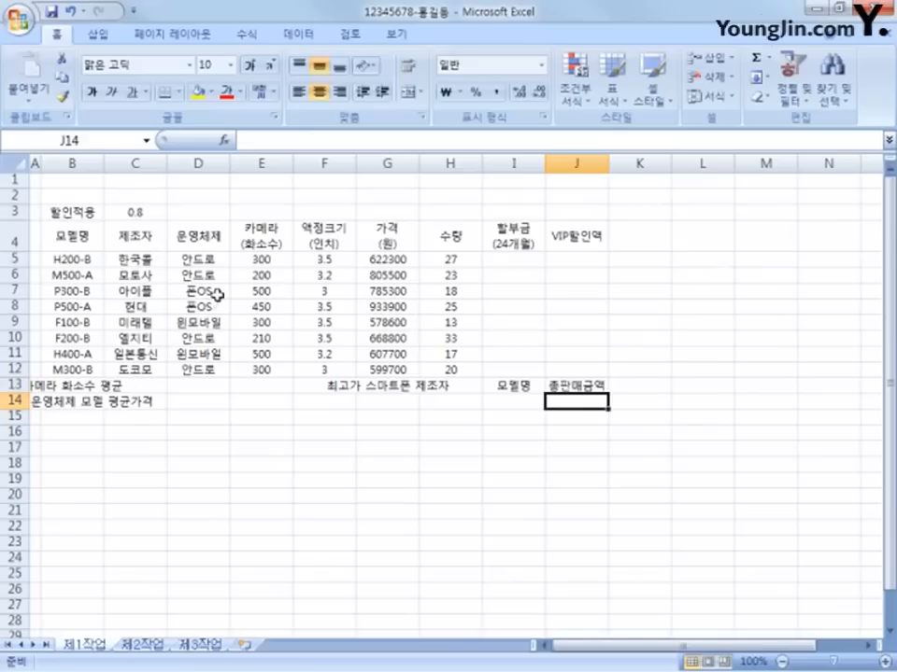
Merge and center each of the ranges B13:D13, B14:D14, F13:F14, G13:H13 and G14:H14.
click(69, 387)
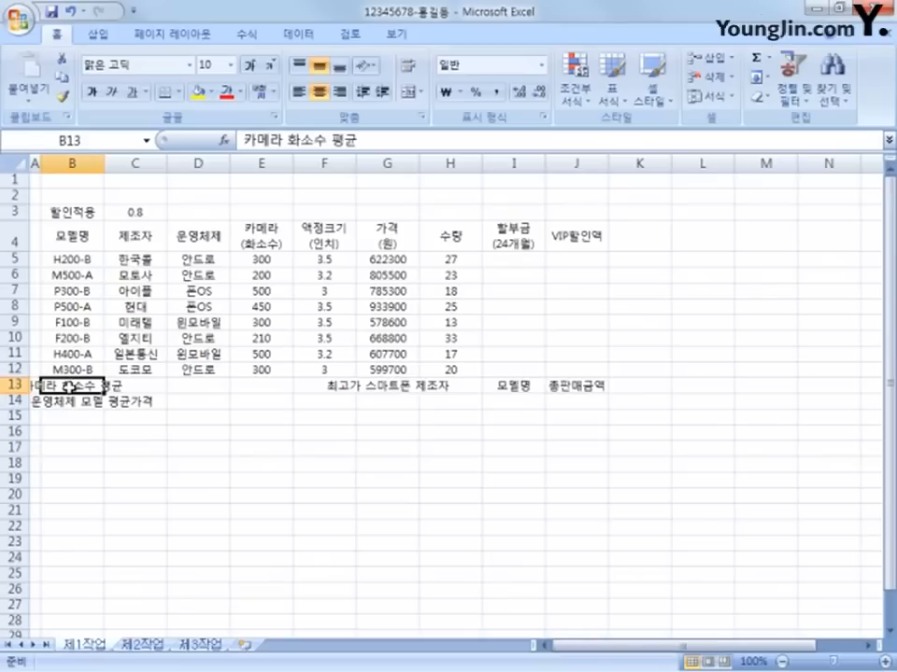
drag(69, 386, 185, 386)
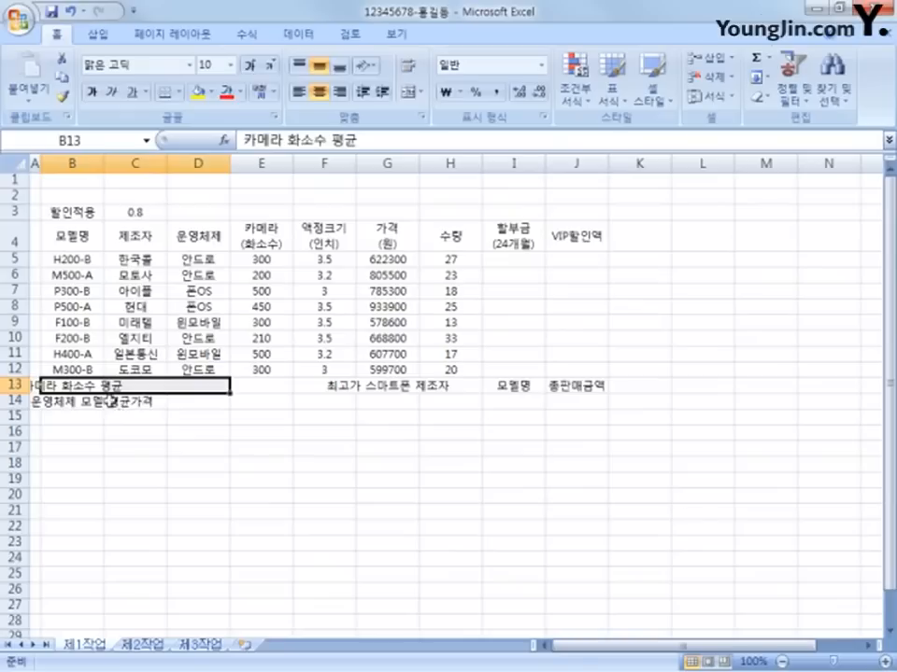
drag(56, 401, 193, 397)
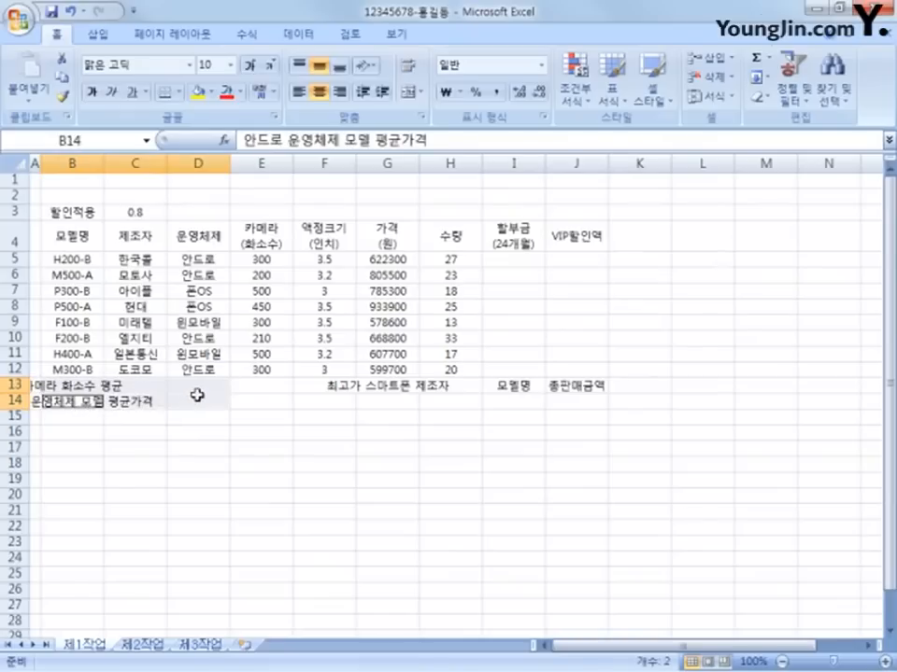
click(321, 384)
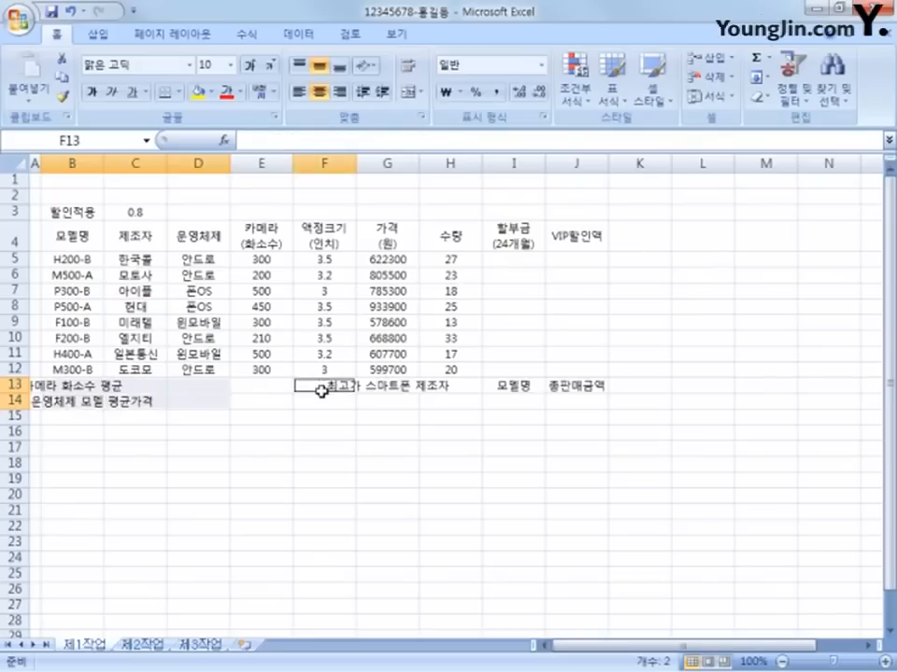
drag(322, 391, 374, 391)
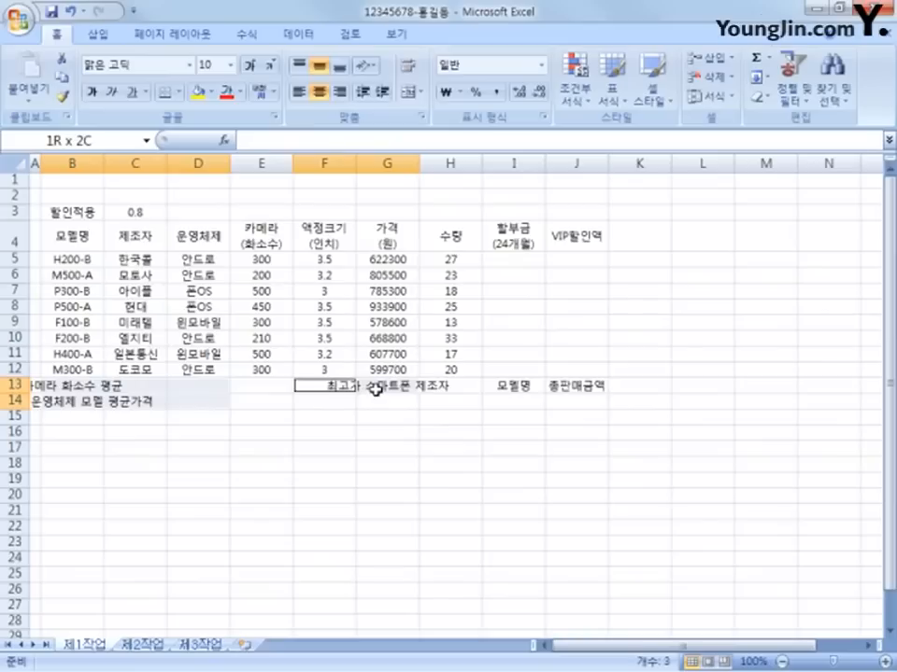
drag(374, 390, 336, 403)
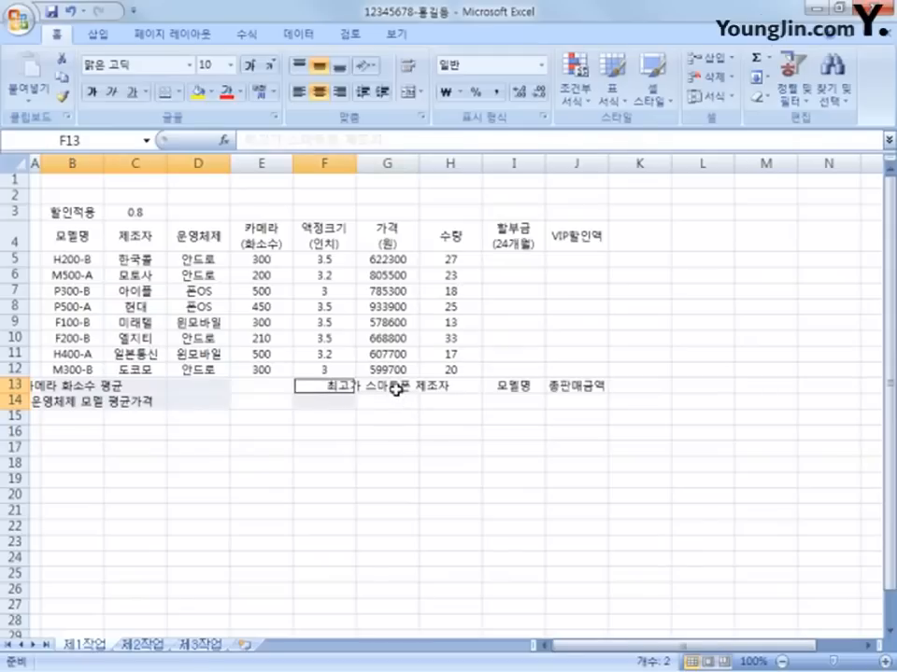
drag(401, 387, 438, 385)
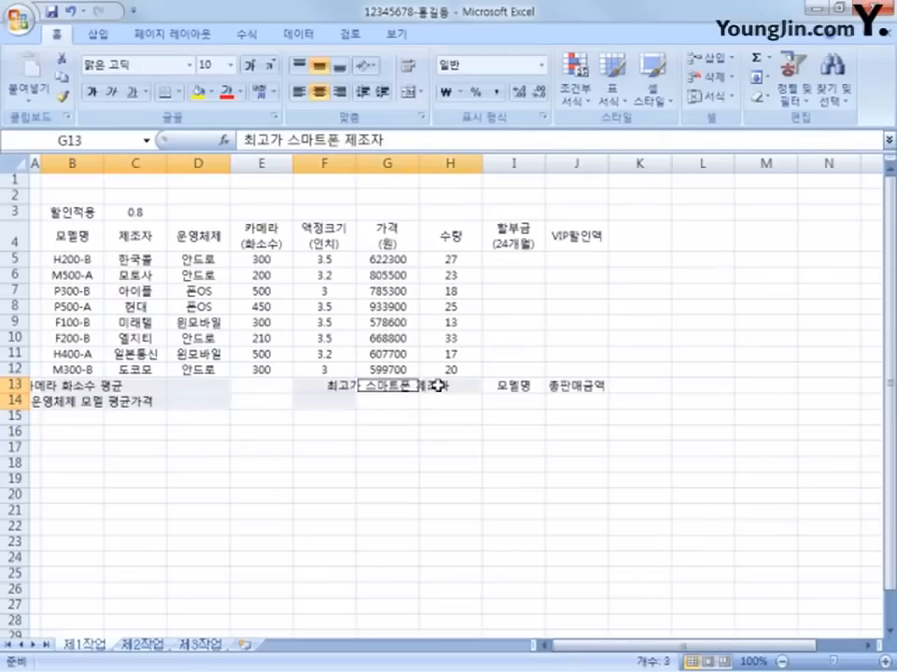
click(395, 401)
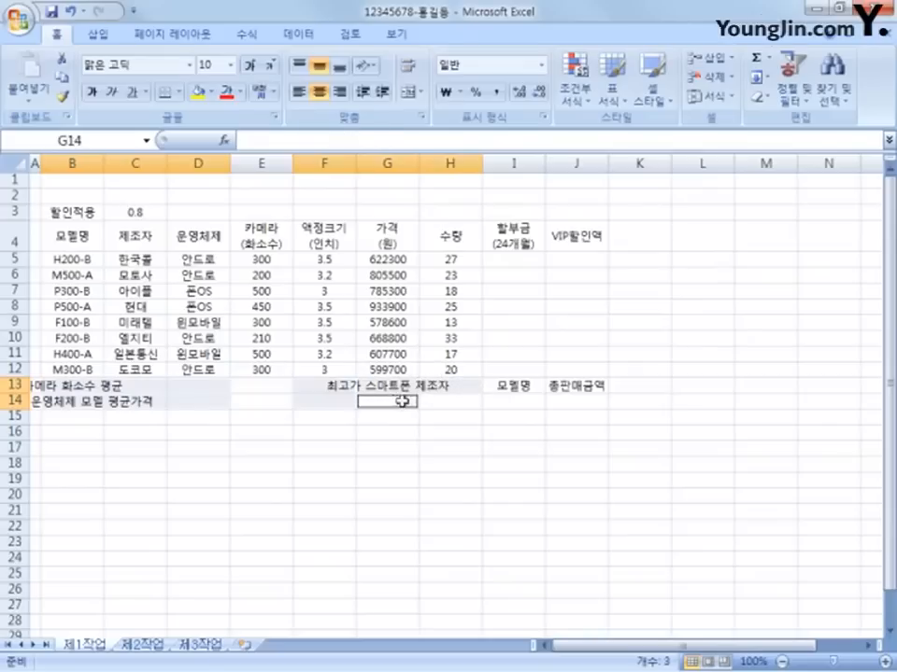
drag(413, 400, 440, 400)
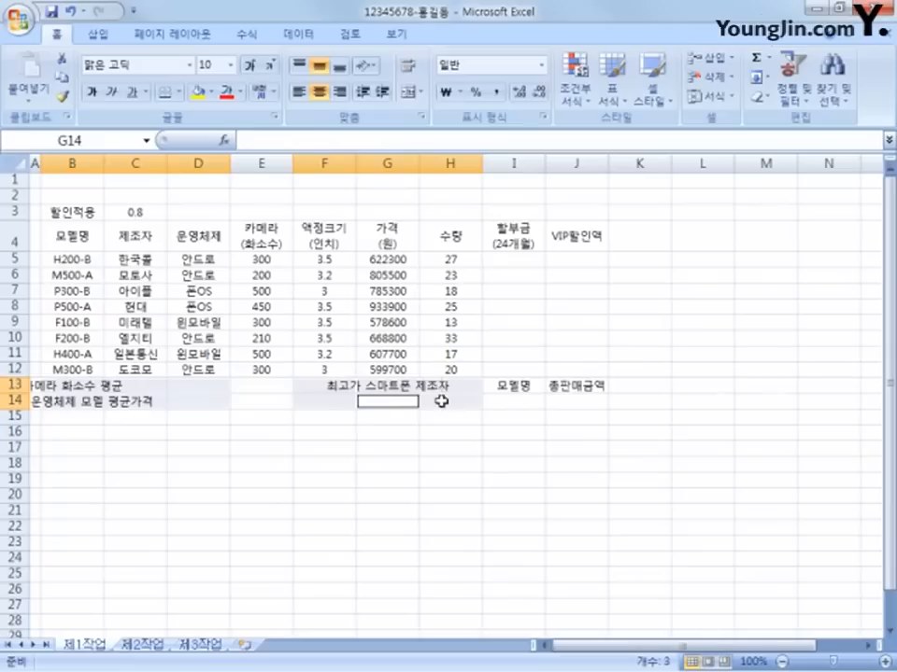
click(413, 96)
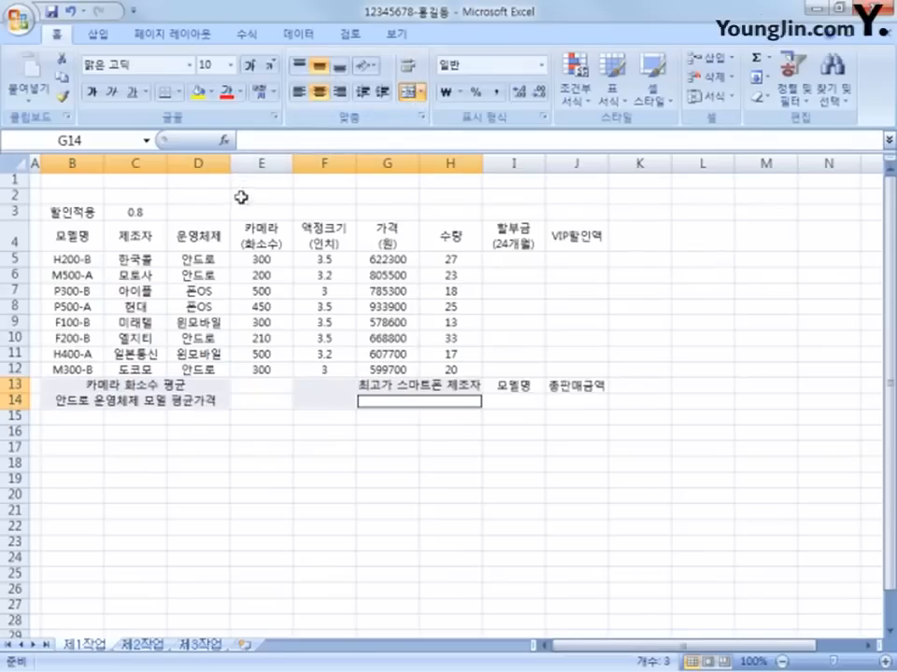
Apply all borders (모든 테두리) to B3:C3 and the whole table B4:J14.
click(73, 212)
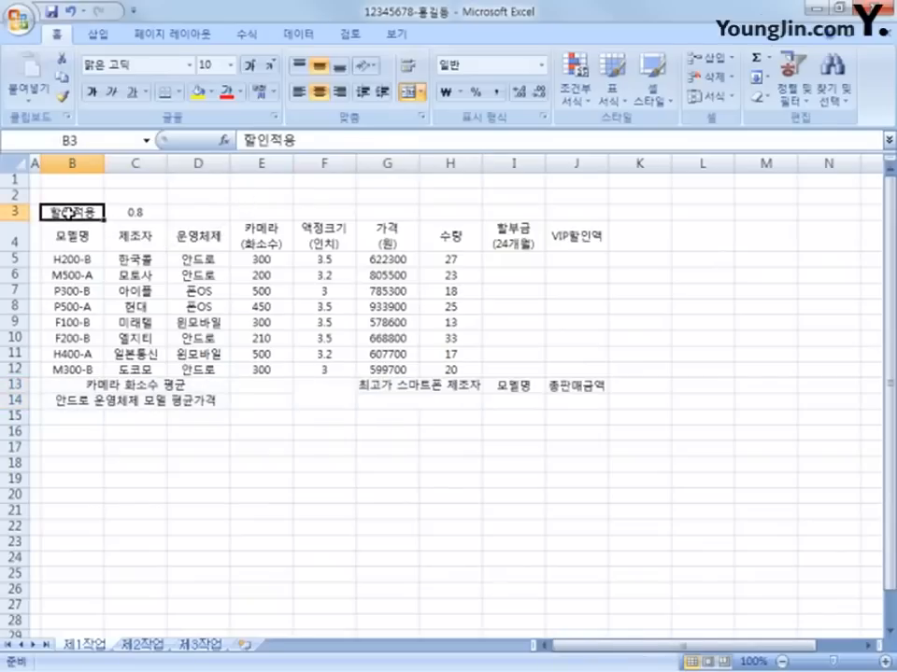
drag(73, 212, 117, 212)
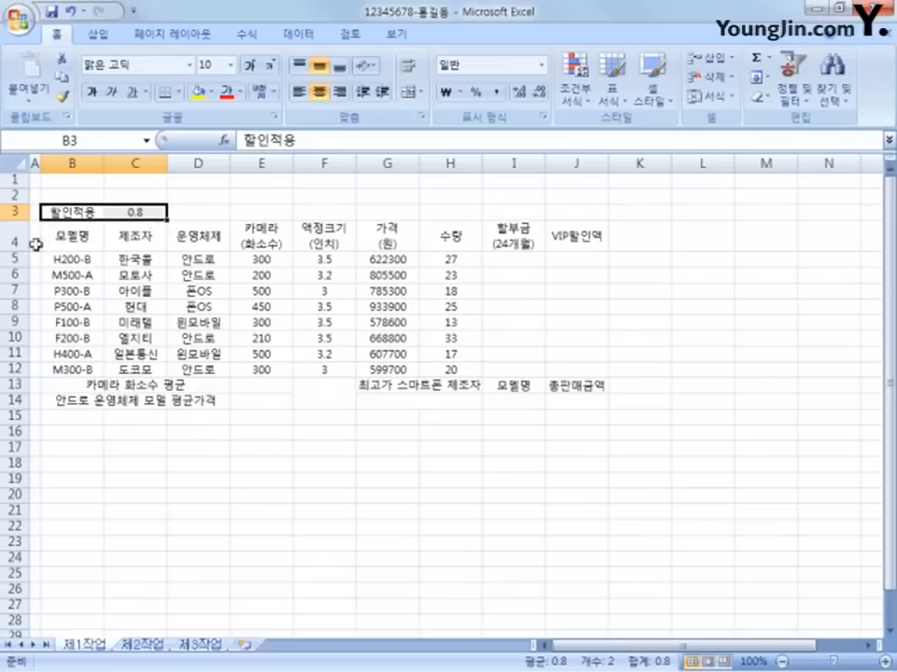
drag(66, 236, 574, 401)
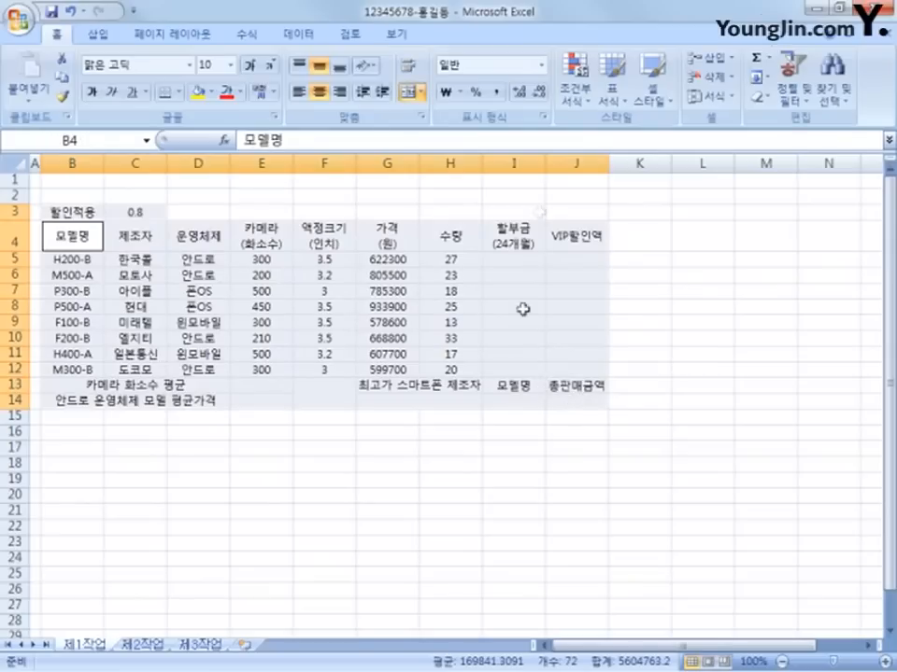
click(179, 93)
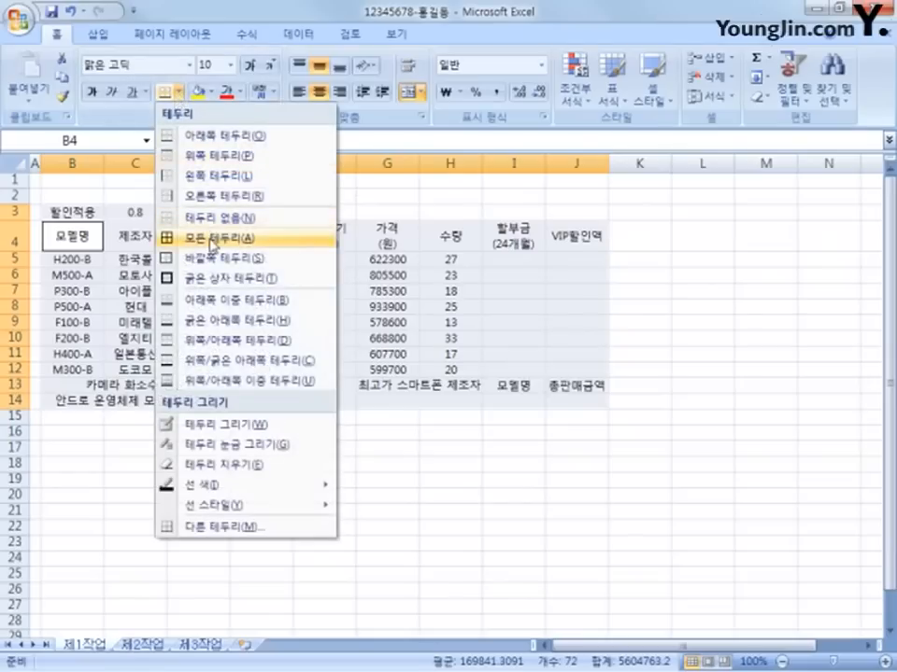
click(211, 240)
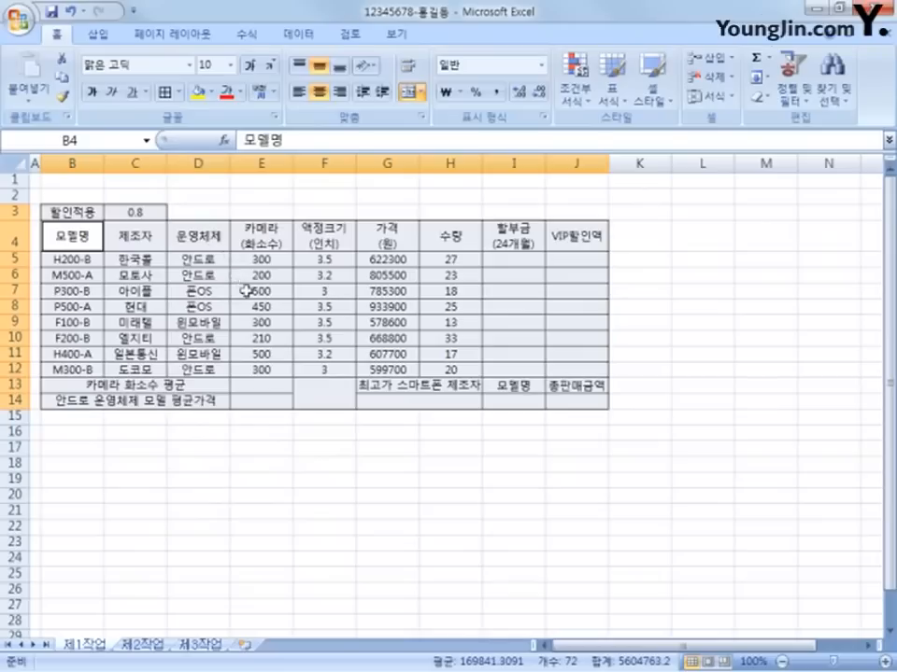
Add both diagonal border lines to the merged empty cell F13:F14 so they form an X.
click(308, 392)
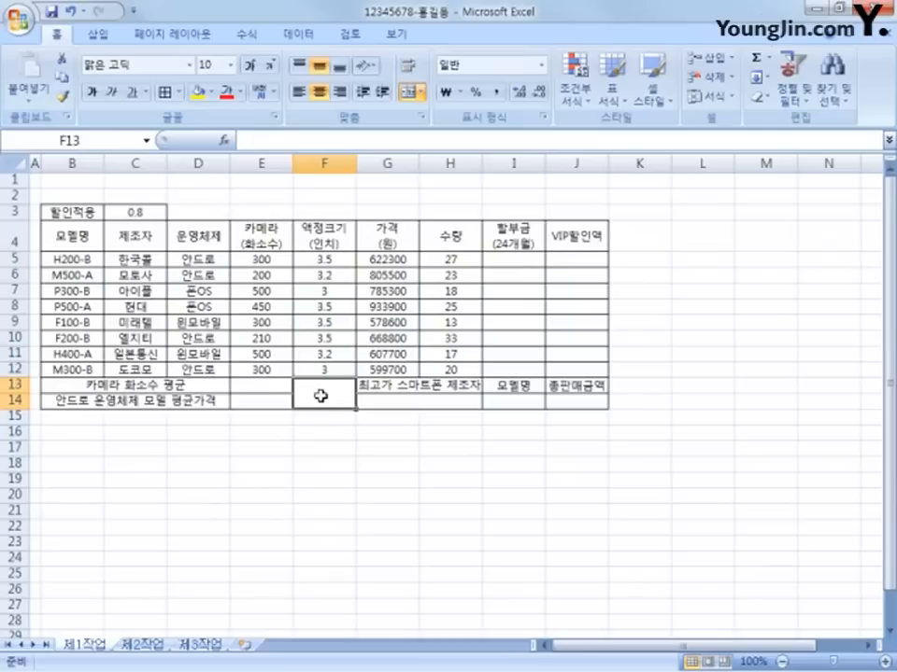
right_click(320, 397)
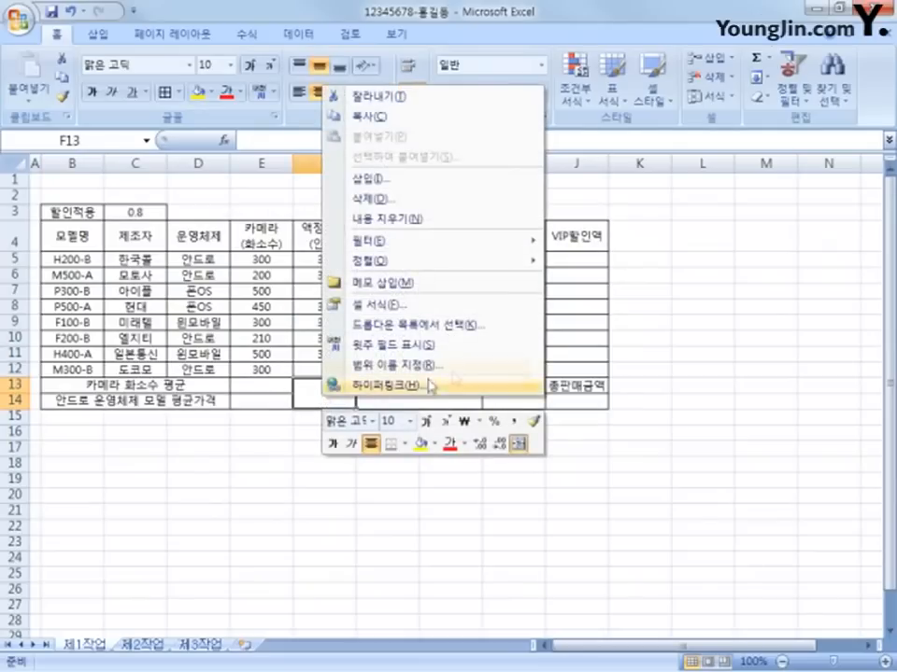
click(425, 298)
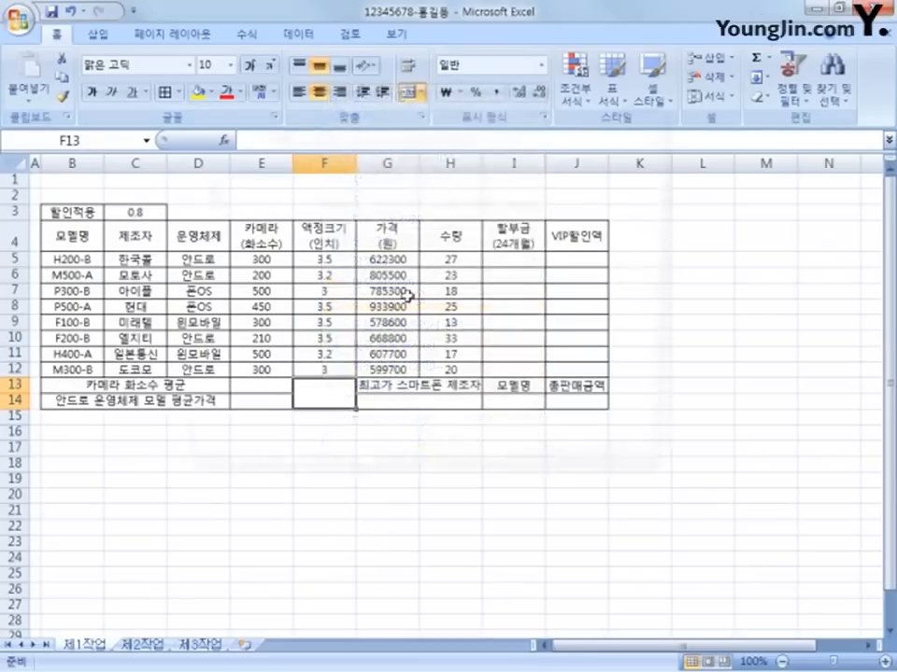
click(365, 136)
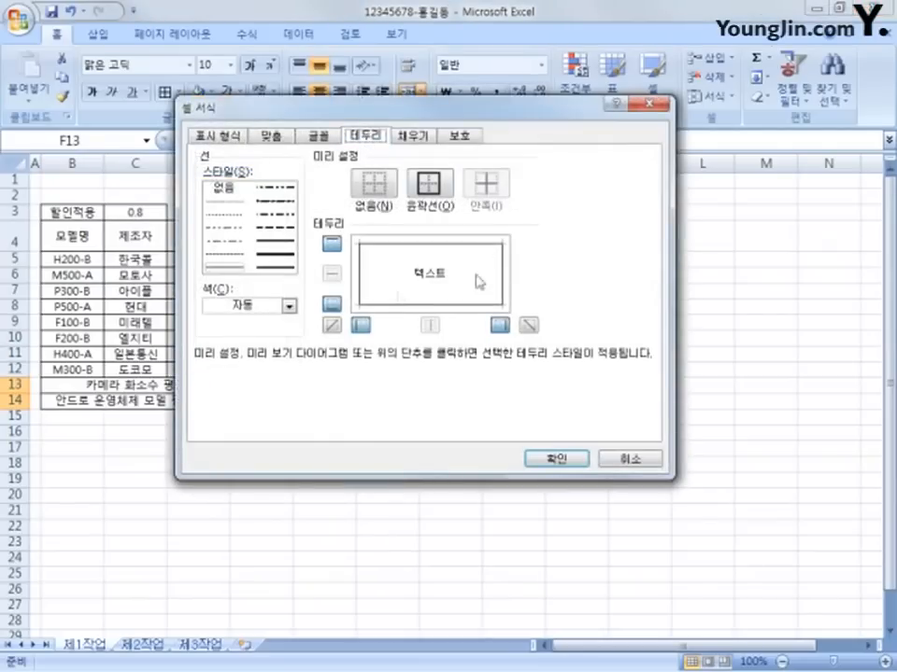
click(529, 324)
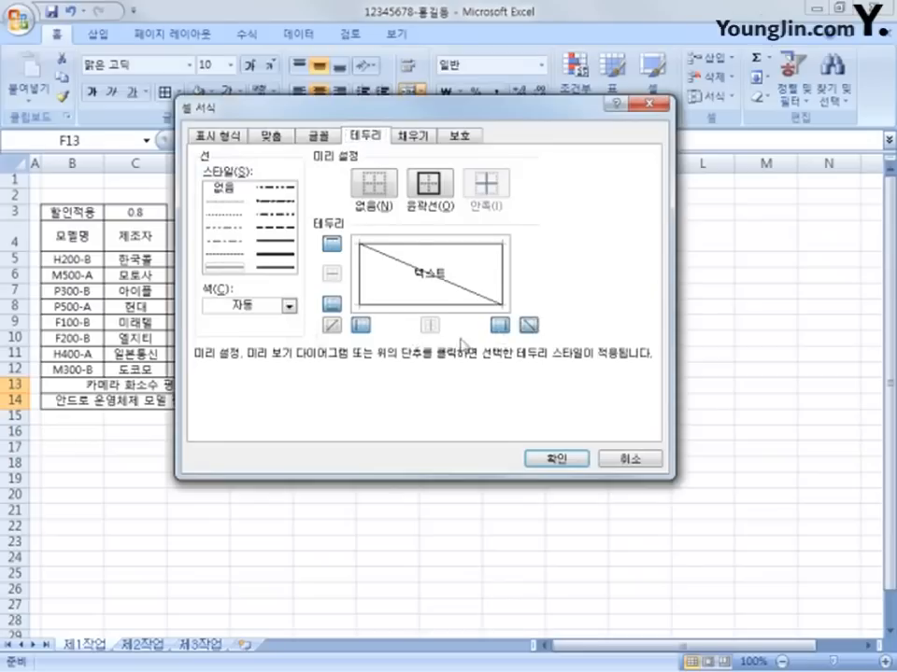
click(331, 324)
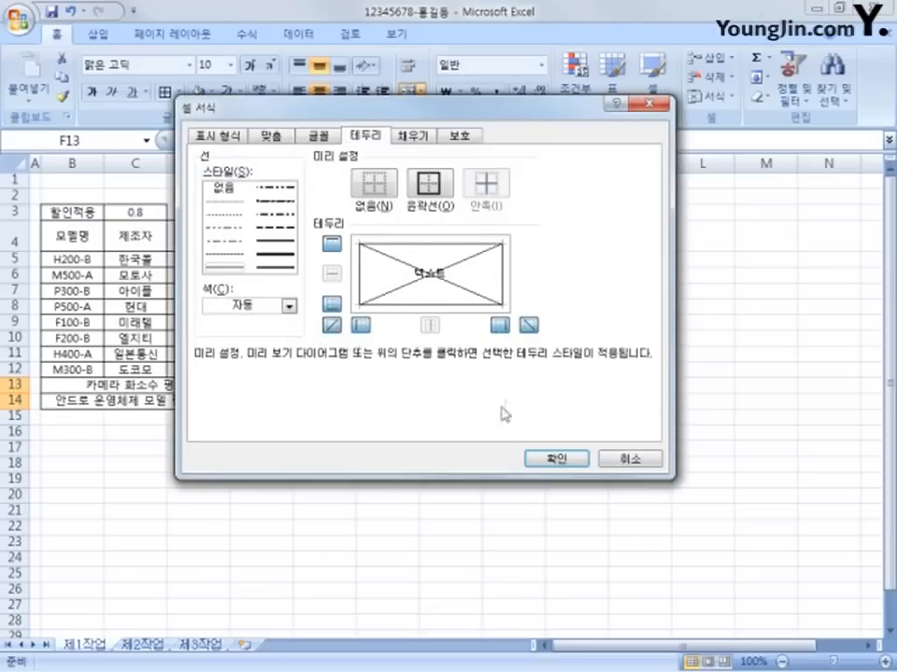
click(556, 459)
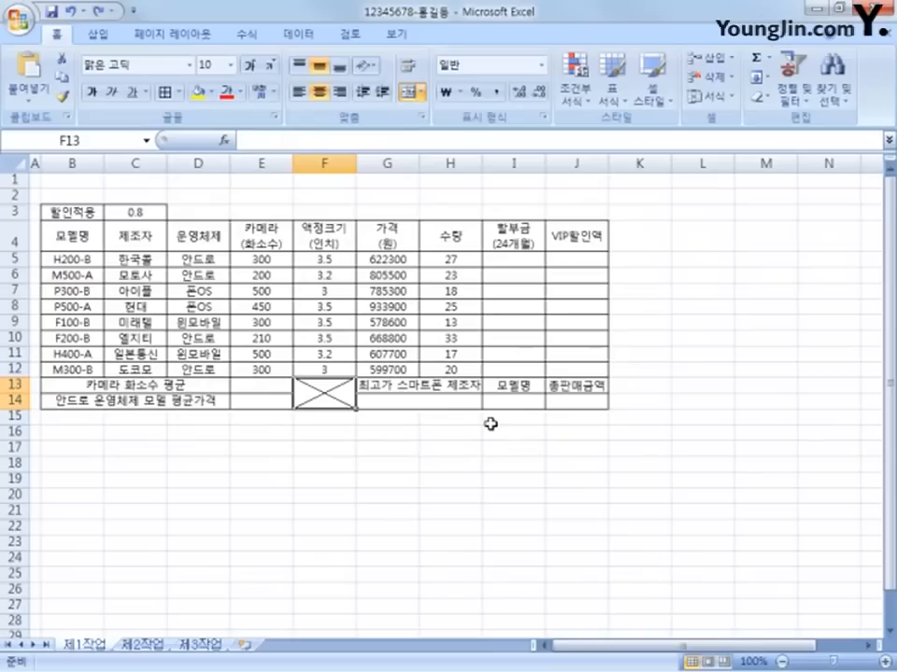
Fill B3, the header row B4:J4 and the summary labels in B13:D14 and G13:J13 with standard yellow.
click(73, 212)
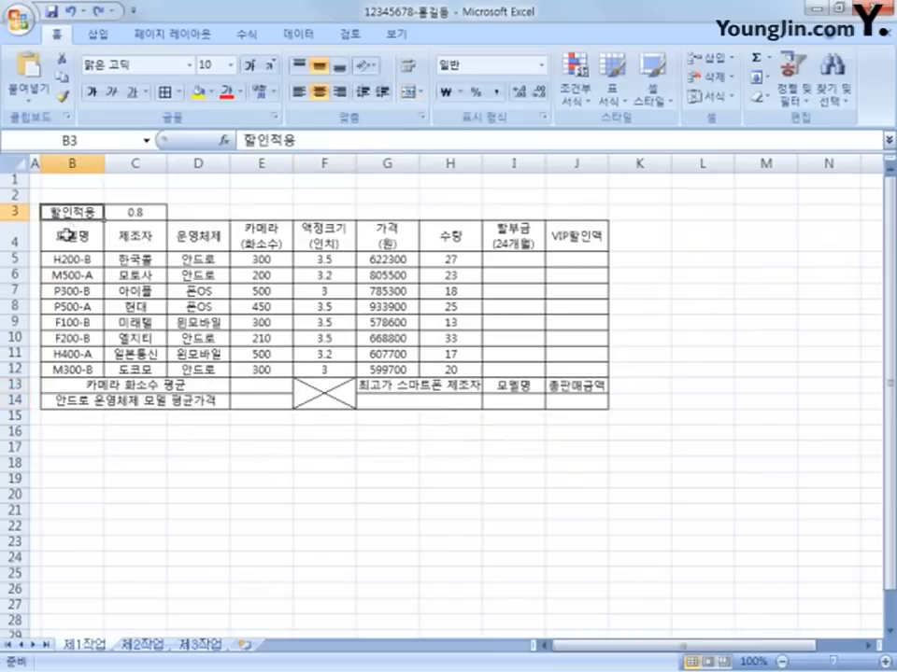
drag(60, 234, 577, 238)
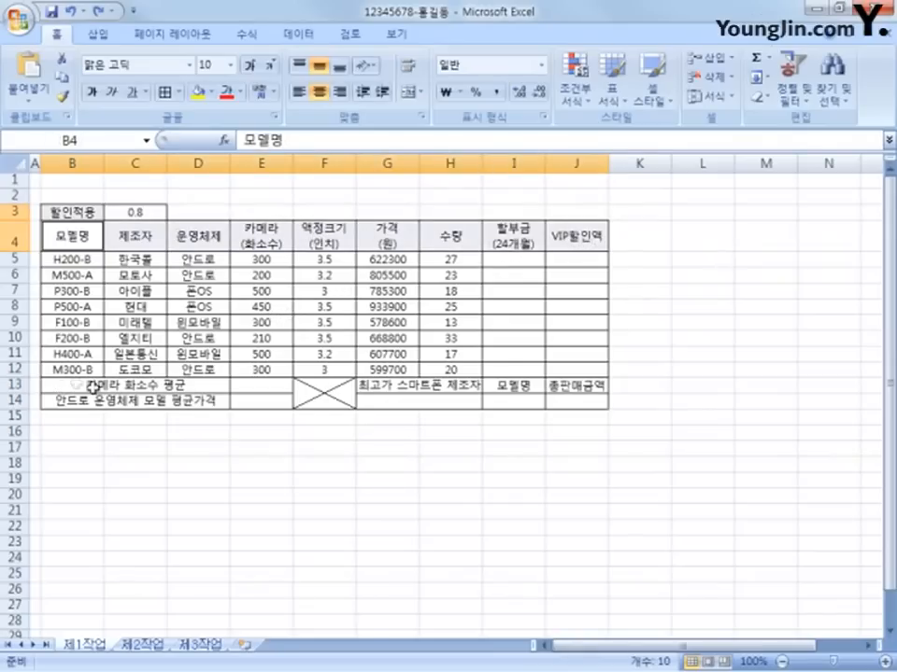
click(64, 385)
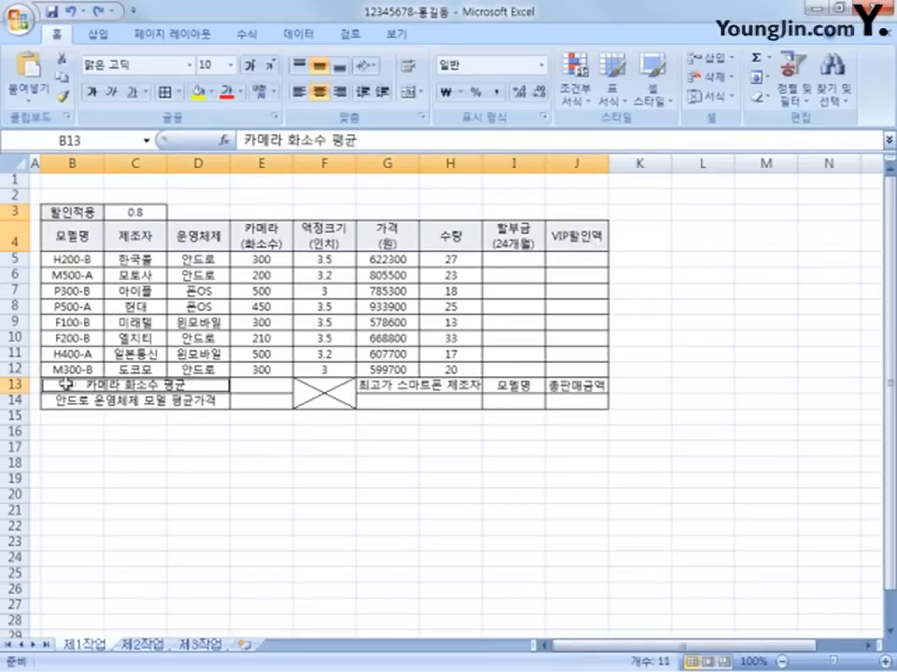
drag(64, 385, 182, 399)
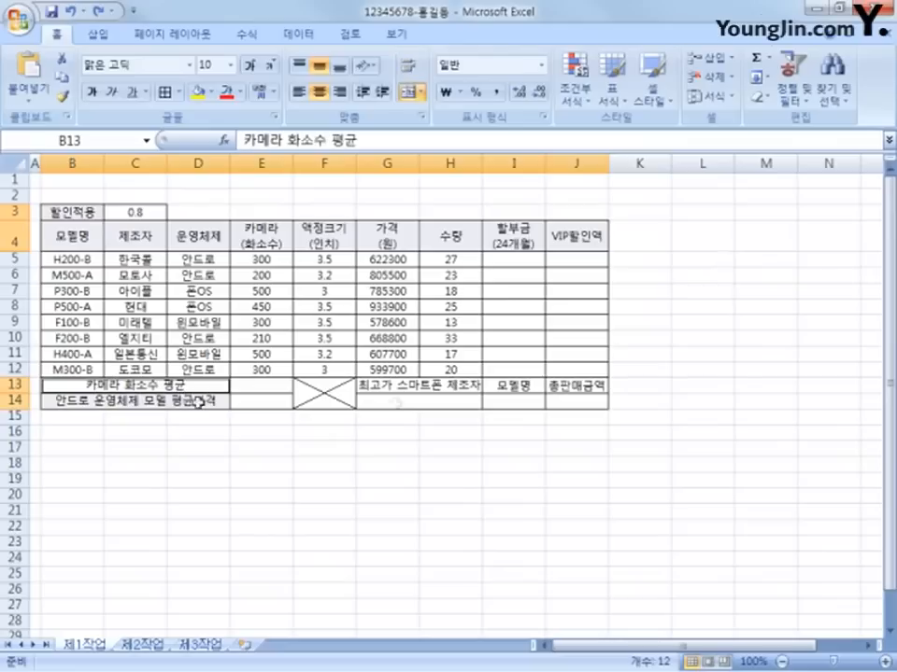
ctrl+click(394, 384)
drag(395, 384, 568, 380)
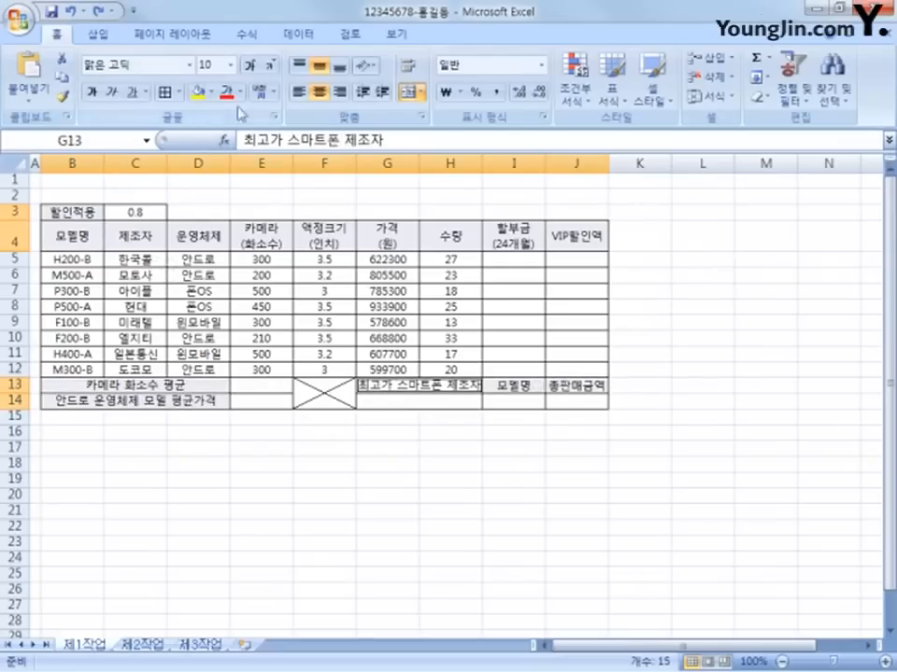
click(211, 92)
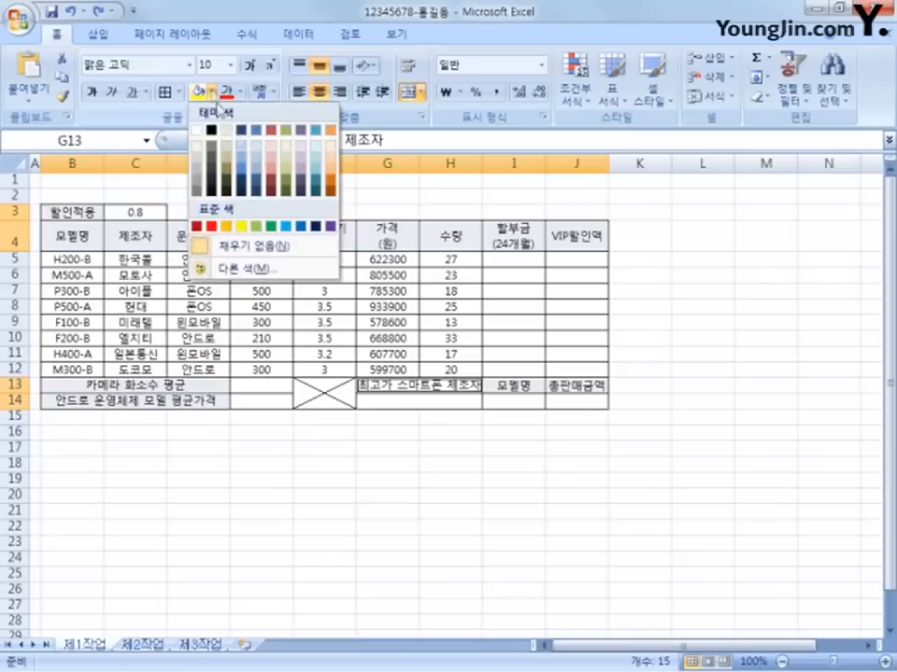
click(238, 226)
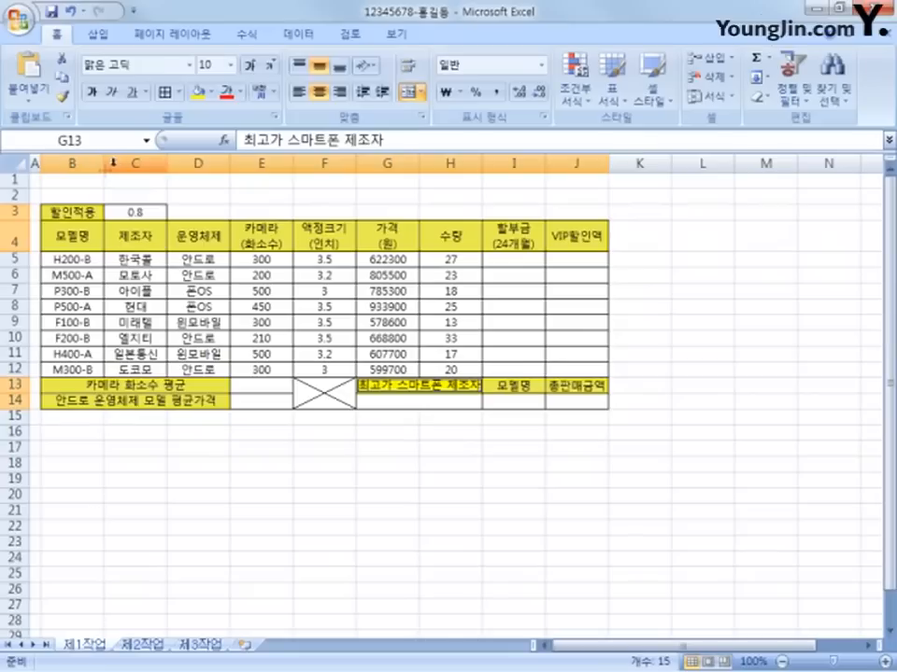
Widen columns B, C, D, I and J of the phone table so their contents have more room.
drag(103, 165, 111, 166)
drag(174, 166, 188, 166)
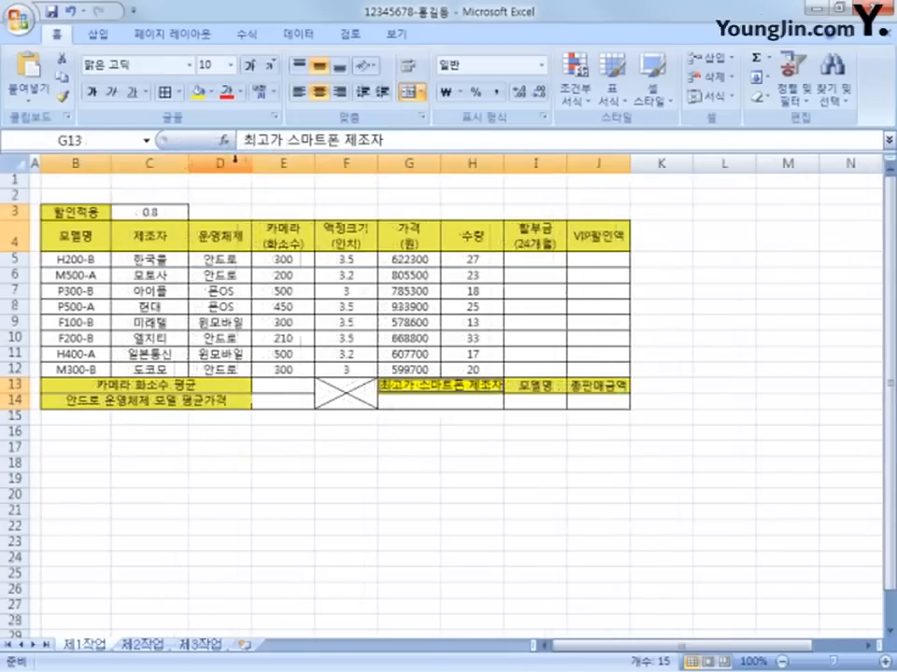
drag(252, 165, 268, 166)
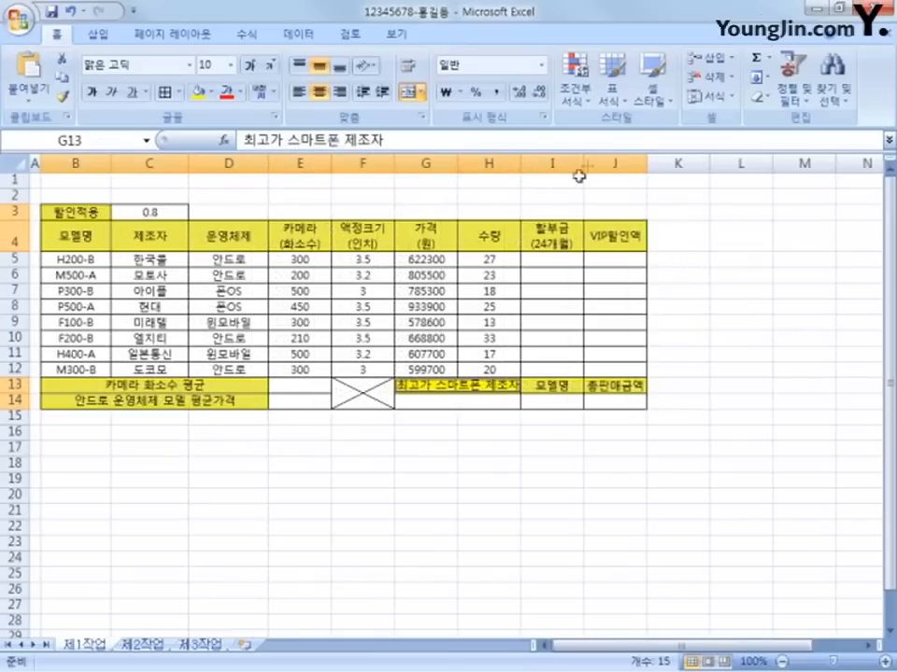
drag(584, 165, 599, 164)
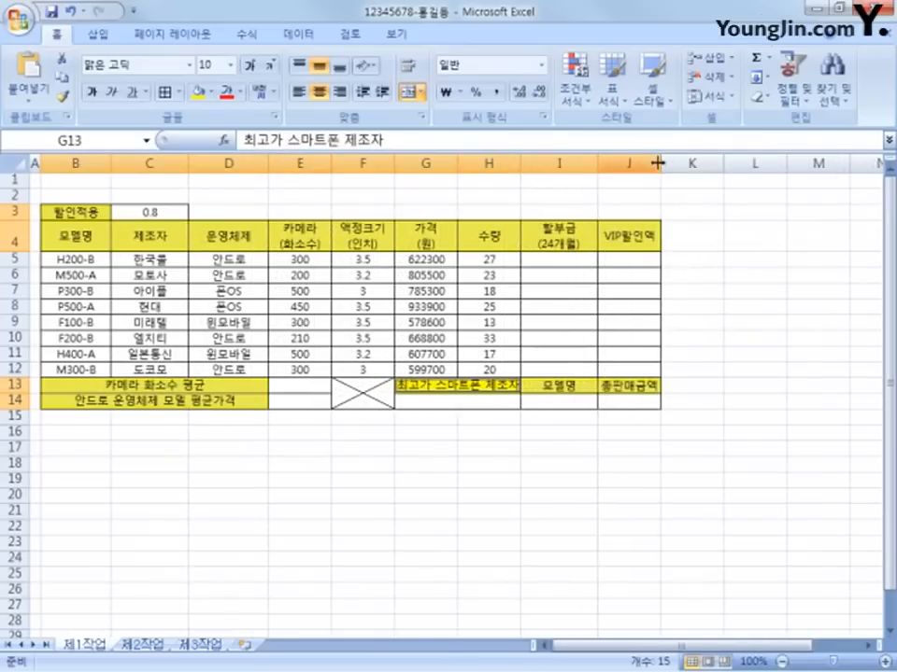
drag(661, 164, 681, 164)
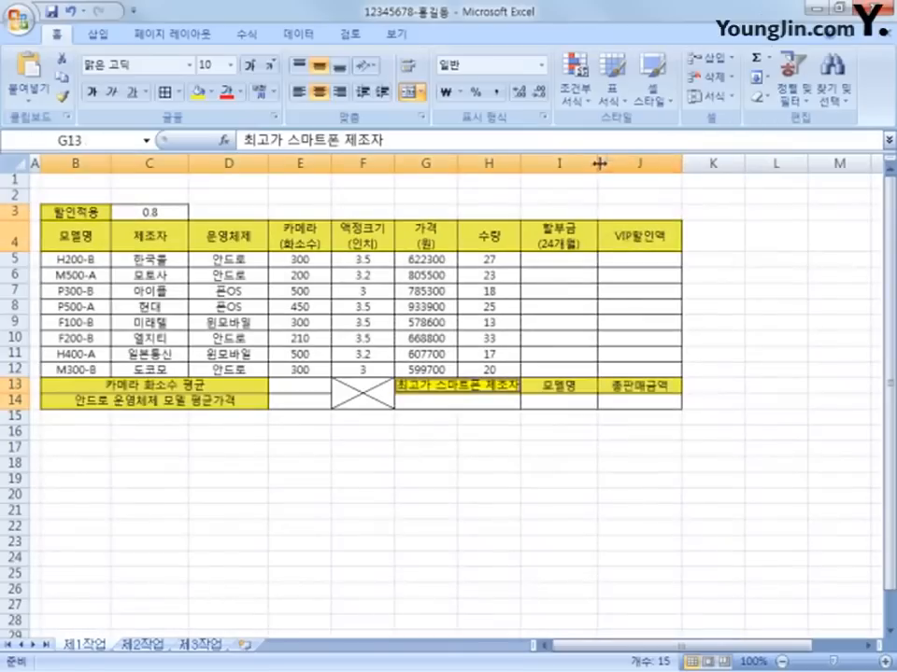
drag(599, 164, 598, 164)
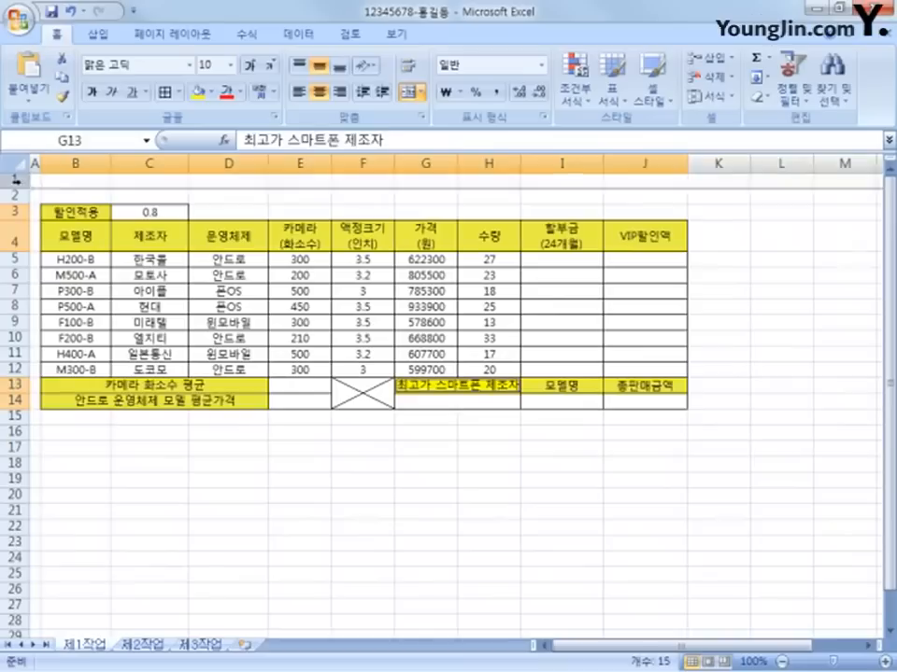
Increase the height of rows 1 and 2 together to about twice the standard row height.
mouse_move(14, 177)
mouse_down()
mouse_move(16, 214)
mouse_move(16, 201)
mouse_up()
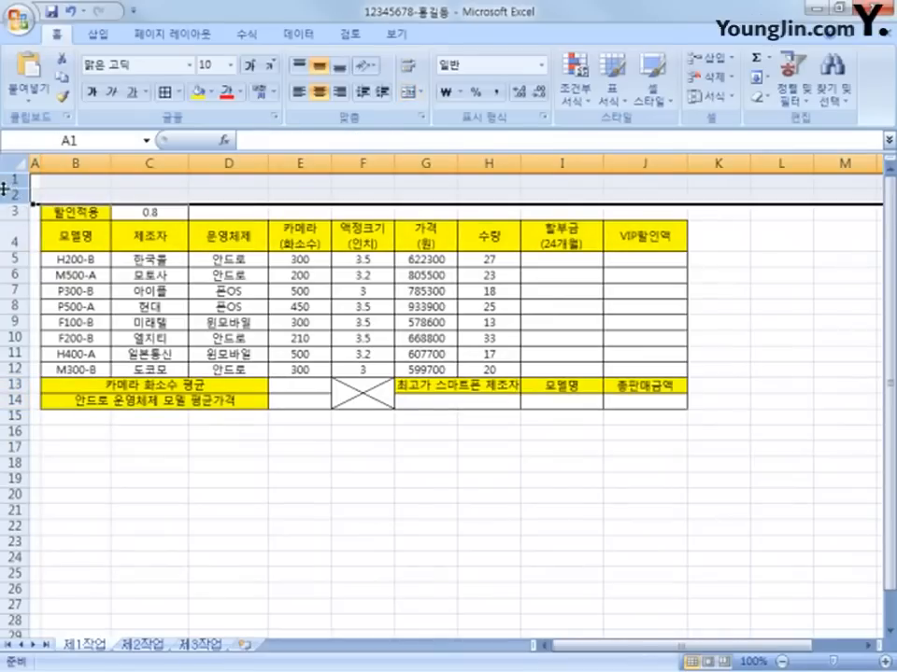
drag(16, 202, 16, 221)
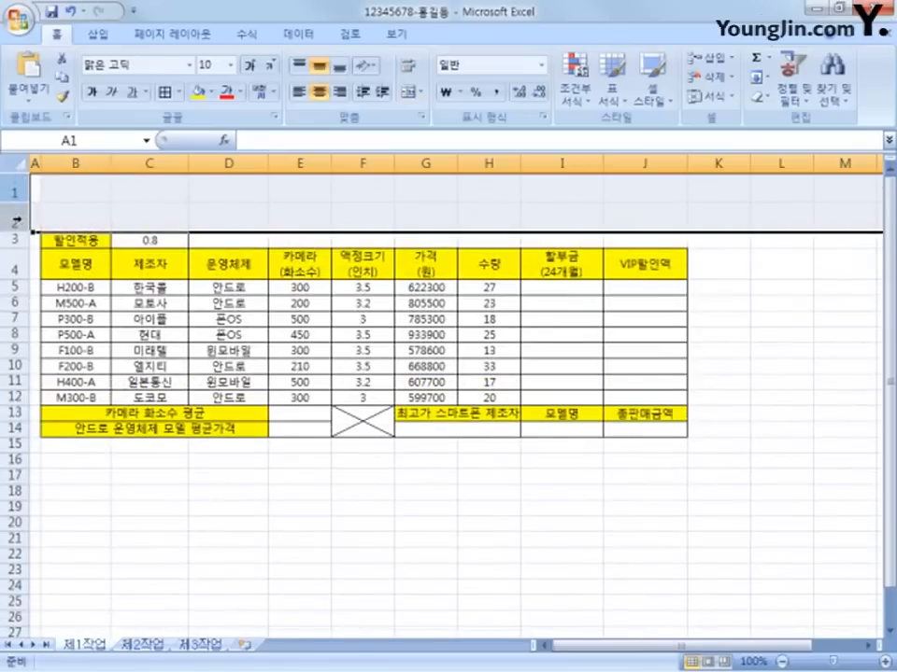
drag(15, 232, 19, 237)
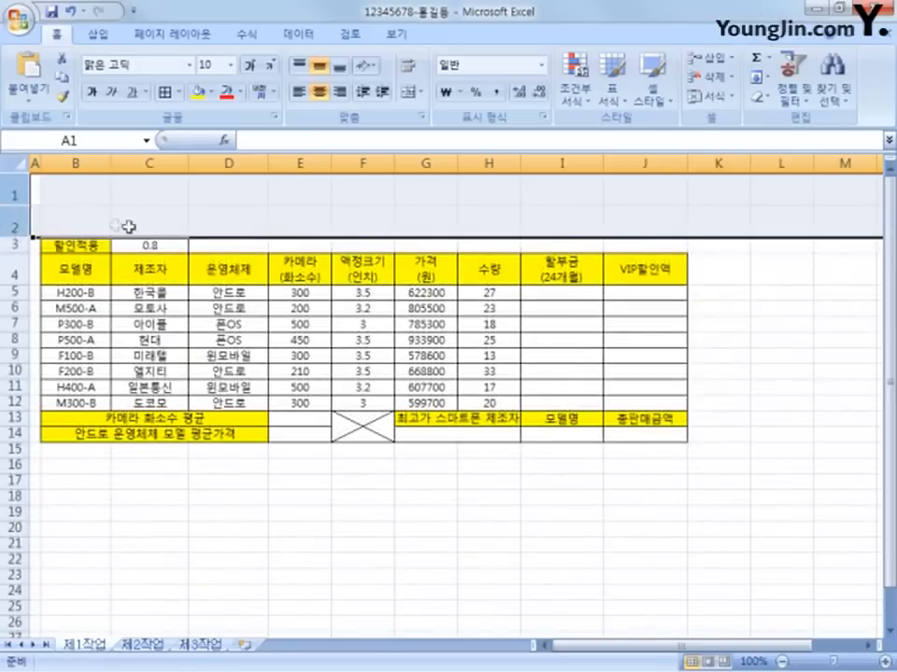
Draw a rounded rectangle about 13.28 cm wide and 1.35 cm high across B1:H2 above the table.
click(70, 196)
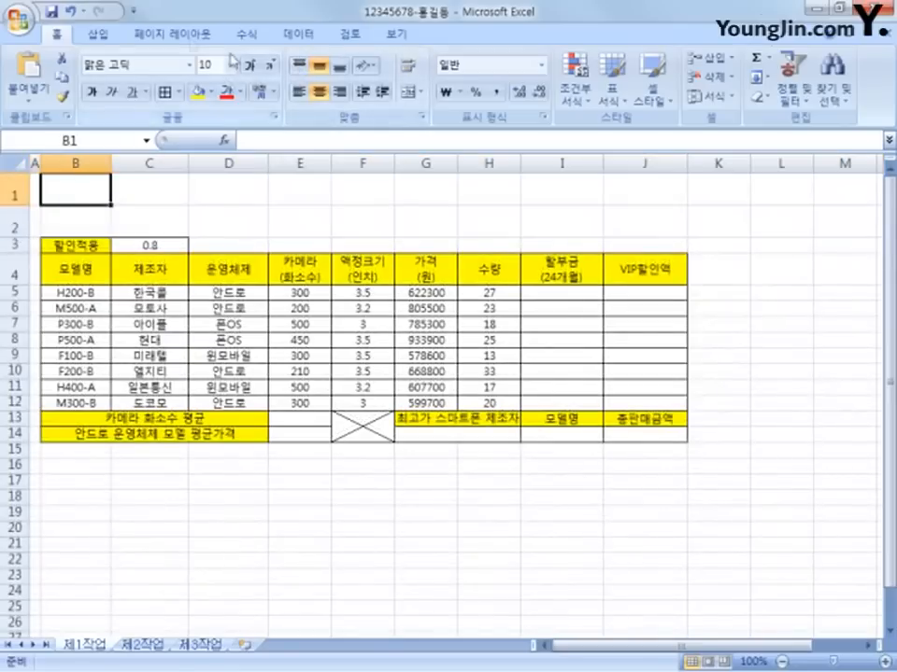
click(98, 34)
click(188, 98)
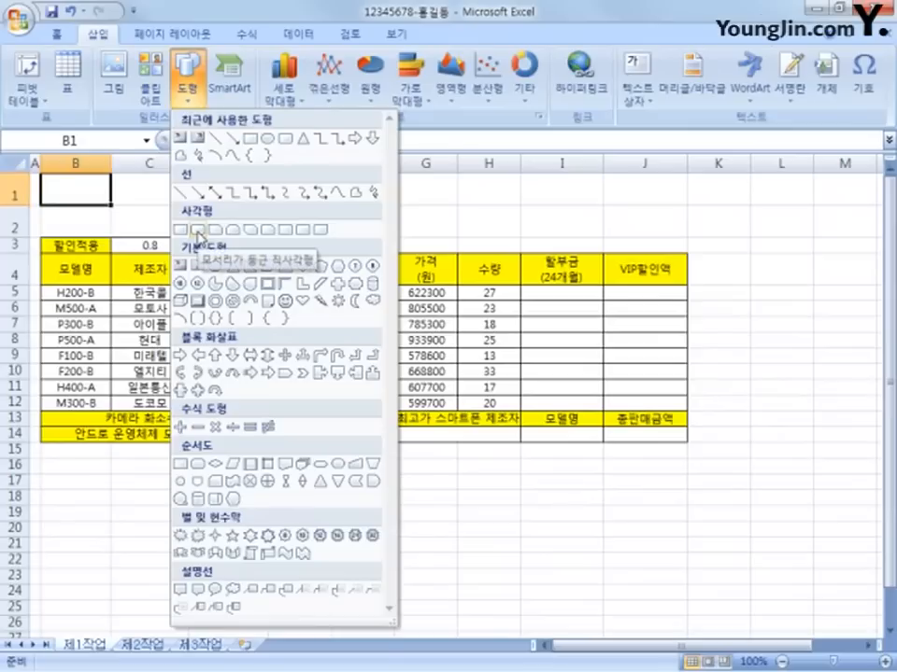
click(196, 230)
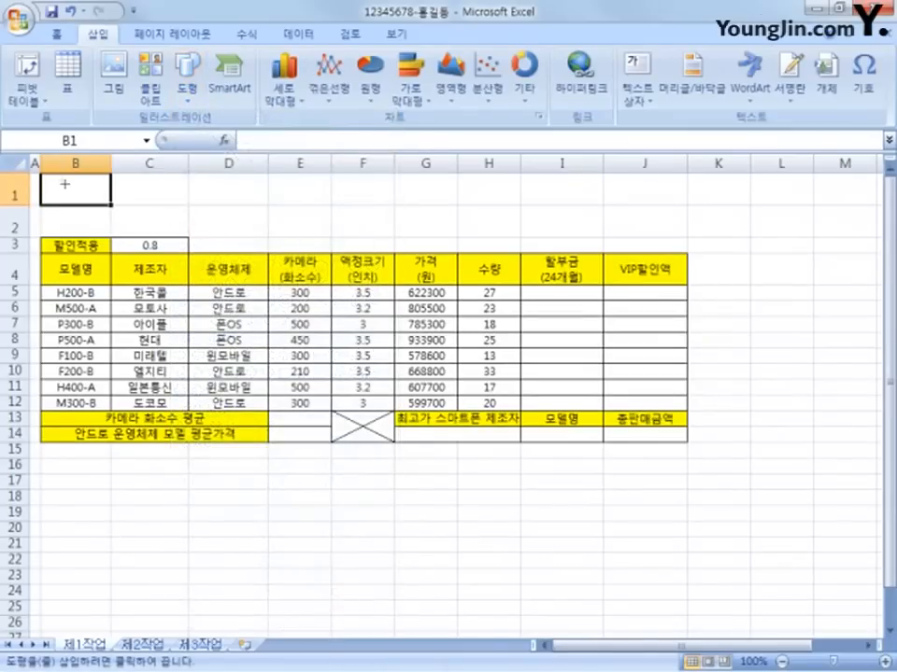
mouse_move(58, 180)
mouse_down()
mouse_move(128, 208)
mouse_move(240, 222)
mouse_move(496, 226)
mouse_up()
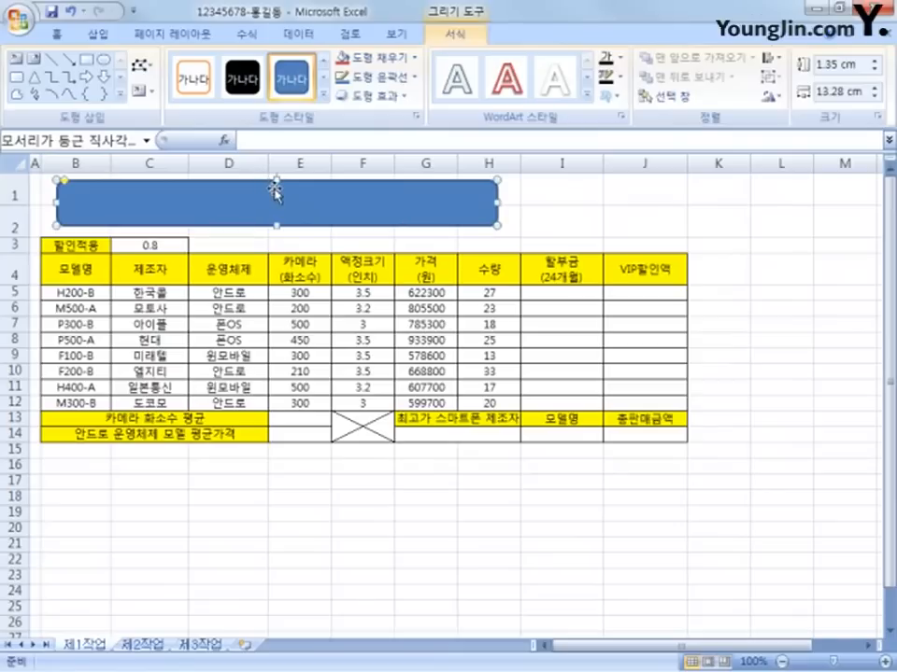
Set the rounded rectangle's font size to 18 and apply the shape style 색 채우기 - 강조 3.
click(54, 35)
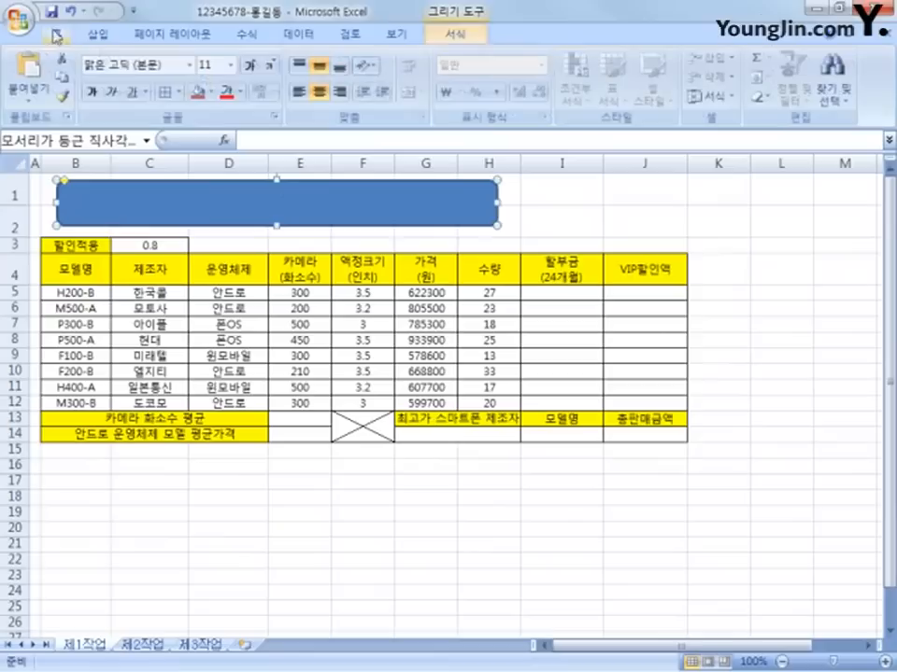
click(217, 65)
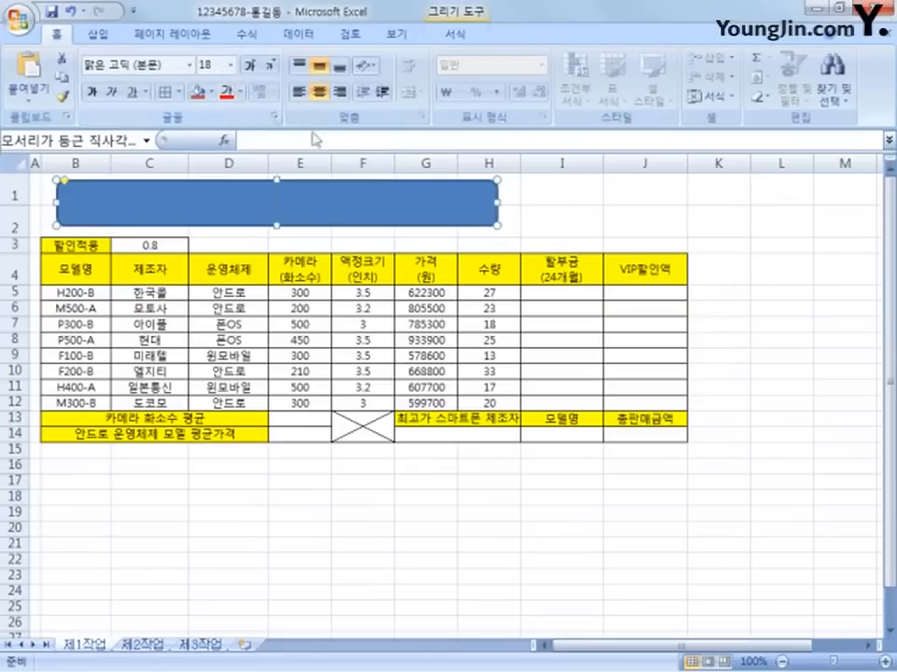
click(453, 35)
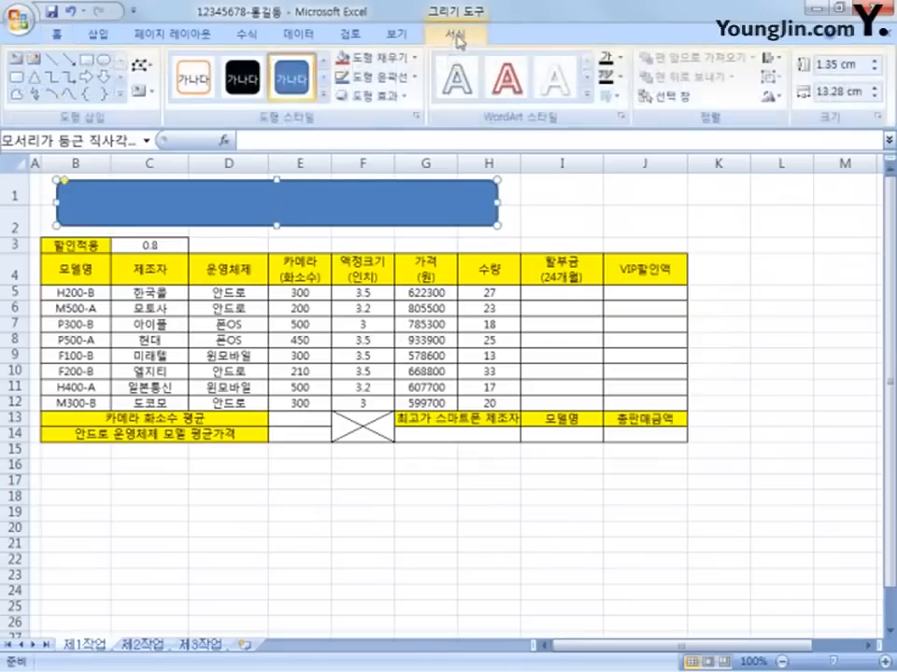
click(322, 97)
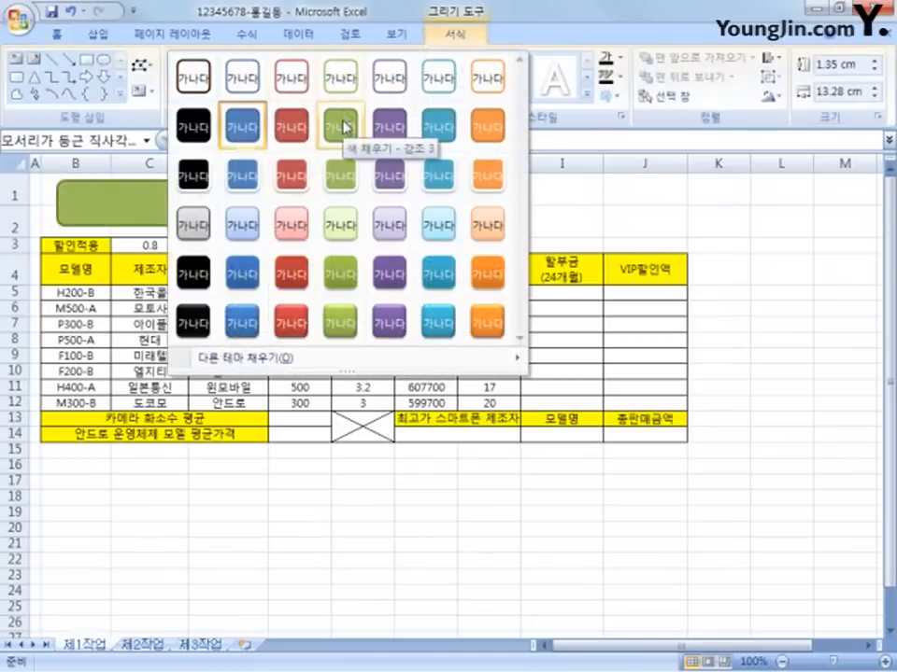
click(343, 127)
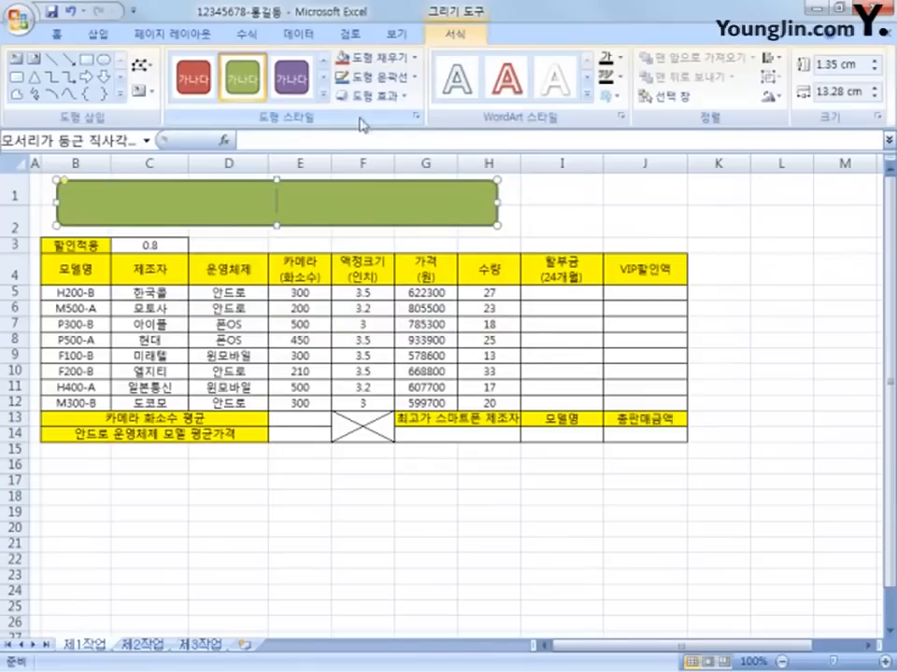
Add the outer shadow 오프셋 대각선 오른쪽 아래 to the rounded rectangle.
click(373, 97)
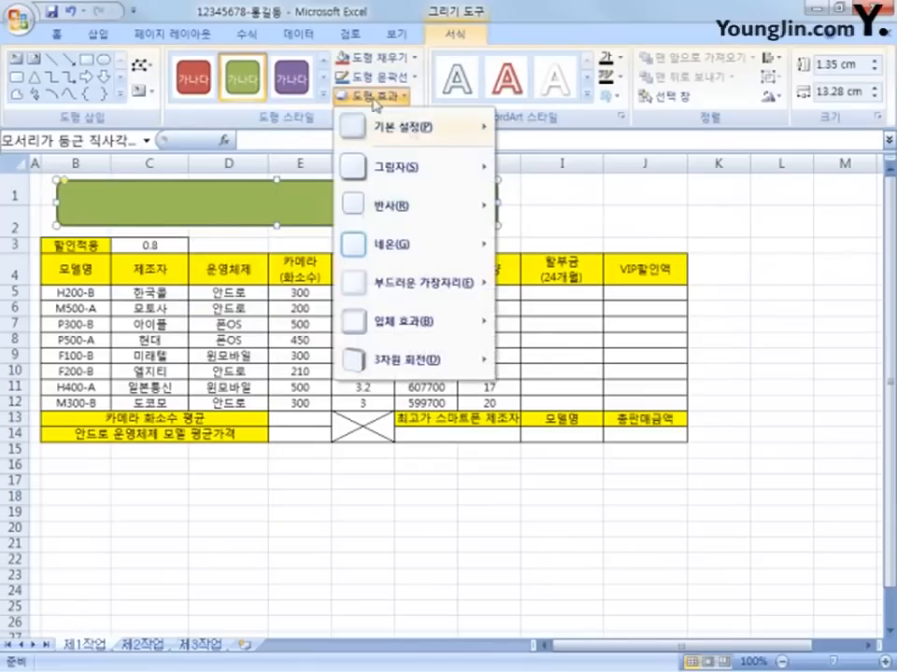
mouse_move(393, 166)
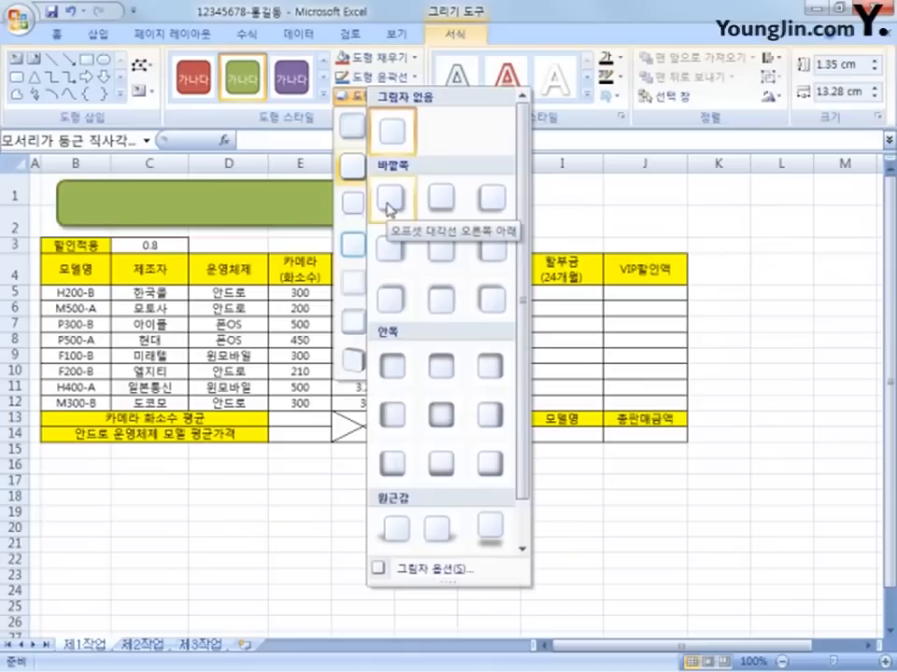
click(390, 208)
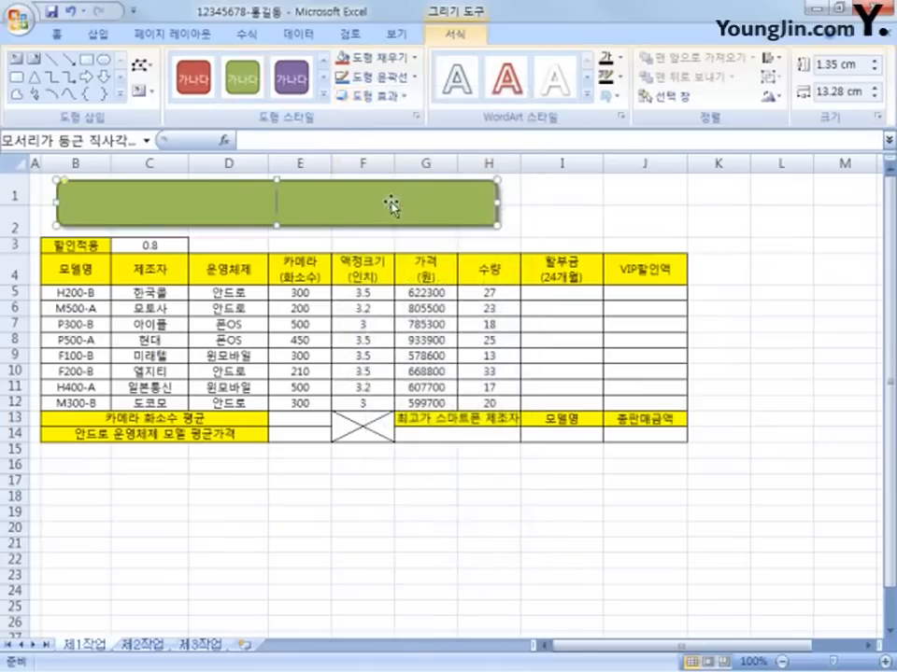
Enter the title 스마트폰 예약, 판매현황 in the rounded rectangle and deselect the shape.
text(스마트폰)
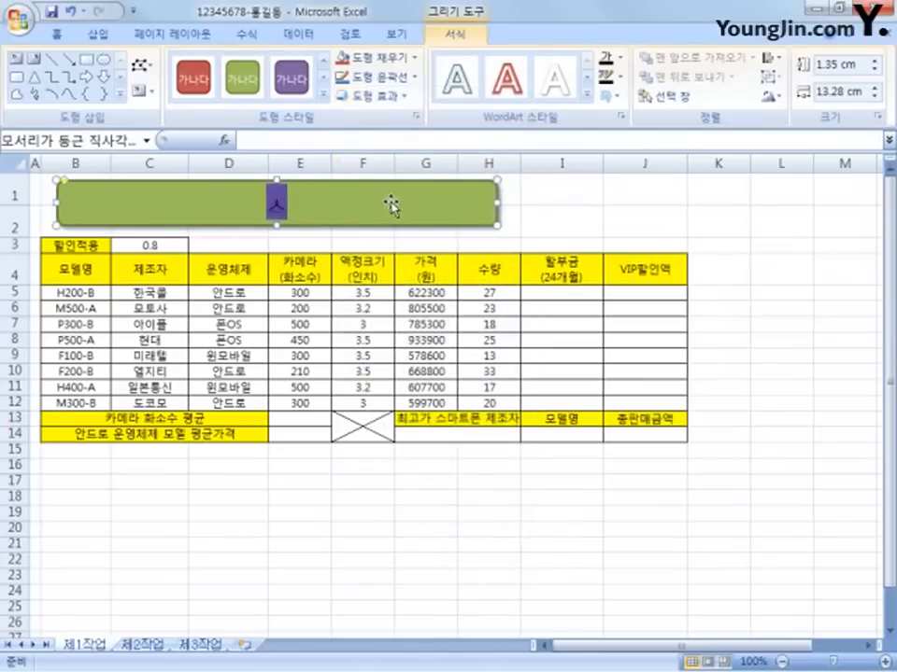
text( 예약)
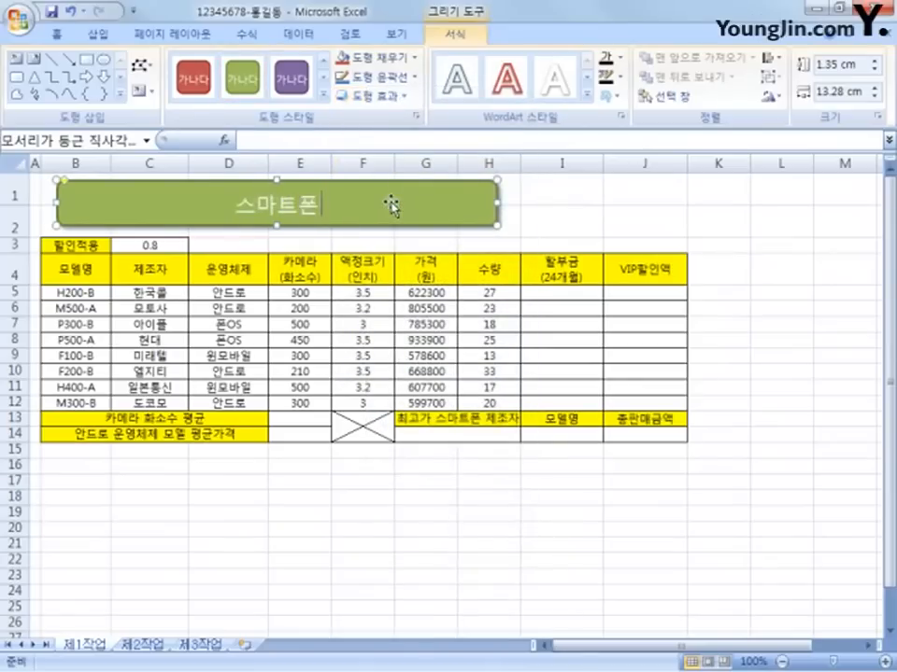
text(, 판매현황)
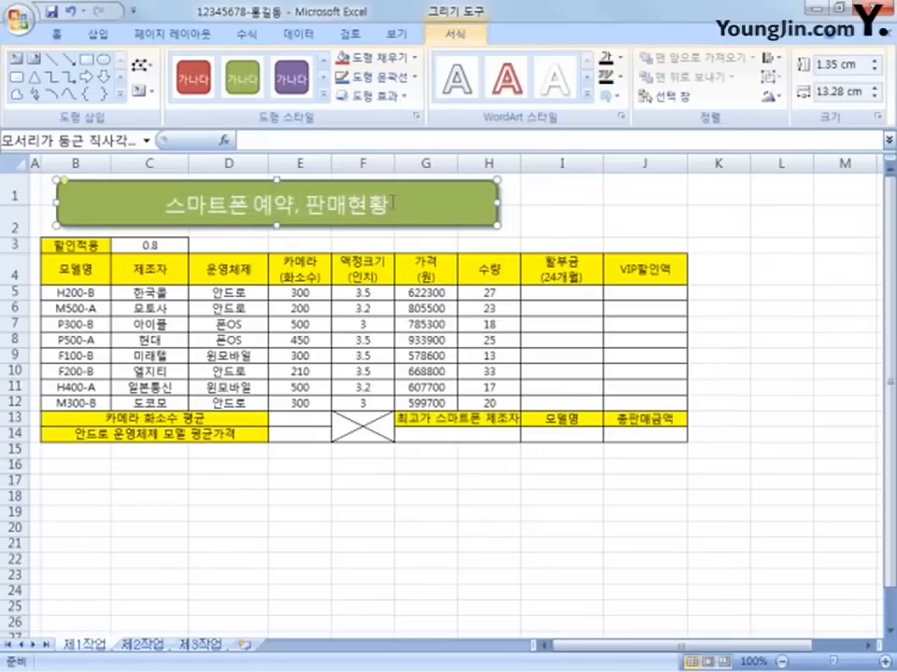
click(510, 209)
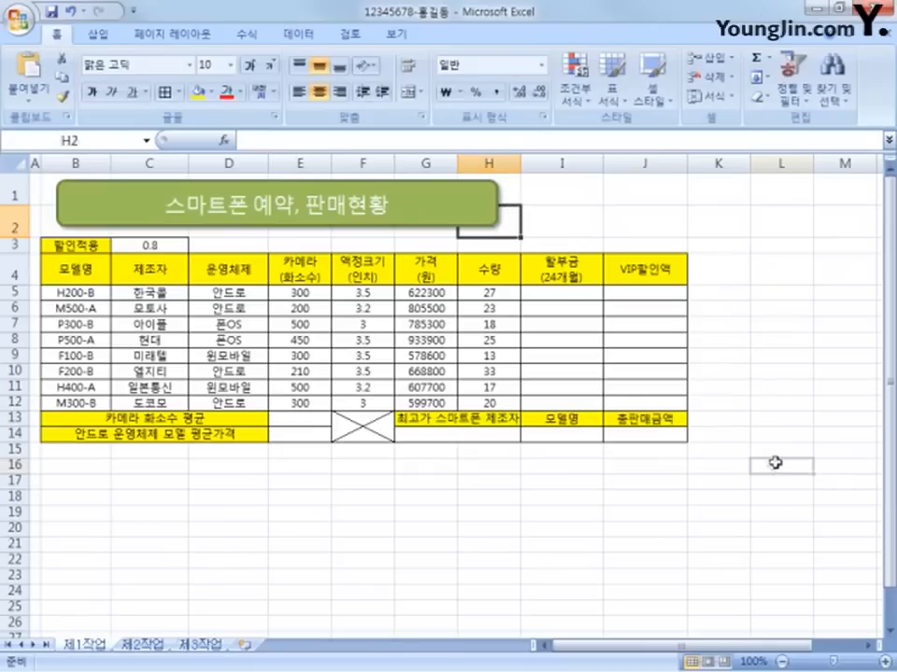
Enter the approval box labels 결재, 팀장, 부서장 and 대표 in cells L16 to O16.
click(773, 464)
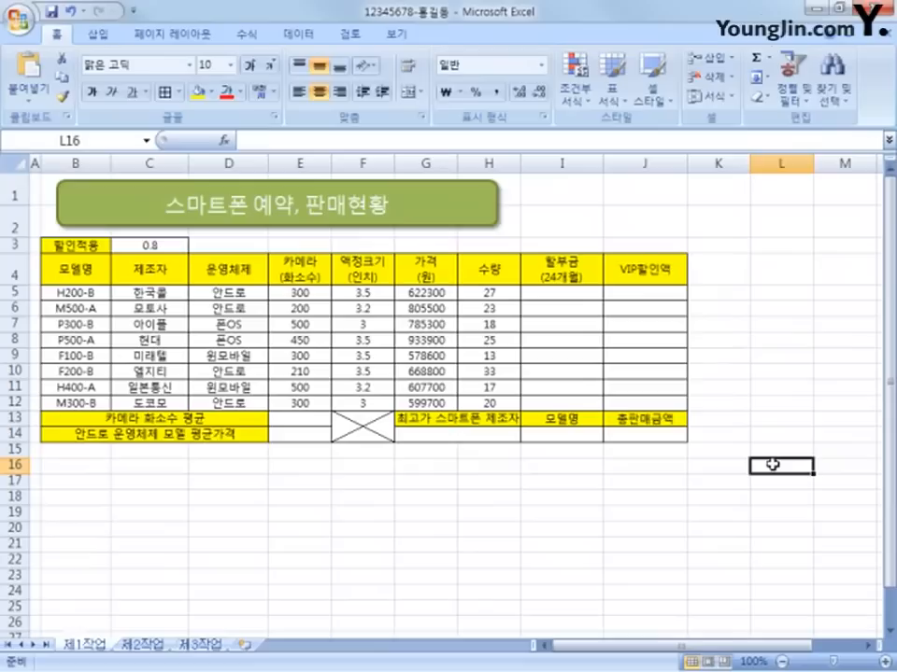
text(결재)
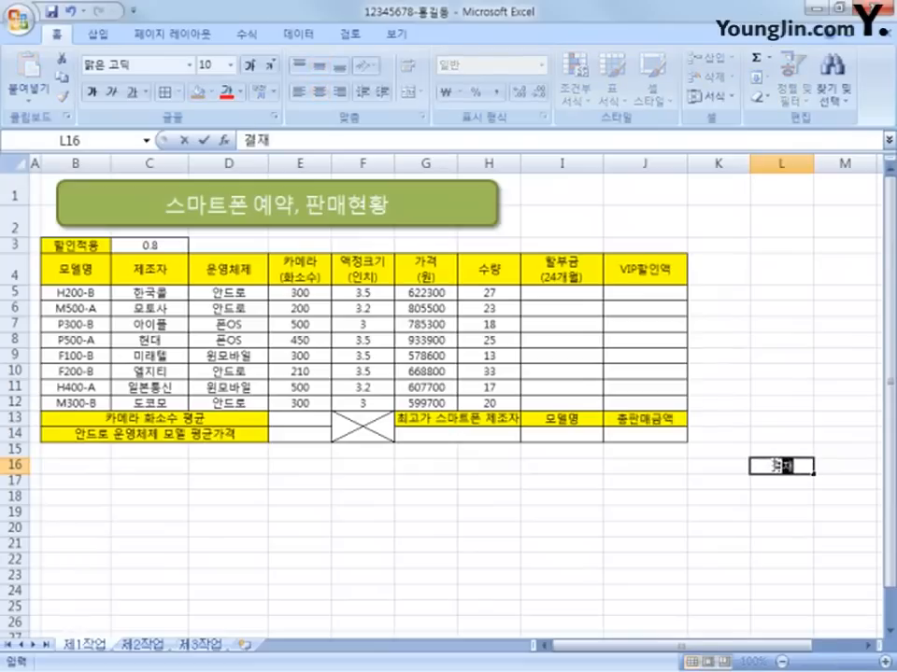
key(Tab)
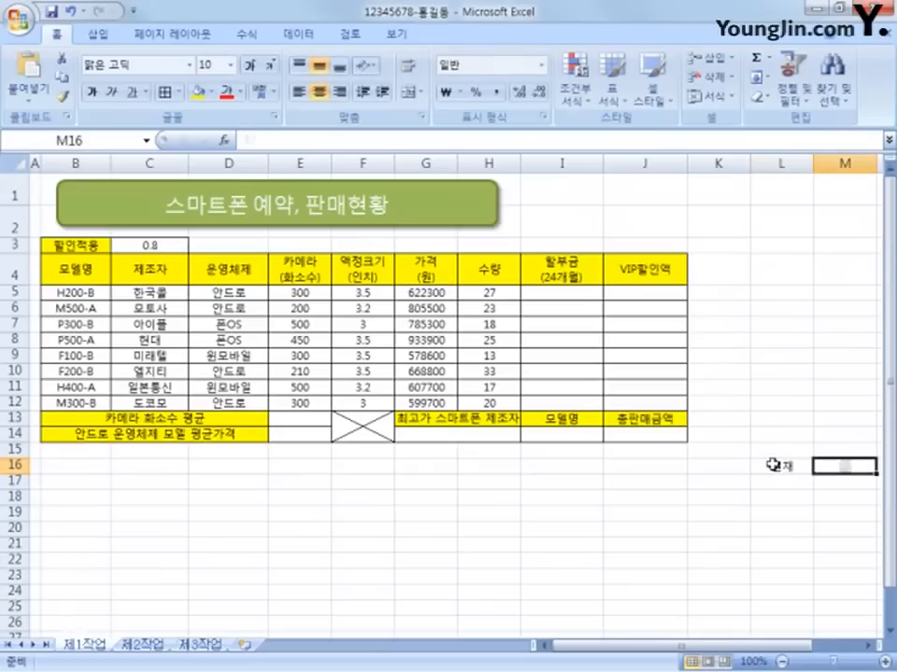
text(팀장)
key(Tab)
text(부서)
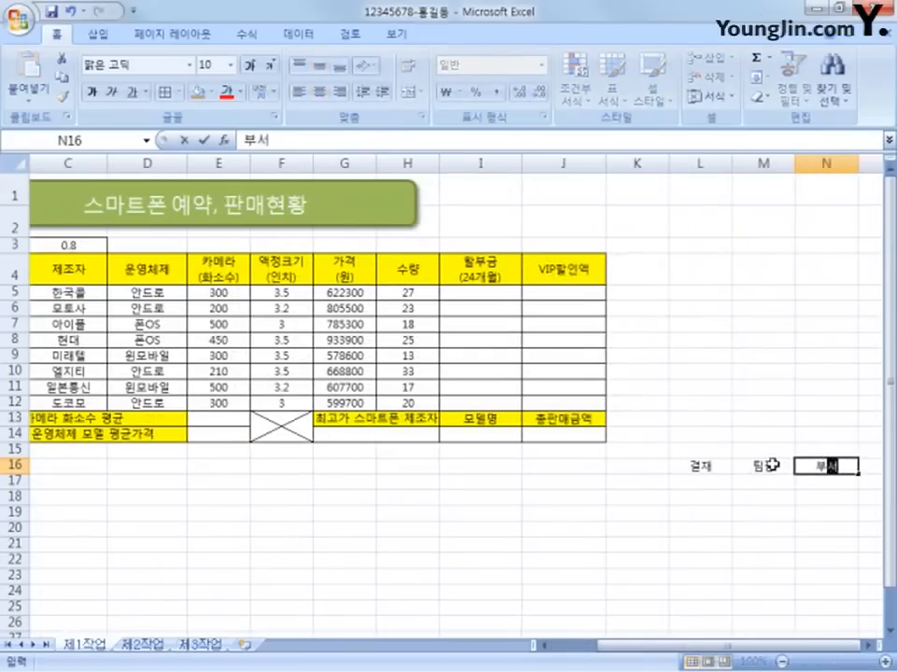
text(장)
key(Tab)
text(대표)
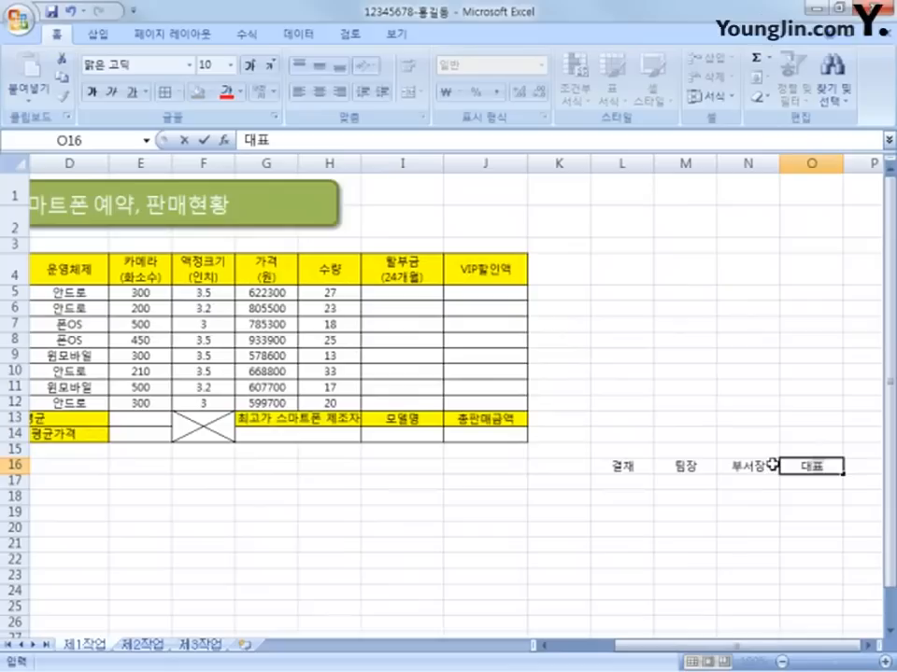
Merge cells L16:L17 containing 결재 and set their text orientation to vertical.
click(624, 467)
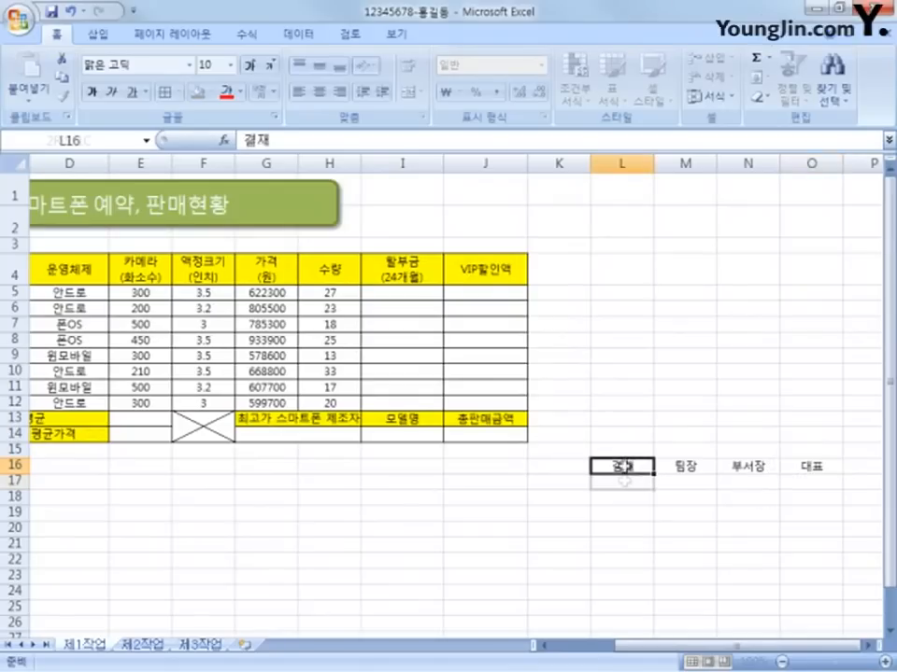
drag(624, 467, 624, 481)
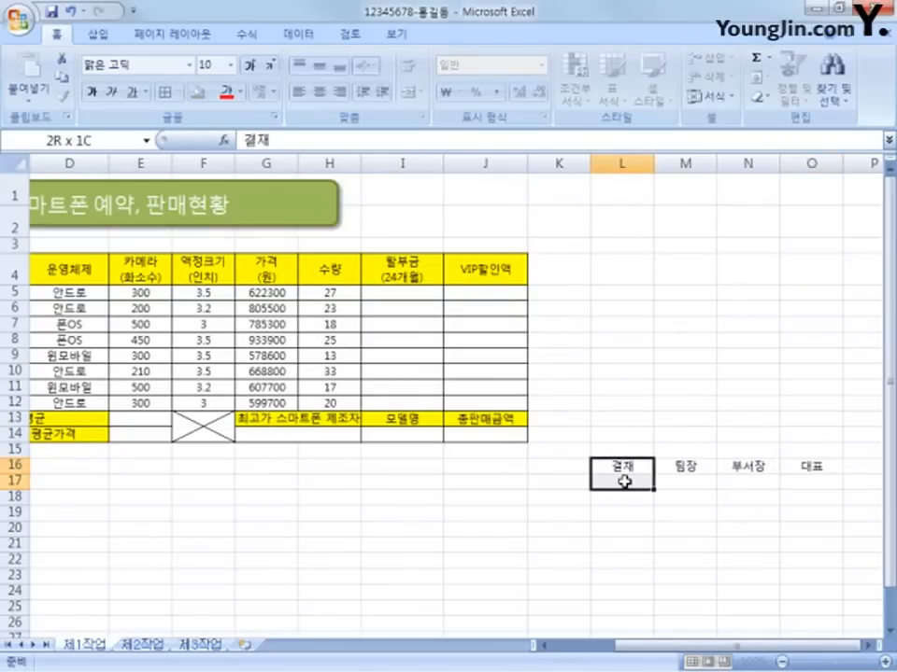
drag(624, 481, 624, 481)
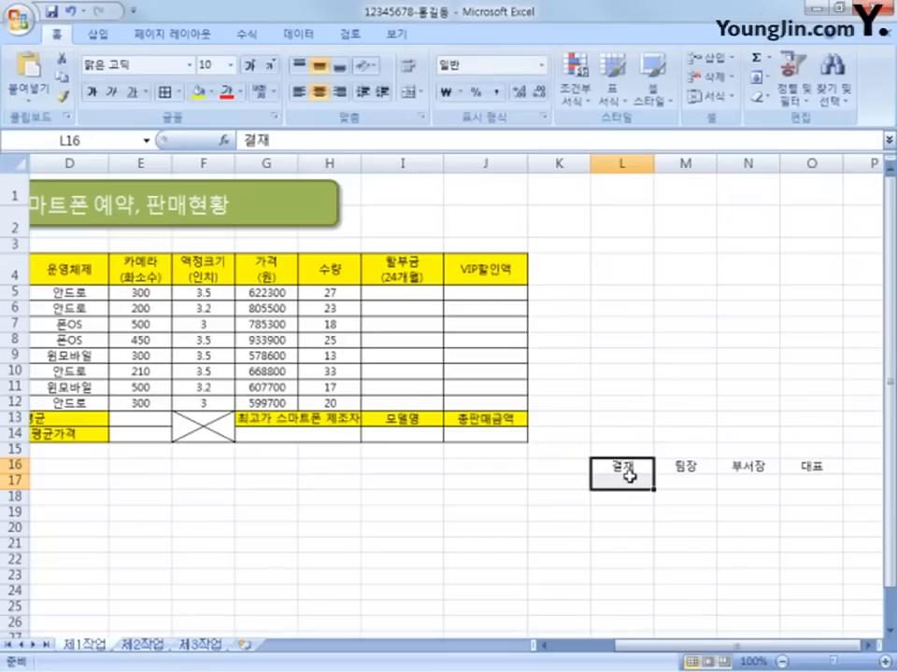
right_click(629, 476)
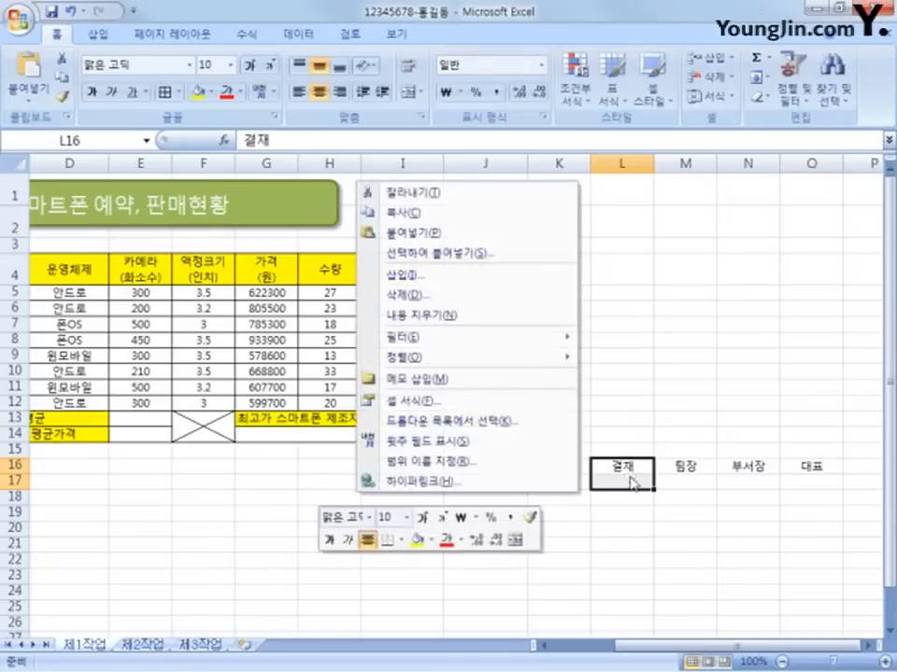
click(468, 400)
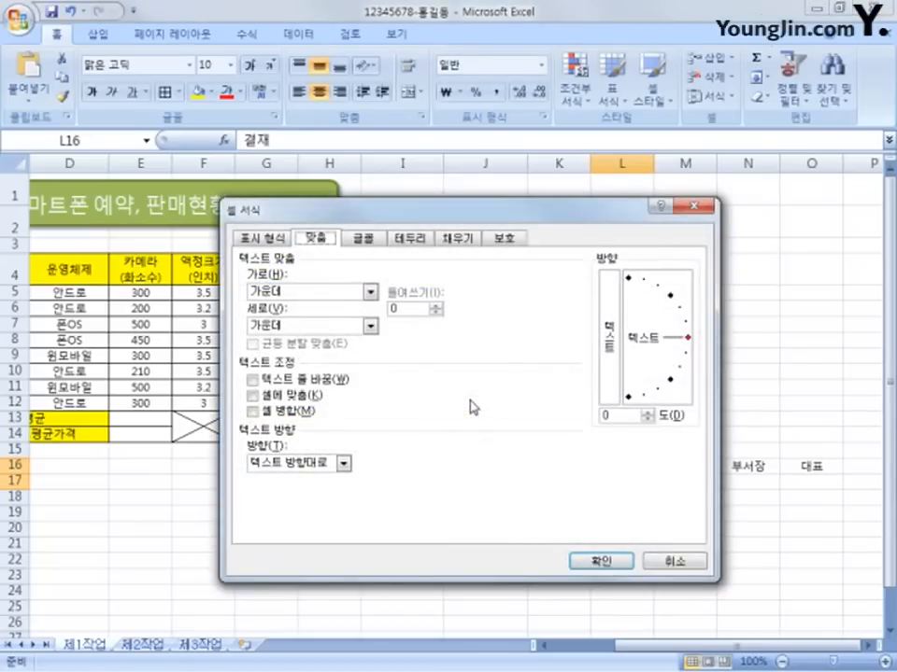
click(291, 417)
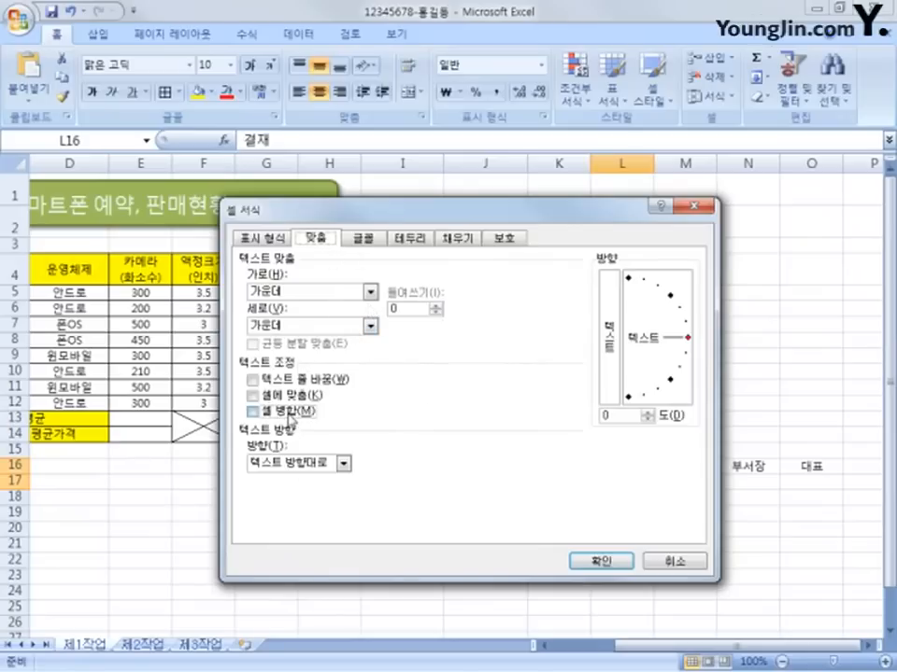
click(610, 345)
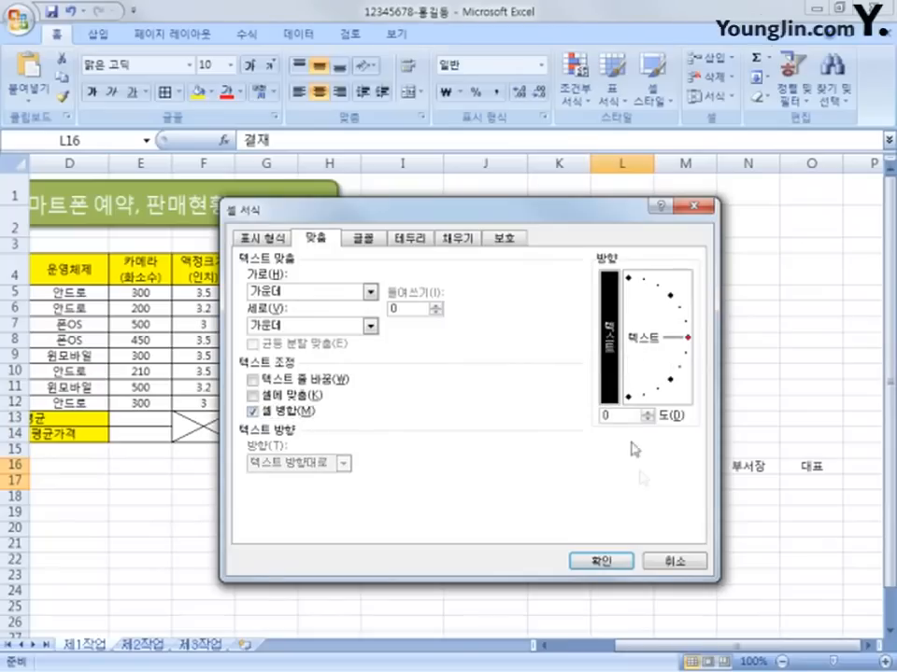
click(602, 562)
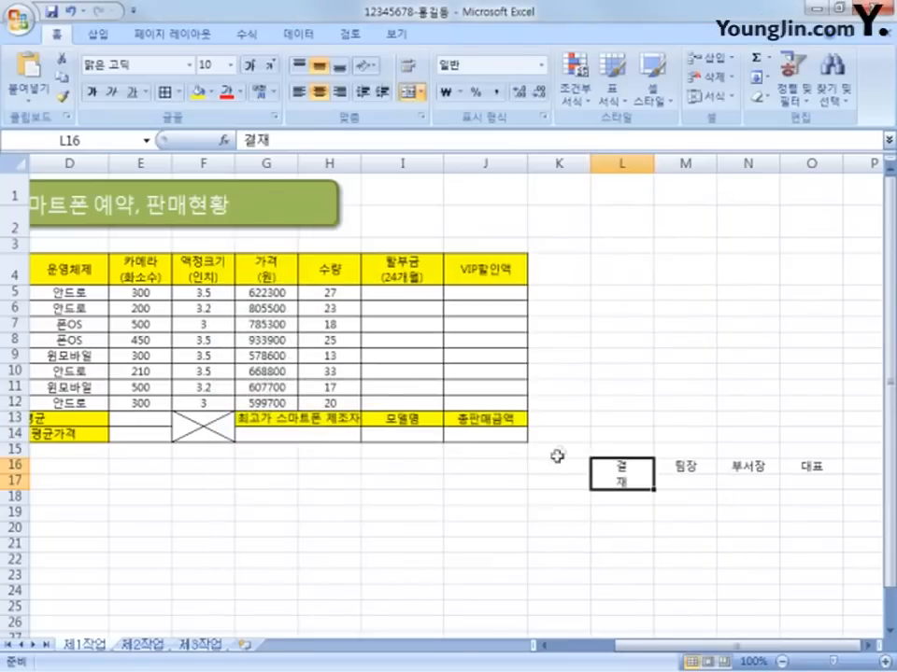
Apply all borders to the approval box L16:O17 and resize it with a narrower column L and a taller row 17.
drag(621, 468, 805, 479)
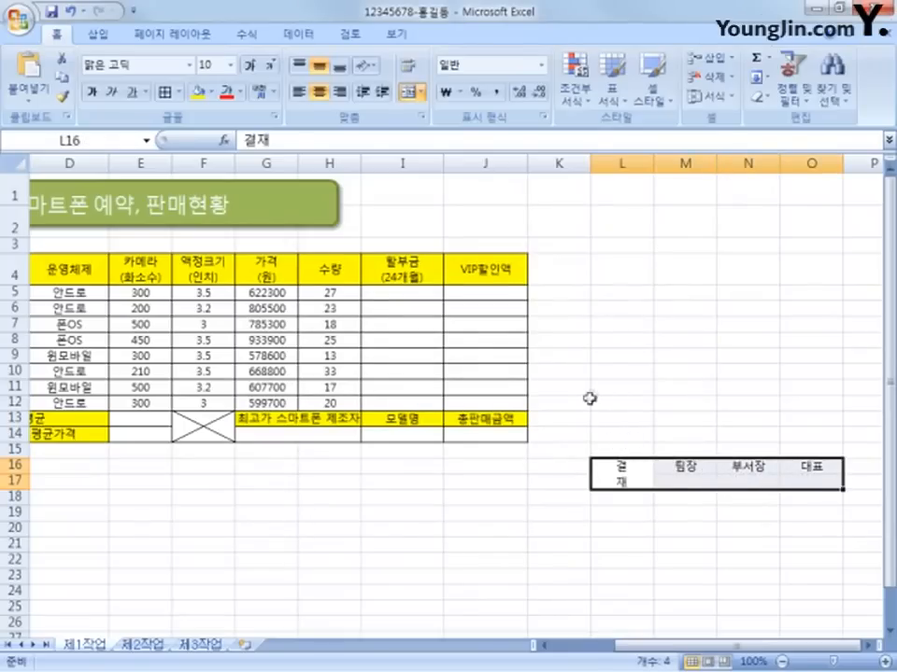
click(179, 92)
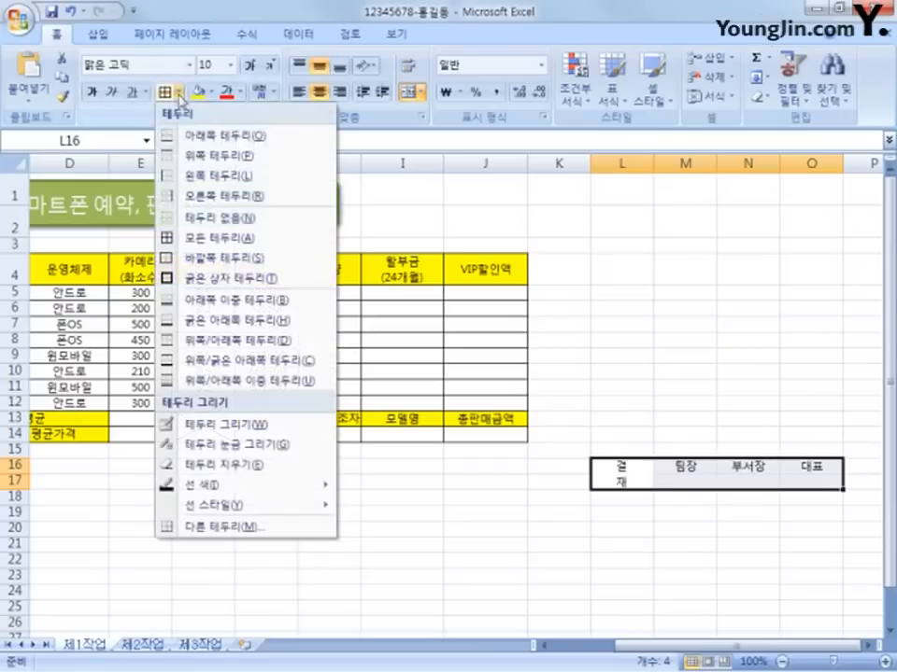
click(235, 237)
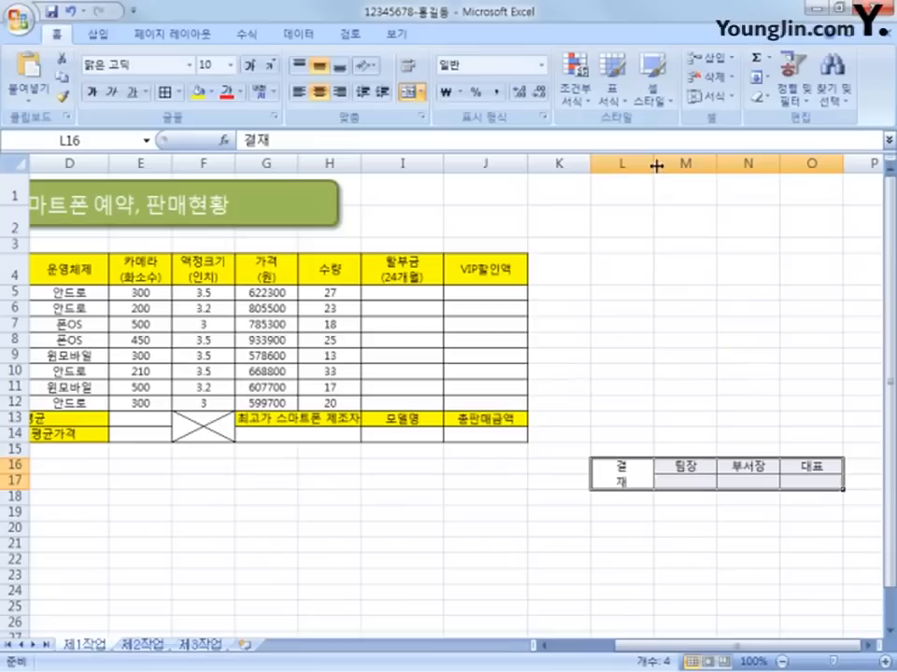
drag(655, 165, 634, 170)
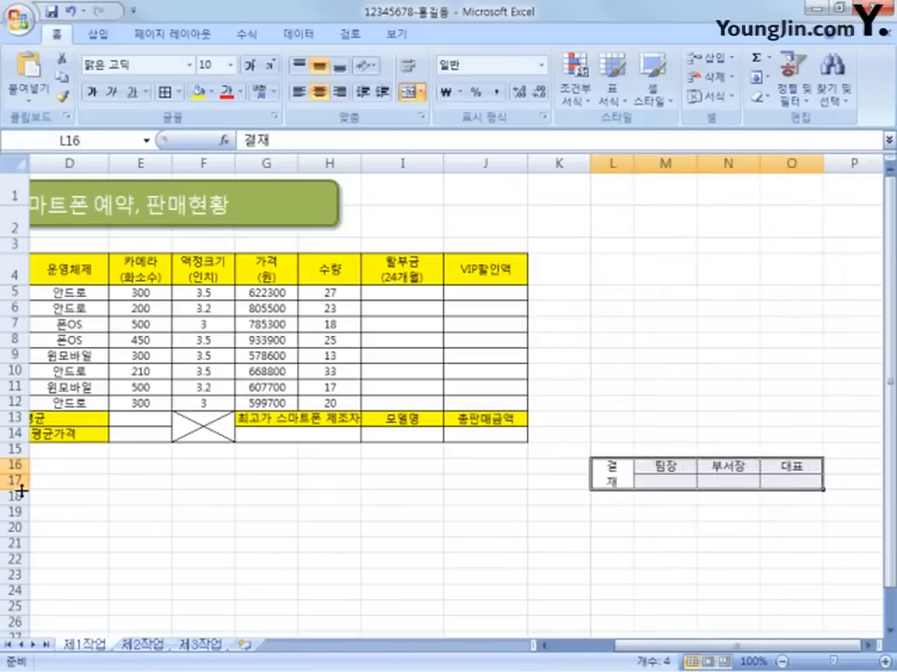
drag(16, 489, 17, 513)
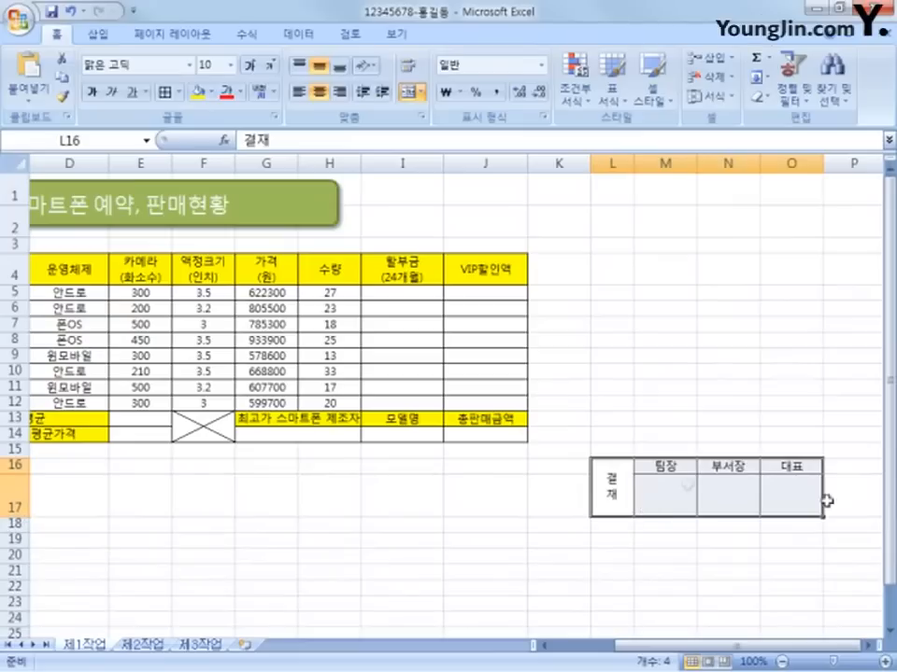
Copy the approval box L16:O17 as a picture, using the as-shown-on-screen appearance and the picture format.
drag(619, 467, 800, 494)
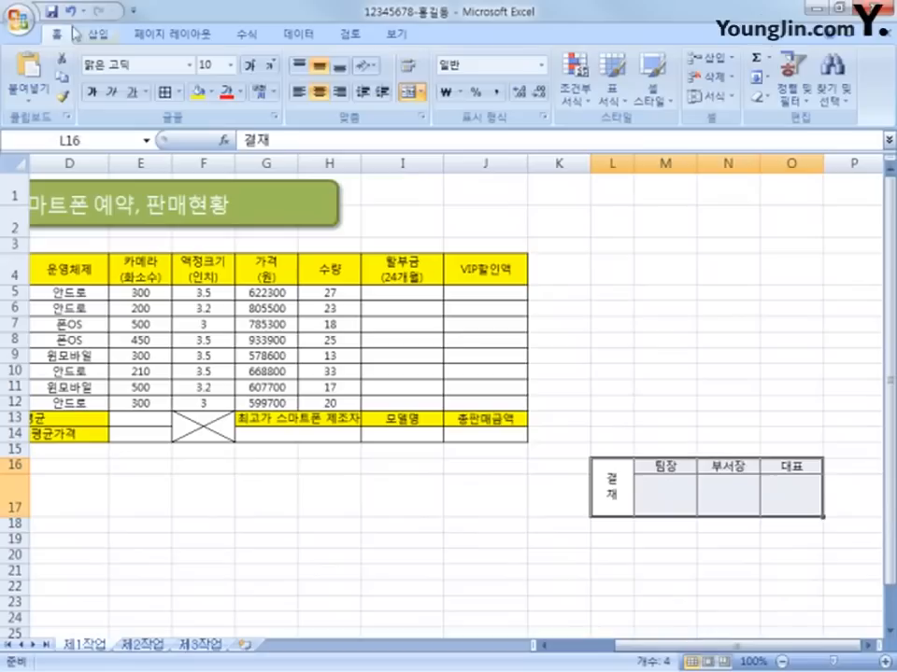
click(36, 98)
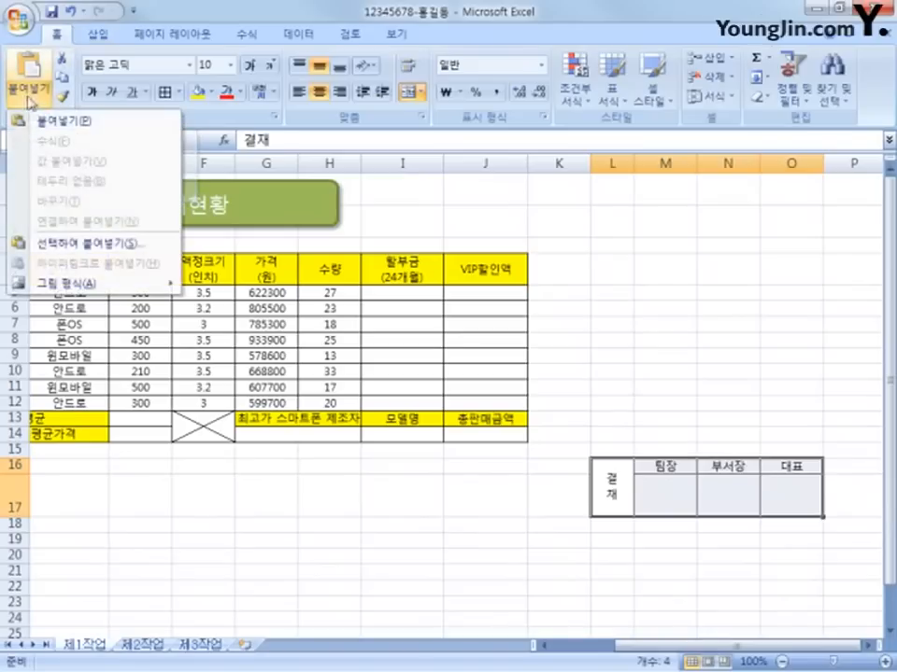
mouse_move(74, 284)
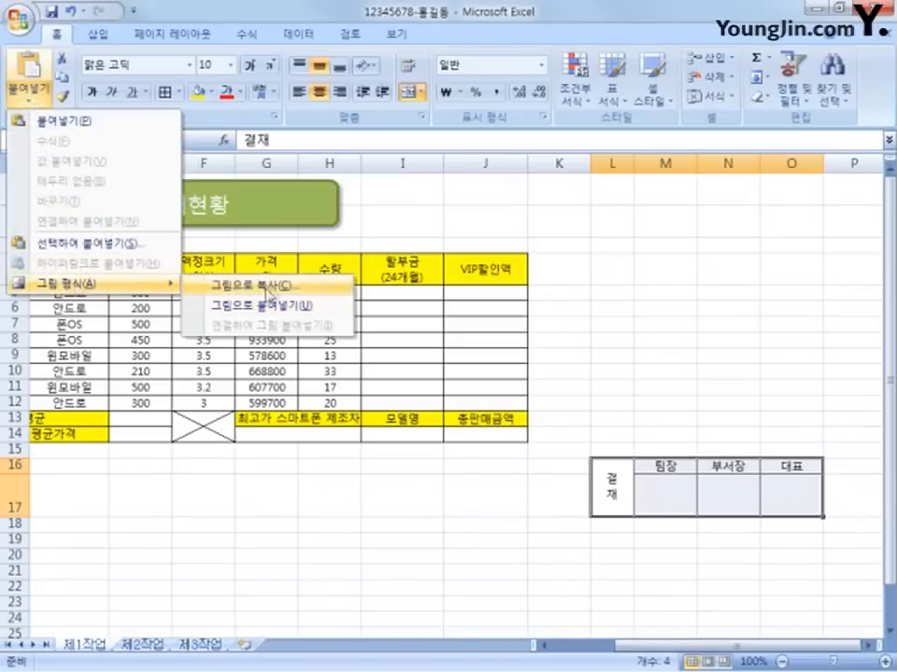
click(272, 287)
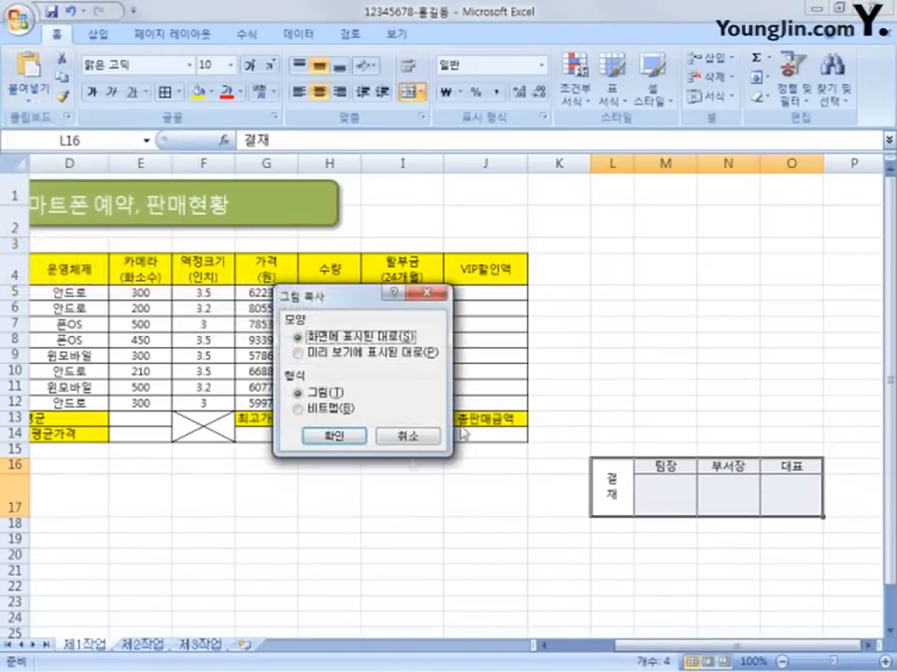
click(334, 438)
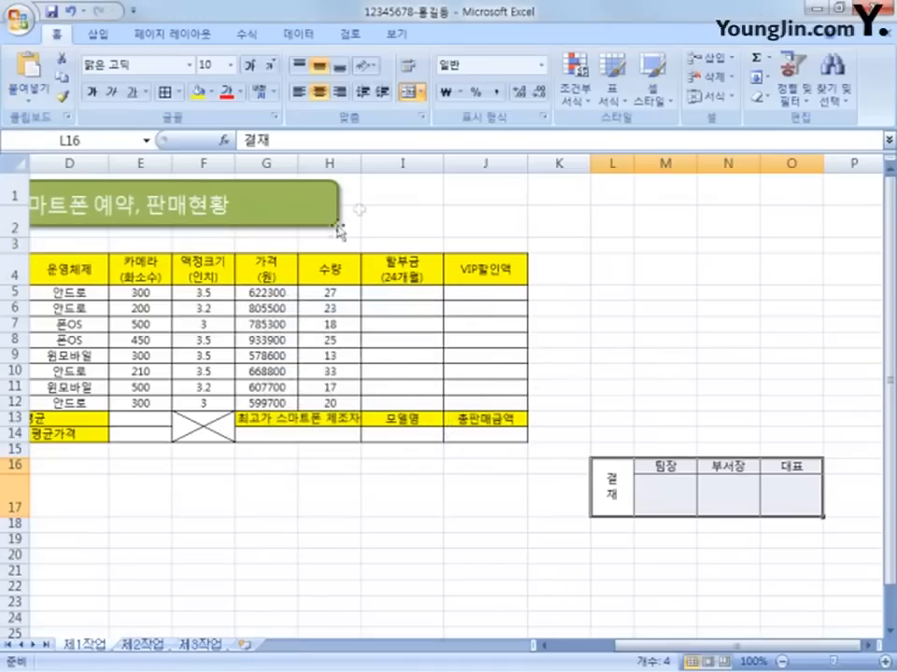
Paste the copied approval box as a picture at cell I1.
drag(651, 646, 586, 647)
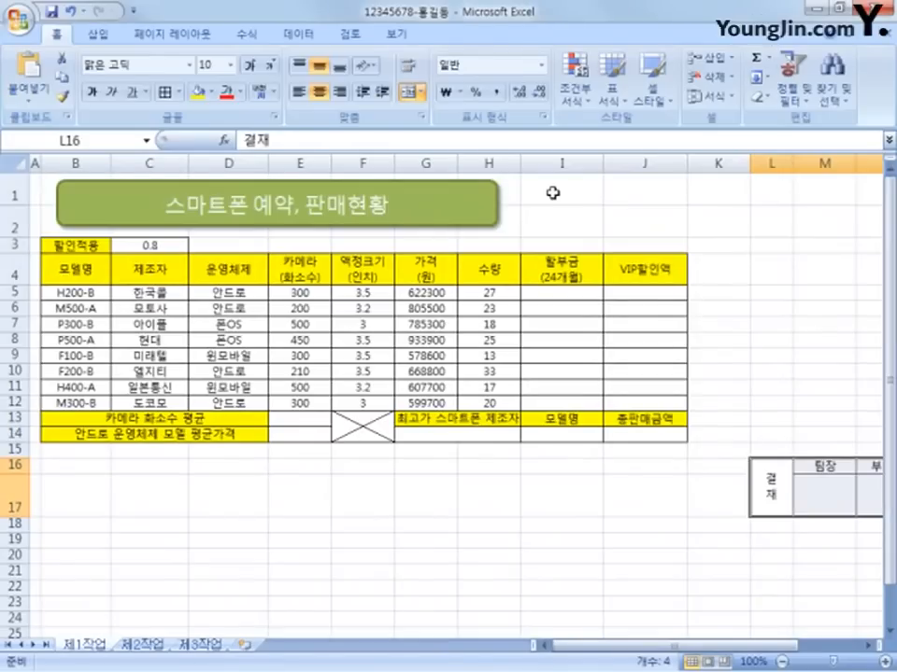
click(553, 193)
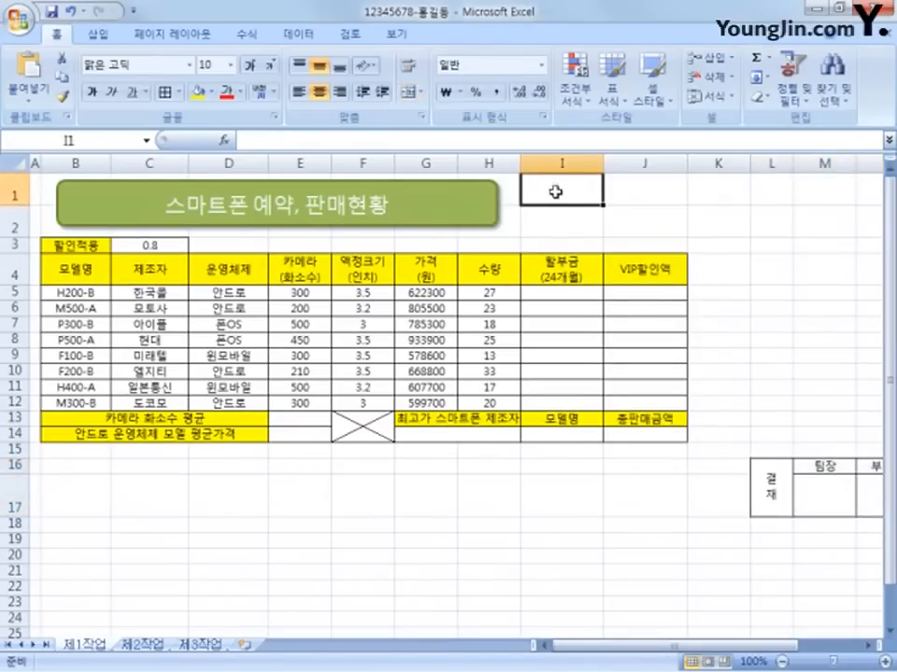
click(28, 90)
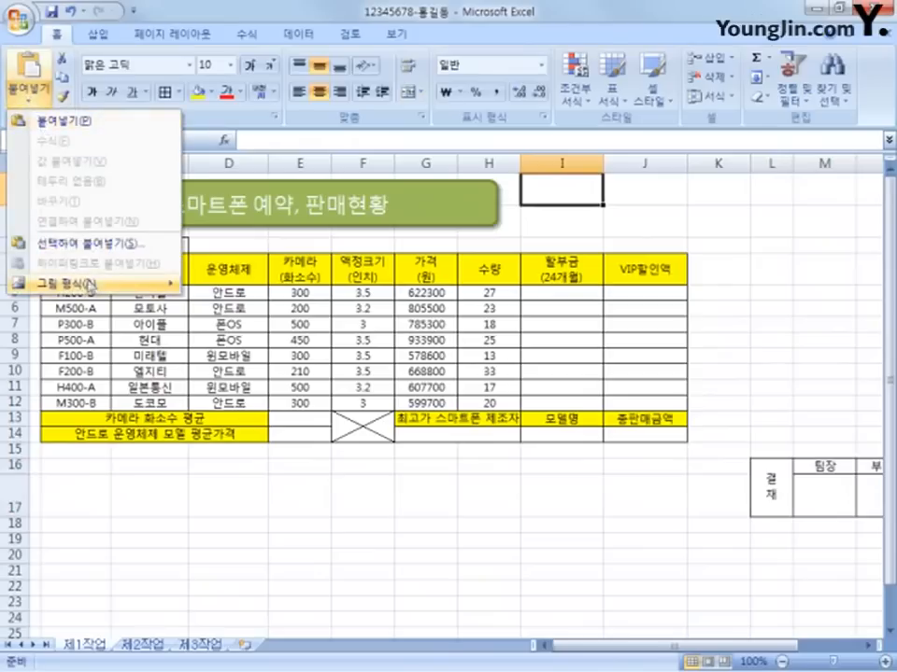
mouse_move(93, 283)
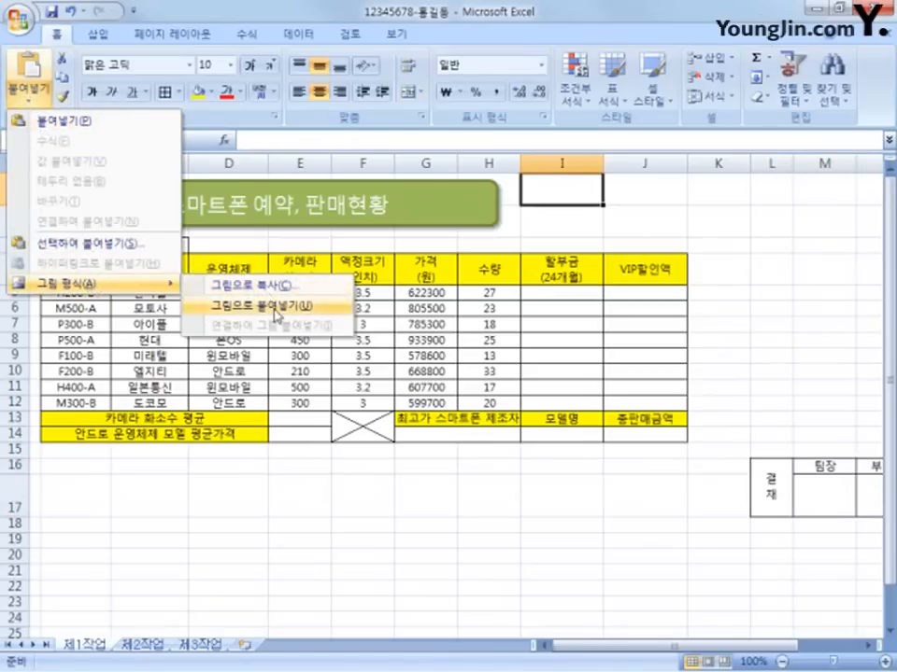
click(278, 308)
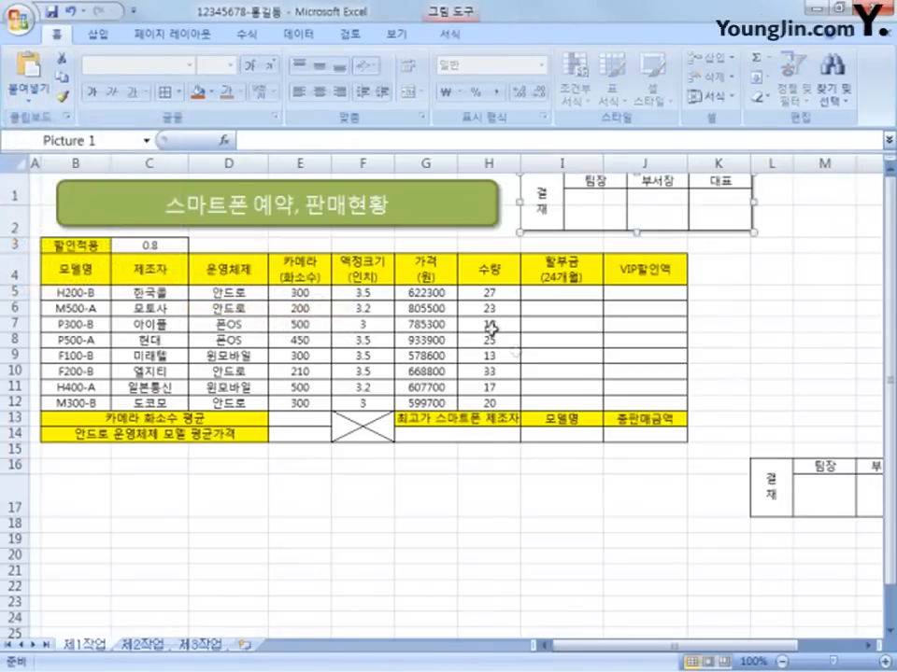
Move the approval box picture beside the title shape, narrow it to end at column J's edge, and deselect it.
drag(689, 222, 734, 214)
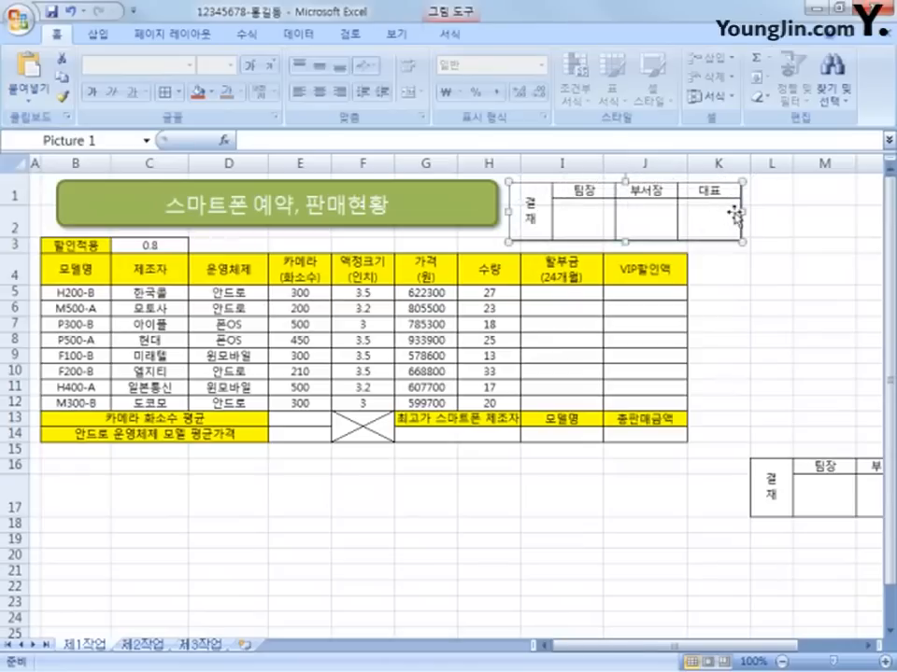
drag(739, 211, 689, 215)
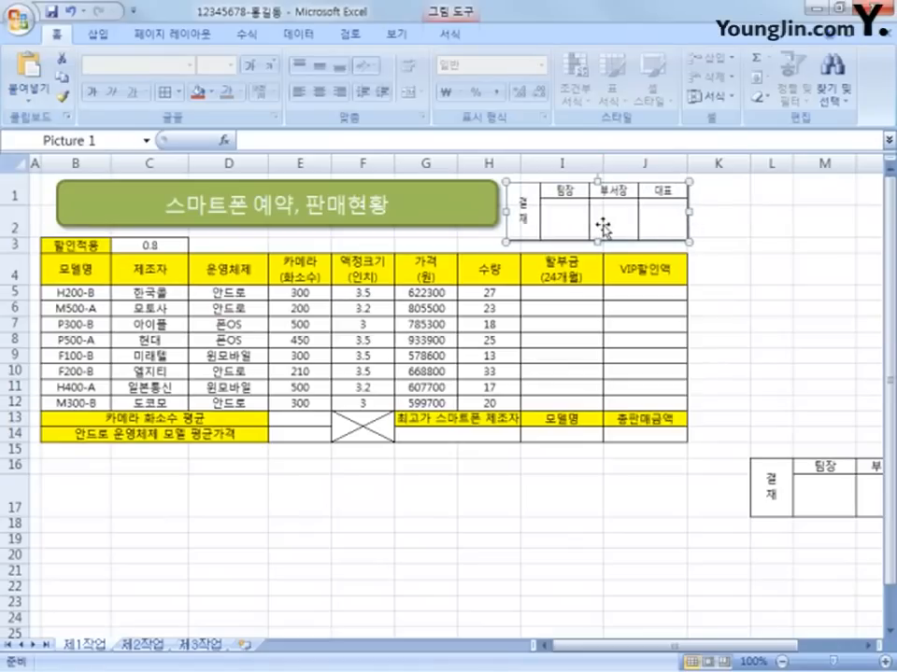
click(759, 228)
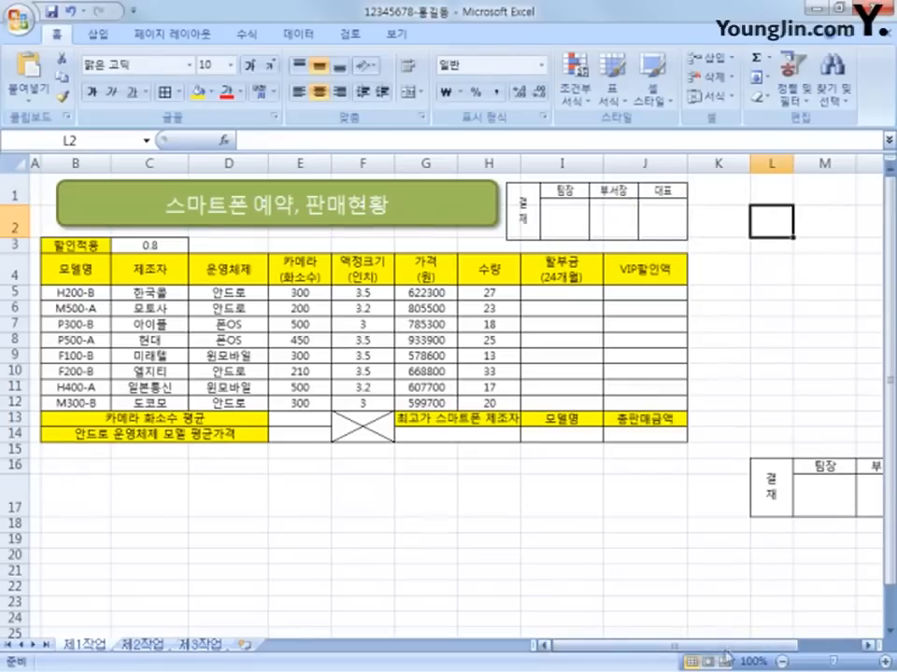
Delete the original approval box cells L16:O17.
drag(728, 646, 791, 647)
click(623, 467)
drag(623, 467, 797, 498)
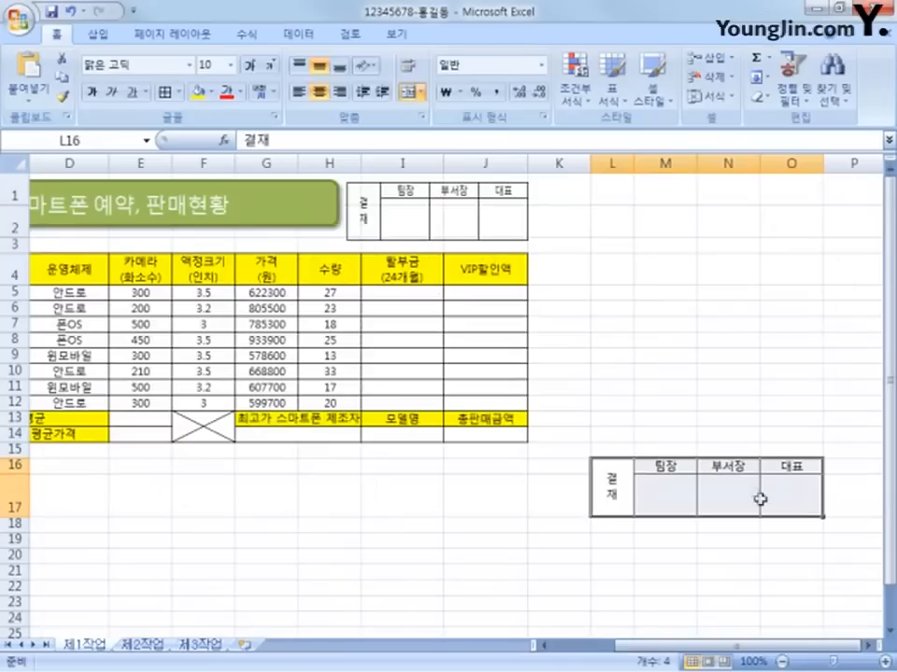
click(721, 78)
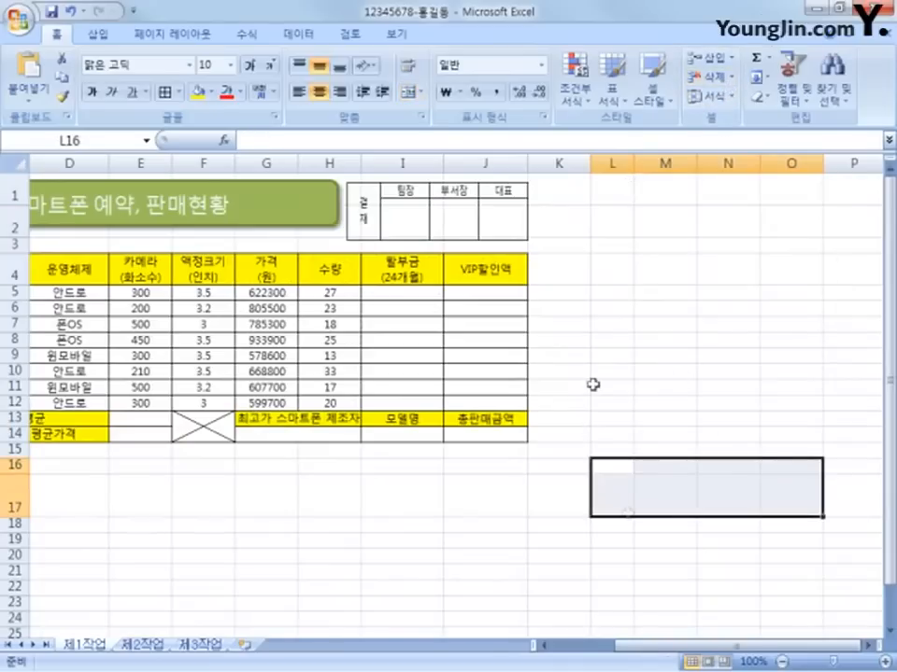
Start a data validation rule for cell I14 that allows only entries from a list (목록).
drag(644, 648, 580, 648)
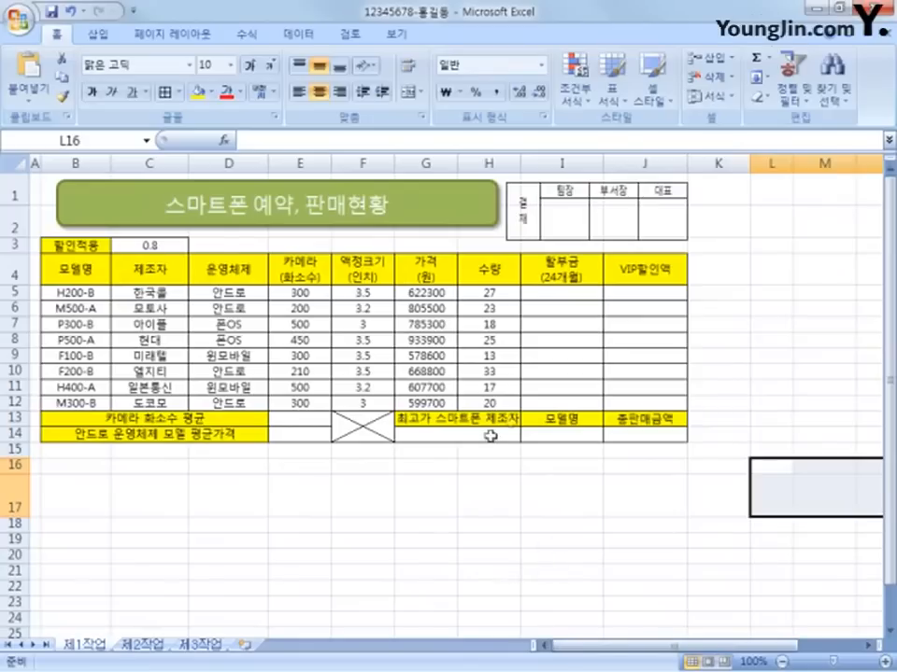
click(570, 437)
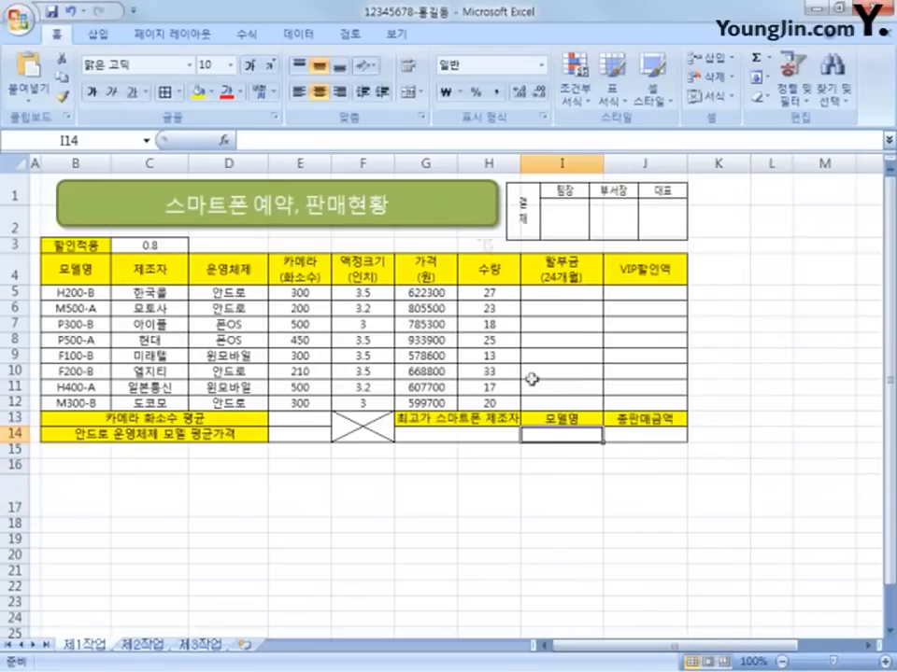
click(296, 33)
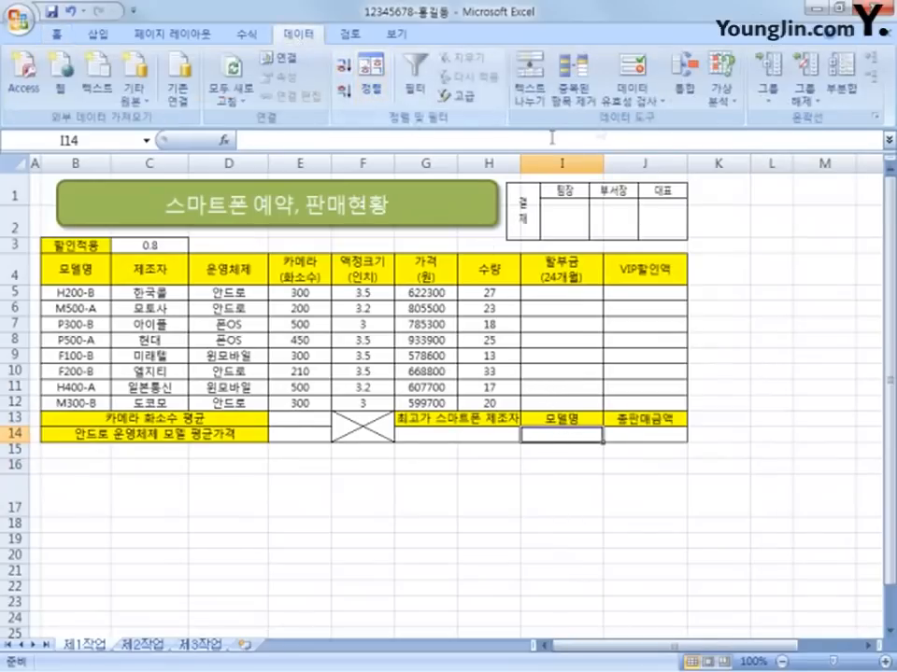
click(649, 103)
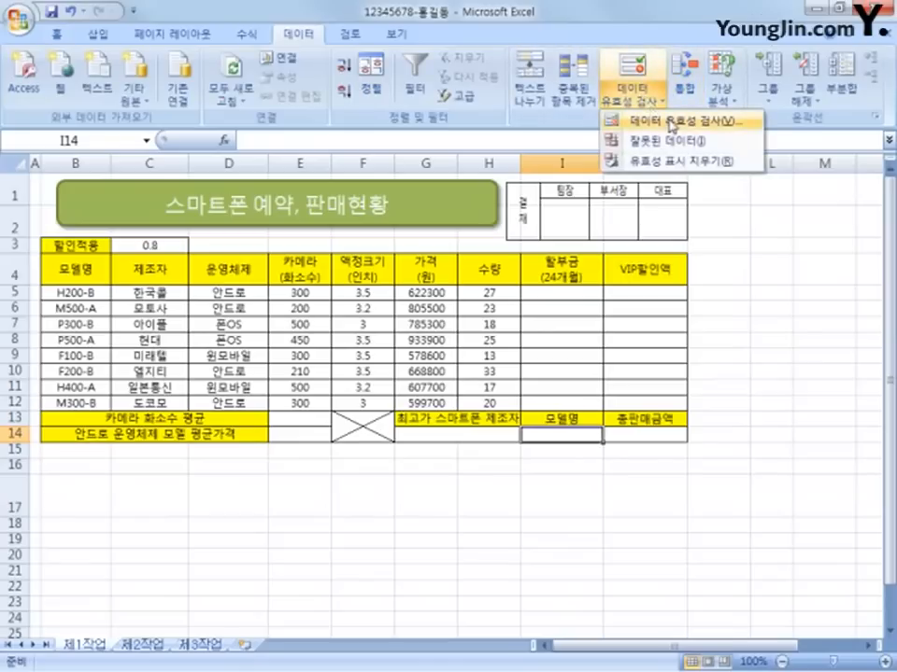
click(671, 124)
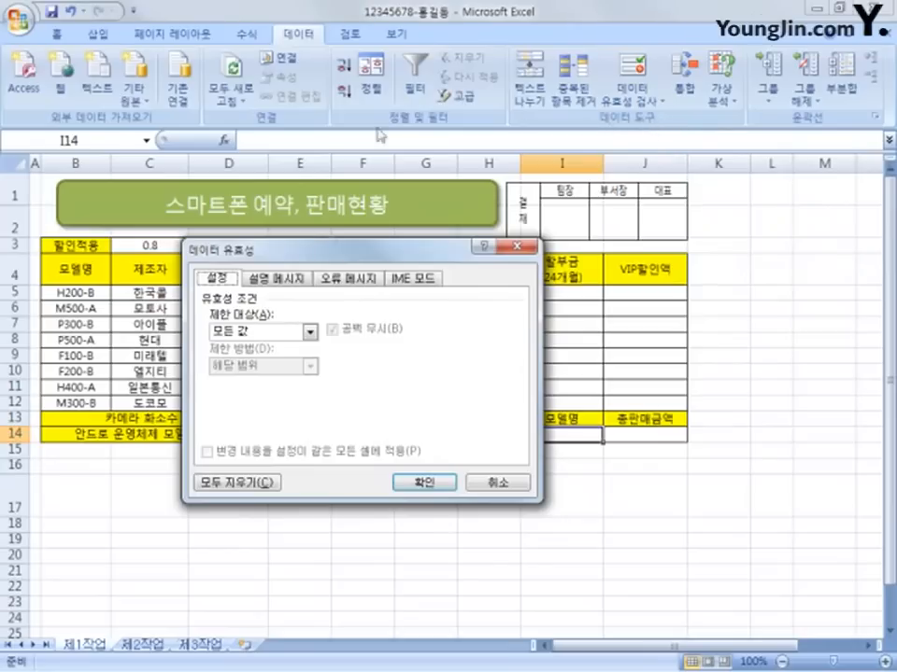
click(309, 333)
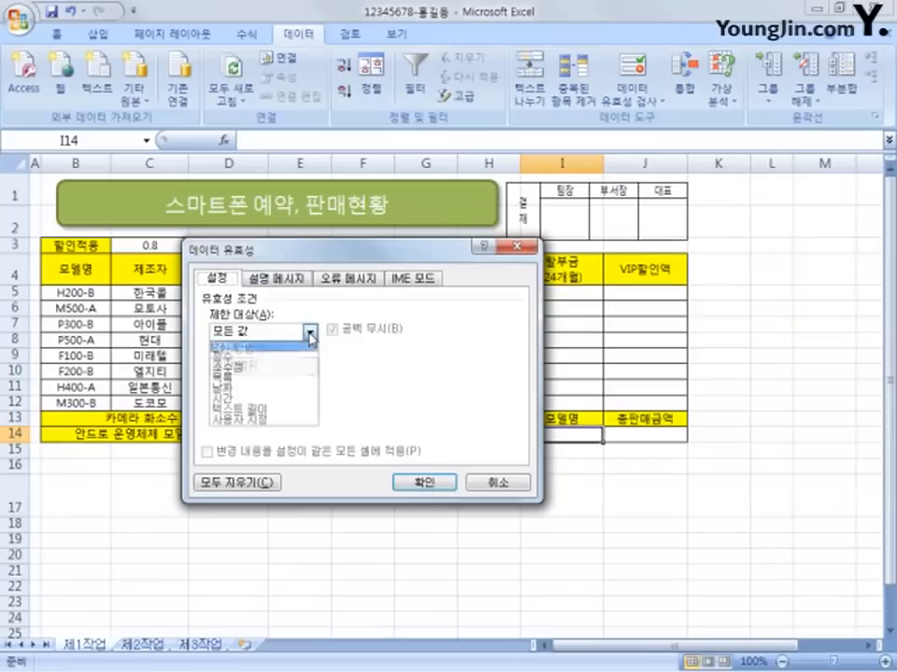
click(257, 377)
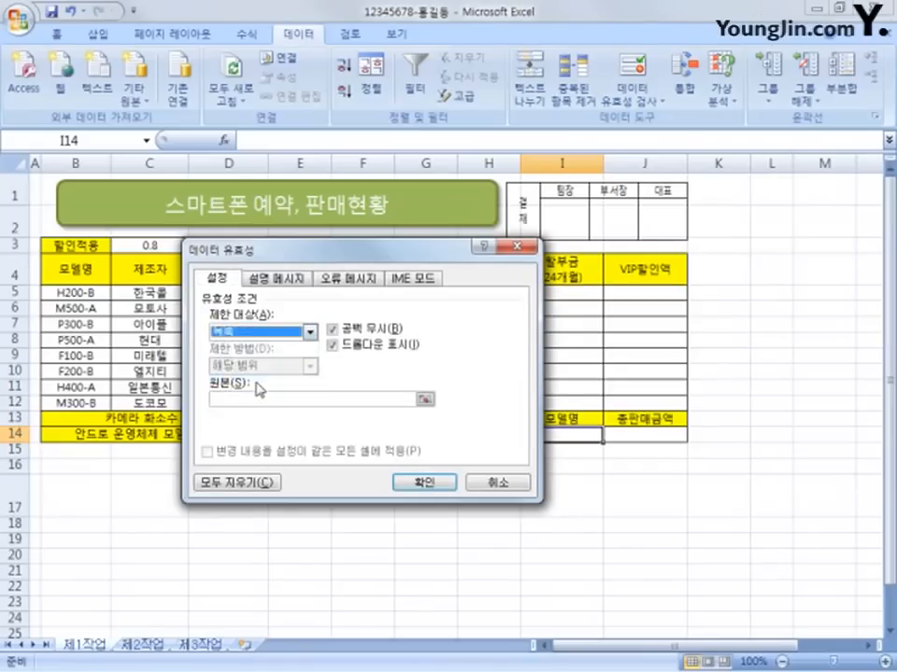
Use the model names in B5:B12 as the validation list's source, apply the rule, and check the choices offered in I14.
click(426, 400)
drag(436, 252, 583, 486)
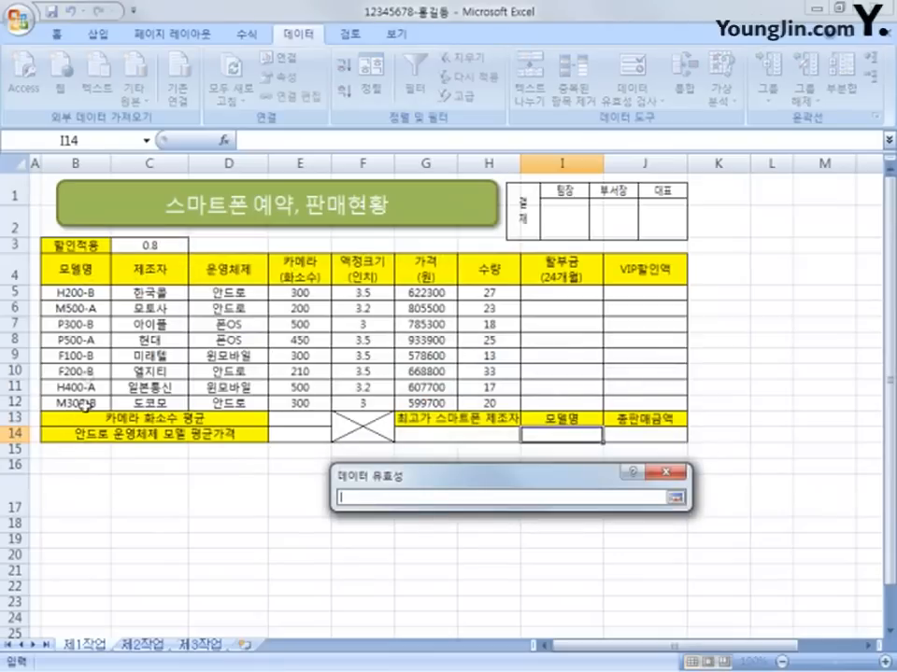
drag(64, 291, 93, 404)
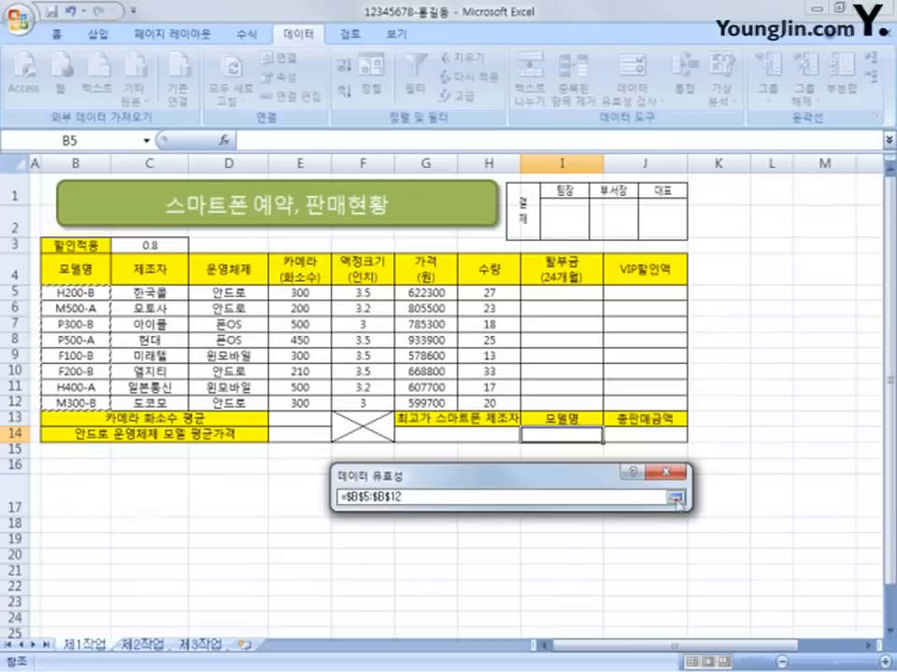
key(Return)
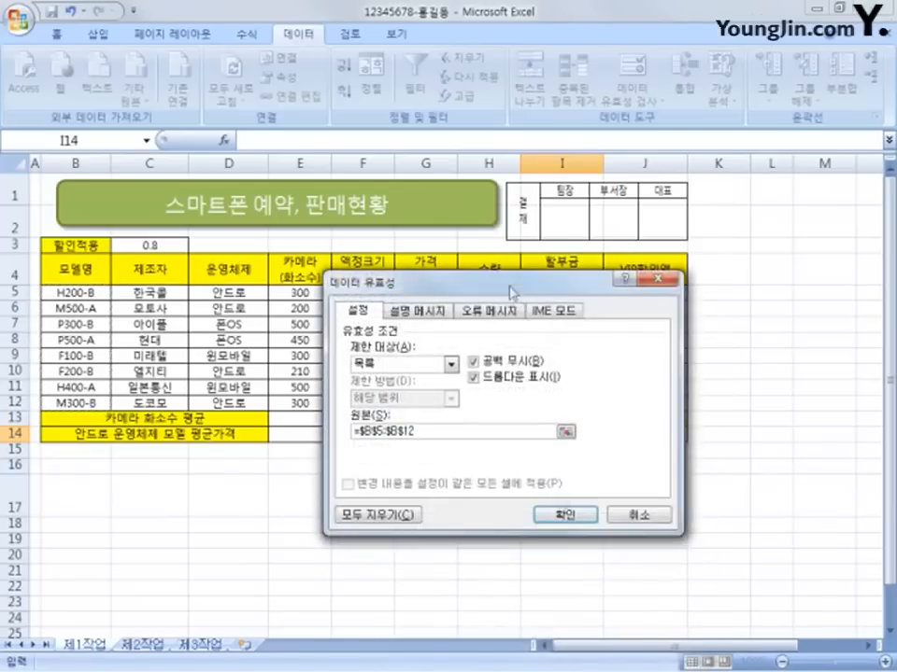
click(576, 516)
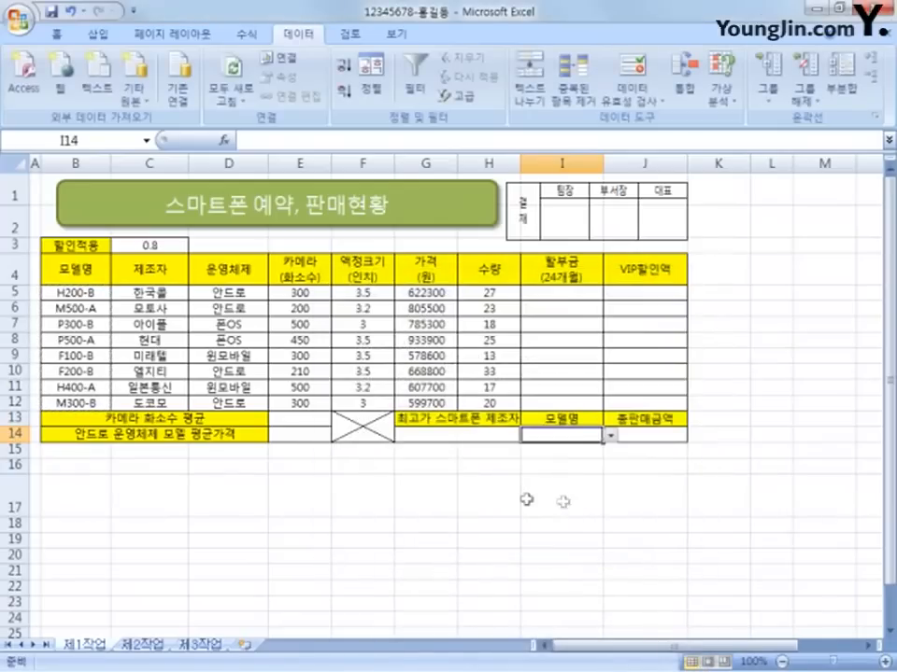
click(612, 438)
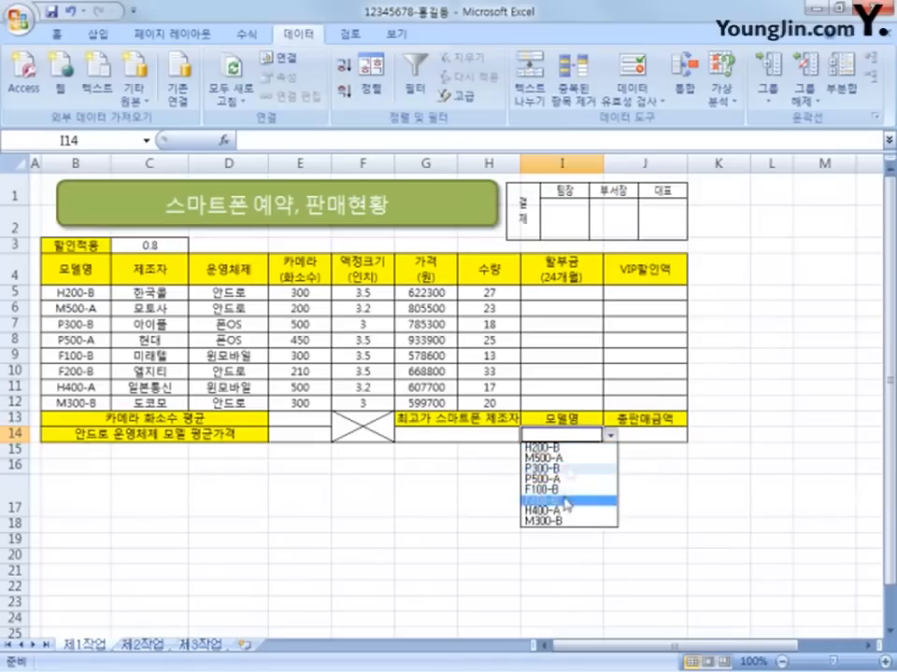
click(600, 412)
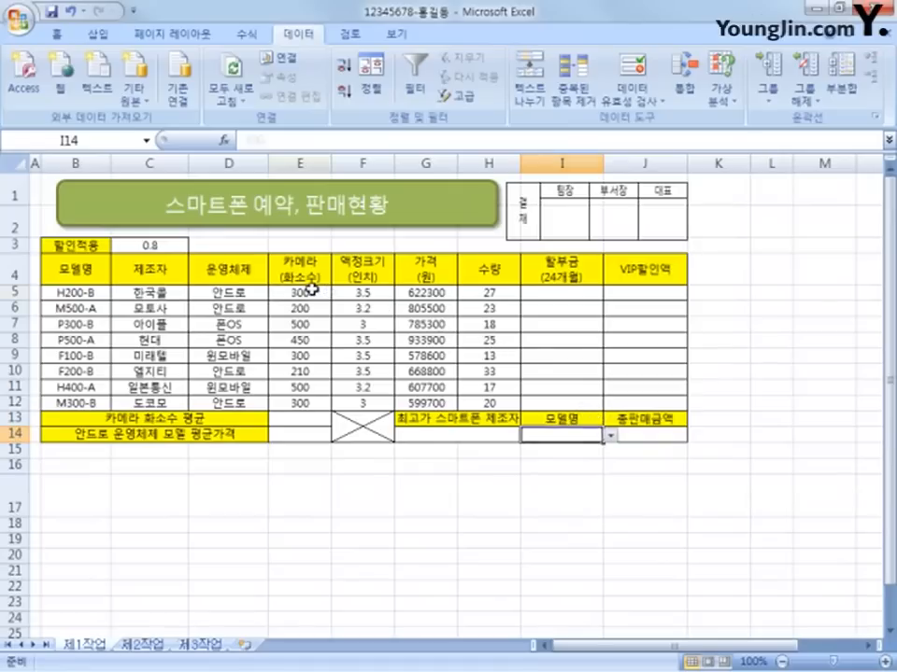
Apply the custom number format G/표준"만" to the camera pixel values in E5:E12.
drag(311, 289, 306, 402)
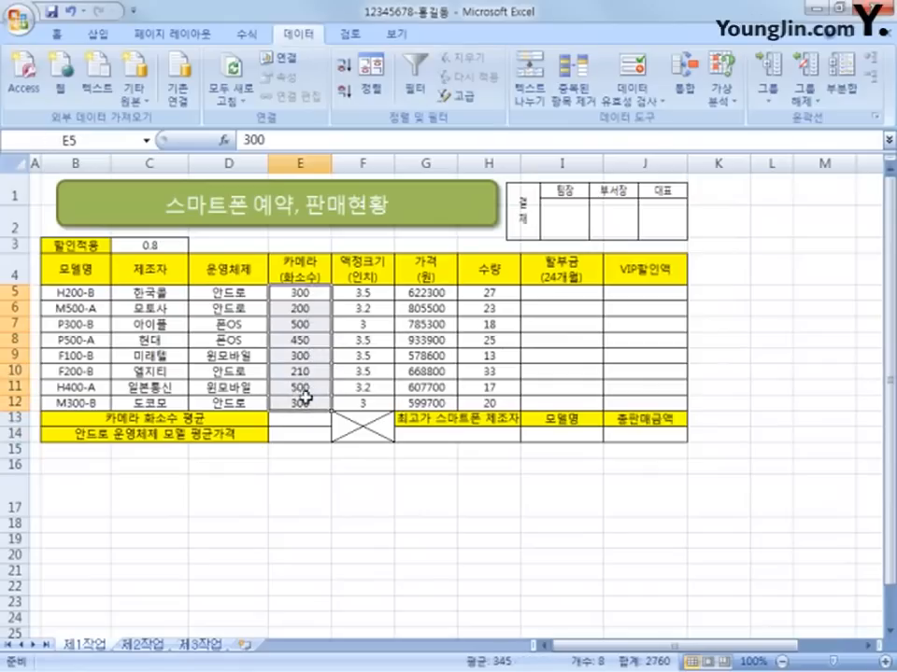
right_click(305, 396)
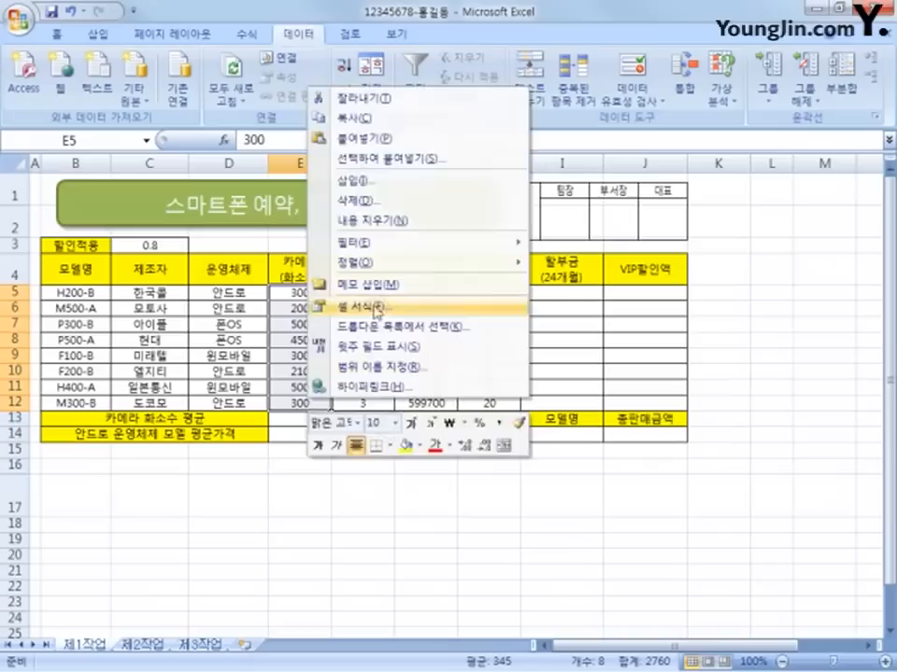
click(360, 322)
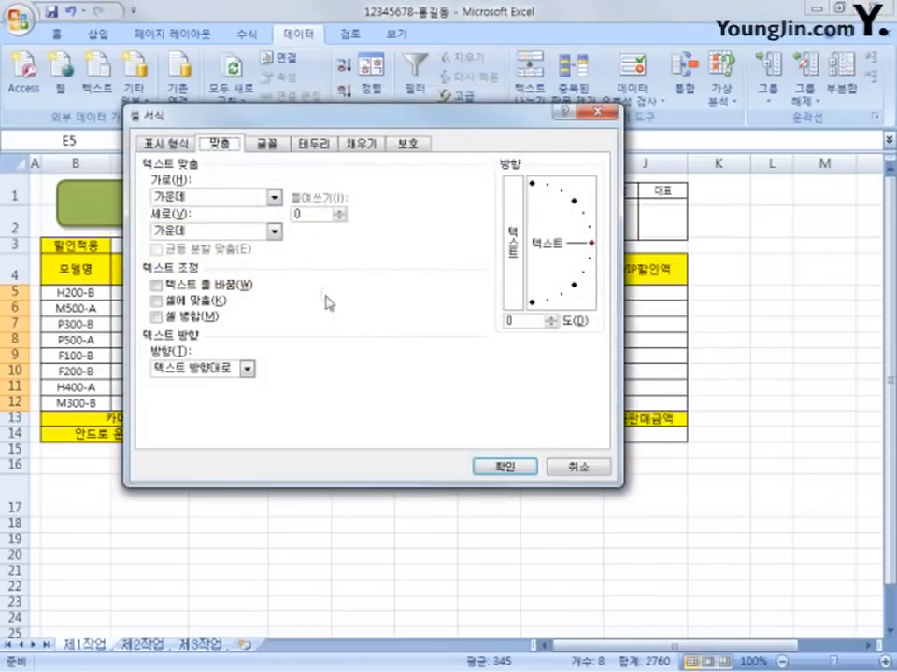
click(167, 143)
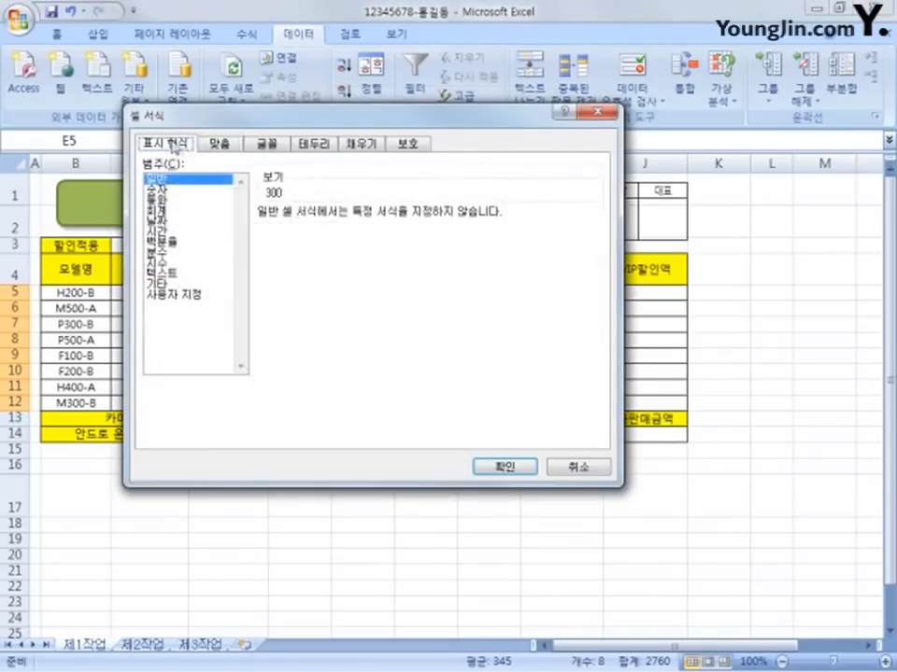
click(187, 295)
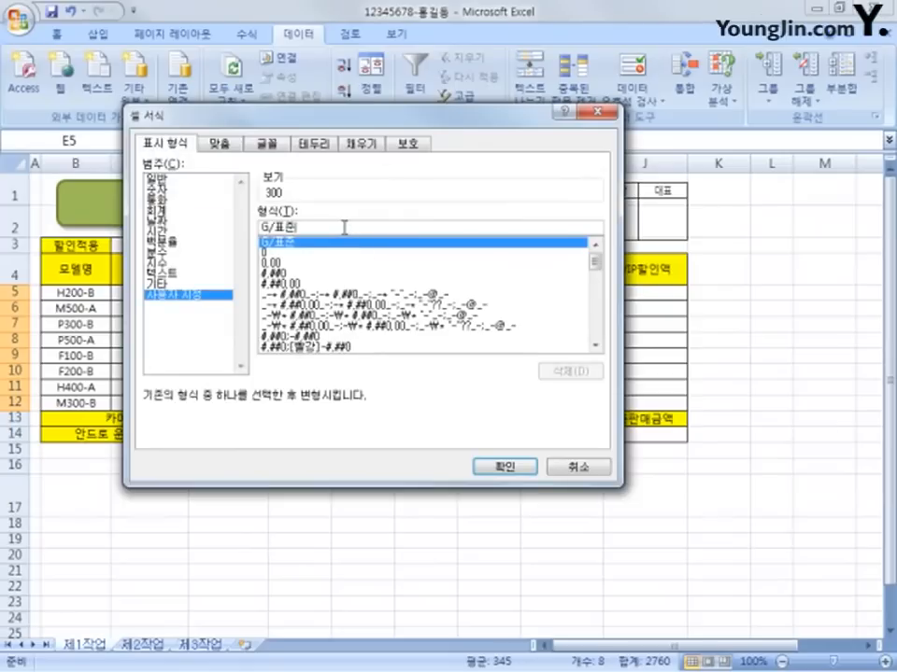
click(343, 227)
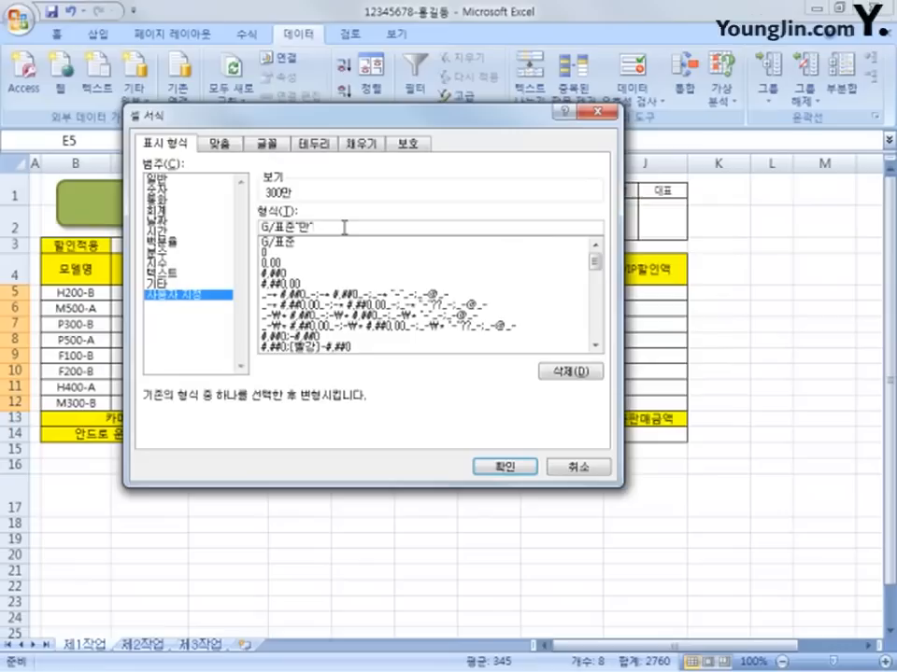
click(523, 466)
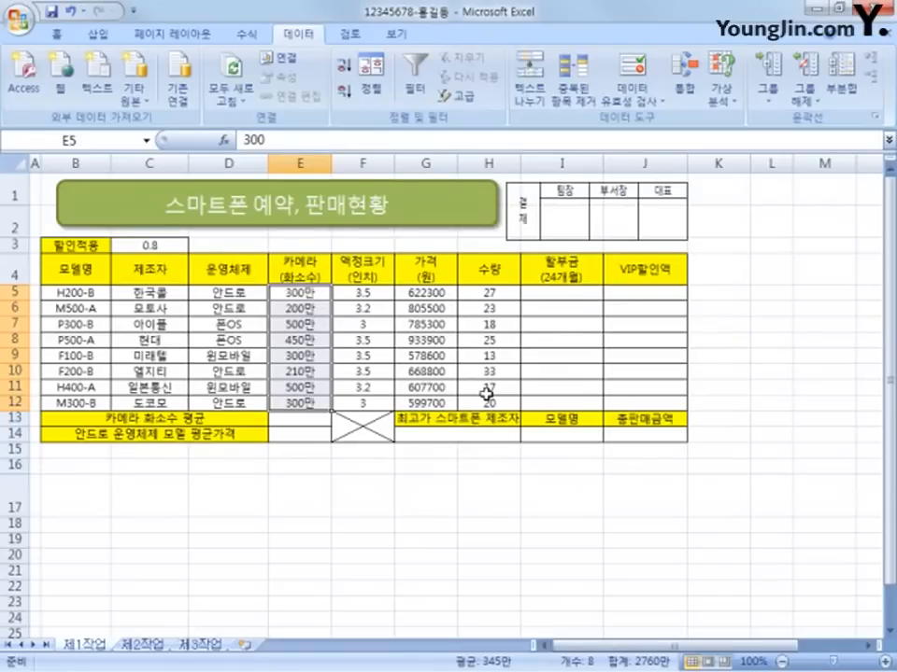
Apply the comma style to the prices in G5:G12.
click(427, 292)
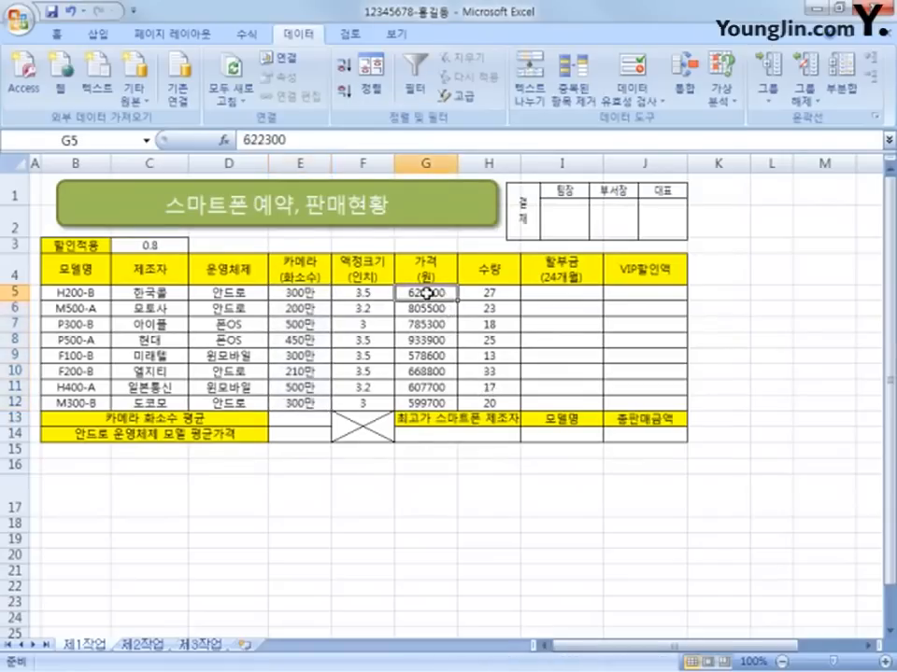
drag(427, 292, 434, 395)
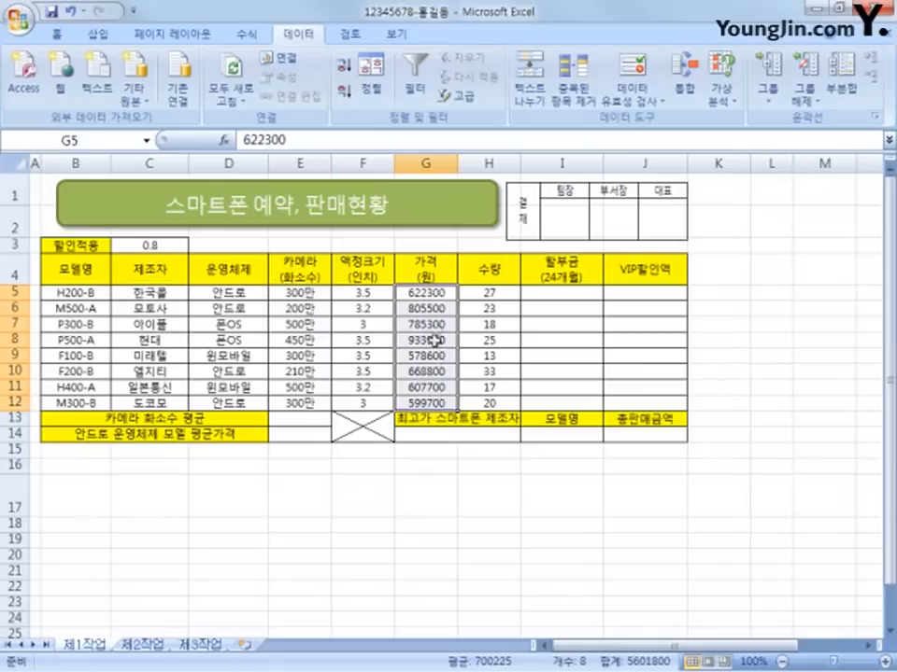
click(55, 36)
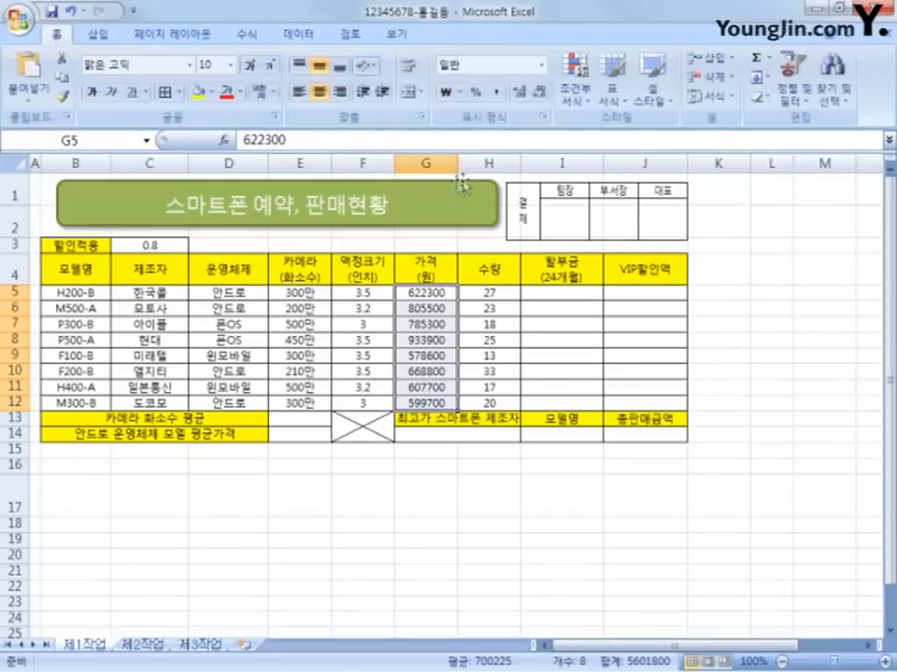
click(500, 95)
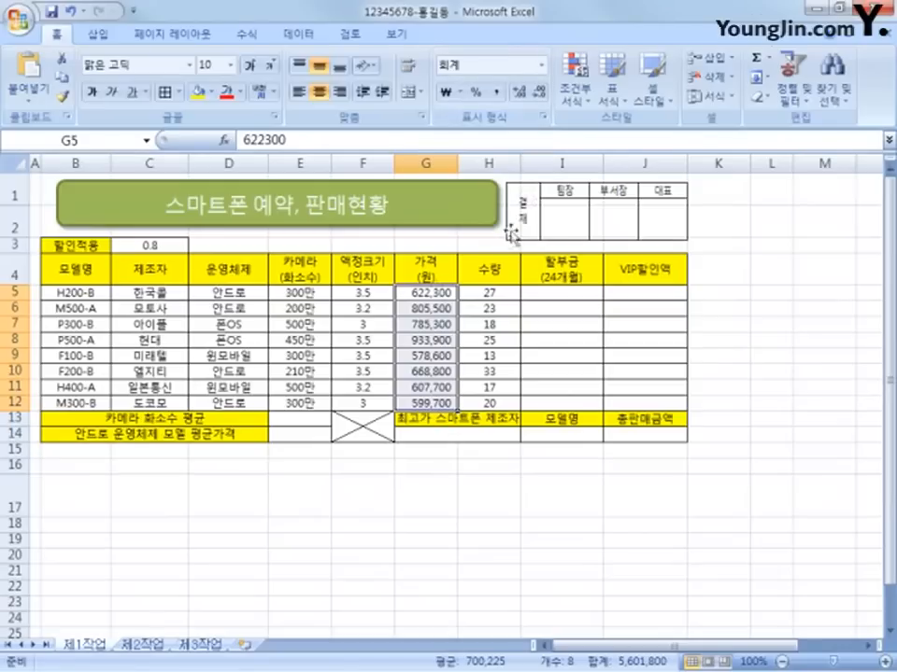
Define the range name 화소수 for the camera pixel values E5:E12, with the whole workbook as scope.
drag(303, 293, 320, 403)
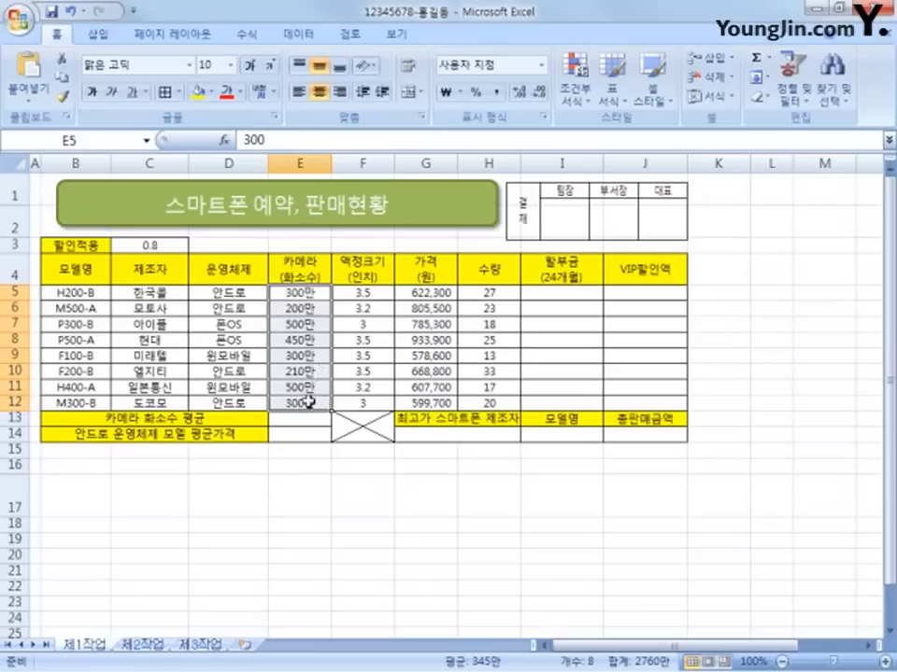
right_click(310, 403)
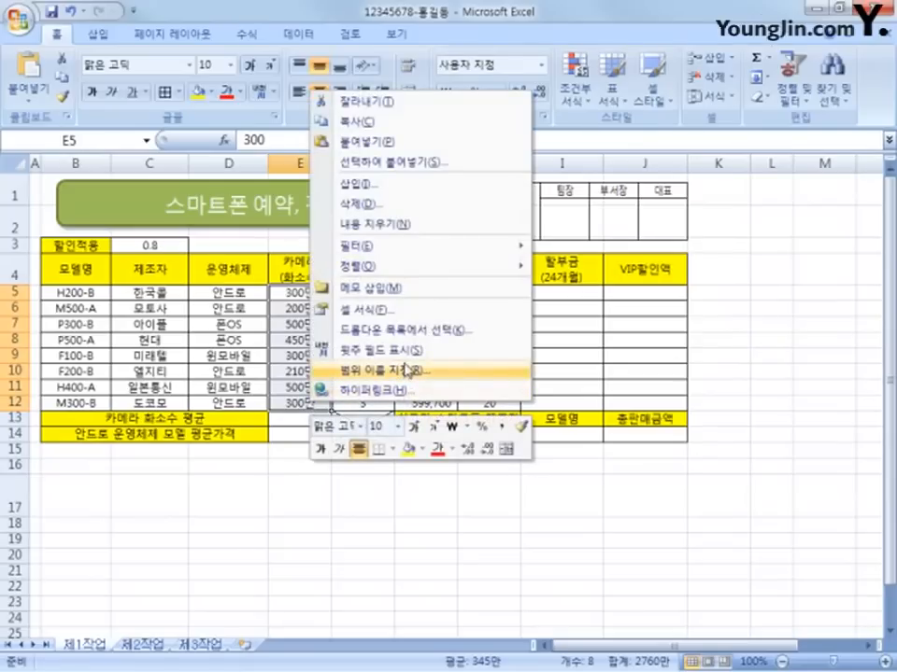
click(409, 372)
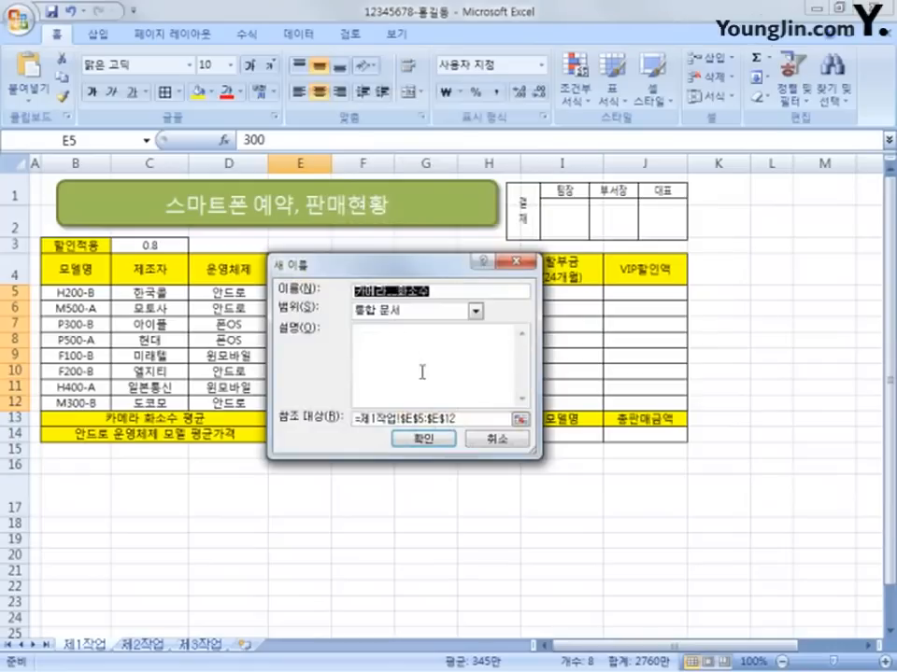
text(ㅋ)
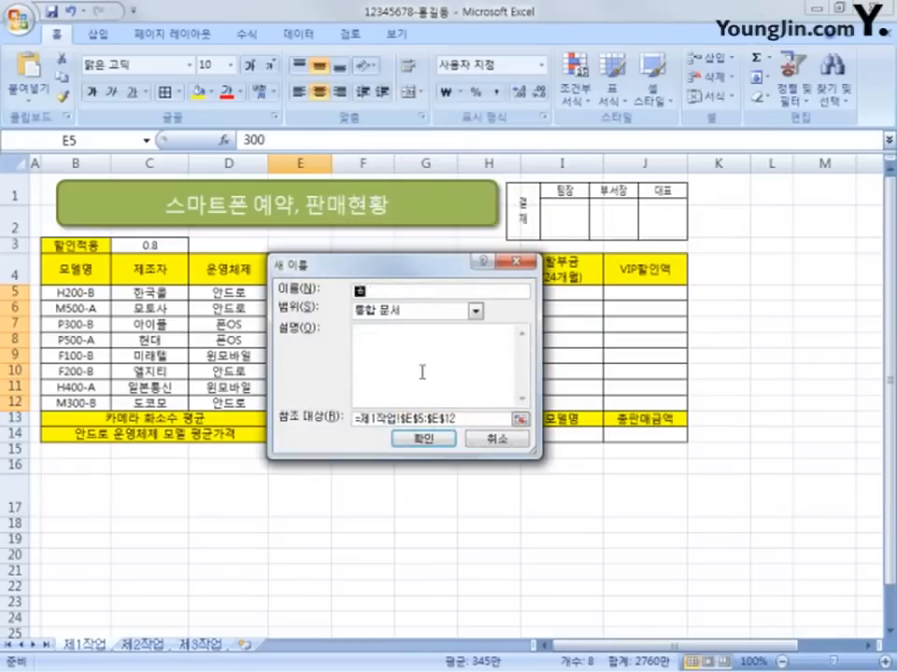
text(화소수)
click(426, 440)
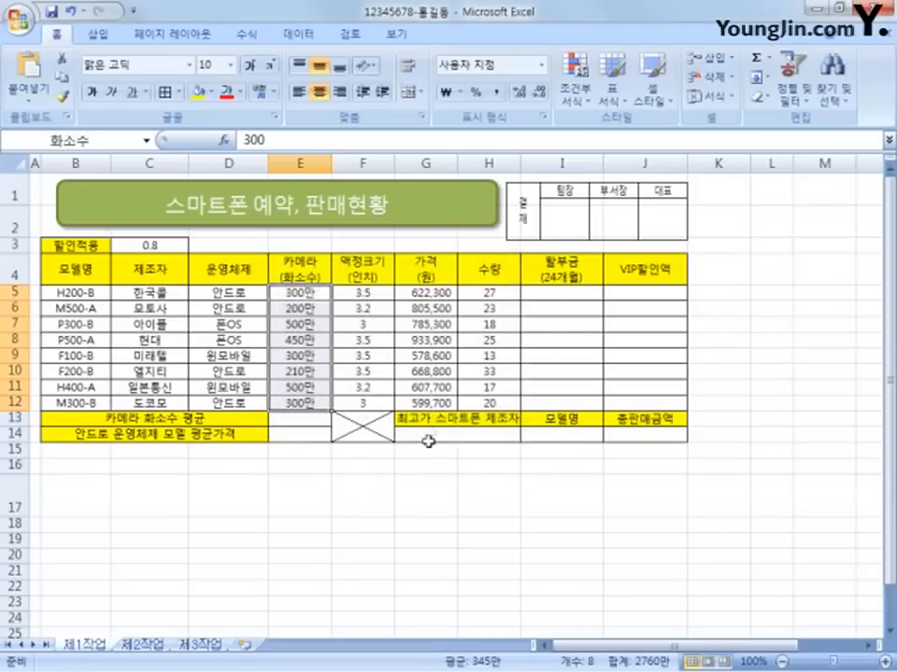
Reselect the camera pixel values E5:E12 and check the range name assigned to them.
right_click(329, 405)
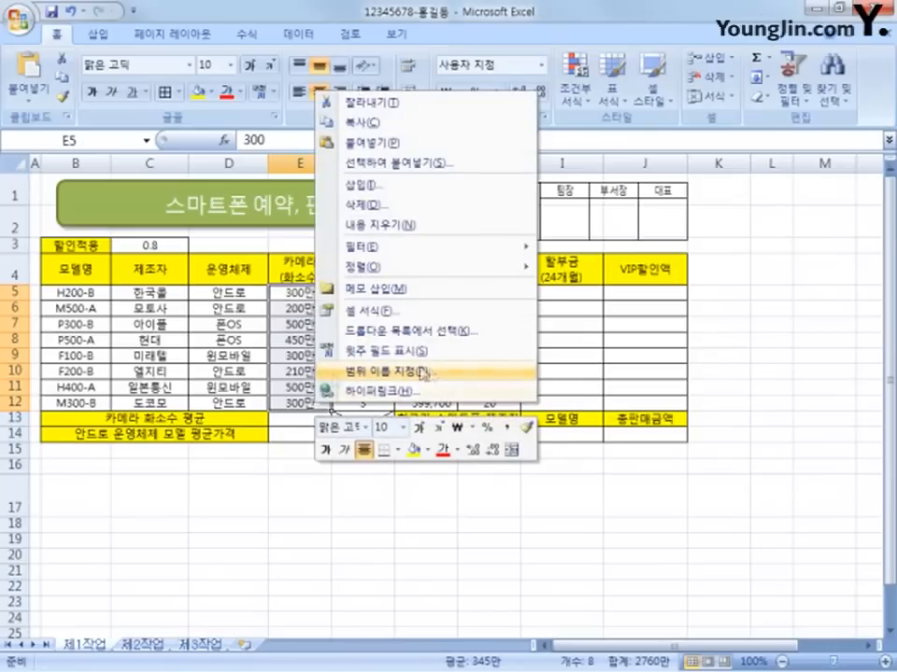
click(300, 296)
drag(300, 292, 310, 402)
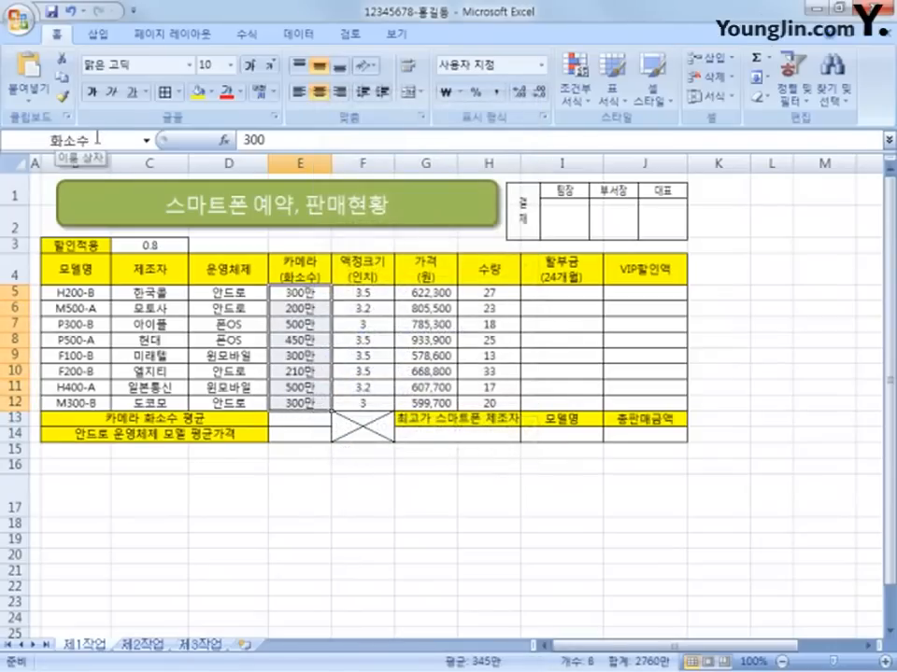
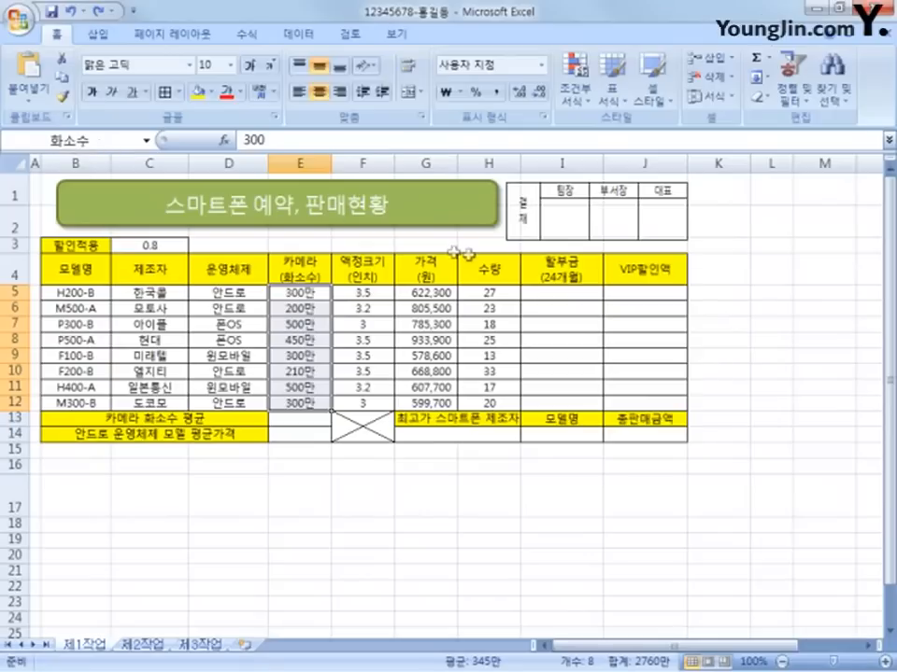
Fill the 24-month installments I5:I12 with =ROUND(G5/24,-2) and format them as currency (통화).
click(565, 293)
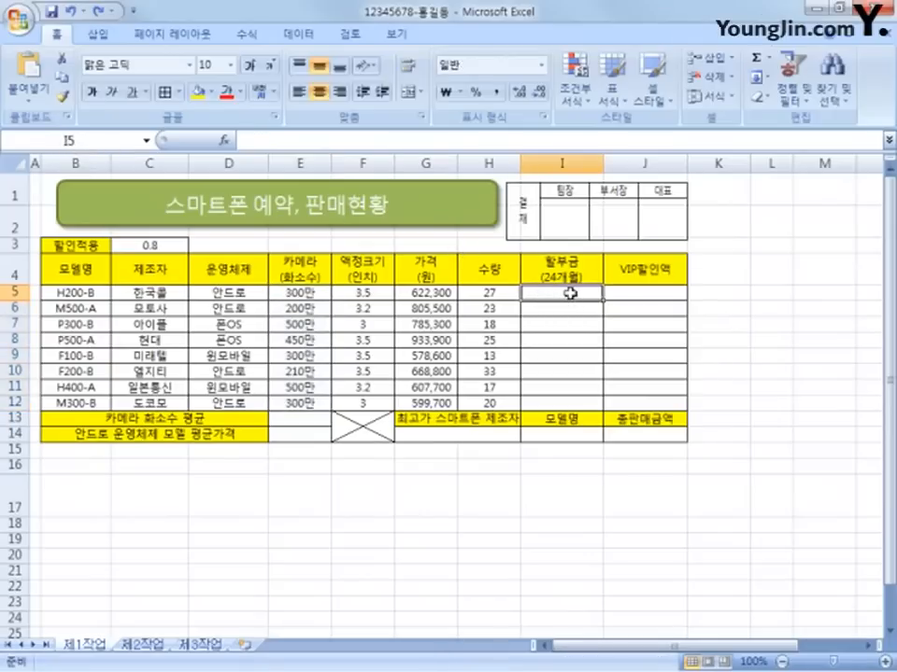
drag(568, 293, 566, 399)
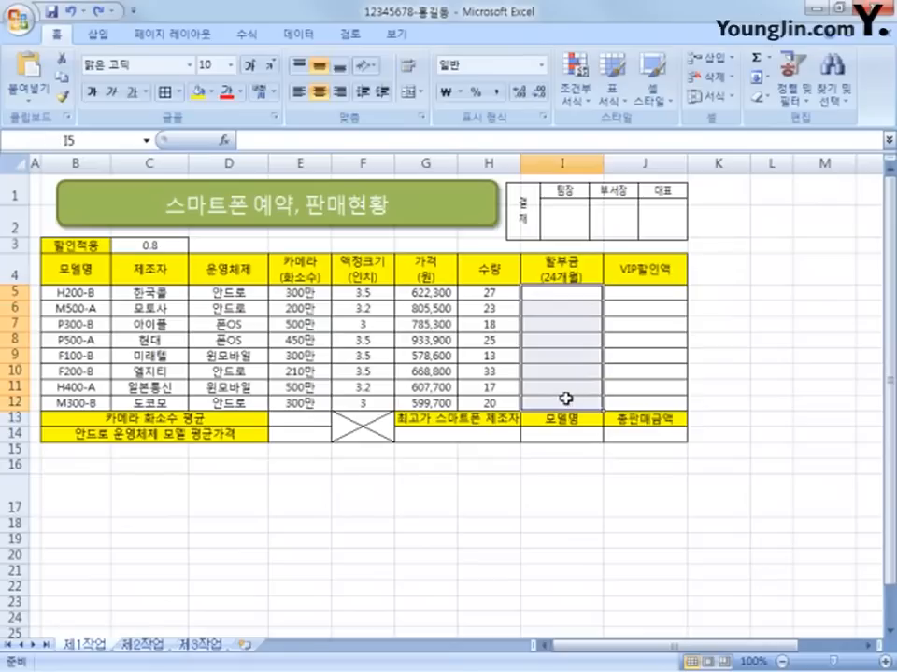
text(=)
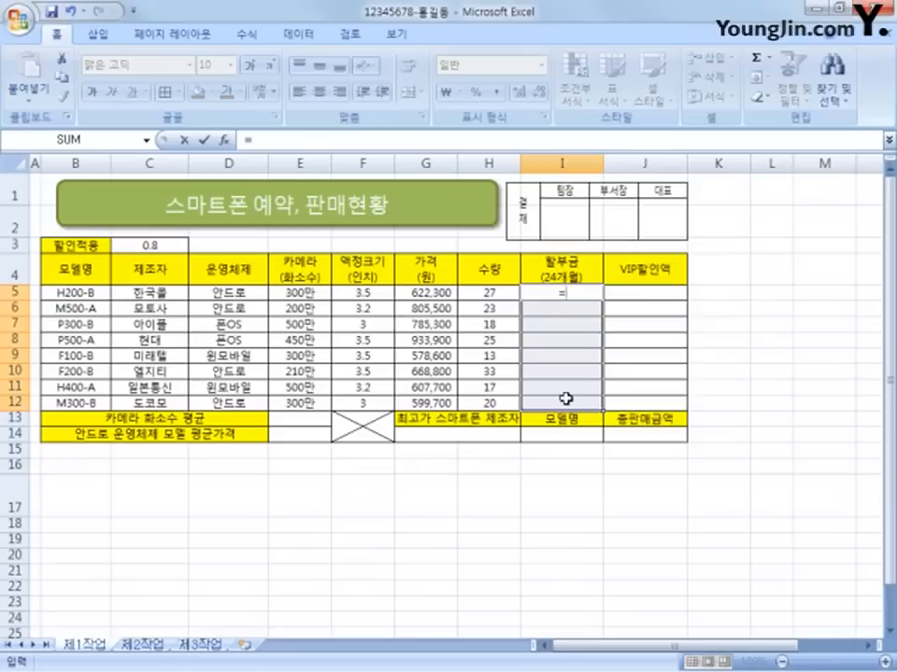
text(ROUND()
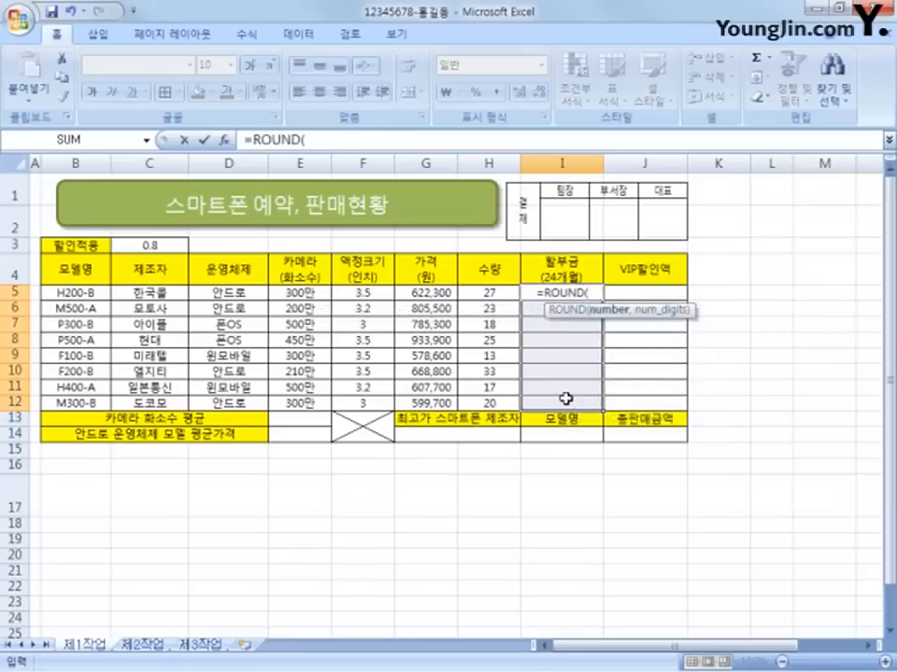
click(426, 293)
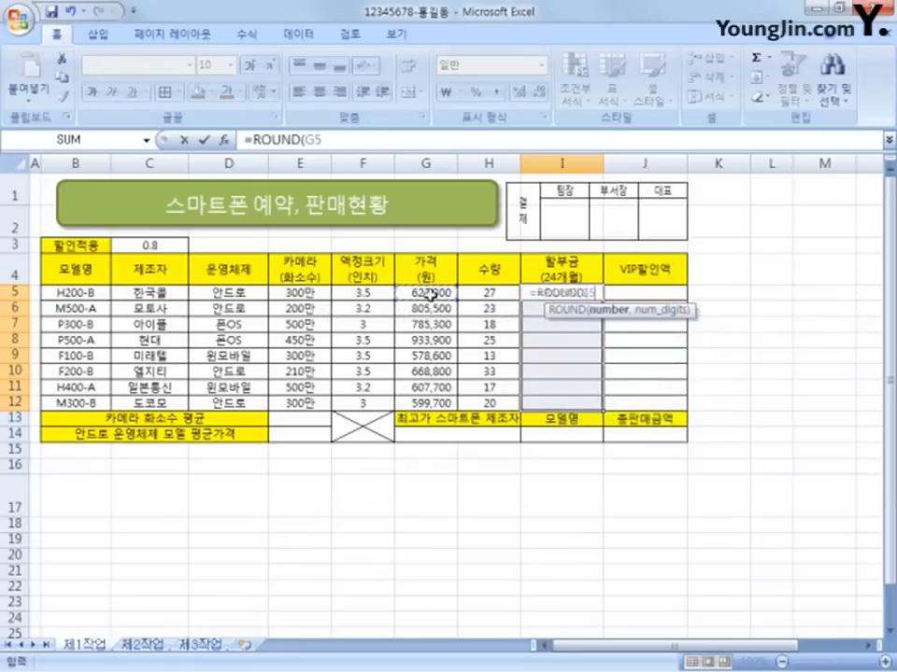
text(/24)
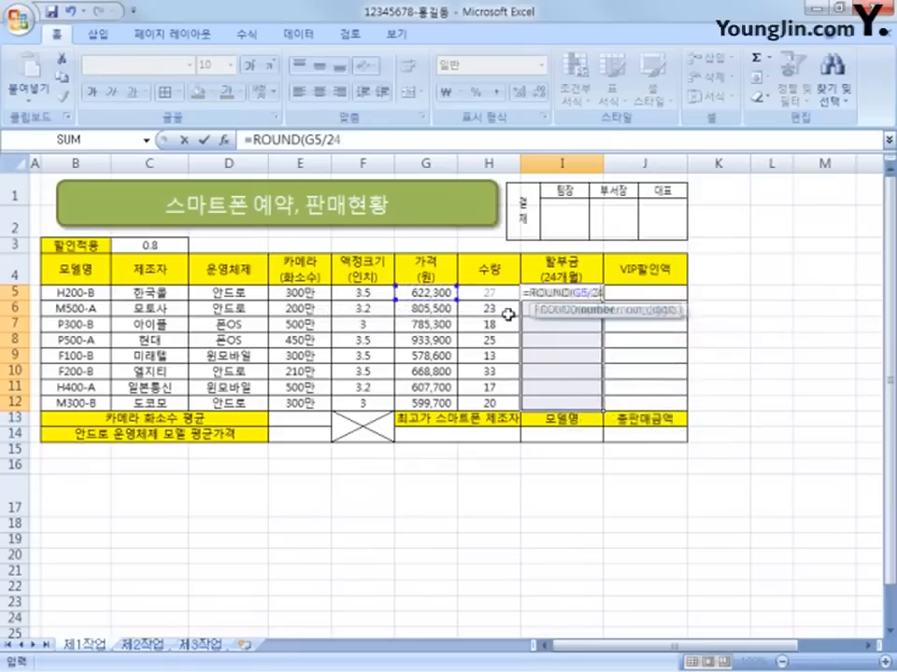
text(,)
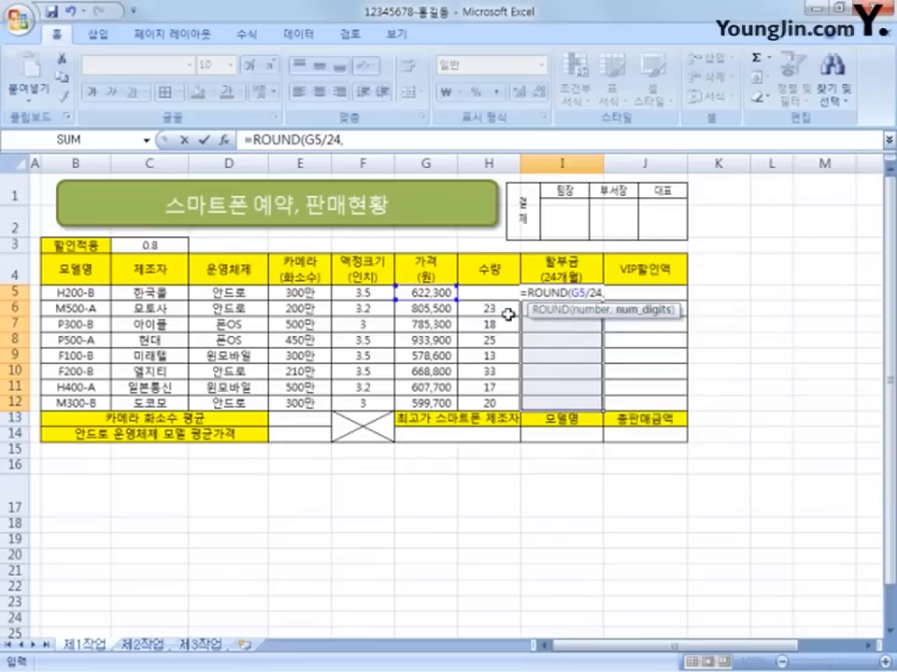
text(-2))
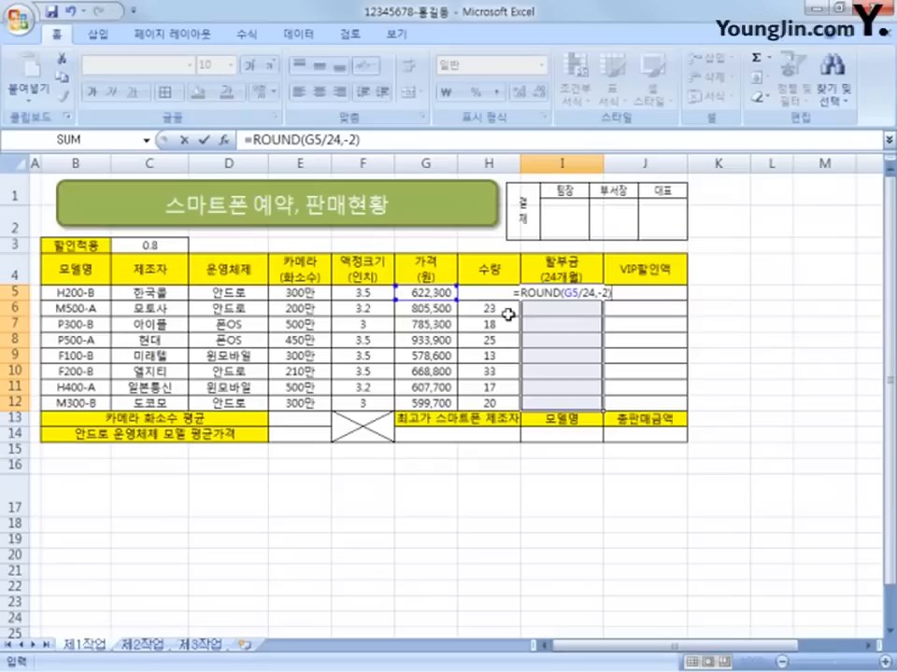
key(ctrl+Return)
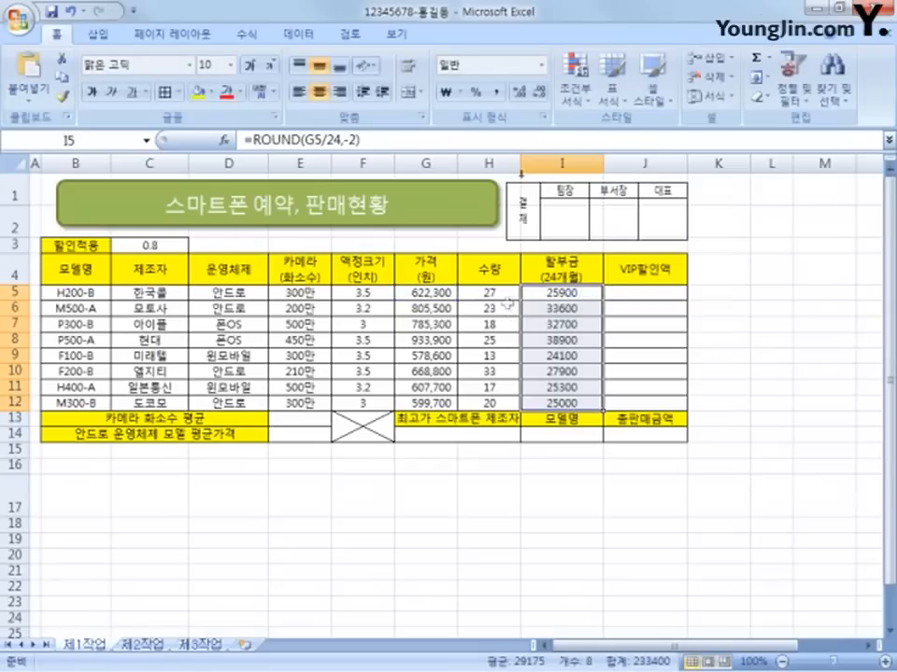
click(540, 66)
click(519, 164)
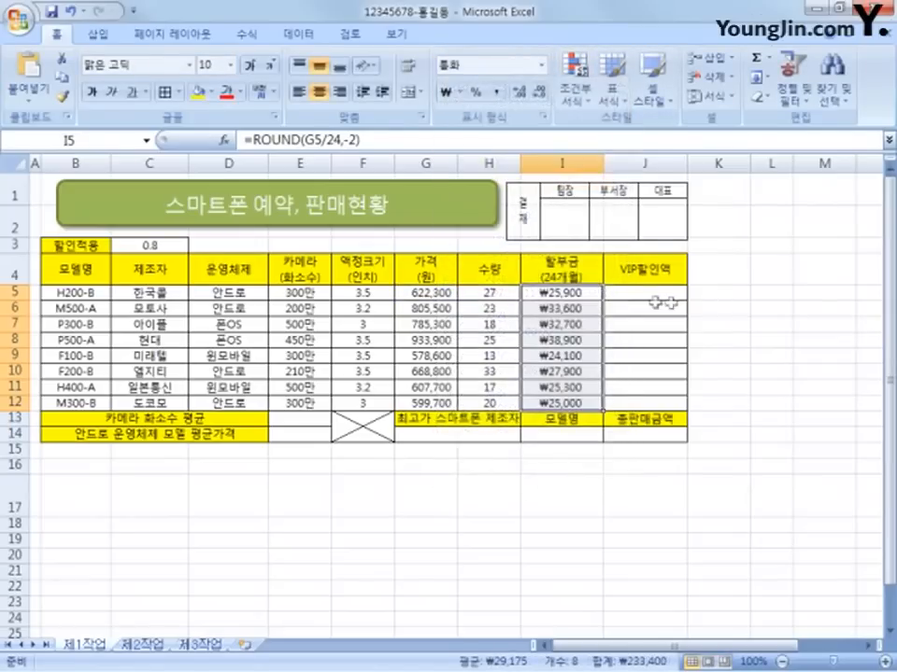
Fill the VIP할인액 cells J5:J12 with =PRODUCT(G5,$C$3) and format them as currency (통화).
drag(645, 293, 653, 399)
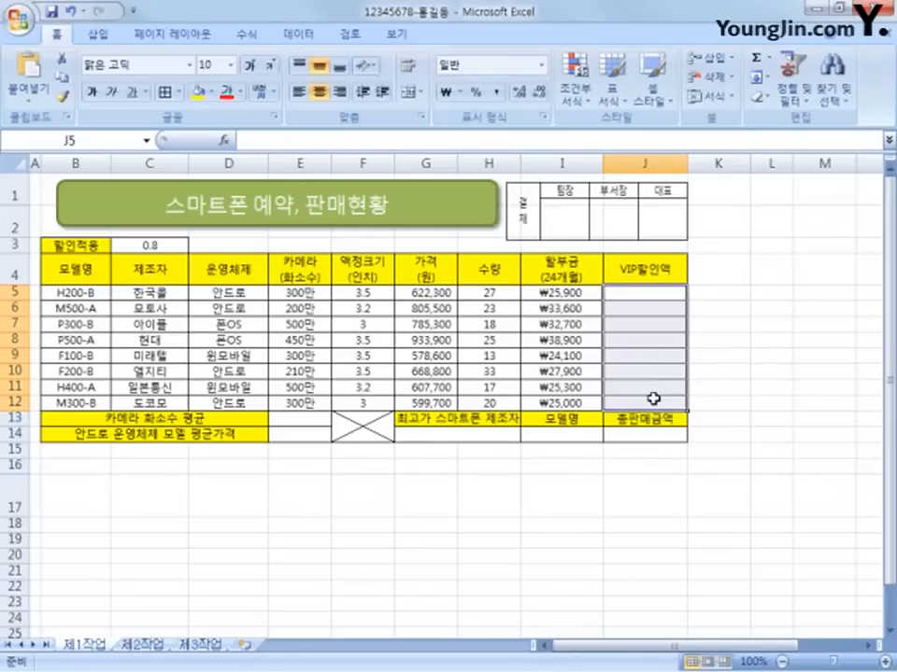
text(=)
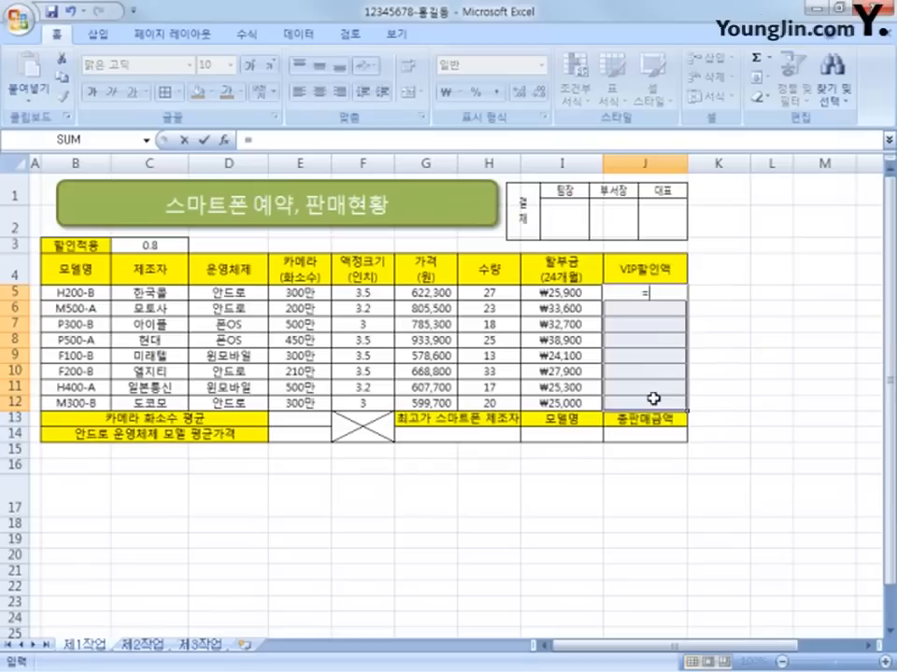
text(PRO)
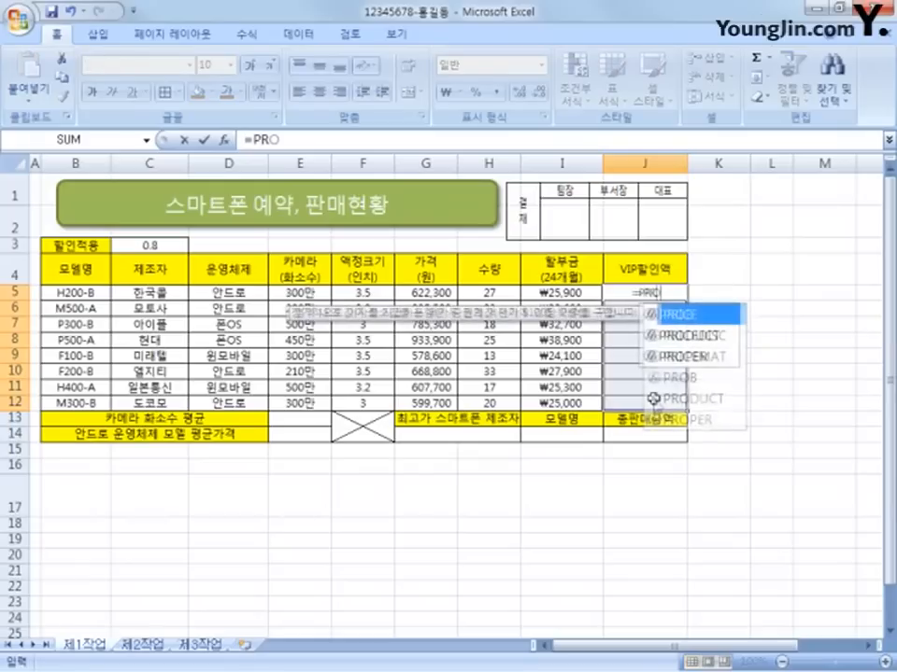
text(DUCT()
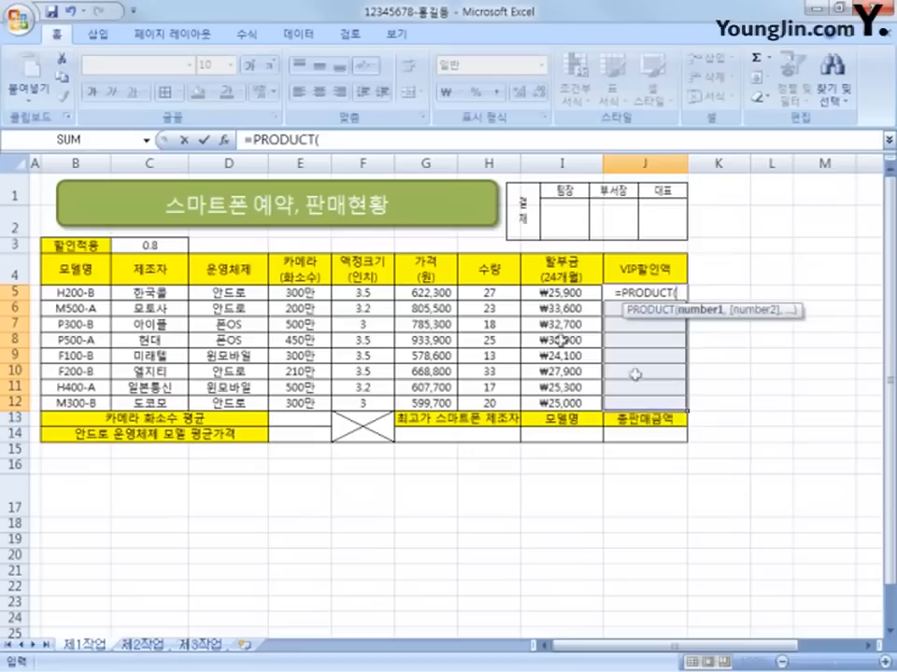
click(418, 292)
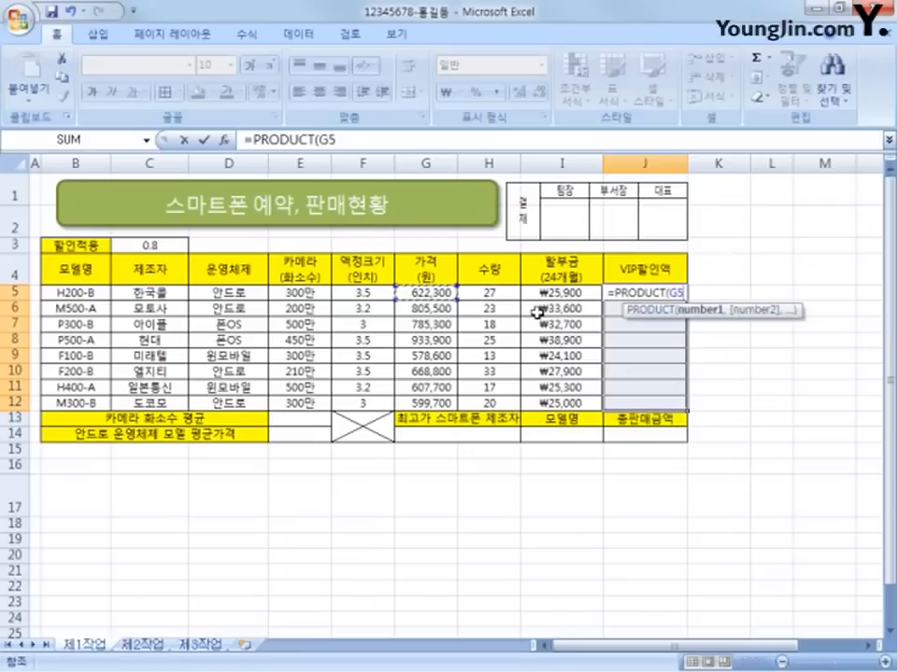
text(,)
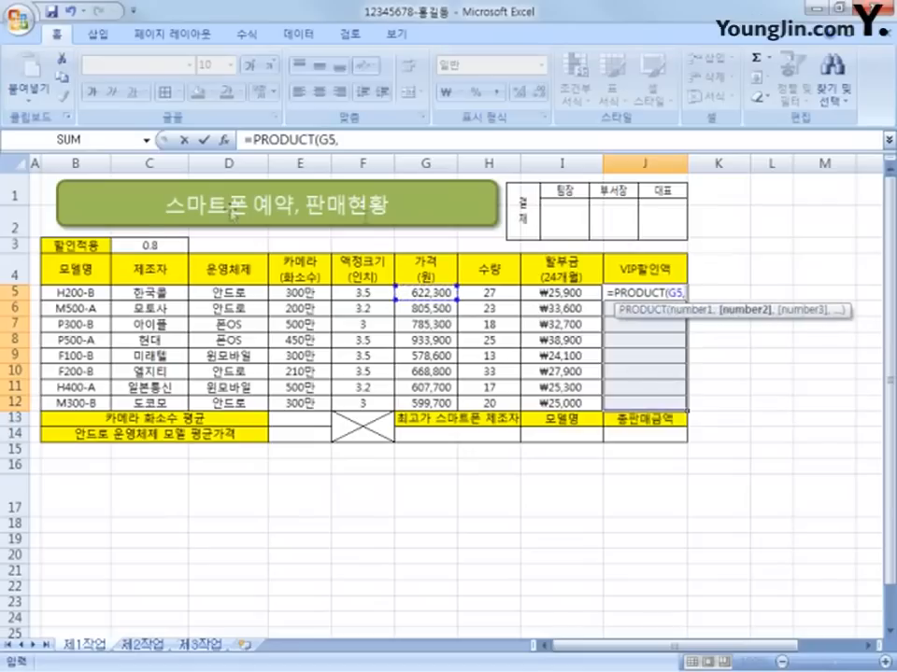
click(126, 246)
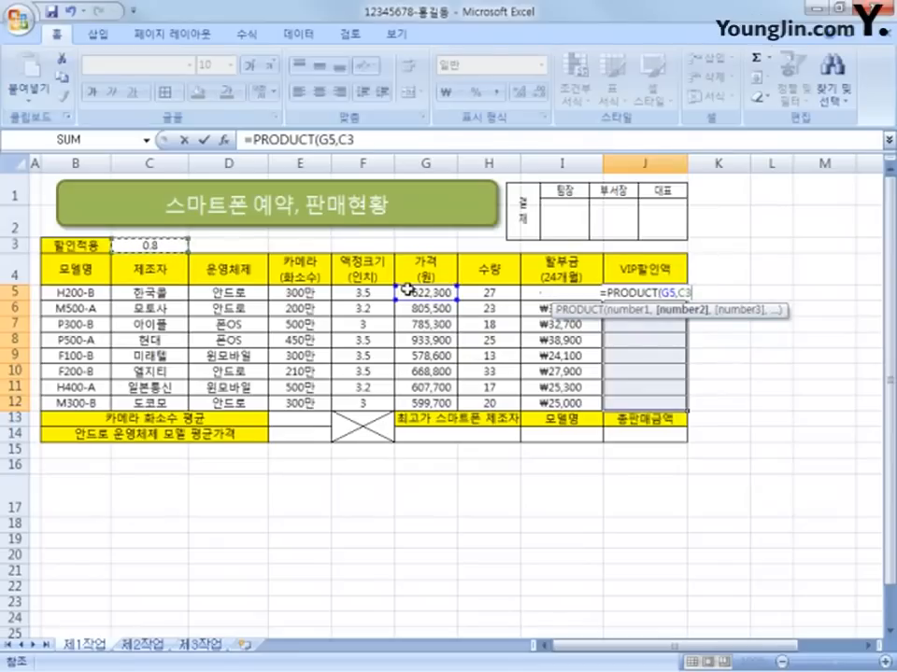
key(F4)
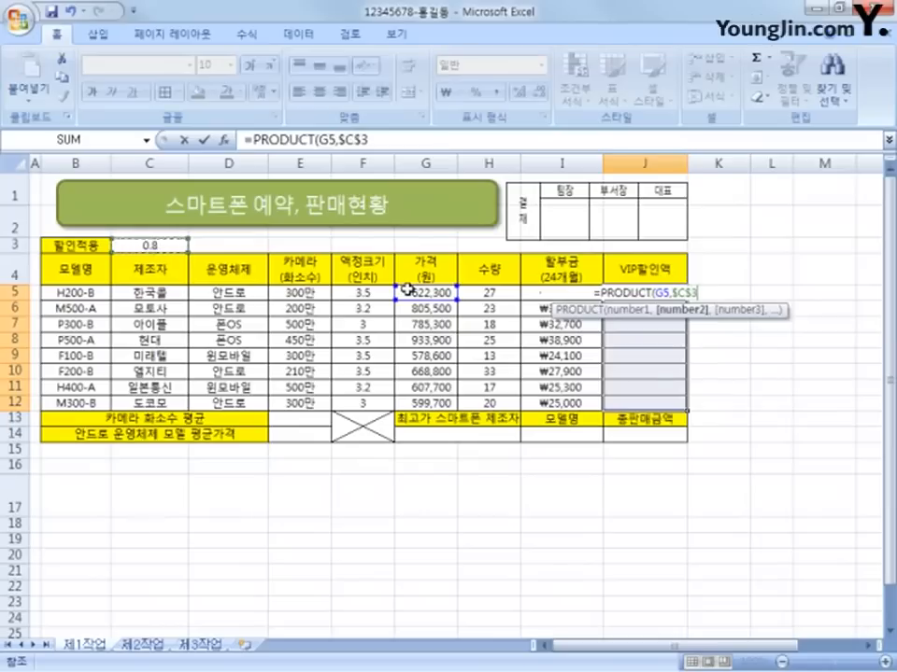
text())
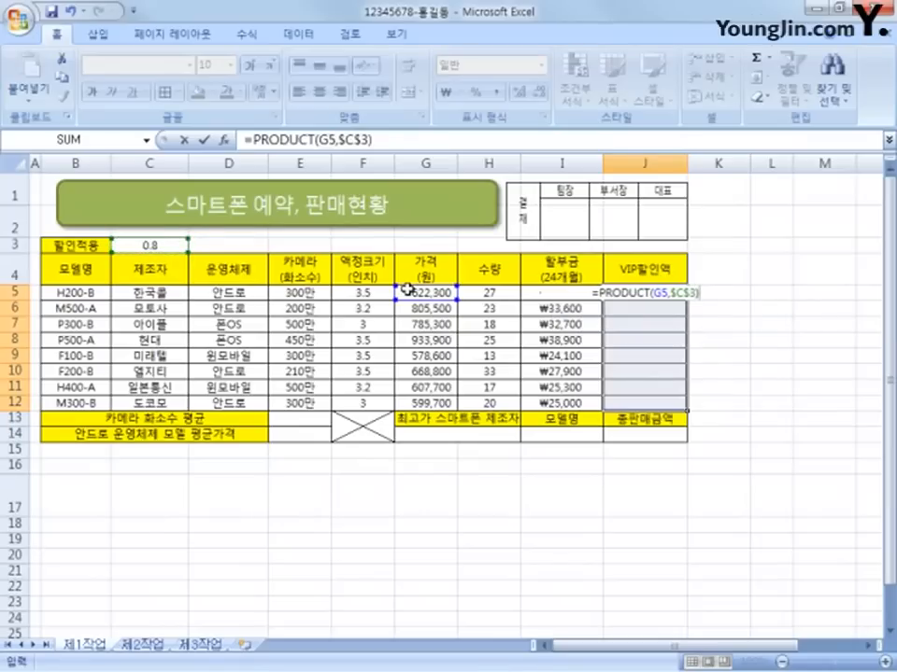
key(ctrl+Return)
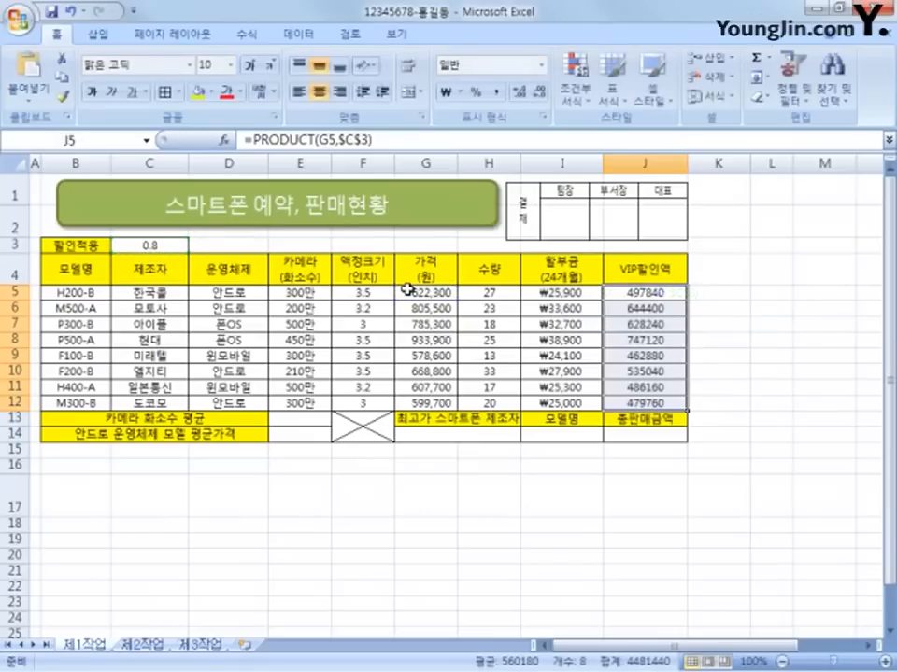
click(544, 68)
click(518, 169)
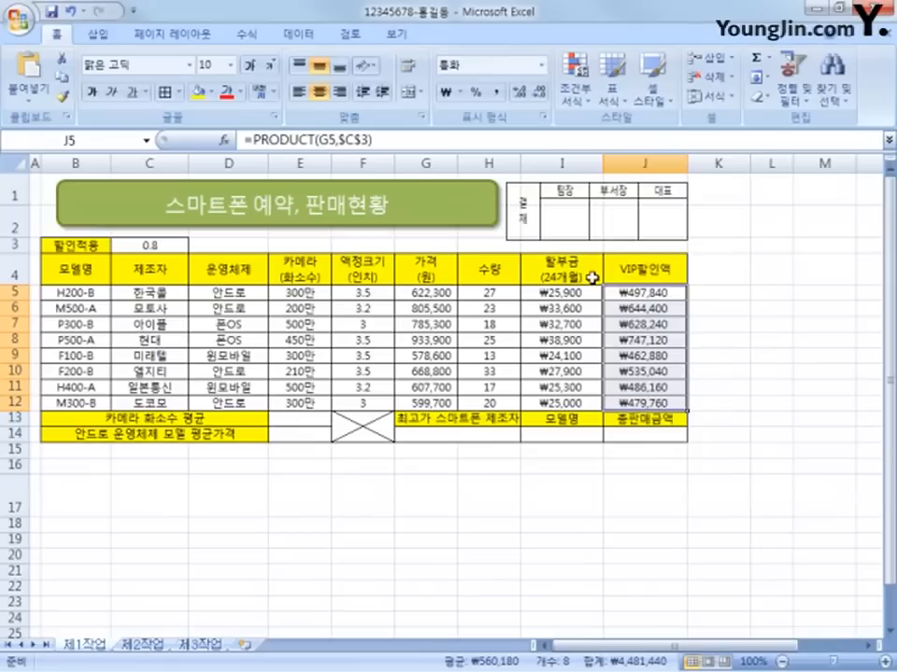
Calculate the camera pixel average in E13 with =AVERAGE(화소수) and check the formula against the named range E5:E12.
click(299, 417)
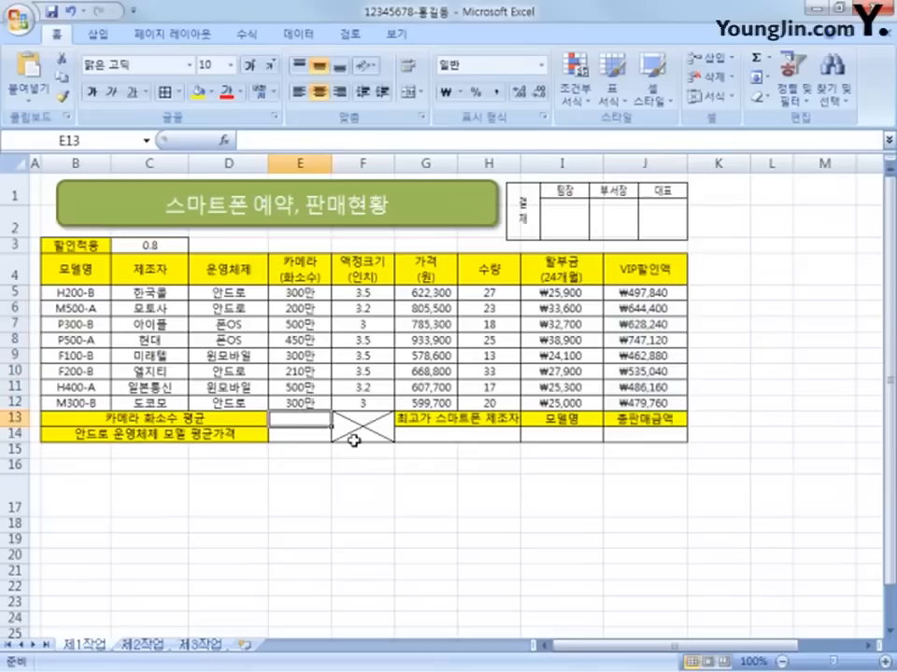
text(=AVERAG)
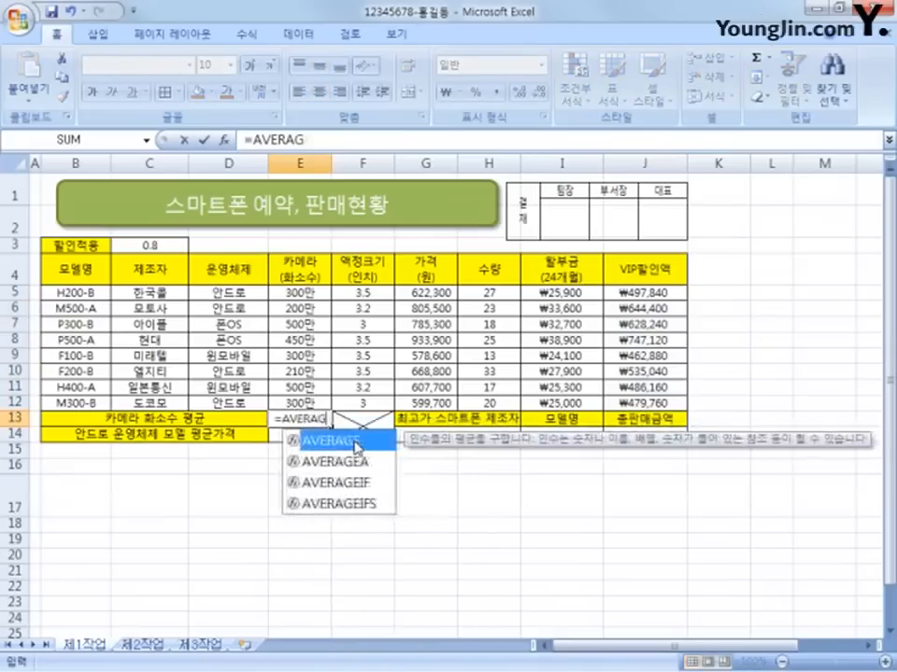
double_click(356, 448)
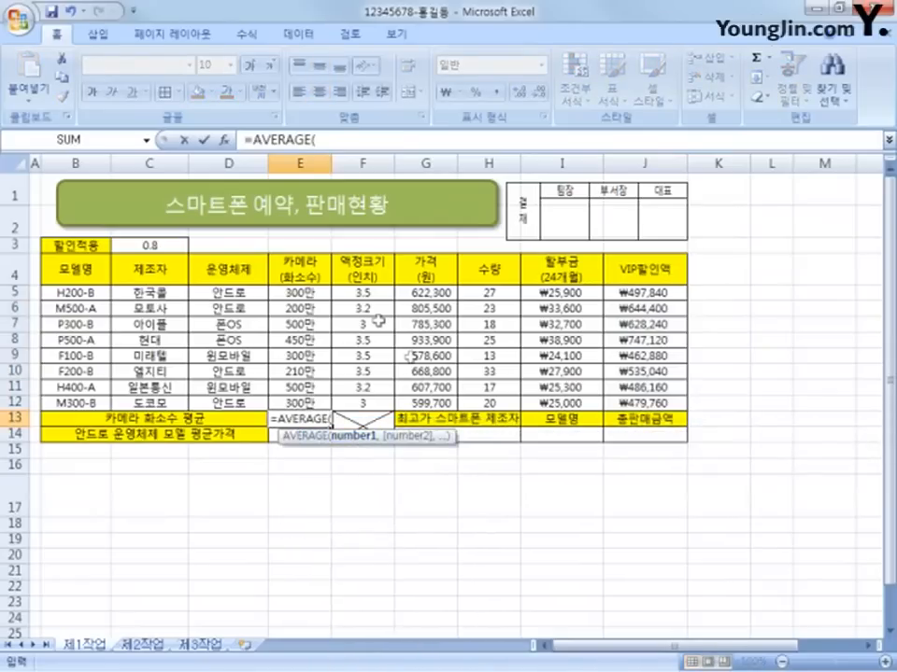
text(화소수))
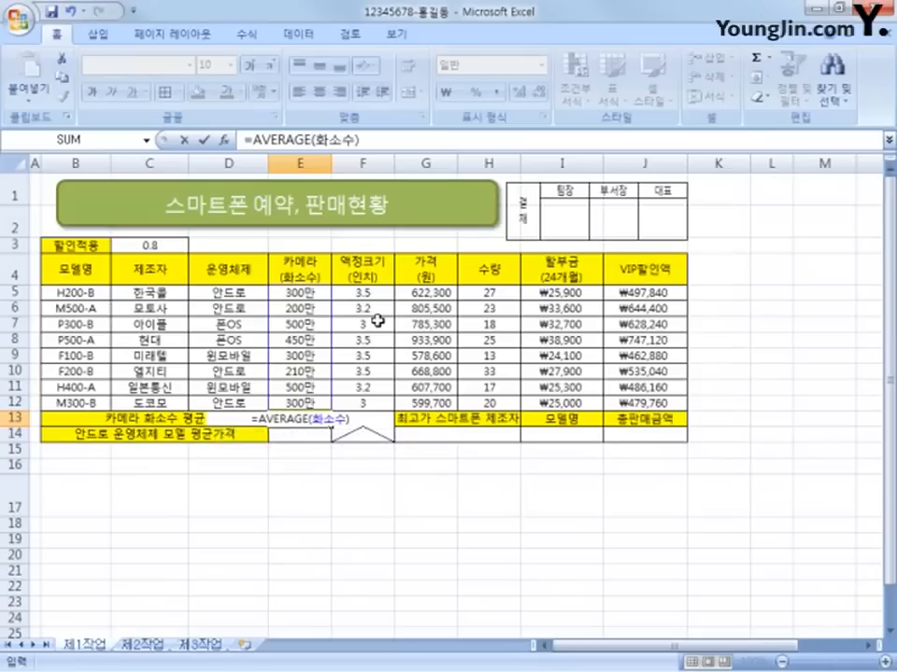
key(Return)
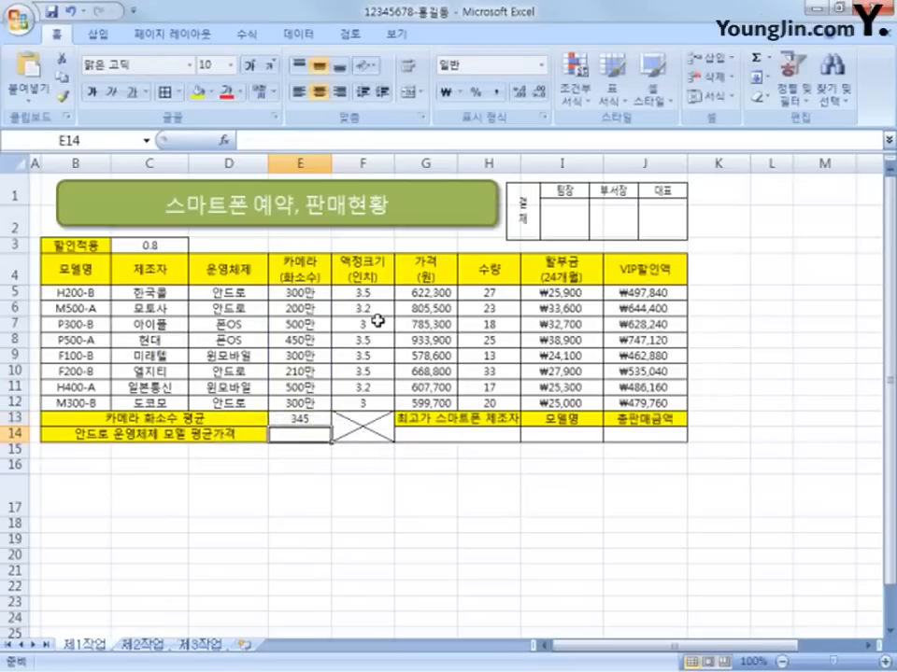
click(299, 419)
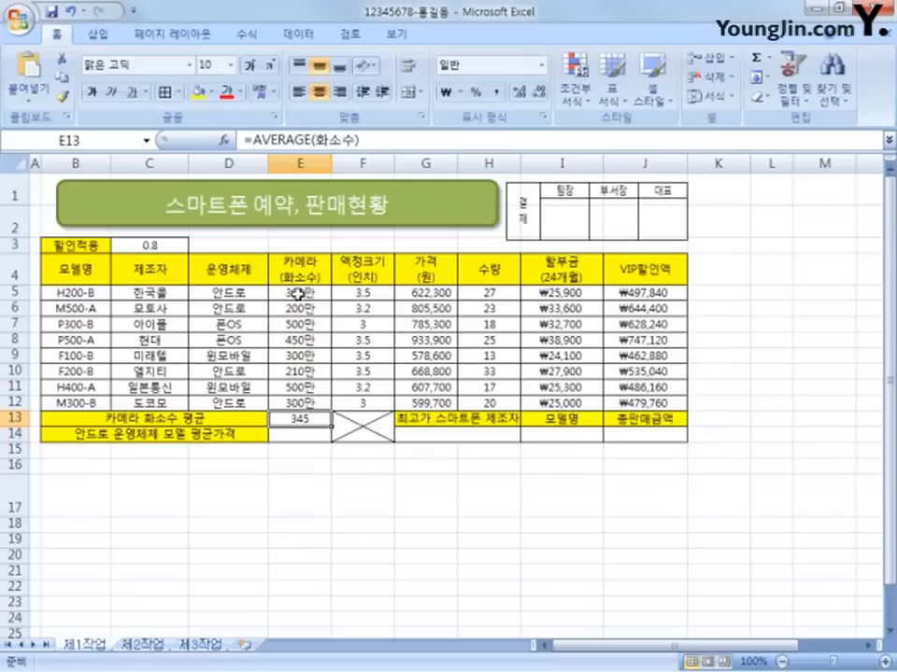
drag(297, 293, 301, 403)
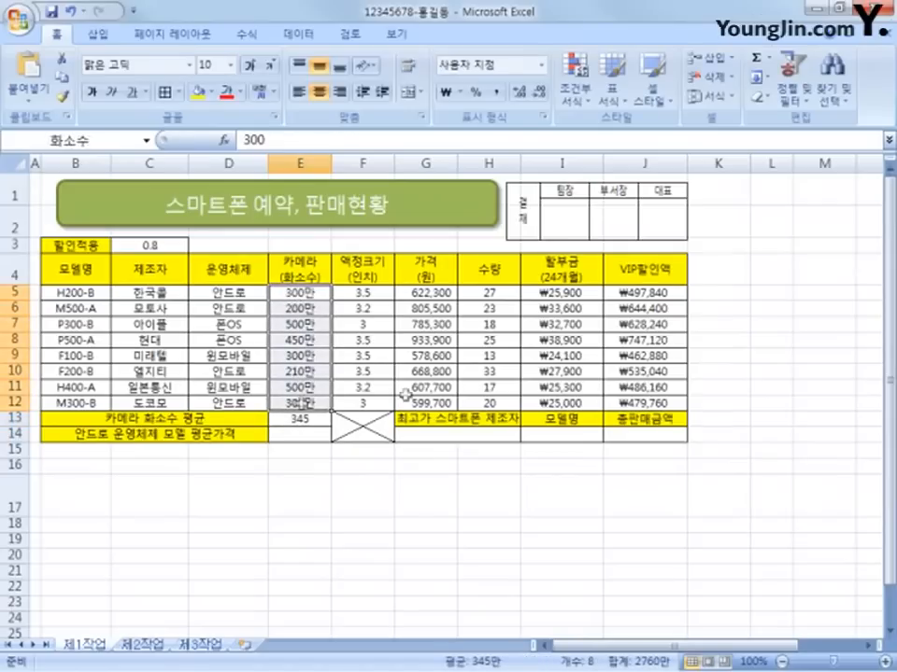
Calculate the average price of the 안드로 operating-system models in E14 with =DAVERAGE(B4:H12,6,D4:D5).
click(317, 434)
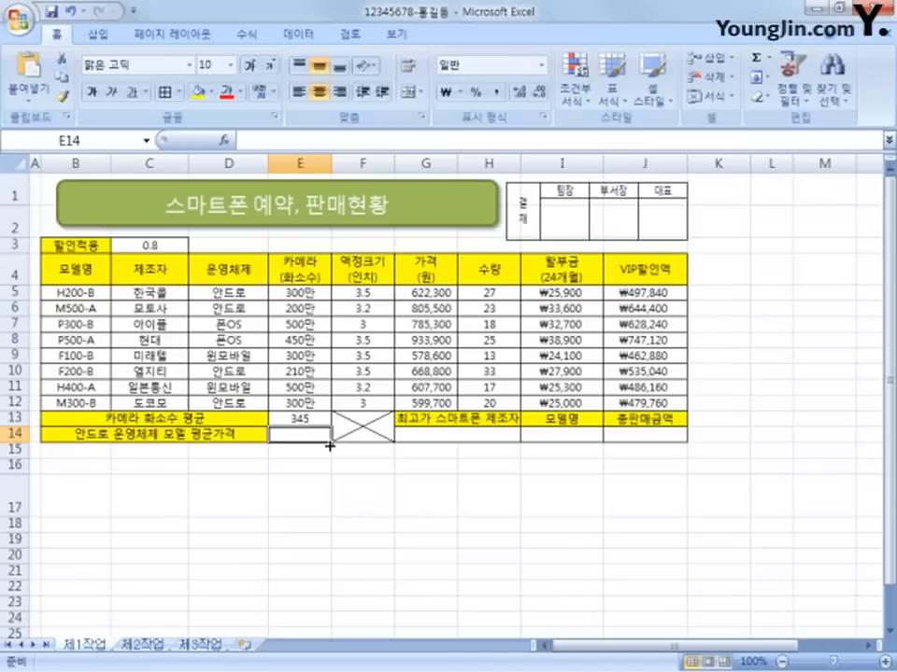
text(=)
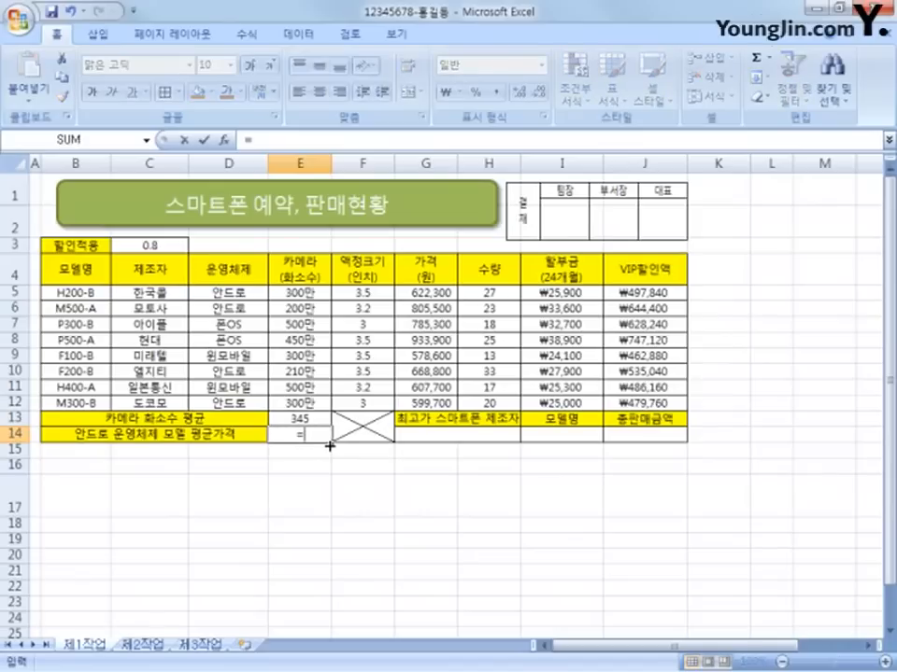
text(ㅇ)
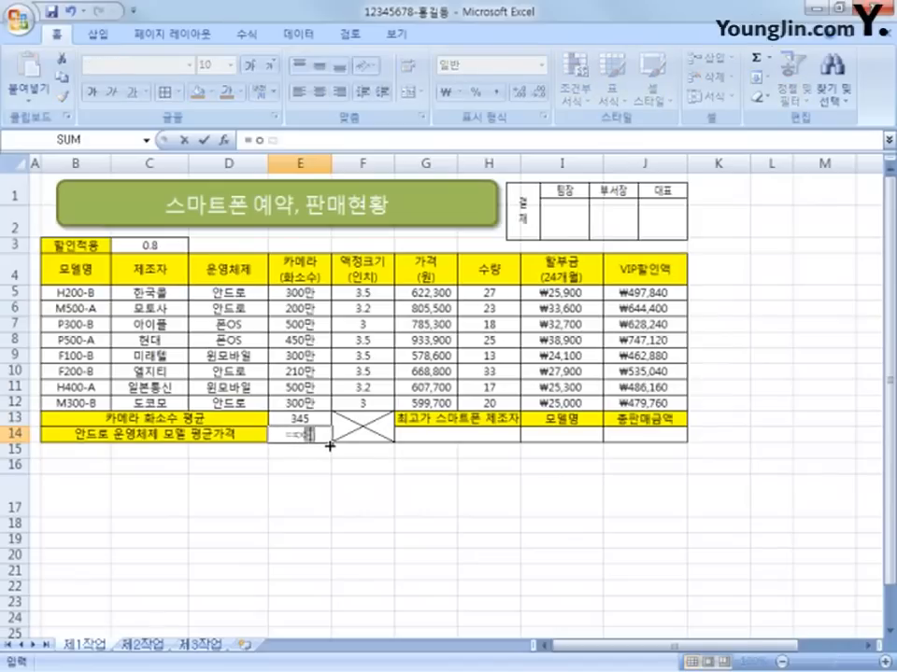
key(BackSpace)
text(DAVERAGE)
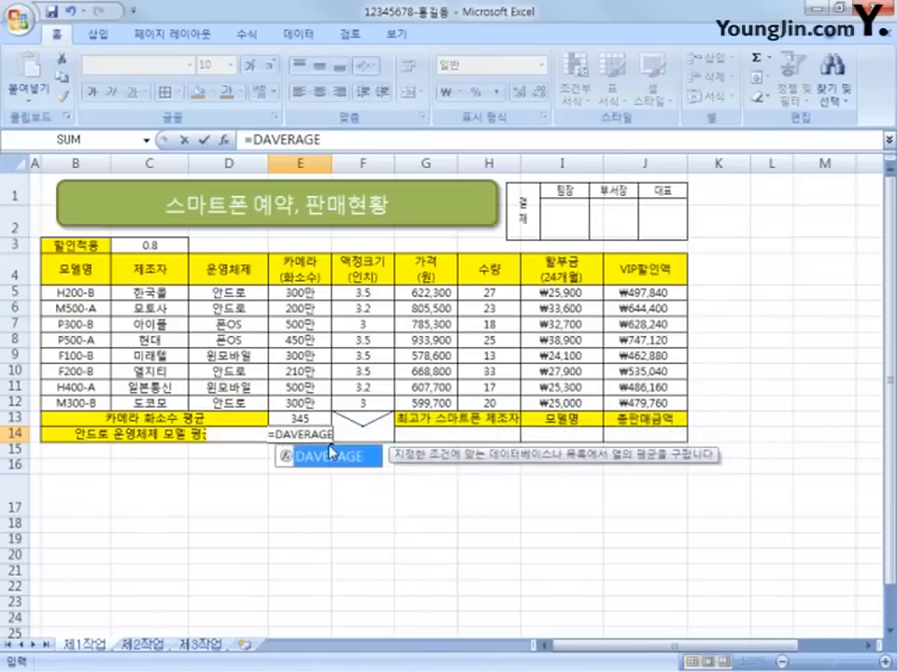
double_click(330, 452)
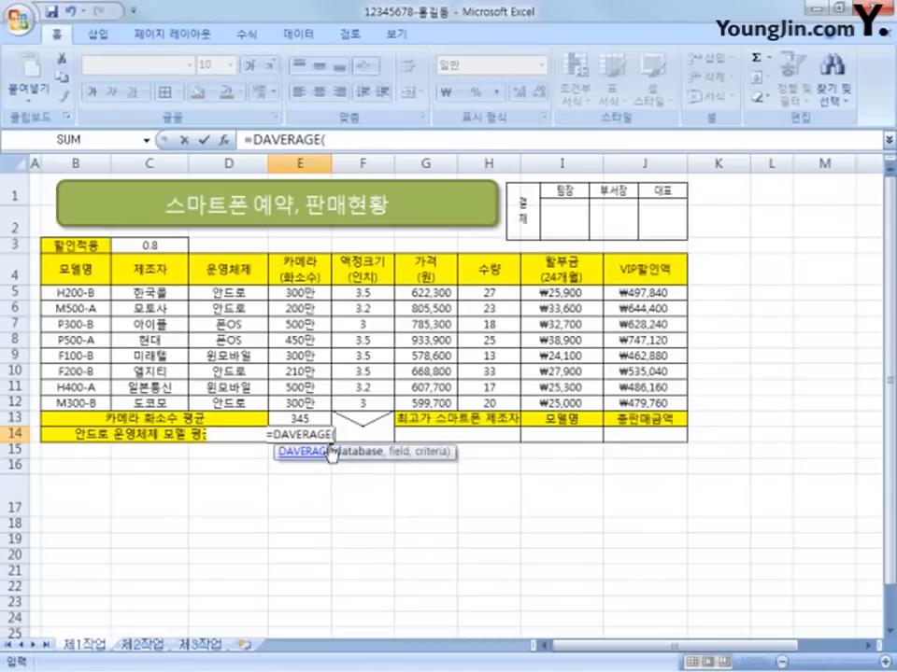
drag(79, 265, 478, 401)
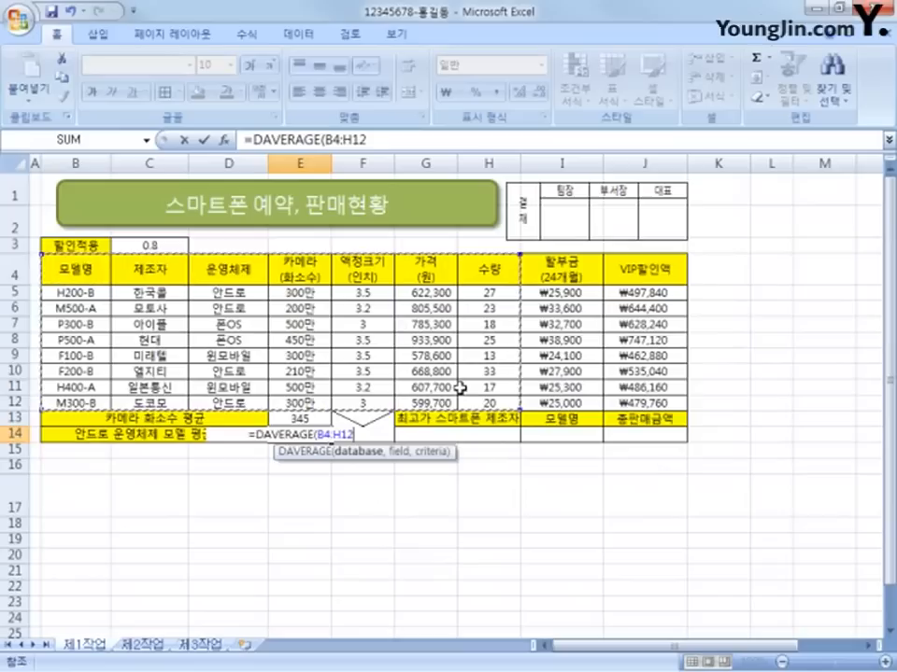
text(,6)
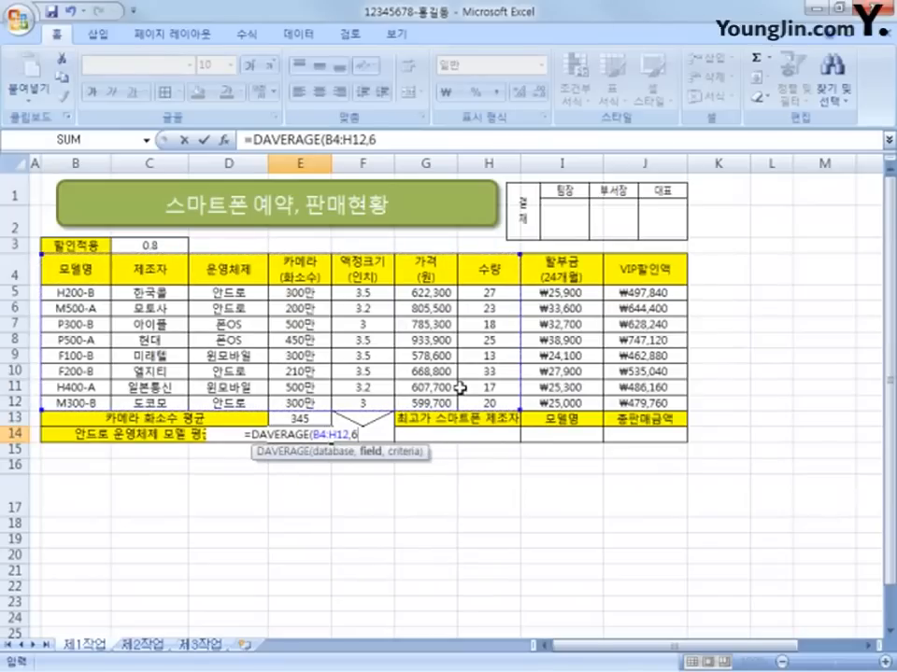
text(,)
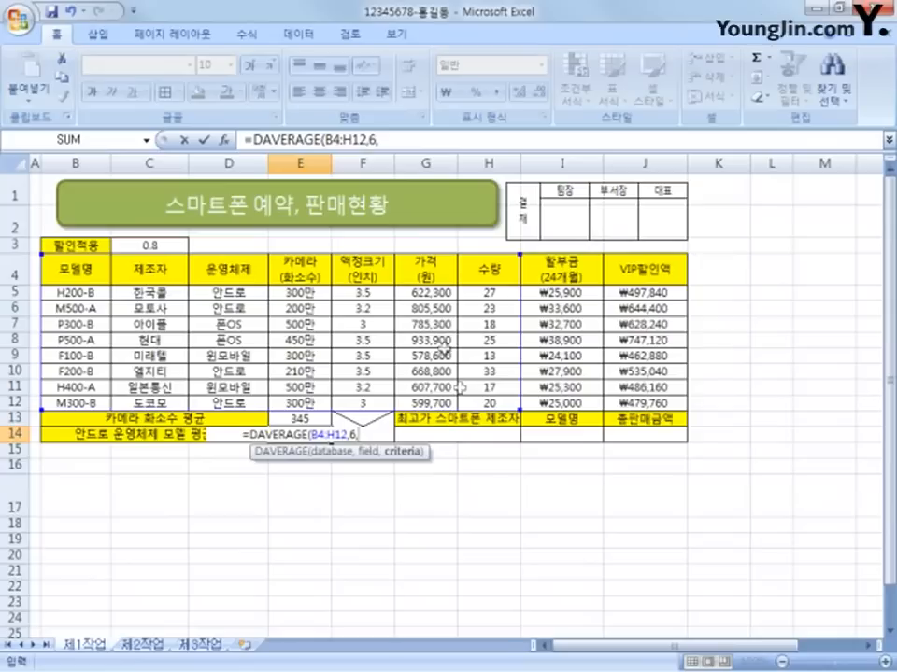
drag(240, 270, 241, 294)
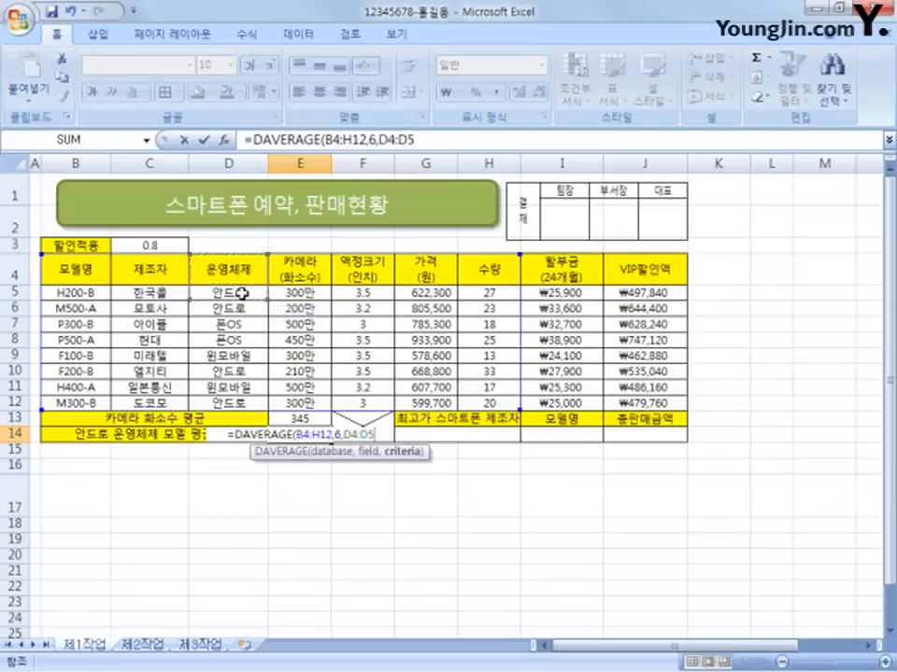
text())
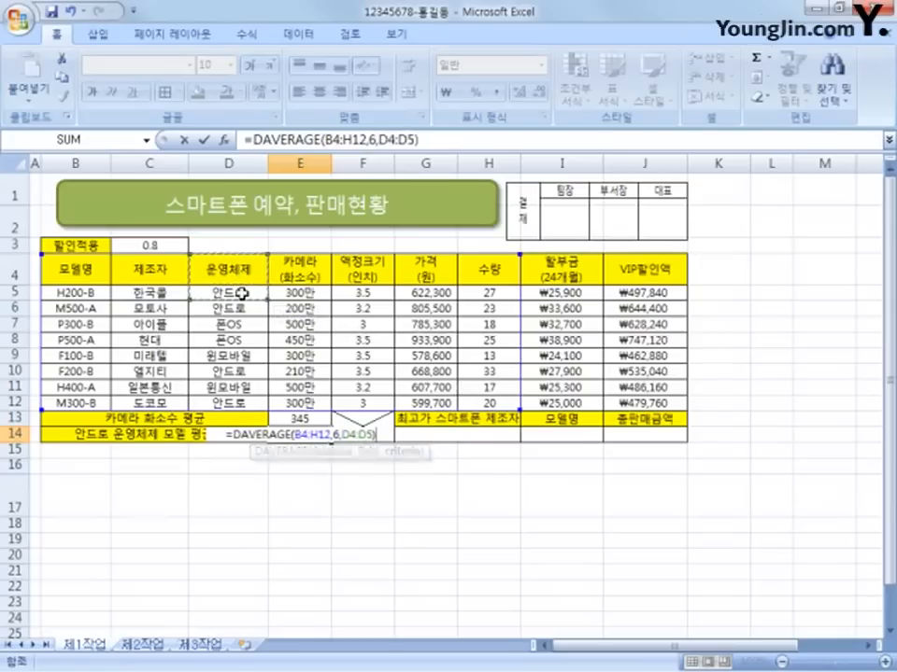
key(Return)
key(Up)
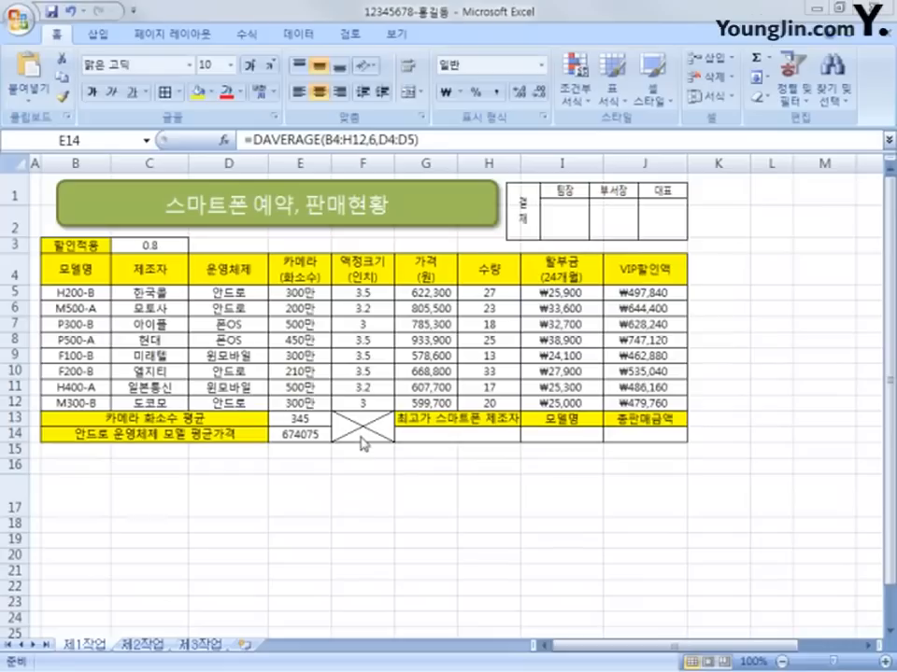
Write =INDEX(C5:G12,MATCH(MAX(G5:G12),G5:G12,0),1) in G14 to find the manufacturer of the most expensive smartphone.
click(411, 432)
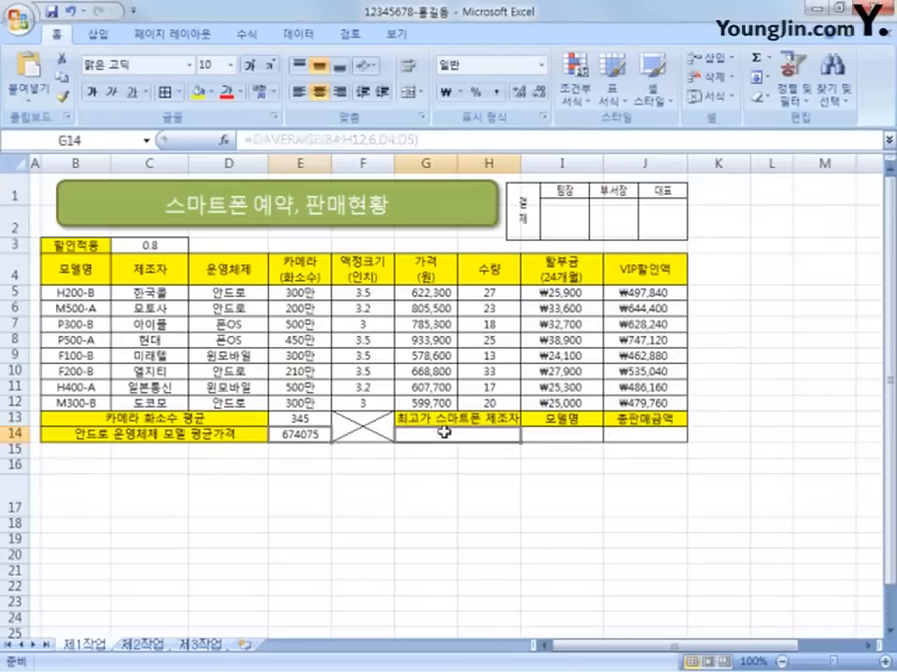
text(=IND)
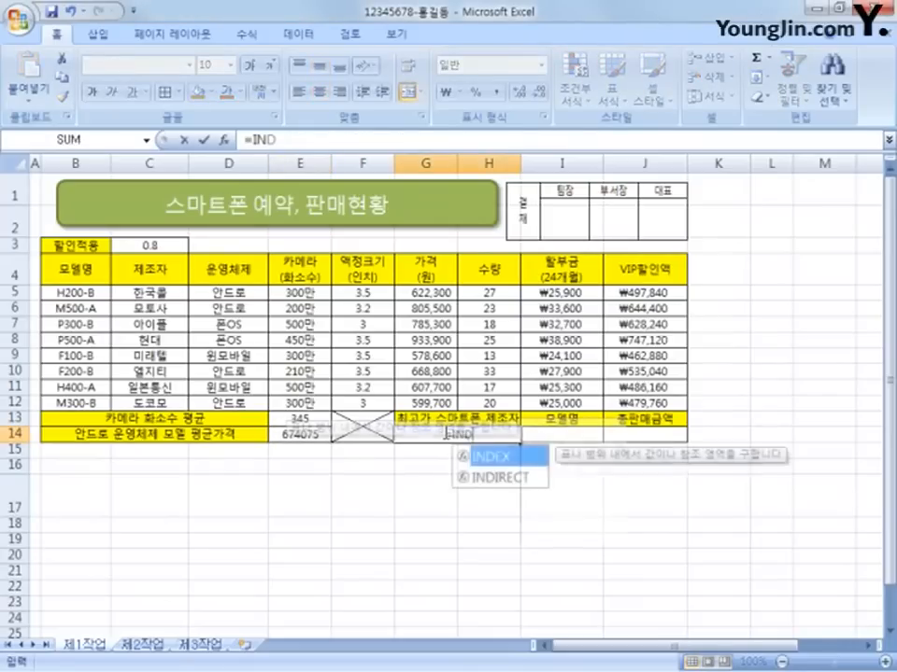
text(EX()
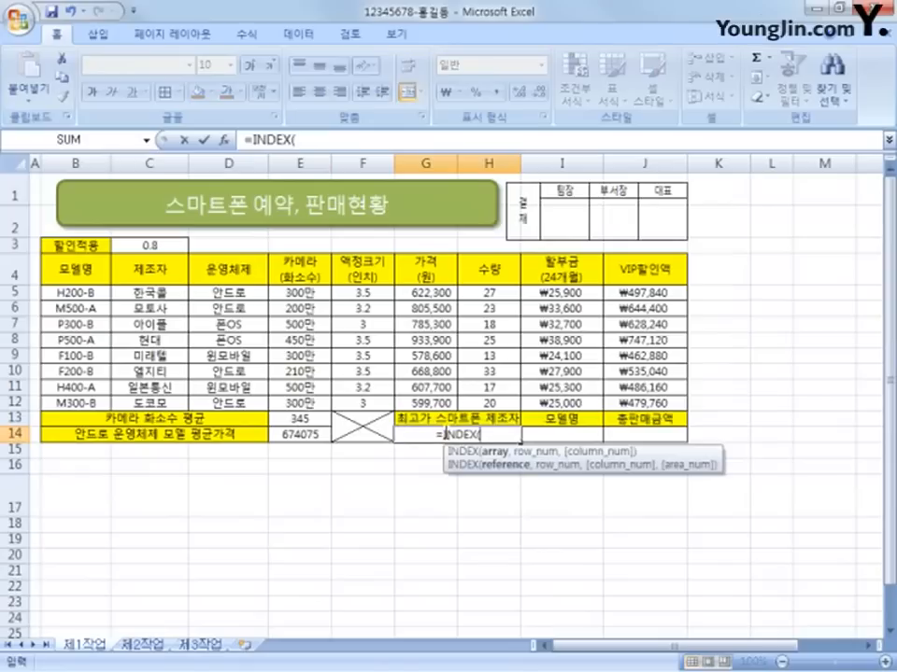
drag(150, 293, 448, 396)
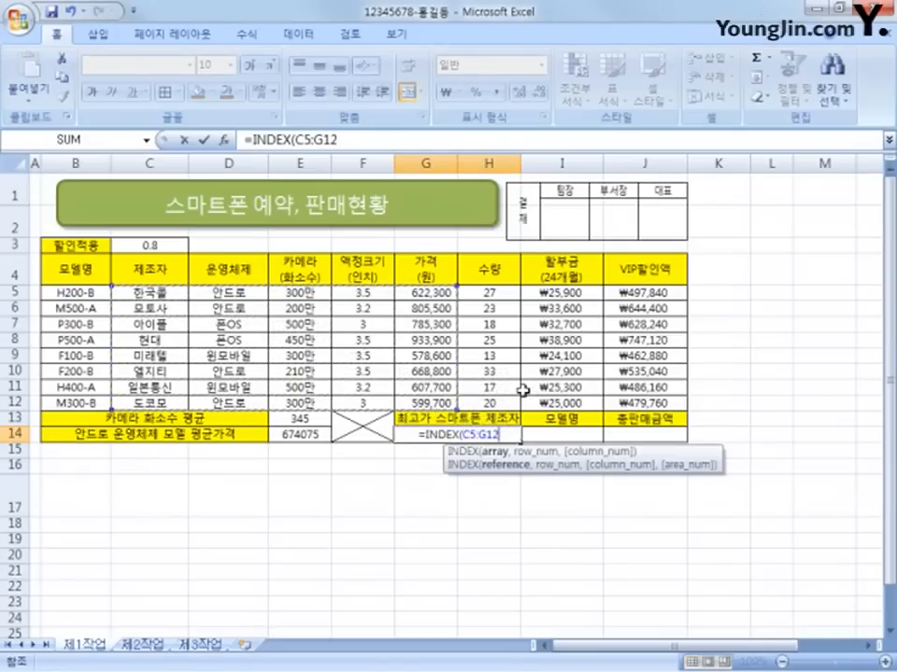
text(,)
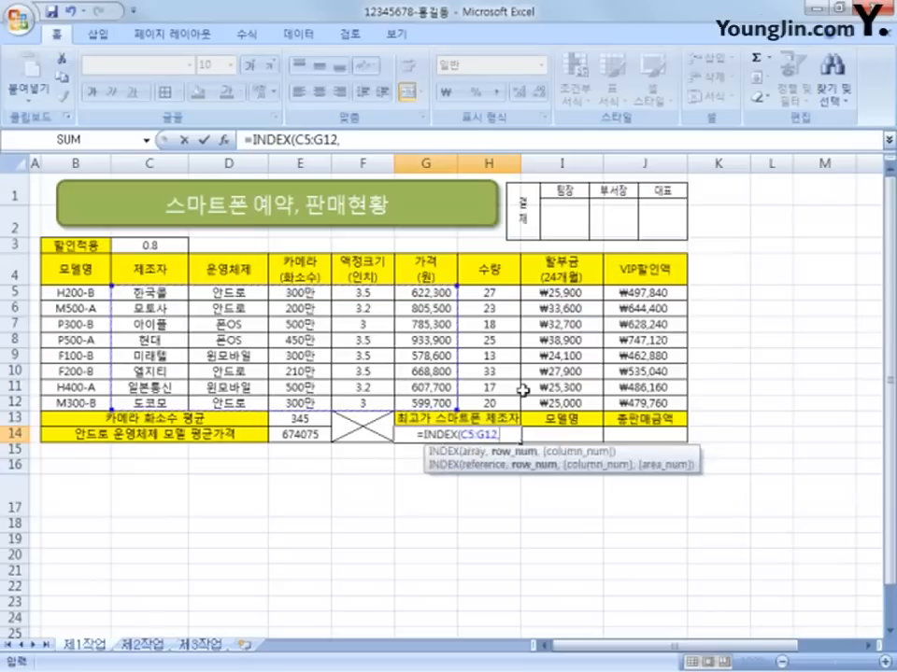
text(MATCH)
text(()
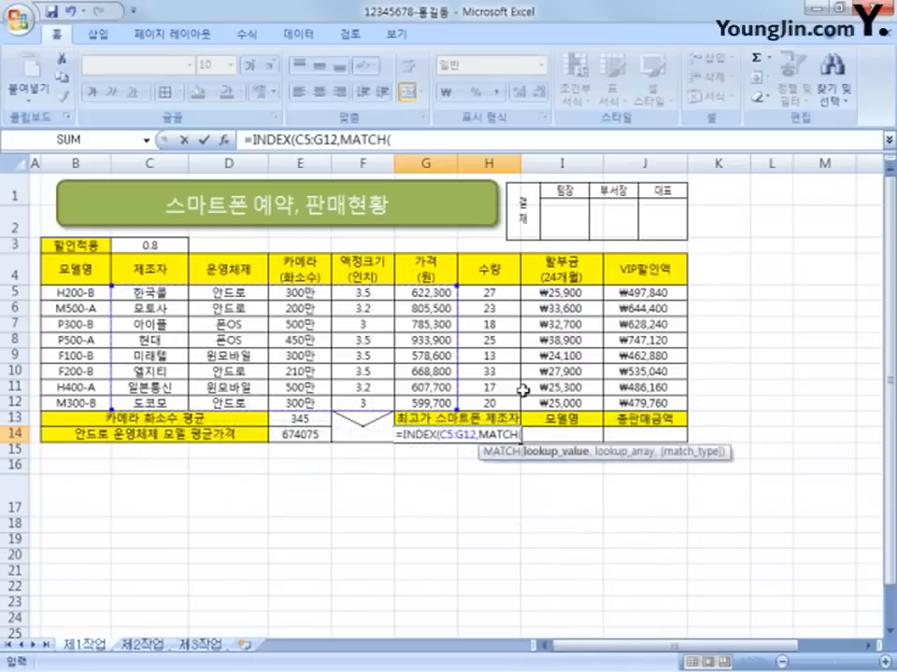
text(MAX)
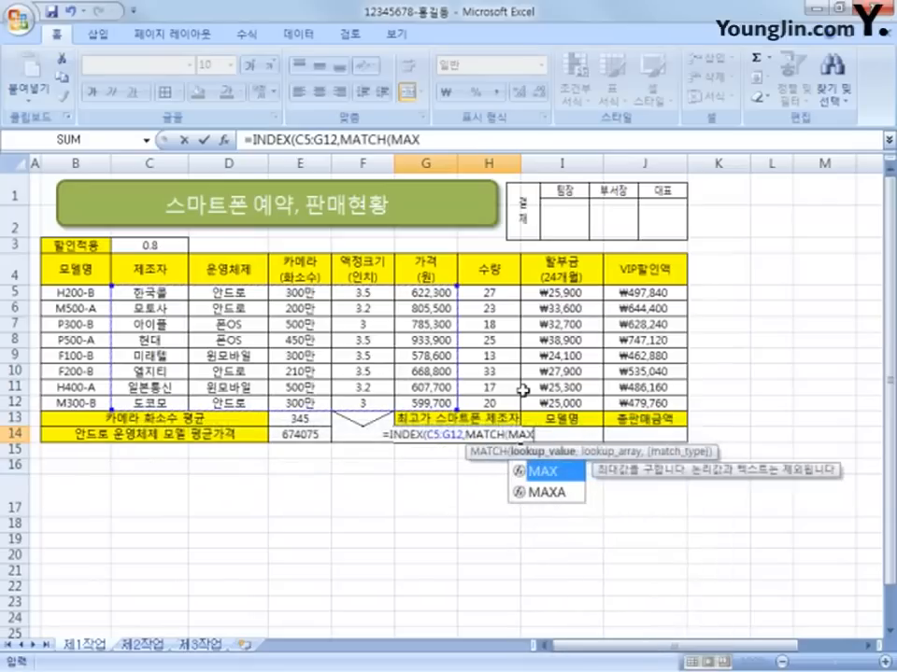
text(()
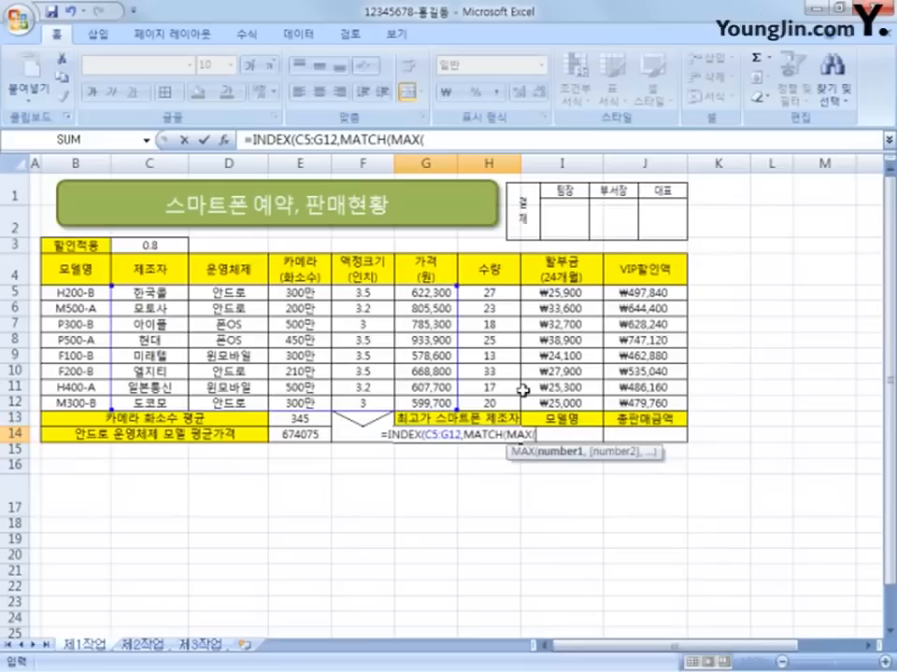
drag(422, 291, 441, 406)
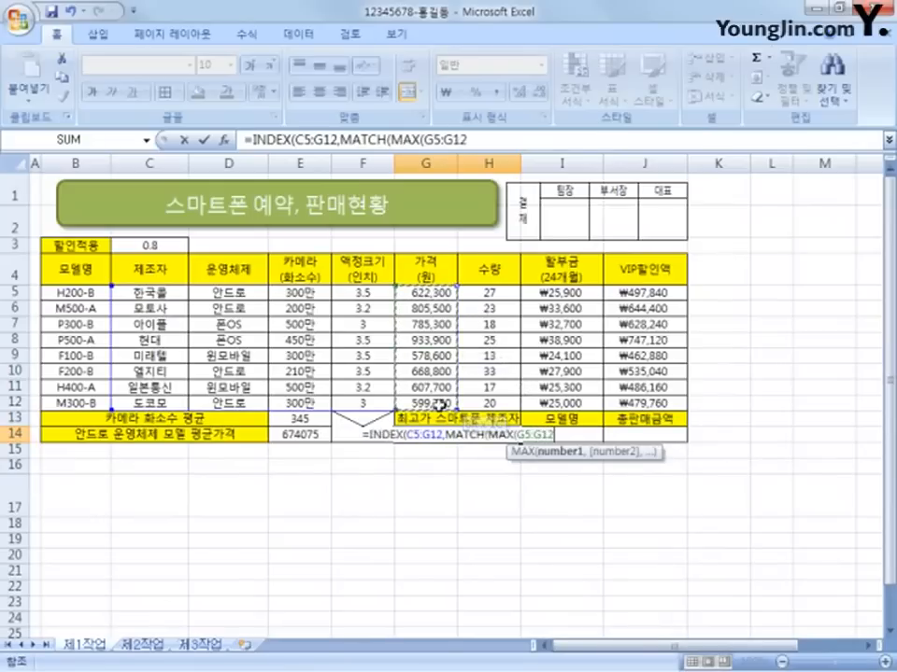
text(),)
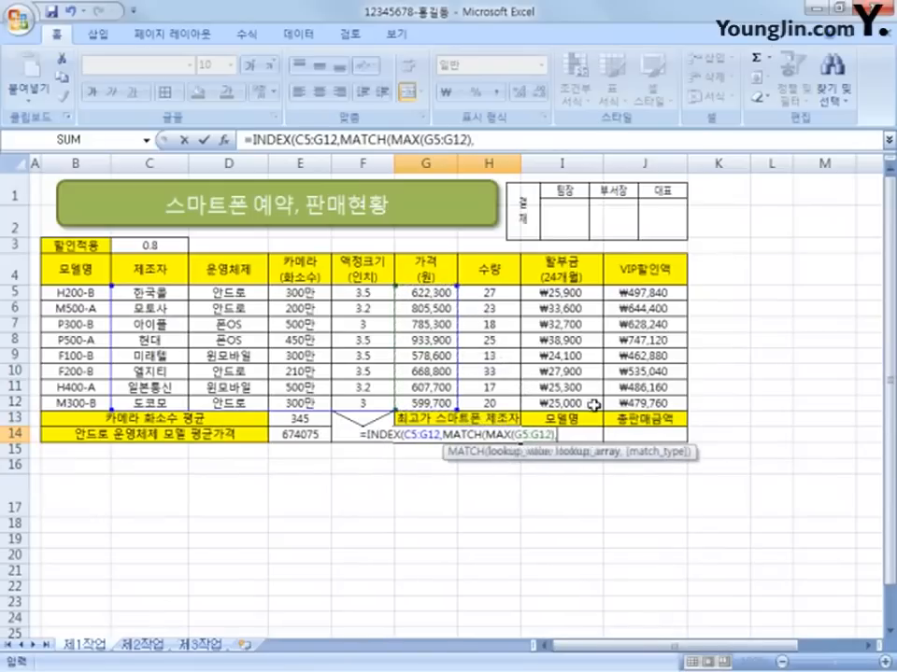
drag(425, 291, 452, 400)
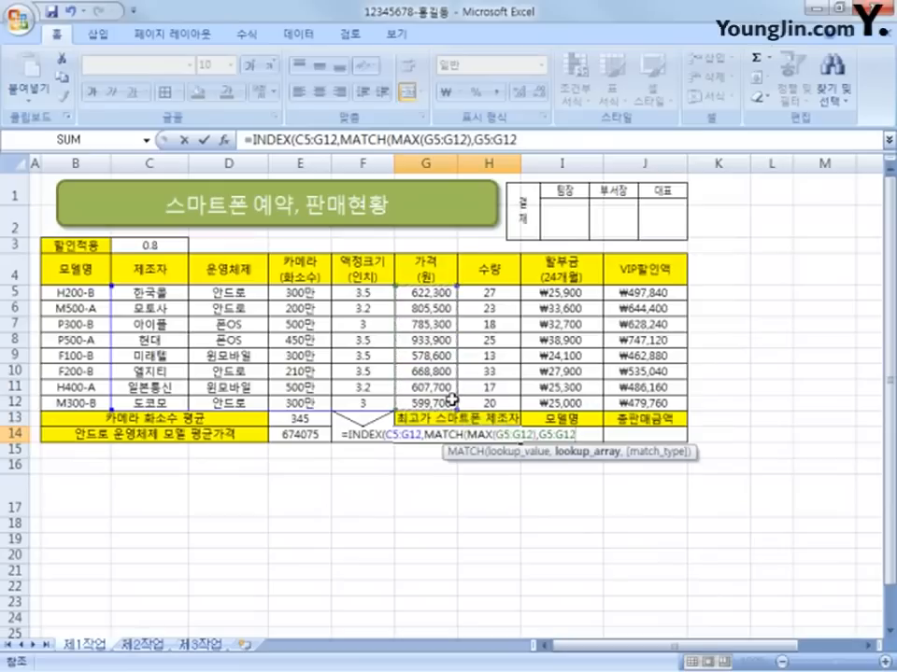
text(,0),1)
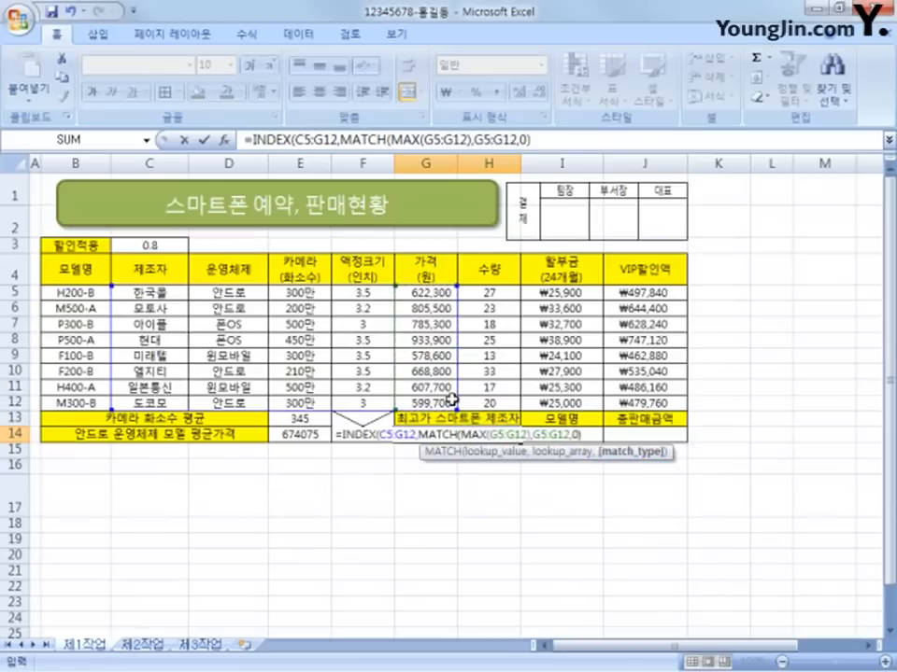
text())
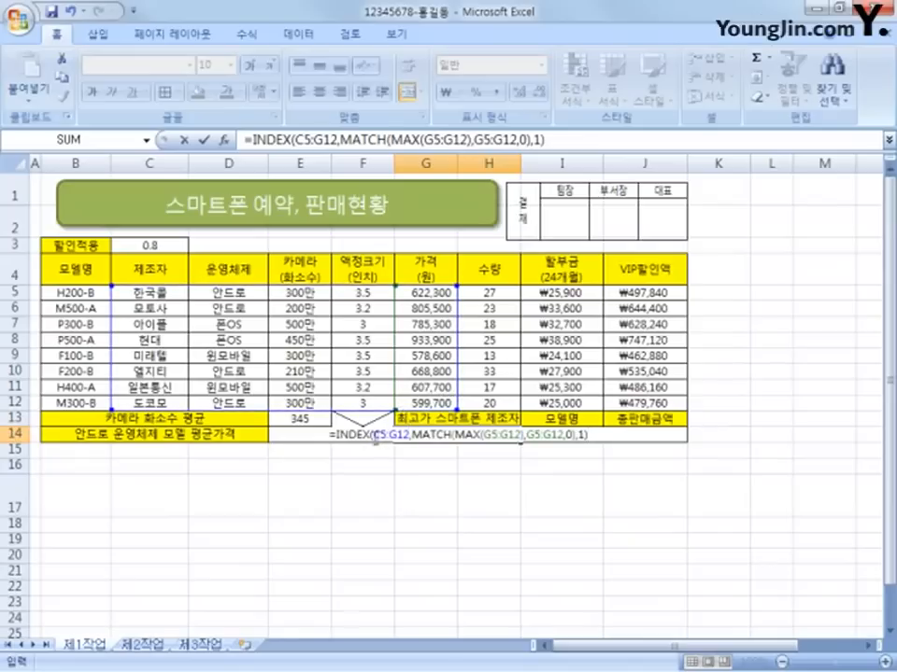
Examine the G14 formula's range C5:G12, nested MATCH and MAX arguments and column number 1, and commit the formula.
drag(371, 437, 408, 437)
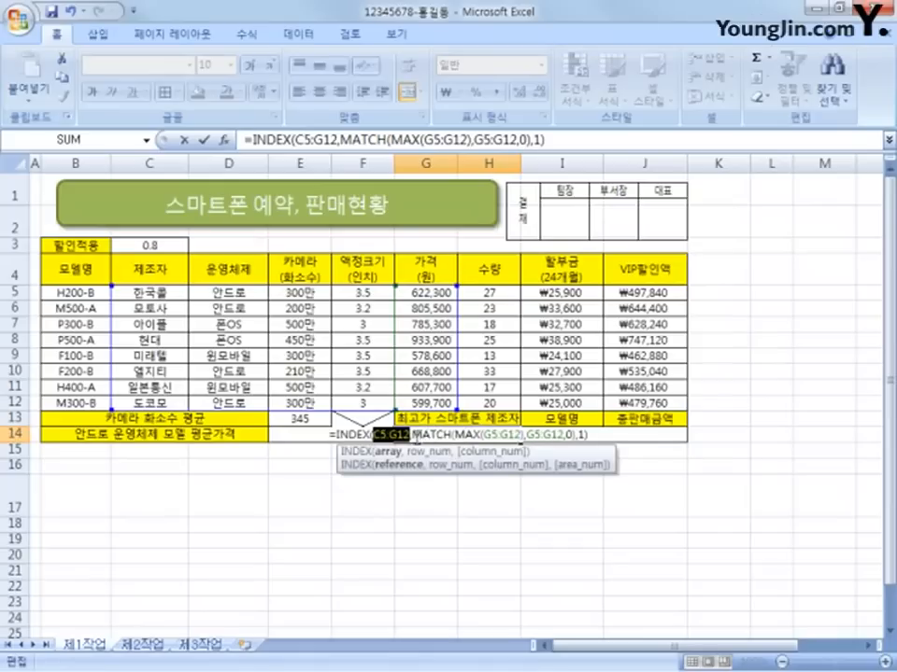
drag(412, 436, 574, 440)
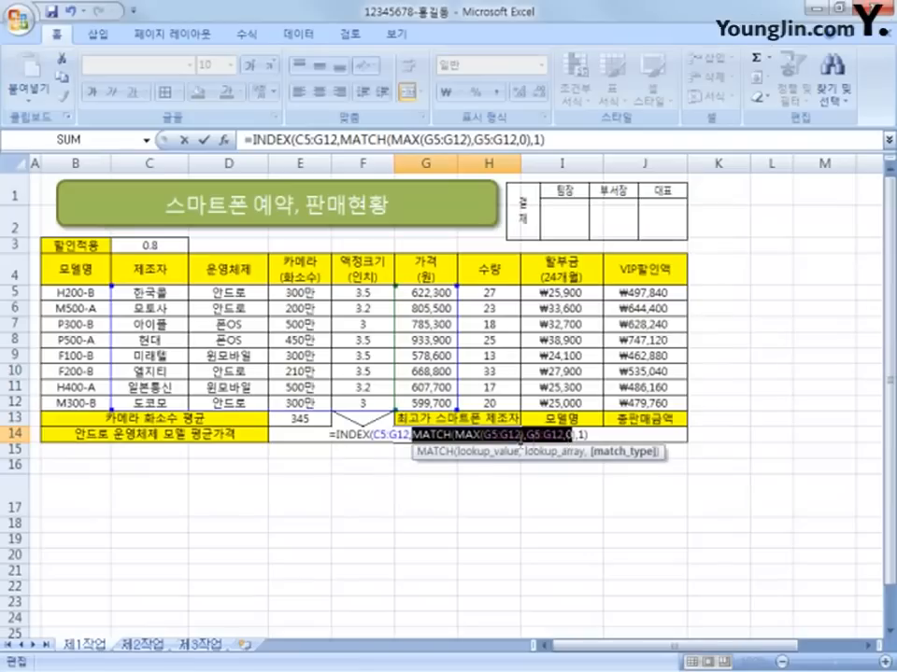
drag(479, 436, 456, 437)
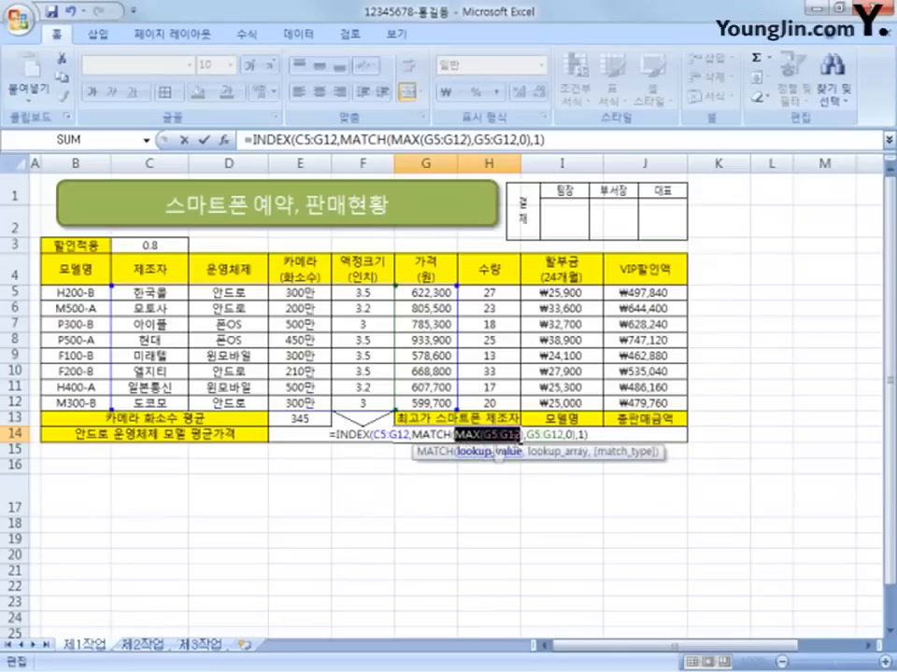
drag(562, 436, 524, 436)
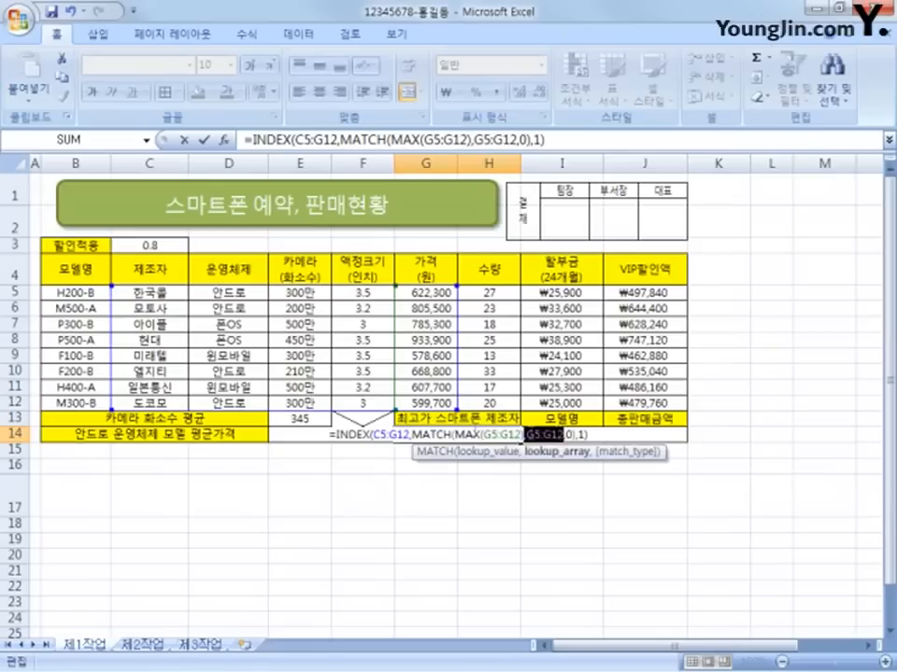
drag(414, 436, 564, 437)
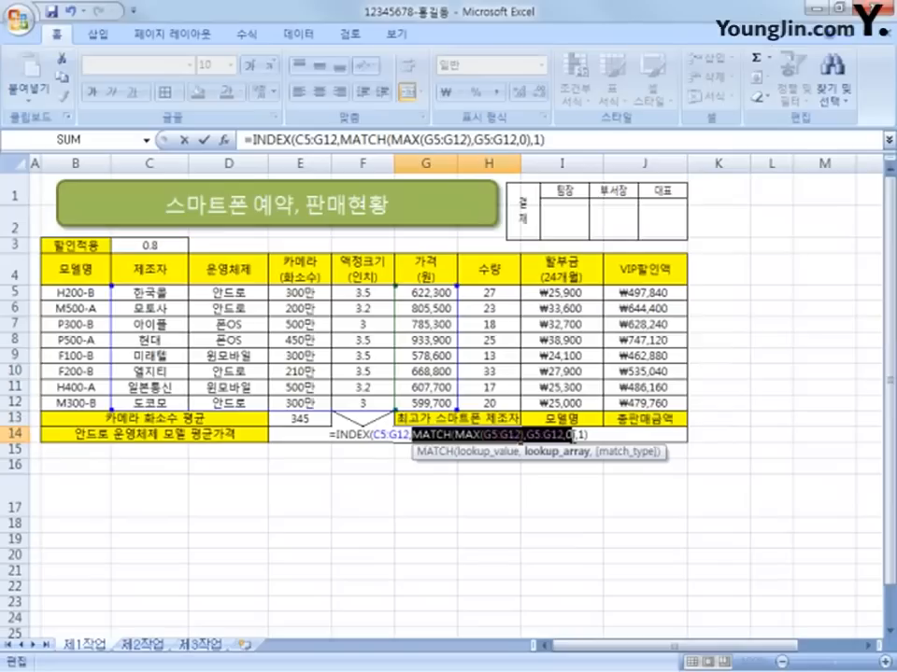
drag(571, 437, 566, 437)
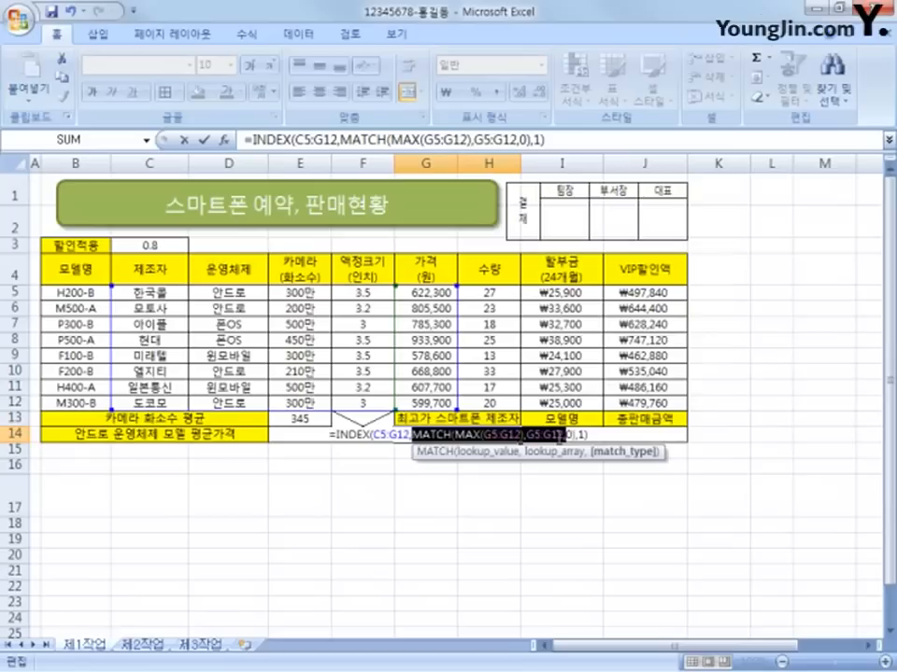
click(581, 435)
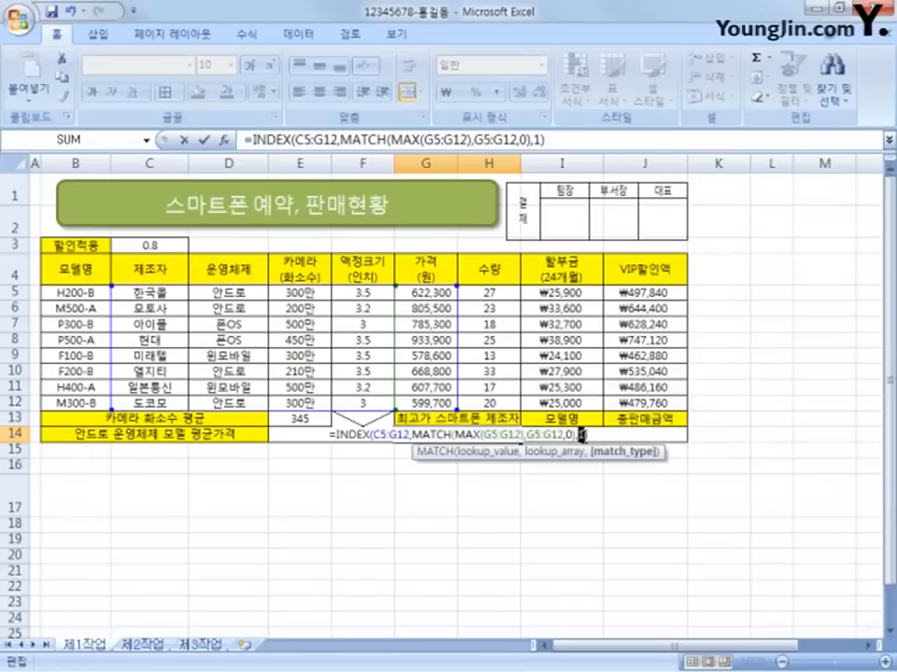
double_click(581, 436)
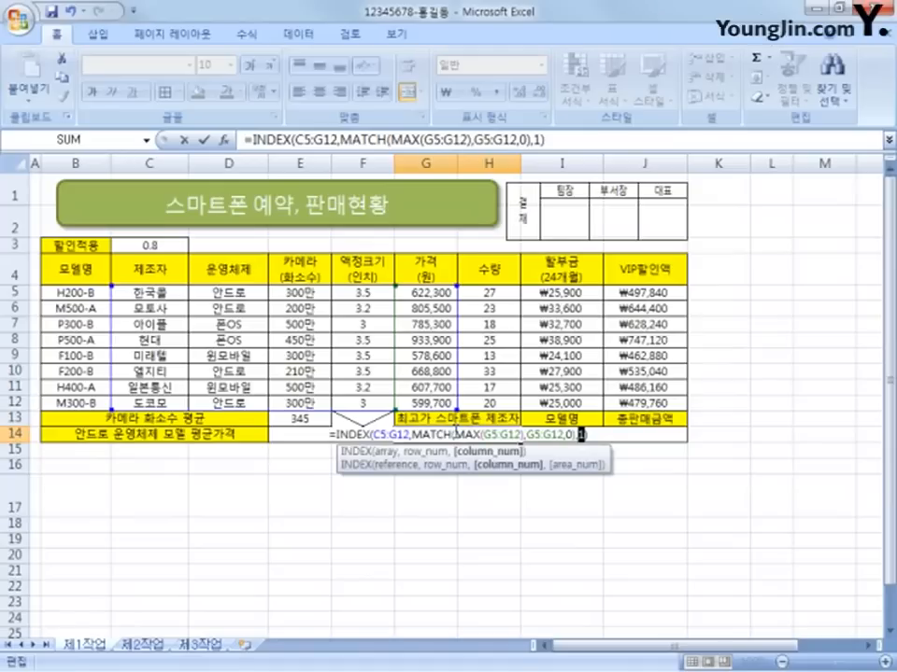
key(Return)
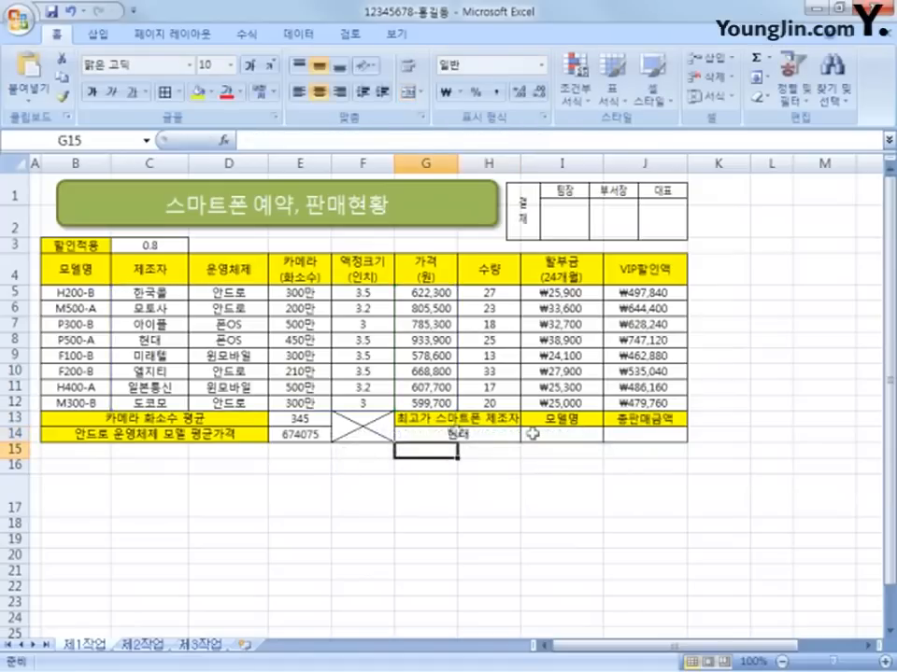
click(494, 435)
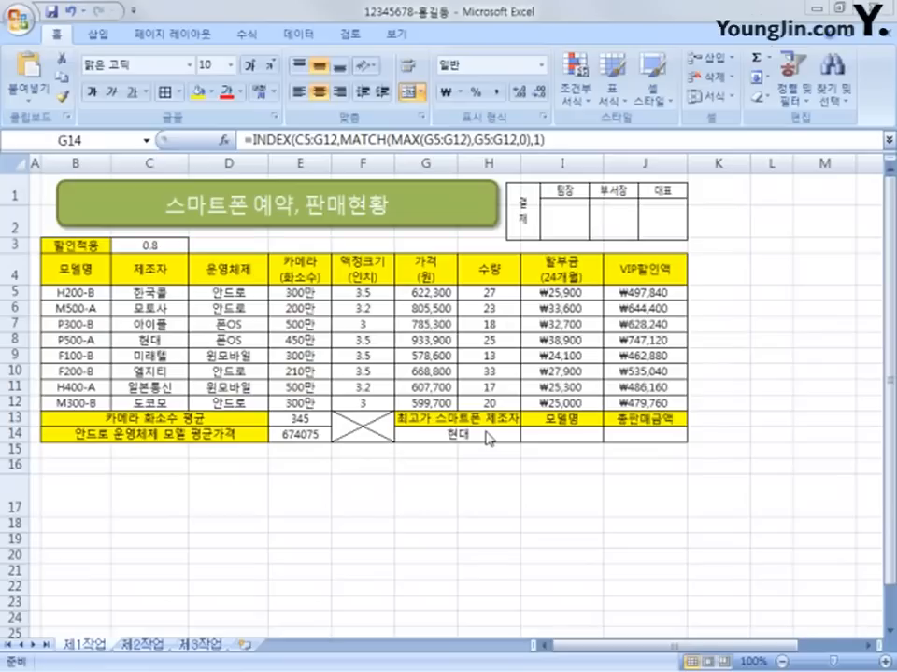
Choose model H200-B for the 모델명 cell I14 from its list of models.
click(570, 434)
click(609, 435)
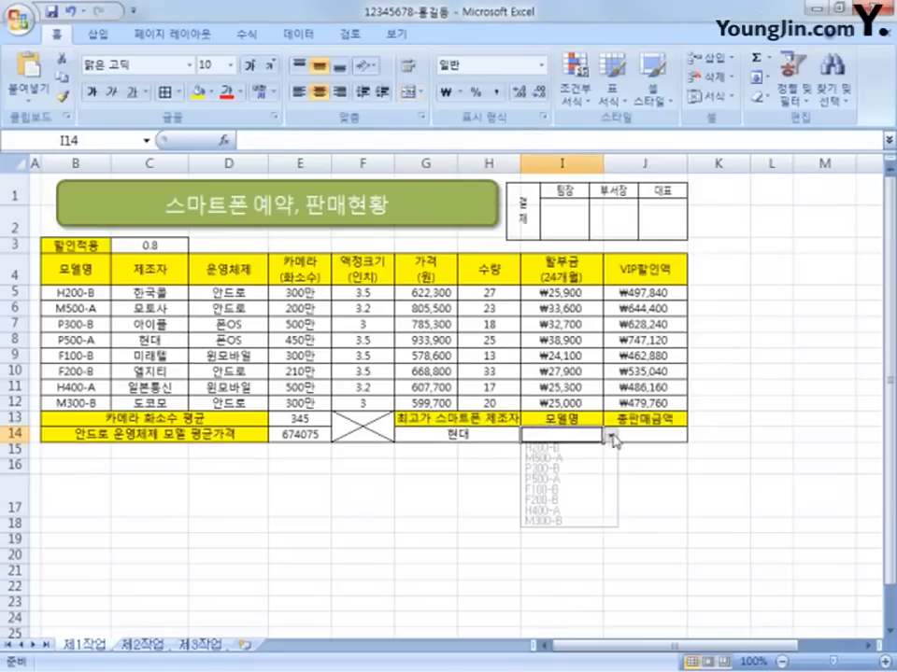
click(589, 450)
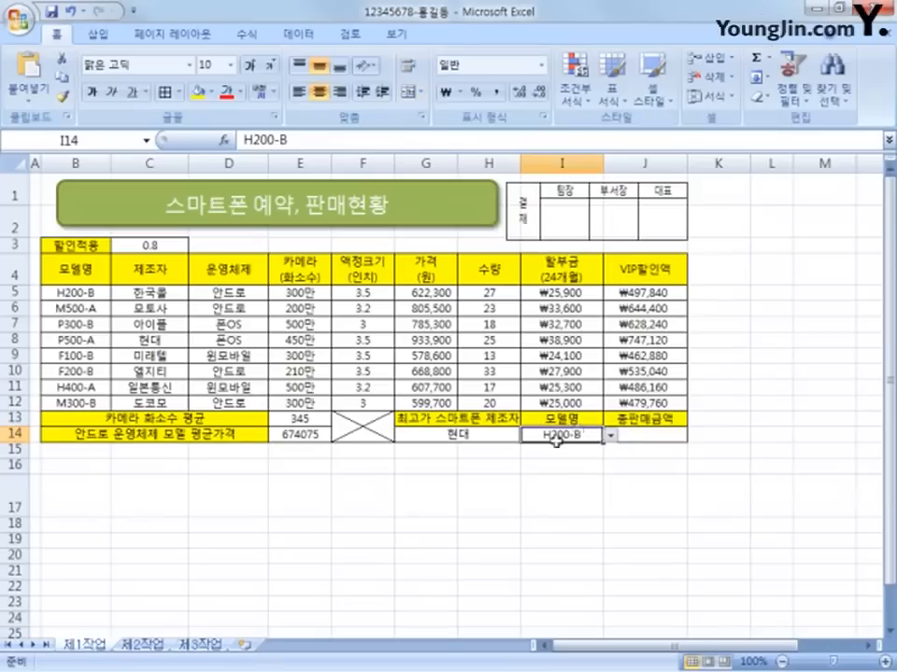
Begin the 총판매금액 formula in J14 with =ROUND(VLOOKUP(I14,B5:H12,7,0) to look up the selected model's quantity.
click(645, 435)
text(=)
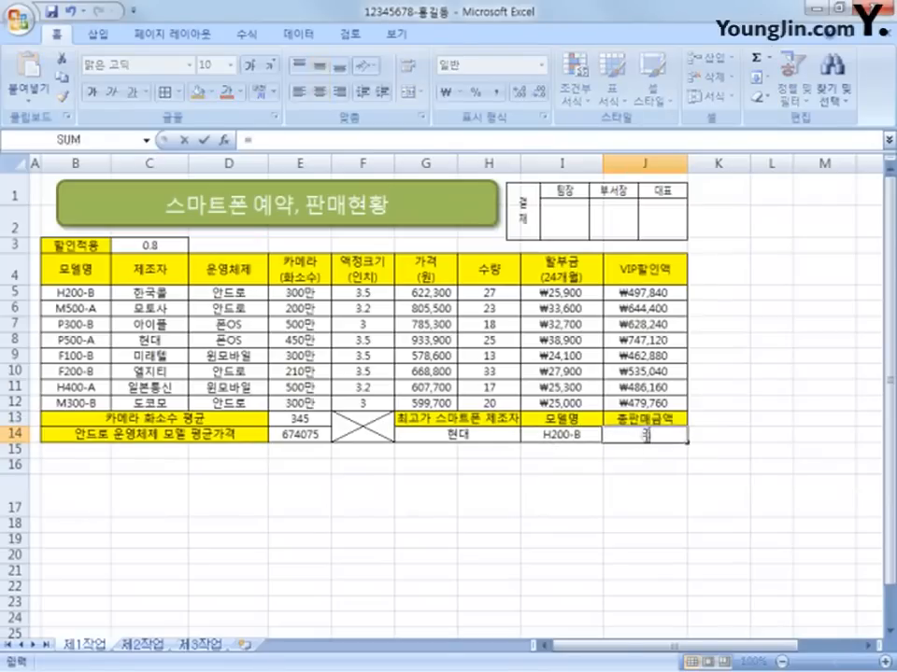
text(ROUND)
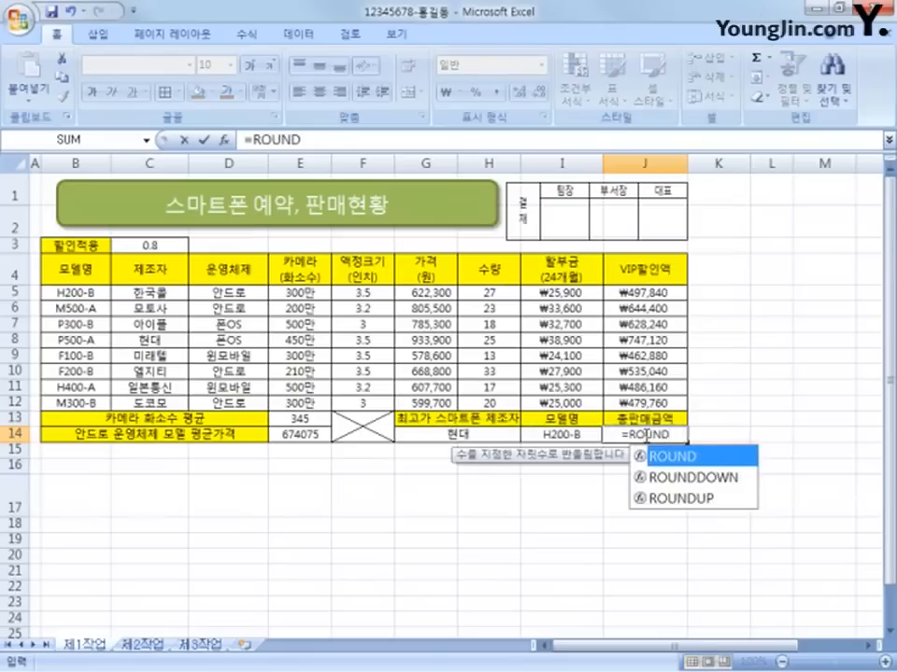
text(()
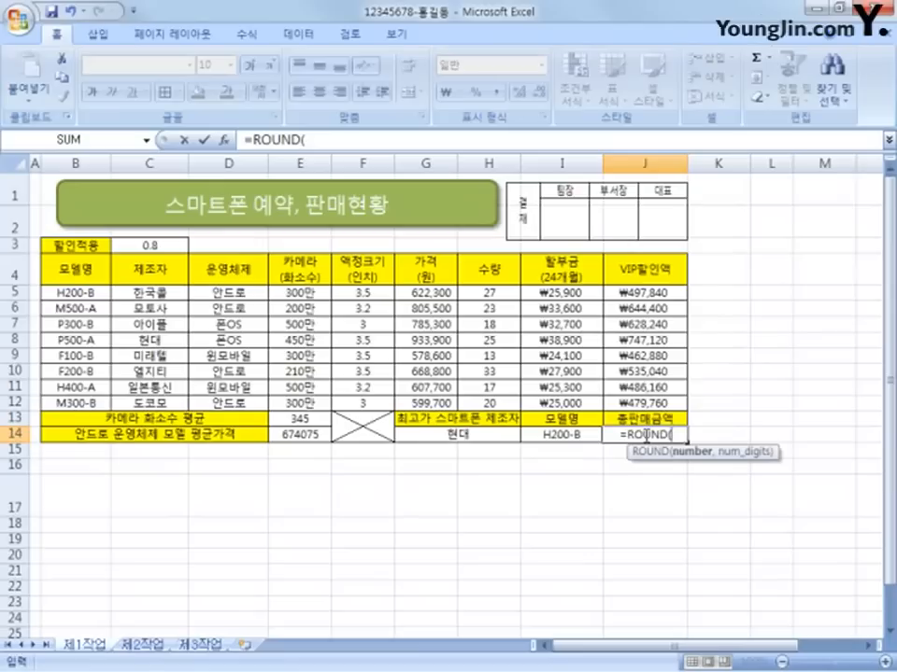
text(VLOOKU)
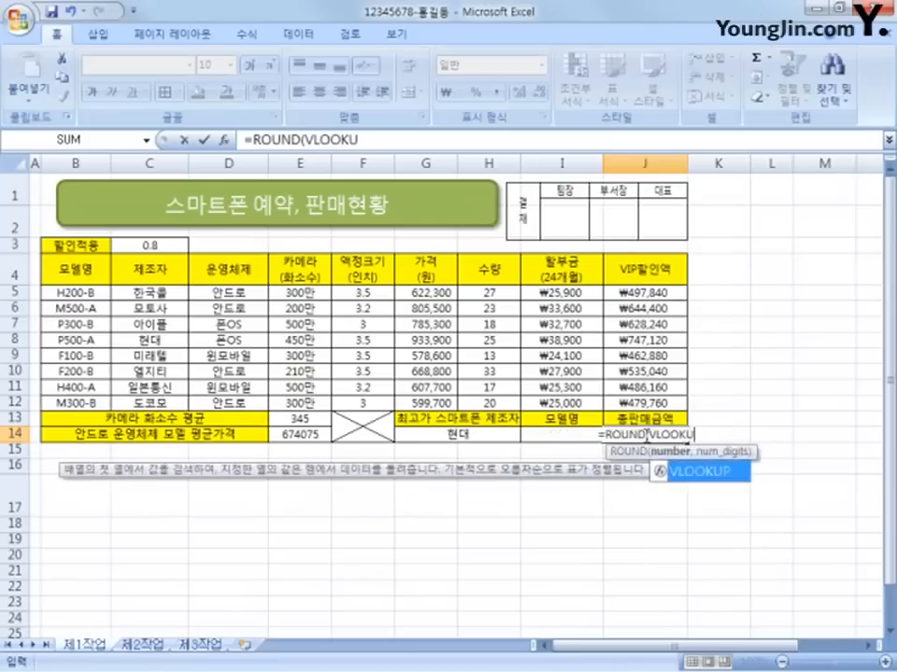
text(P()
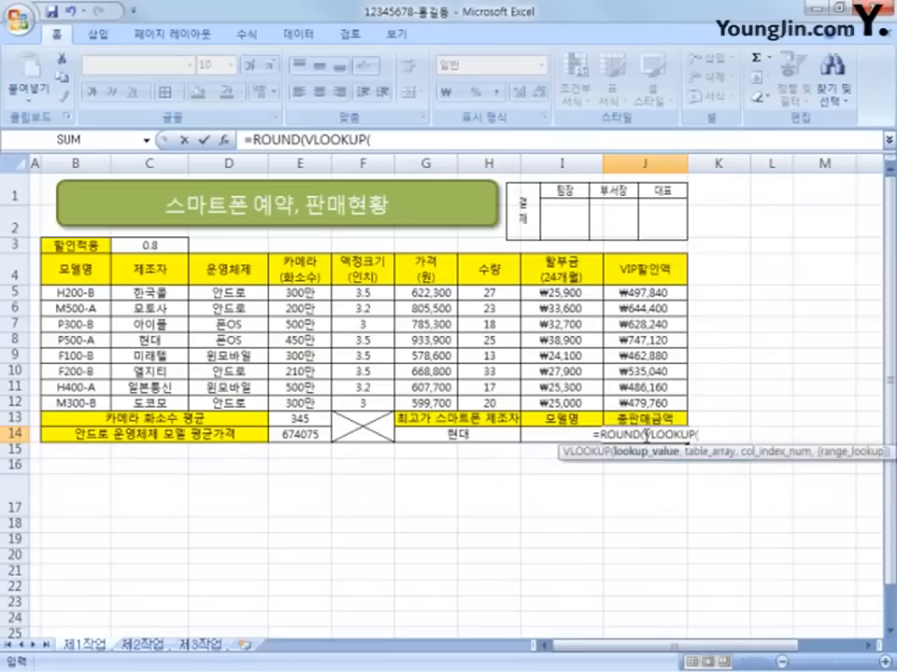
text(I14,)
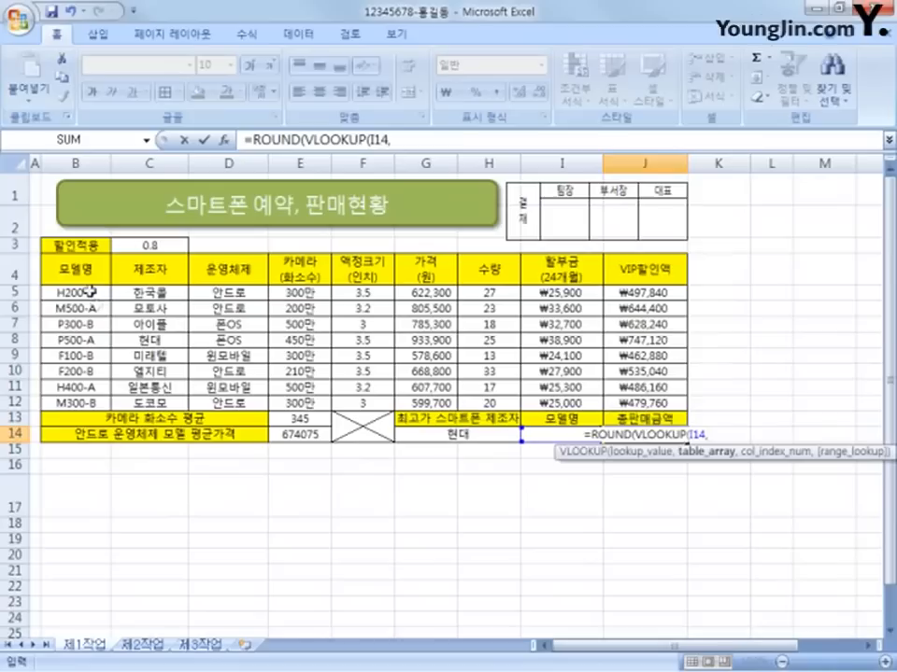
drag(91, 291, 479, 396)
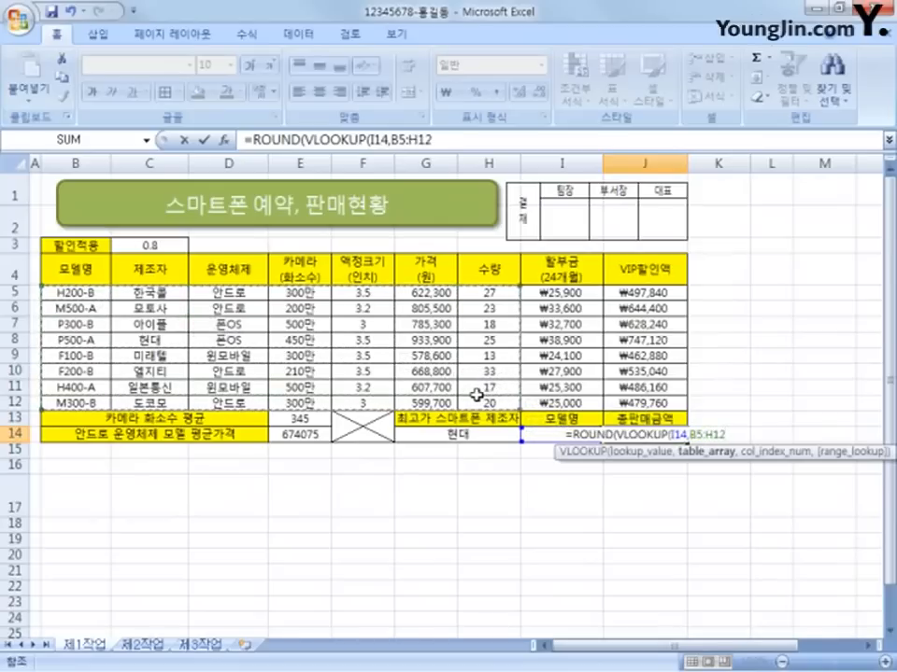
text(,7,0)
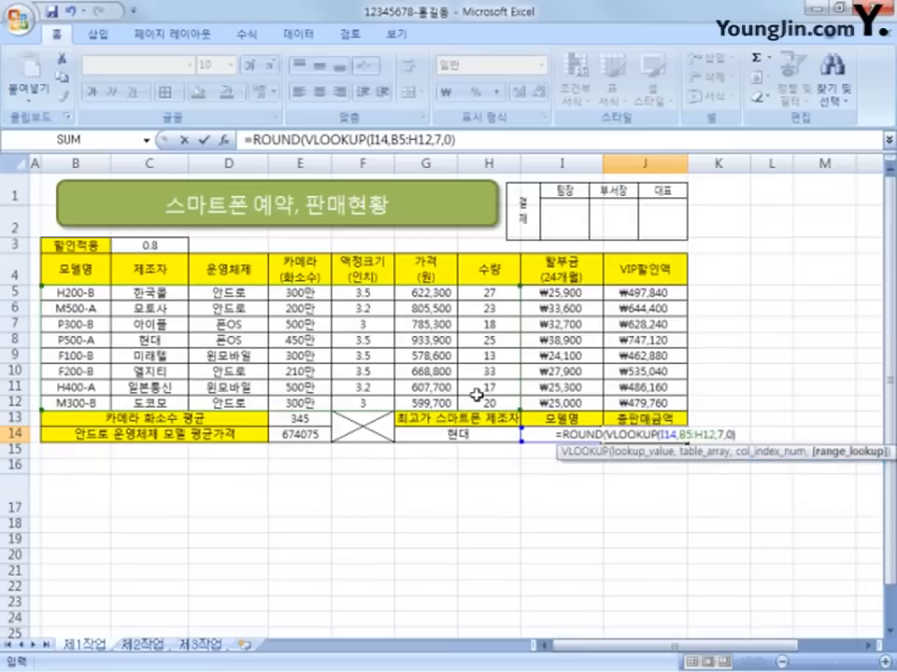
text())
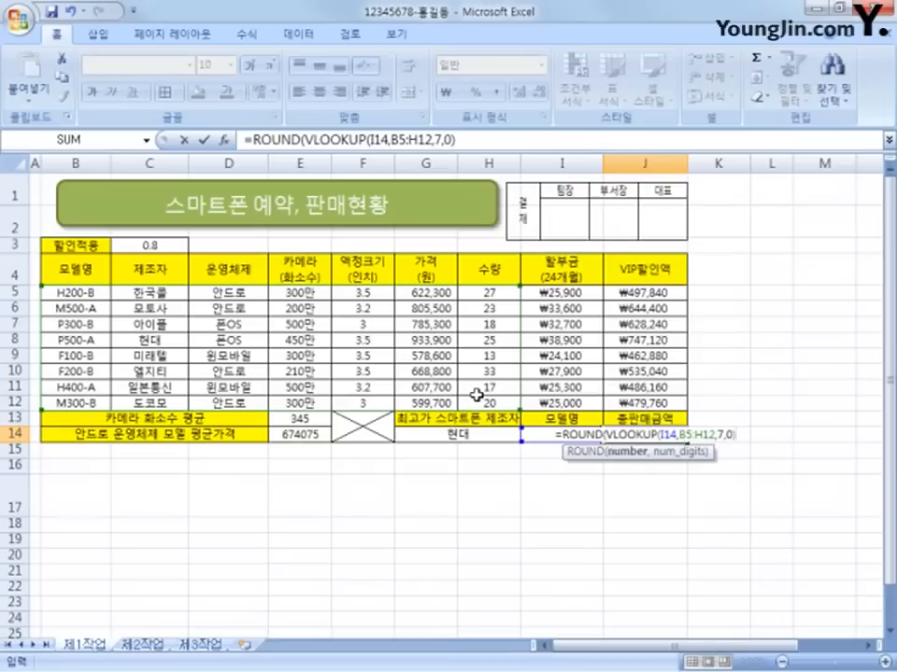
Multiply by the model's price with *VLOOKUP(I14,B5:H12,6,0), round with ,-3) and commit the J14 formula.
text(*)
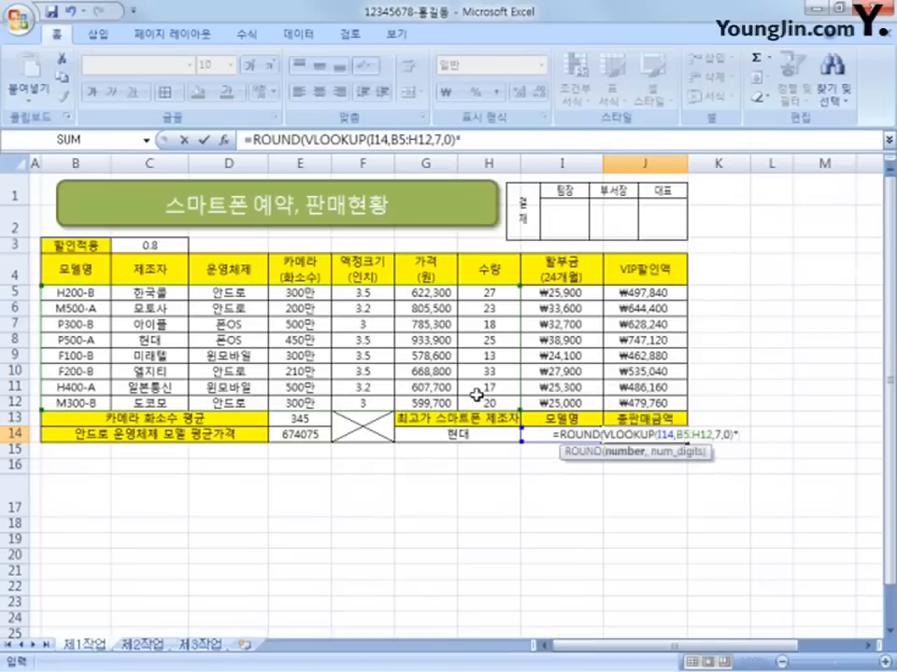
text(VLOOKUP)
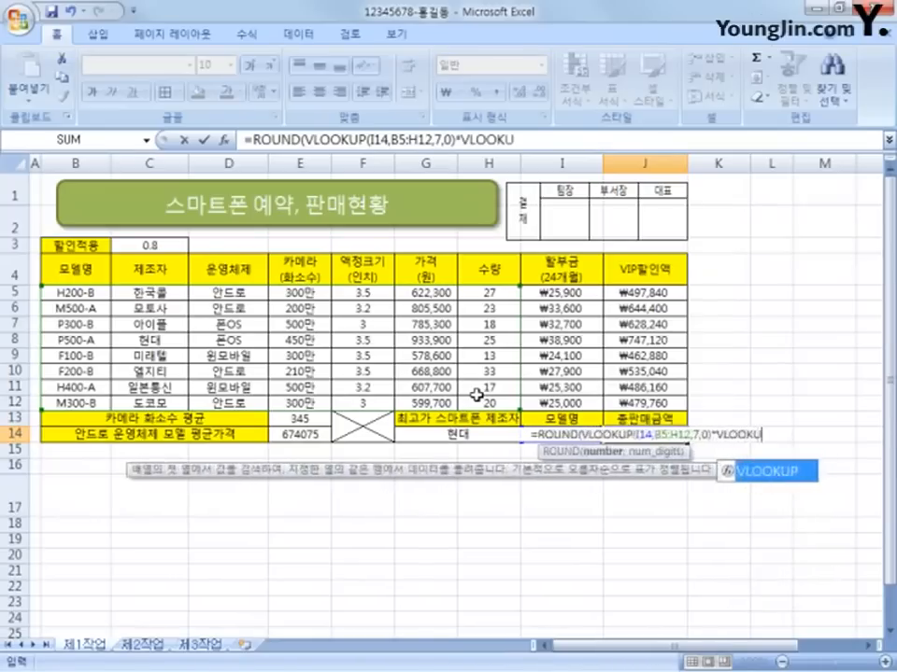
text(()
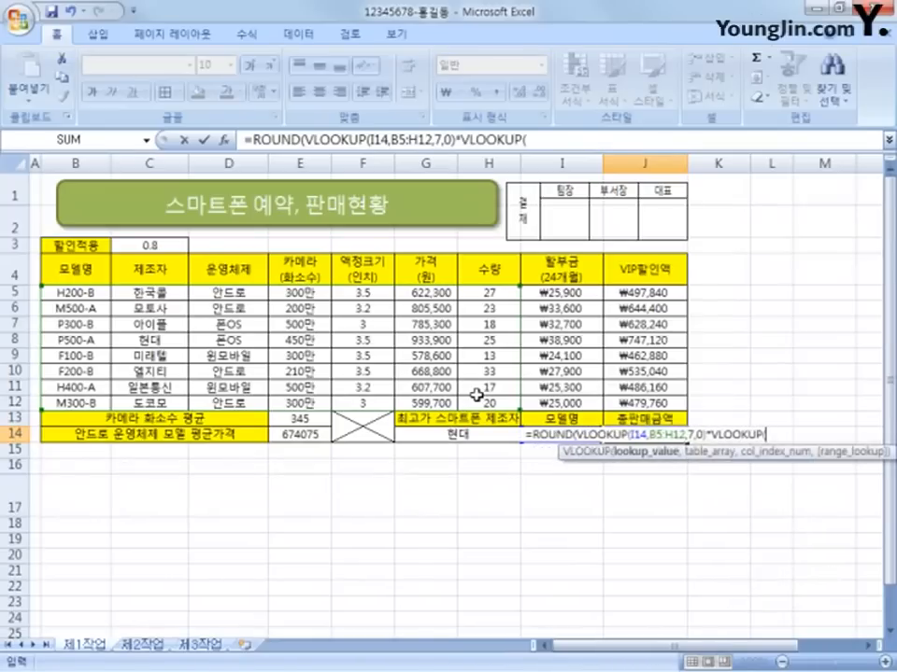
text(I14)
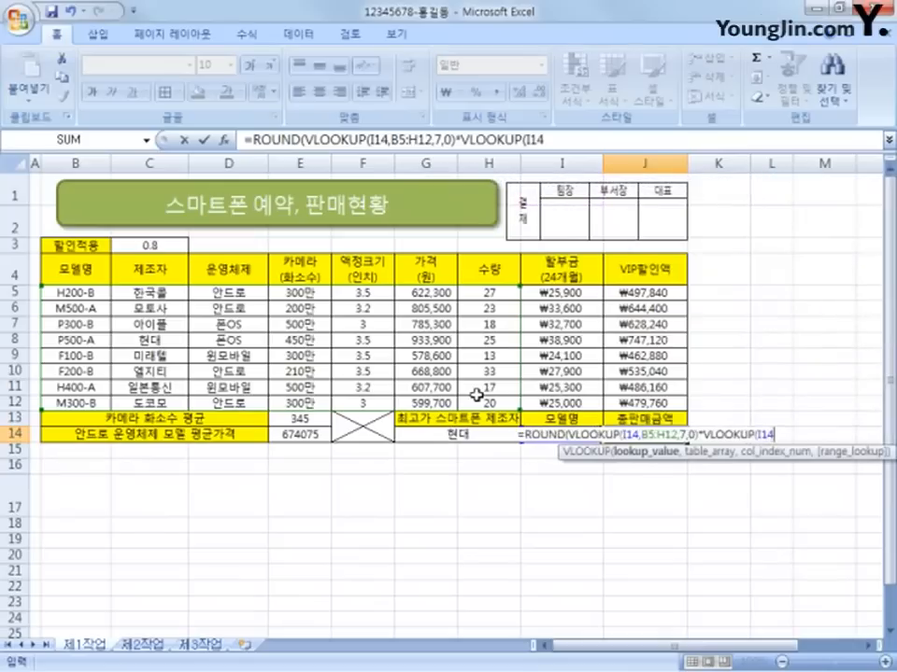
text(,)
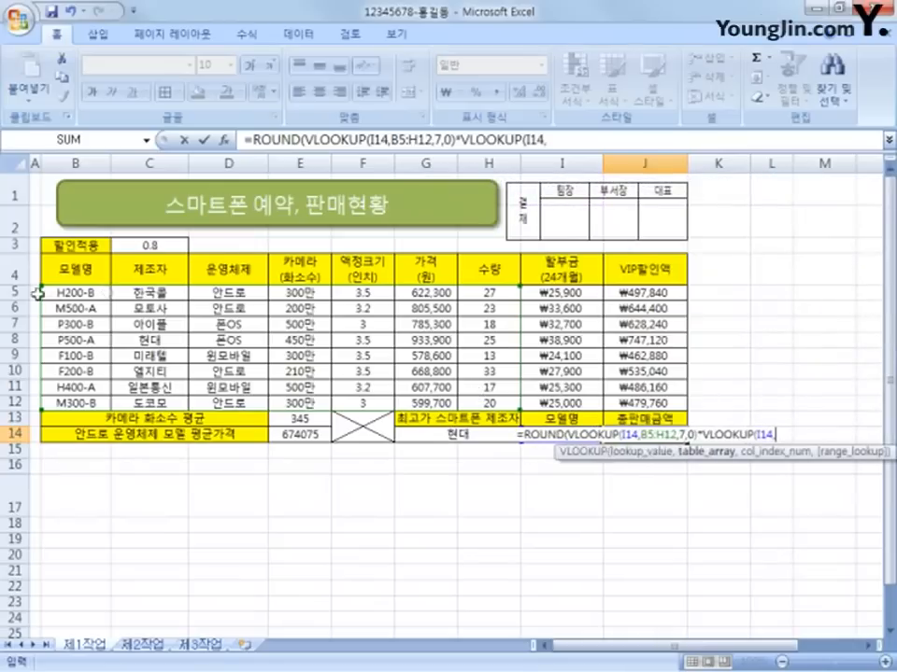
drag(46, 292, 485, 404)
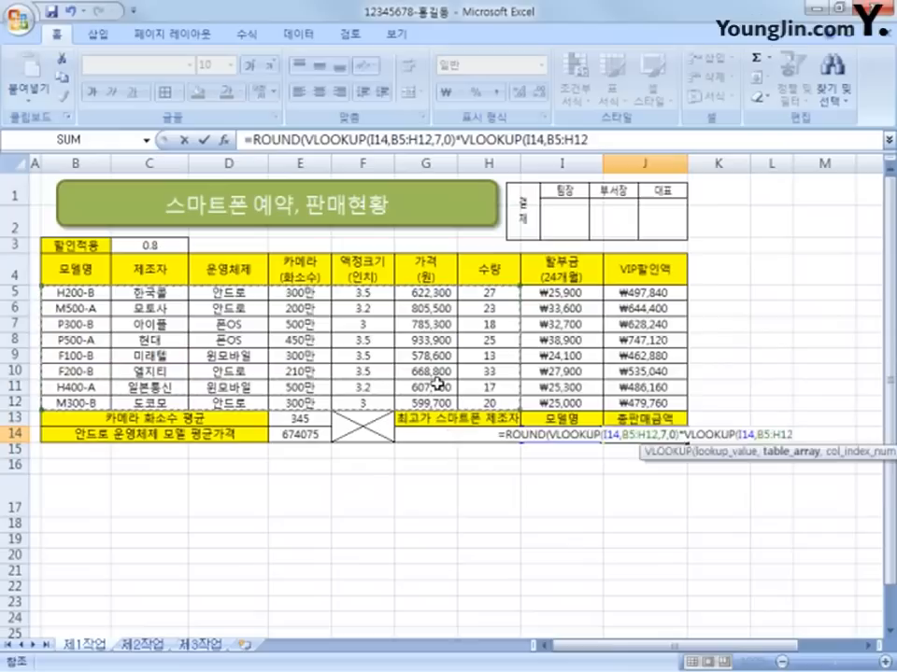
text(,6)
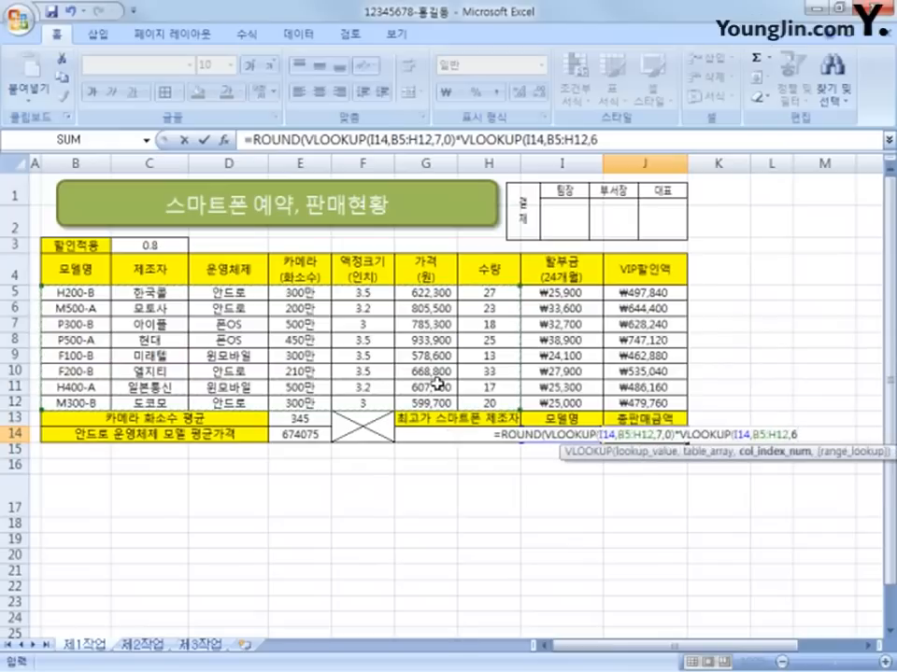
text())
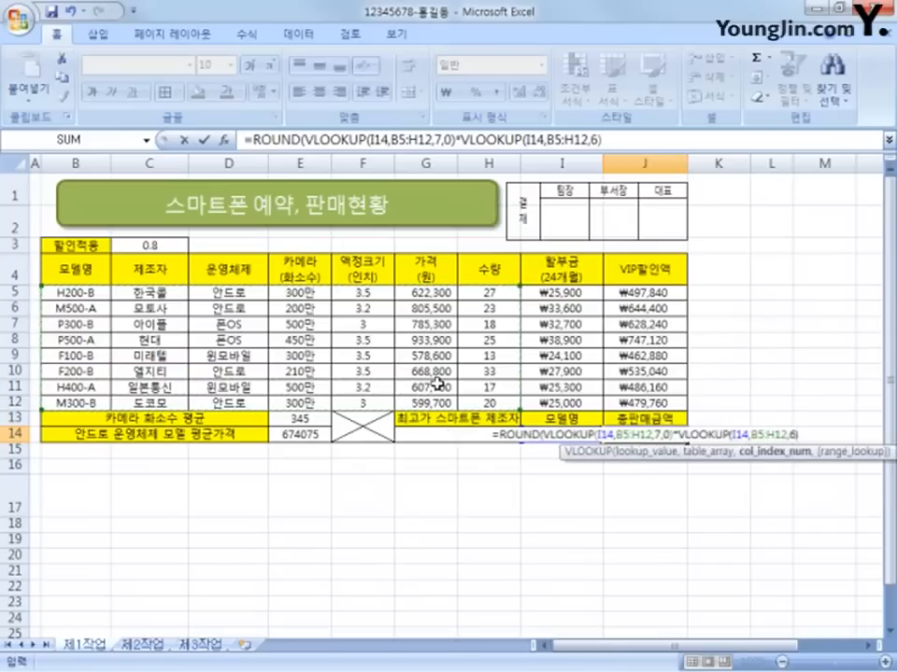
key(BackSpace)
text(,0)
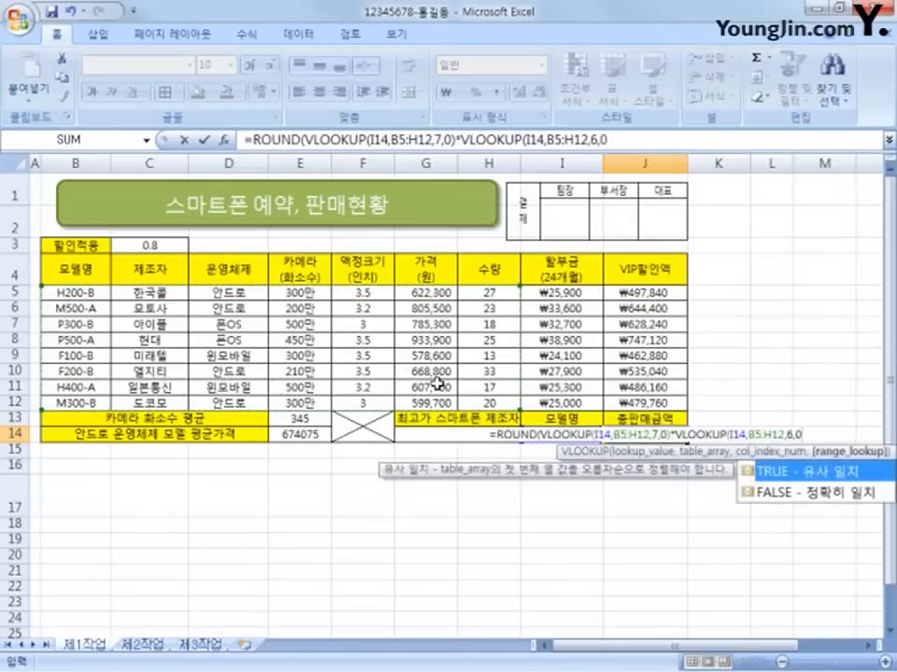
text())
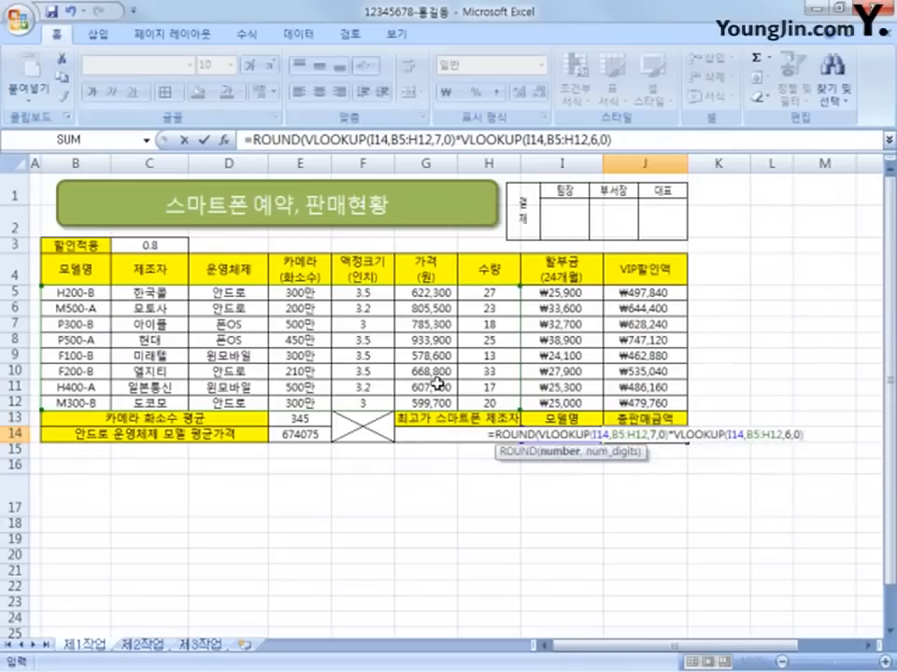
text(,)
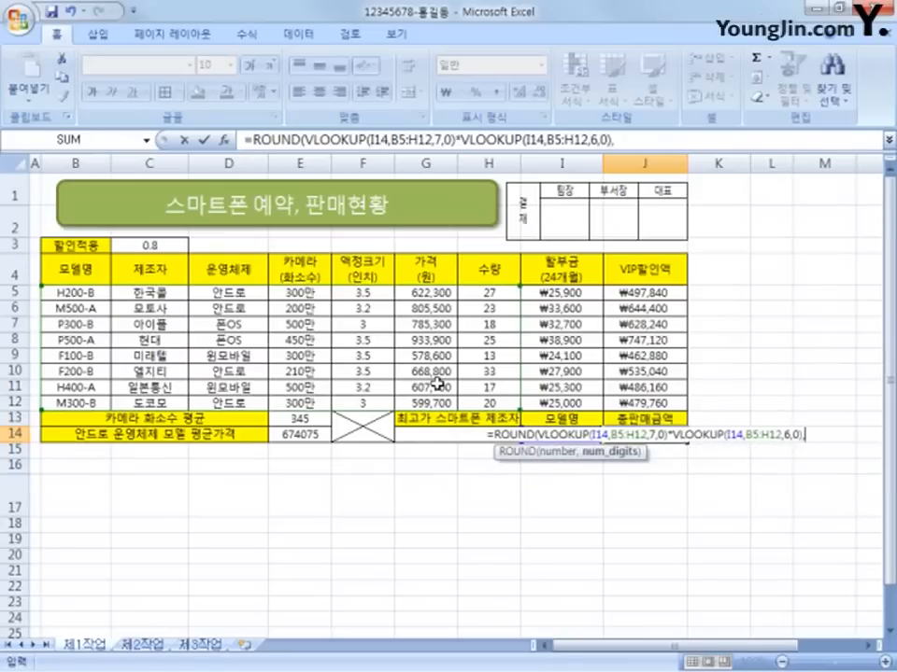
text(-3)
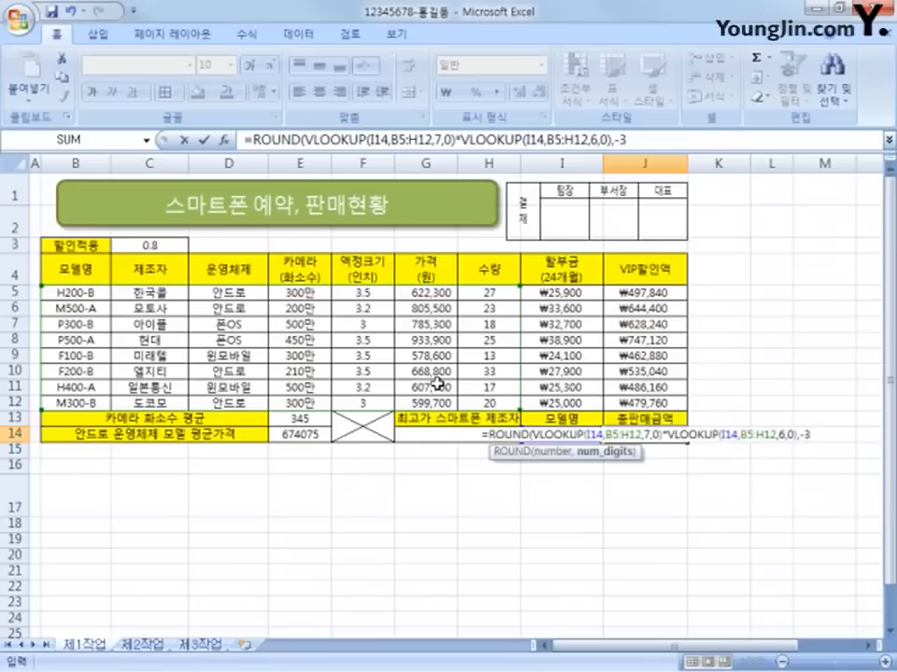
text())
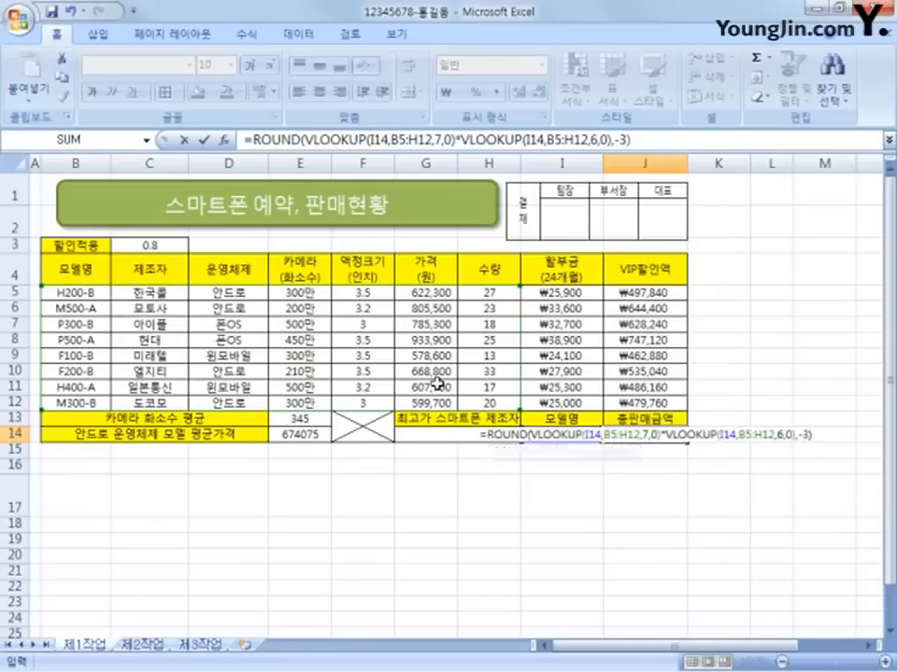
key(Return)
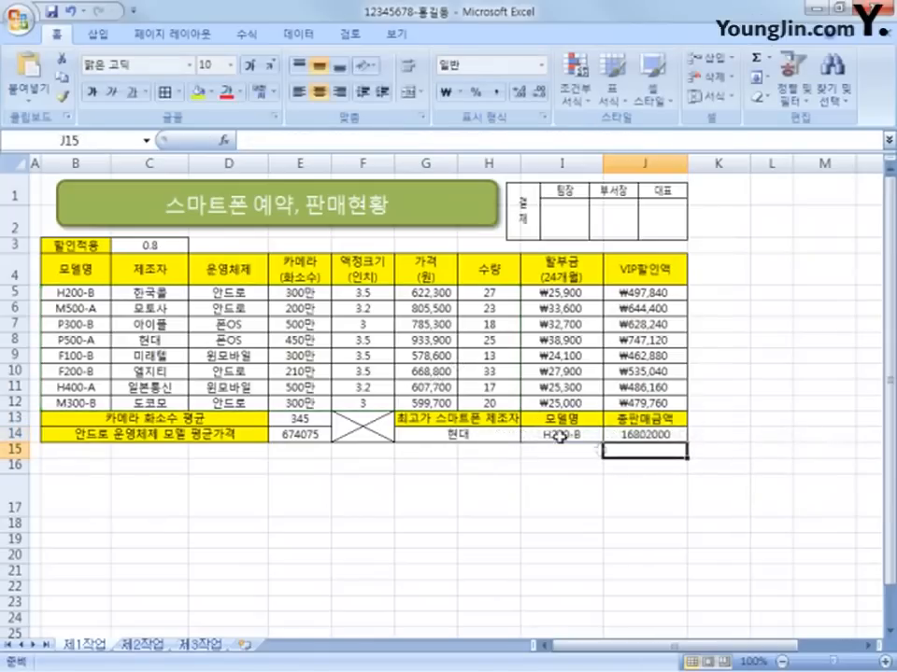
Test the 총판매금액 formula by switching I14 to M500-A, F100-B and H400-A, and return it to H200-B.
click(625, 432)
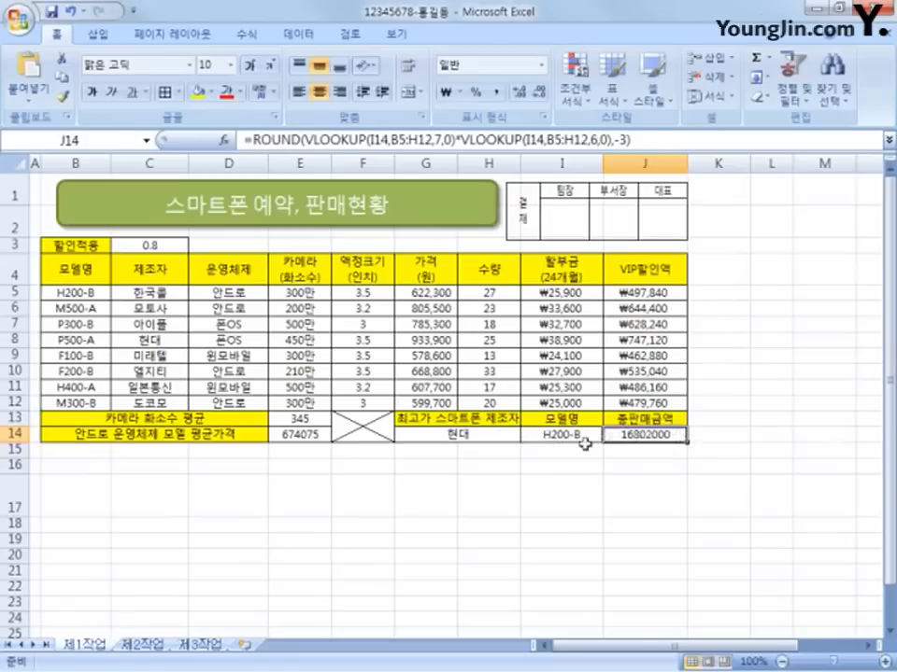
click(574, 435)
click(609, 437)
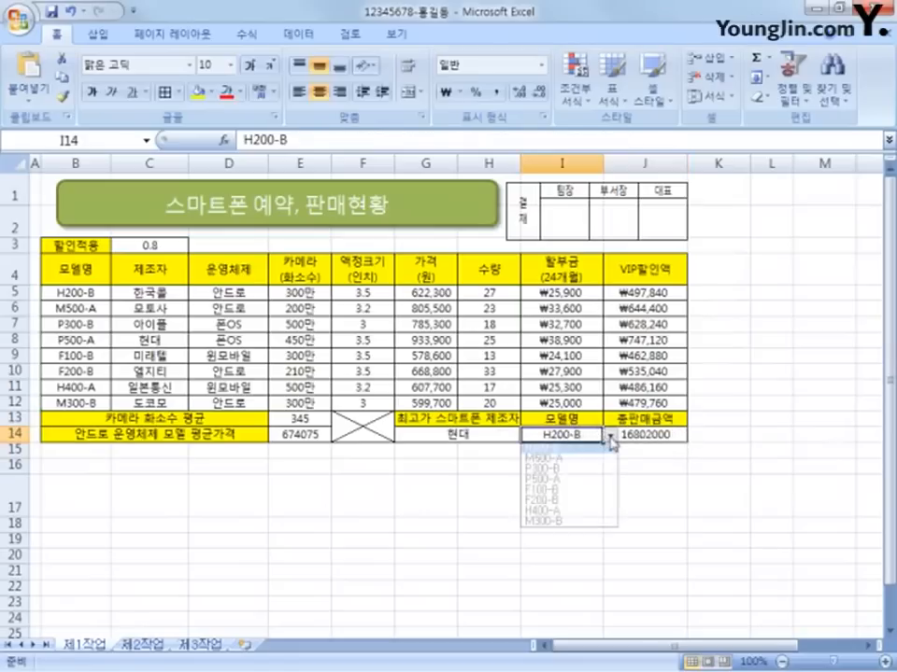
click(565, 458)
click(610, 436)
click(572, 489)
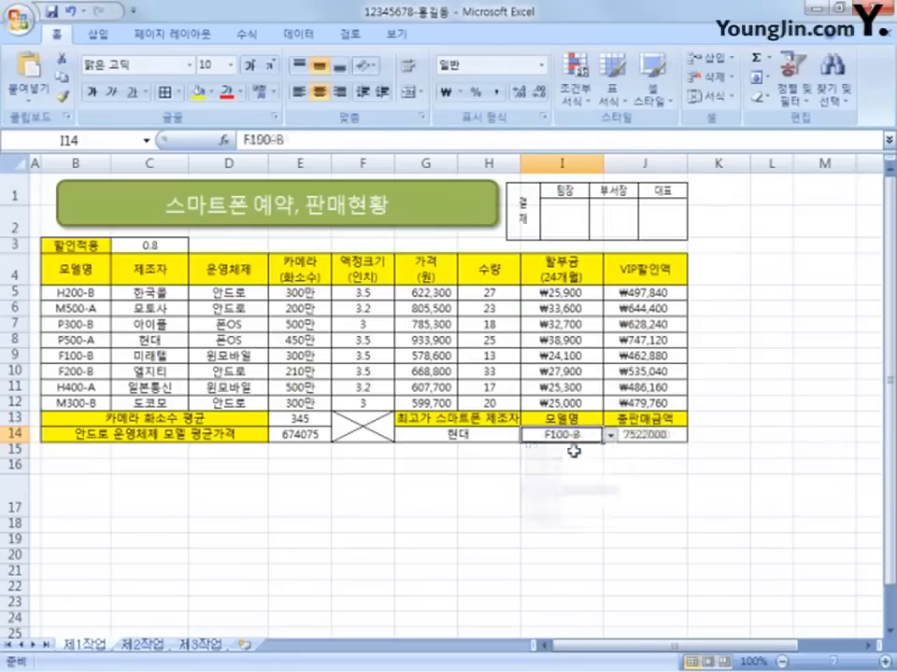
click(610, 437)
click(573, 513)
click(610, 436)
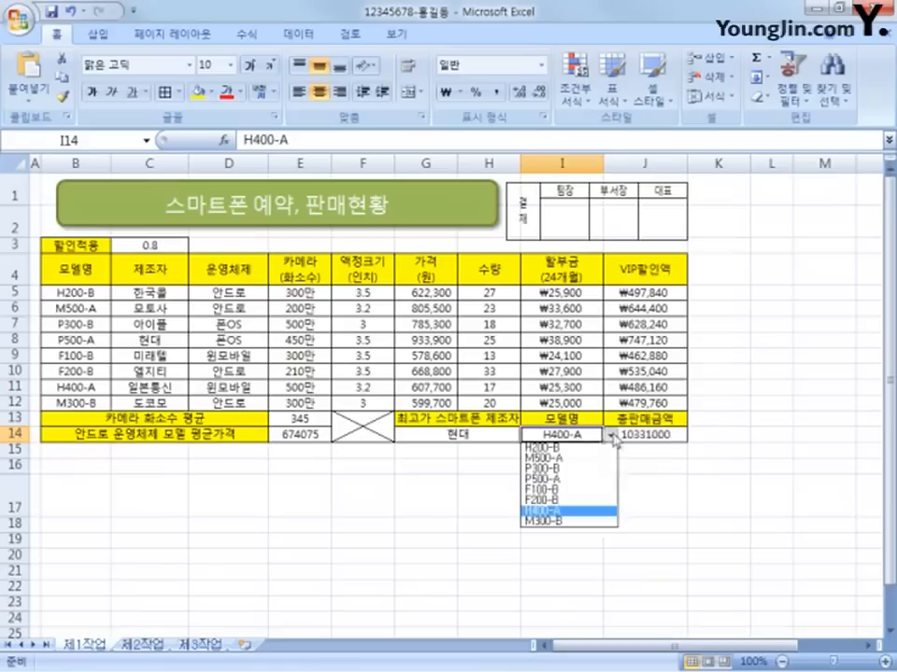
click(563, 447)
Apply the 통화 number format to the 총판매금액 result in J14.
click(645, 434)
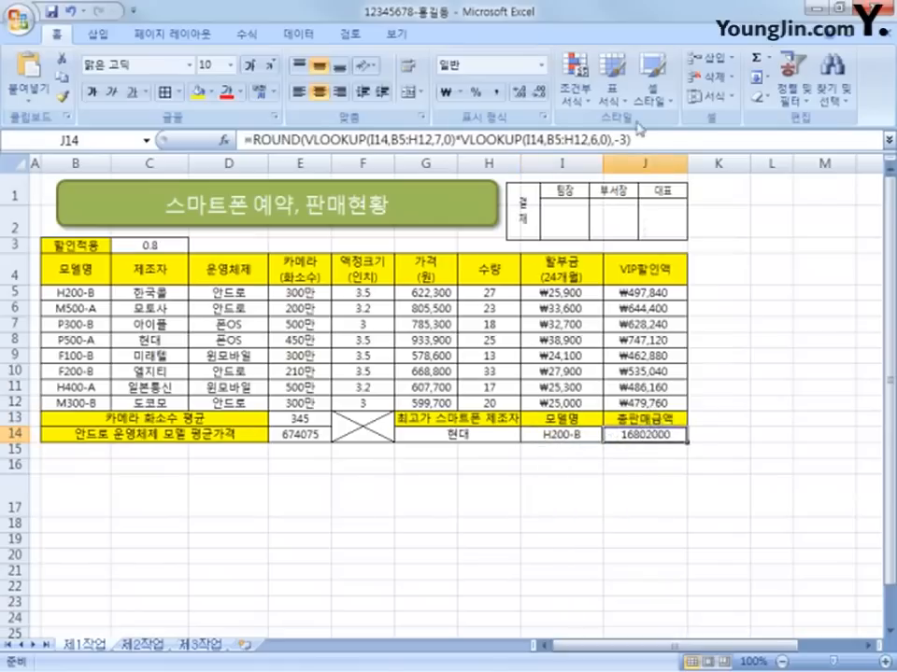
click(538, 70)
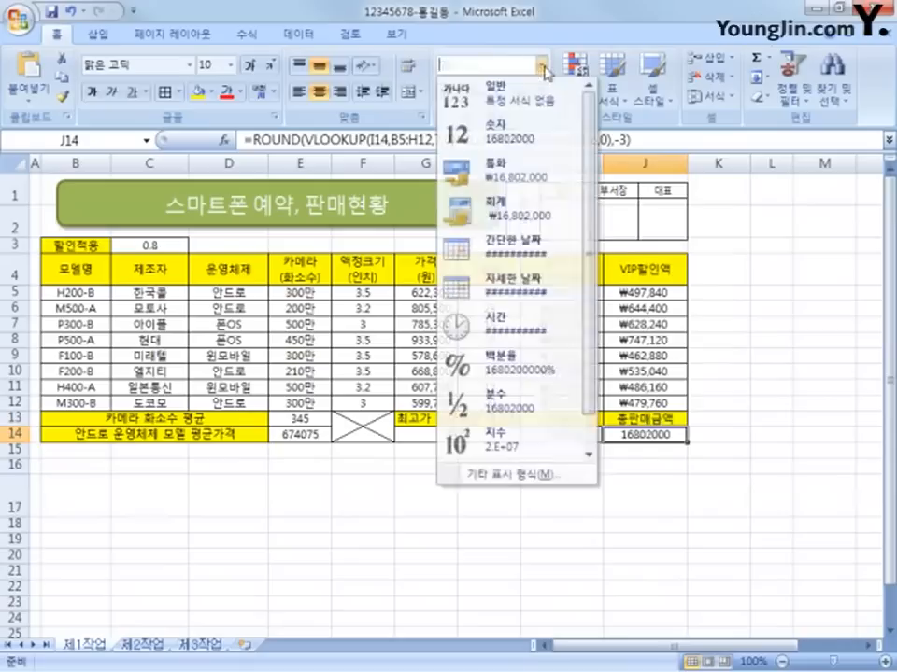
click(492, 161)
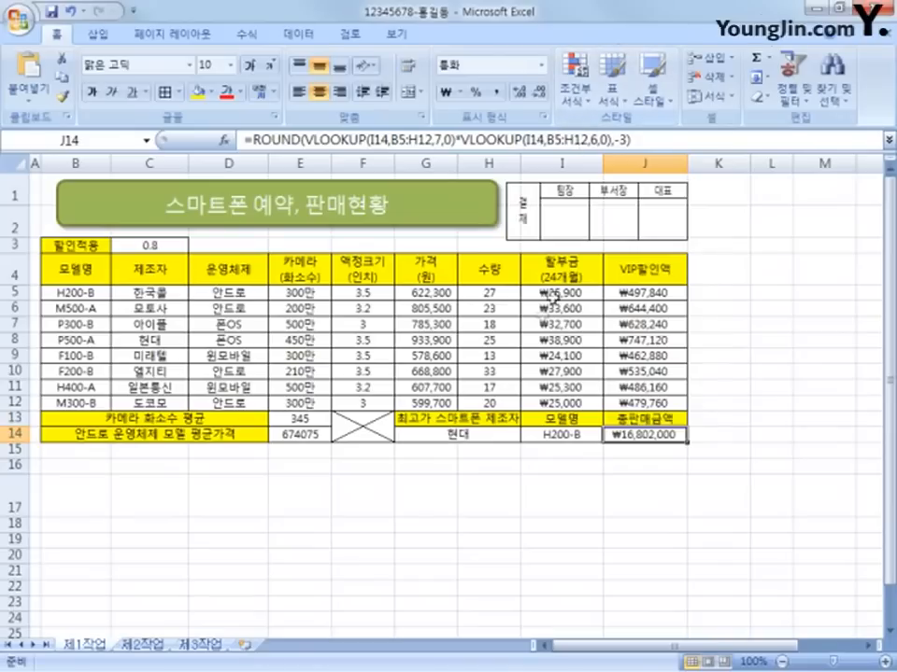
Apply orange data bar conditional formatting to the 수량 values in H5:H12.
click(493, 295)
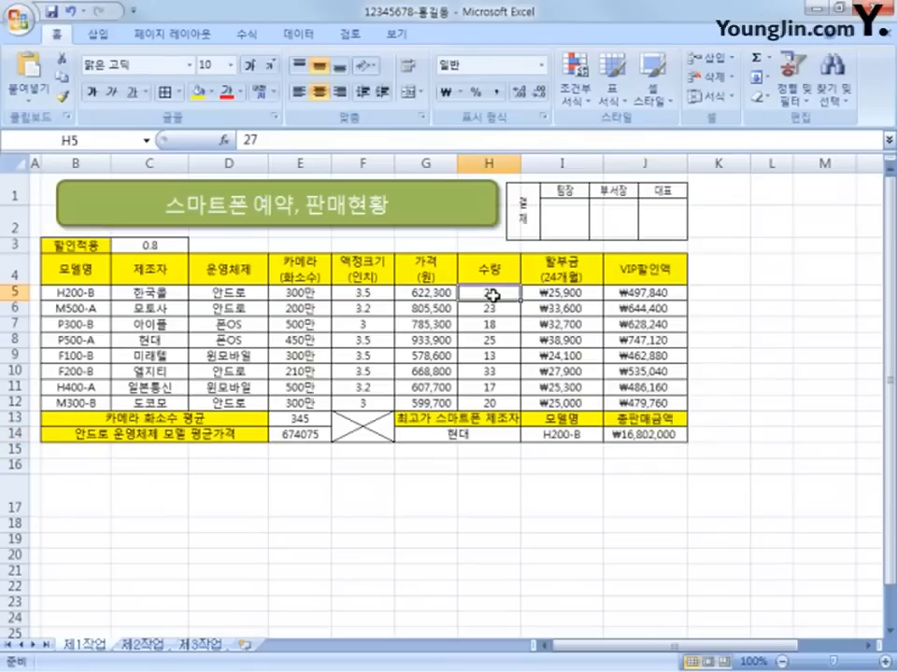
drag(492, 295, 502, 406)
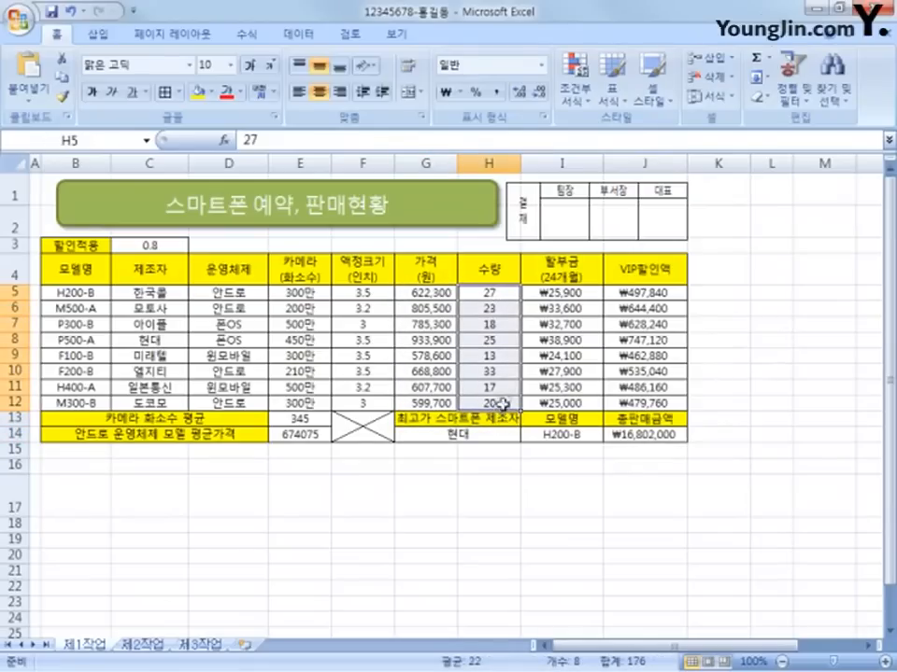
click(583, 101)
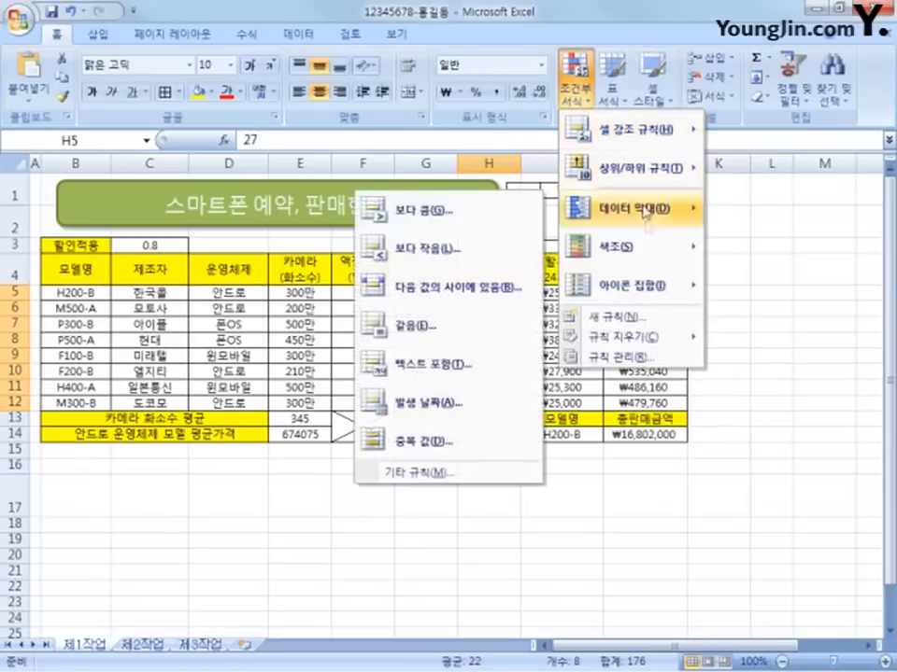
mouse_move(644, 213)
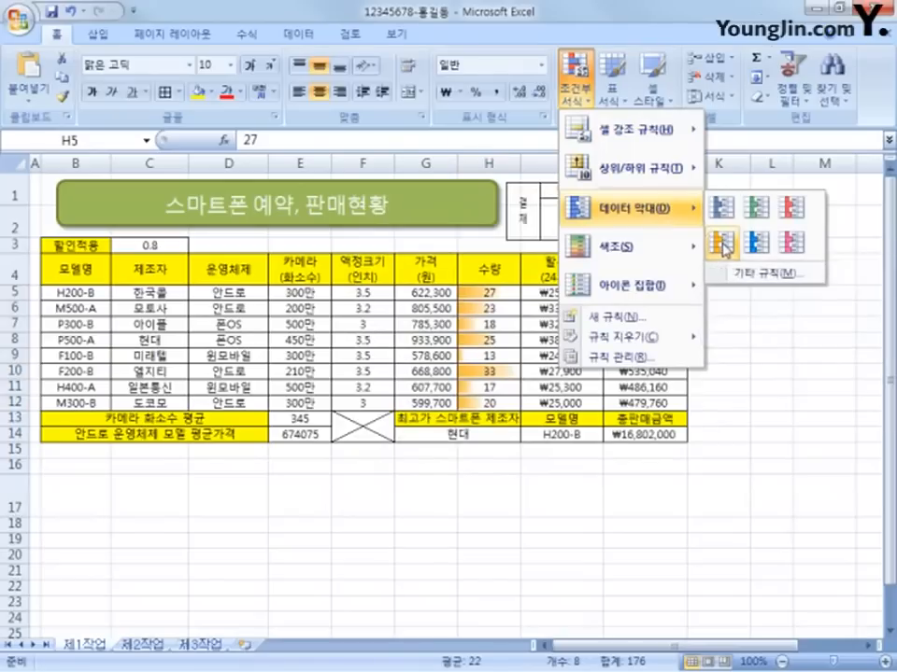
click(724, 245)
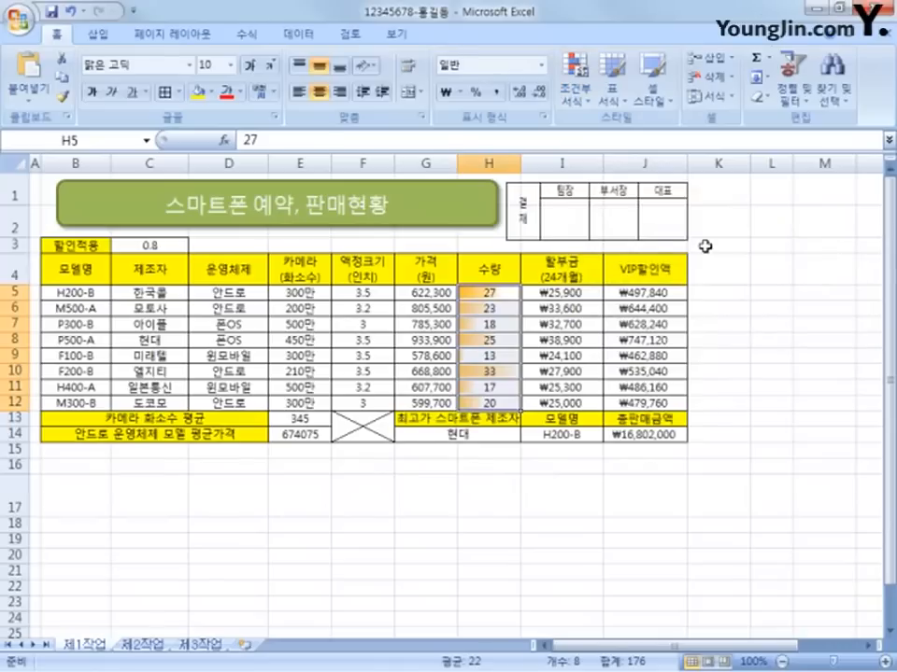
Start a formula-based conditional formatting rule for B5:J12 with the condition =H5>=25.
click(75, 295)
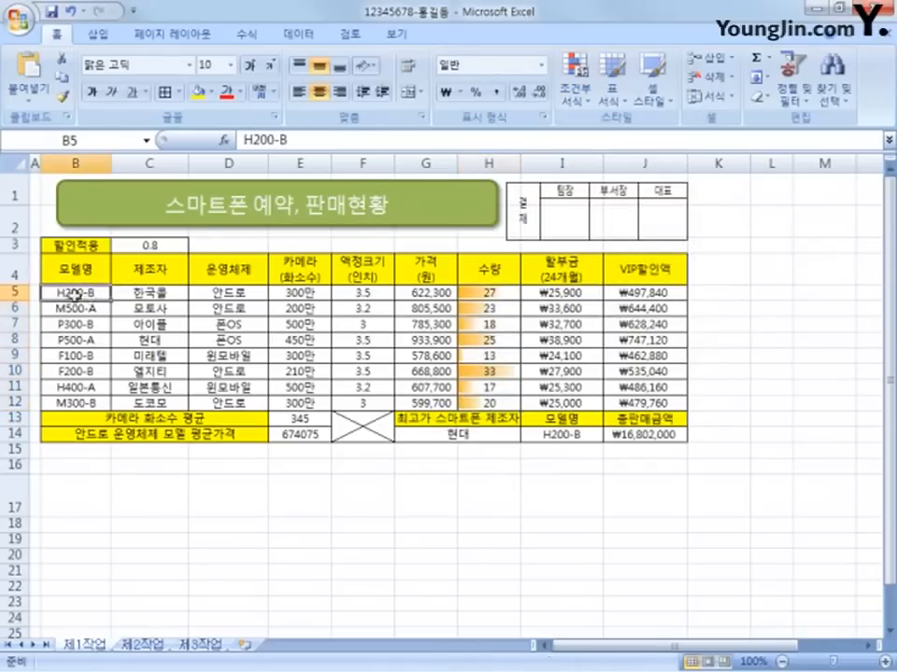
drag(75, 295, 654, 408)
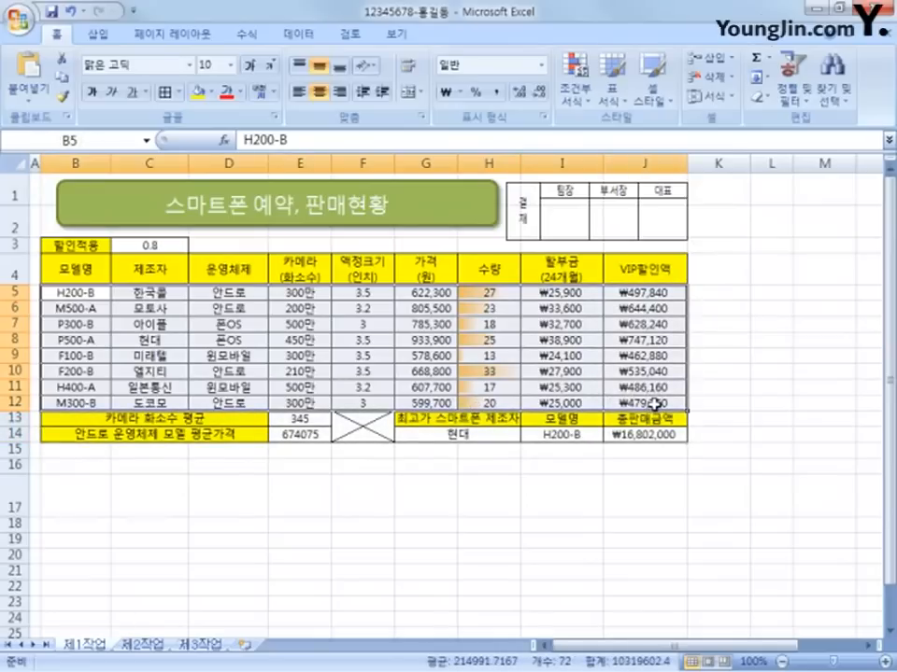
click(596, 112)
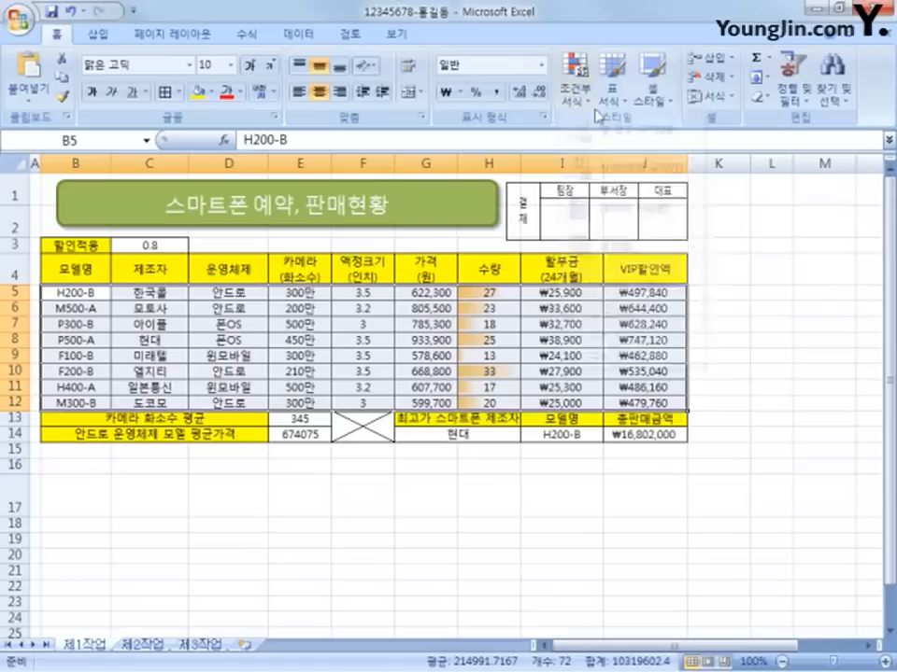
click(635, 316)
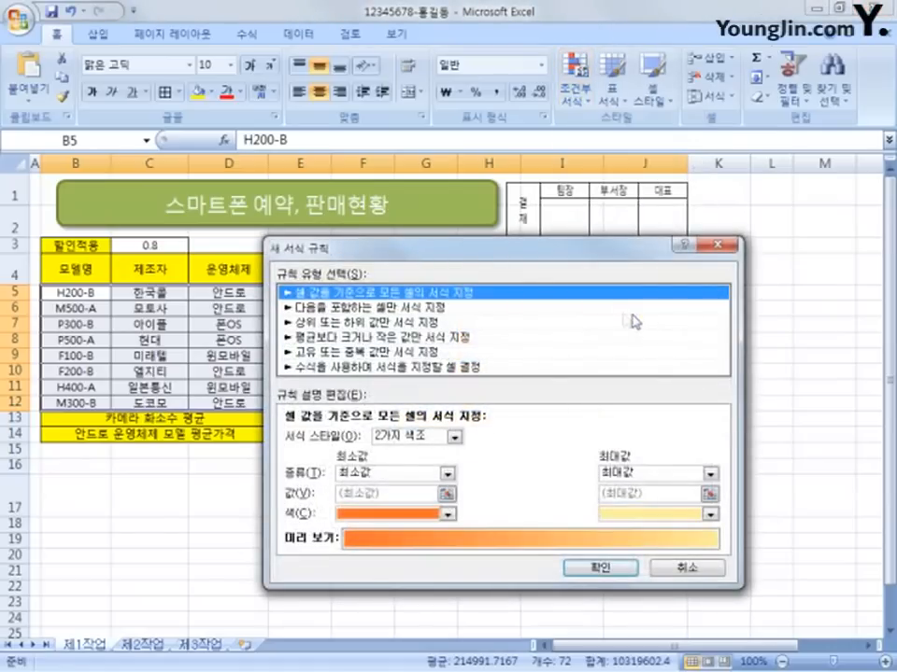
click(394, 368)
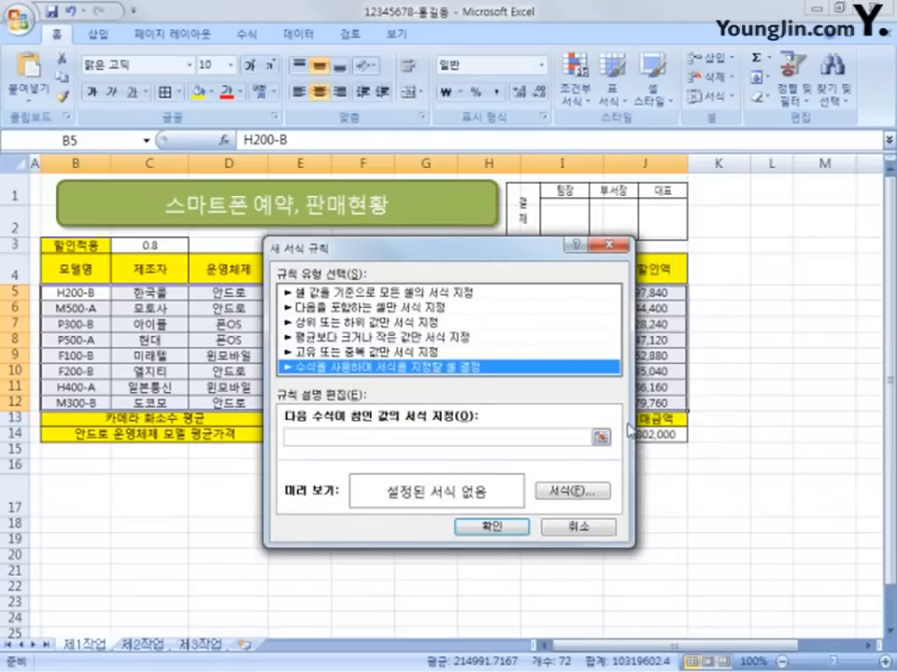
click(322, 437)
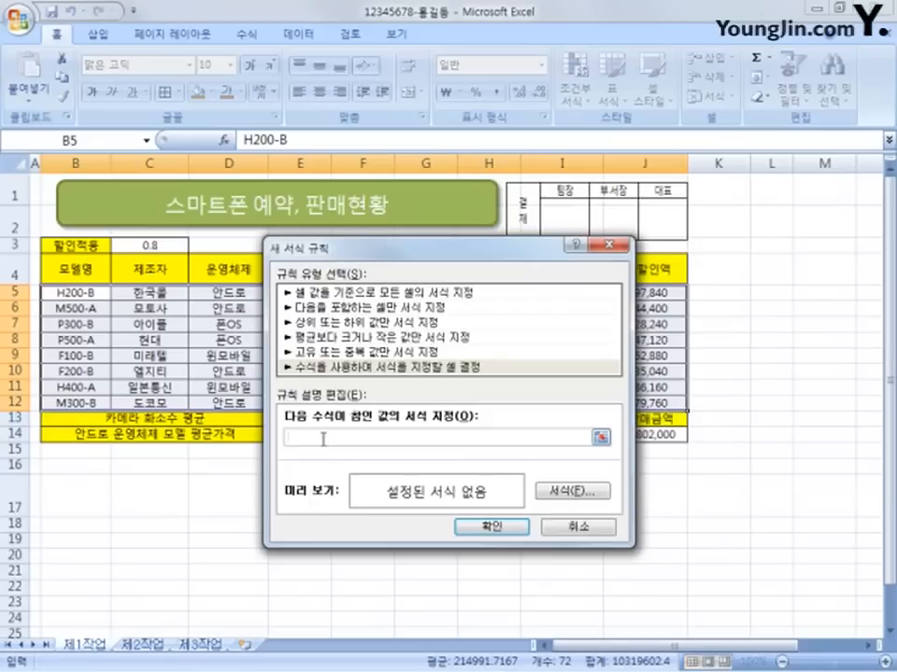
text(=H5)
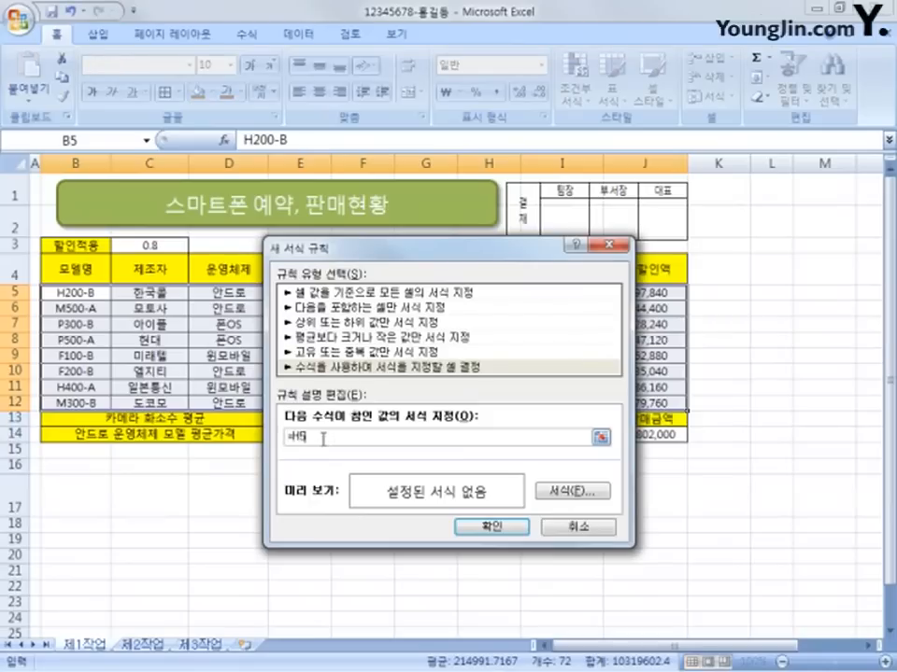
text(>=25*)
key(Left)
key(Right)
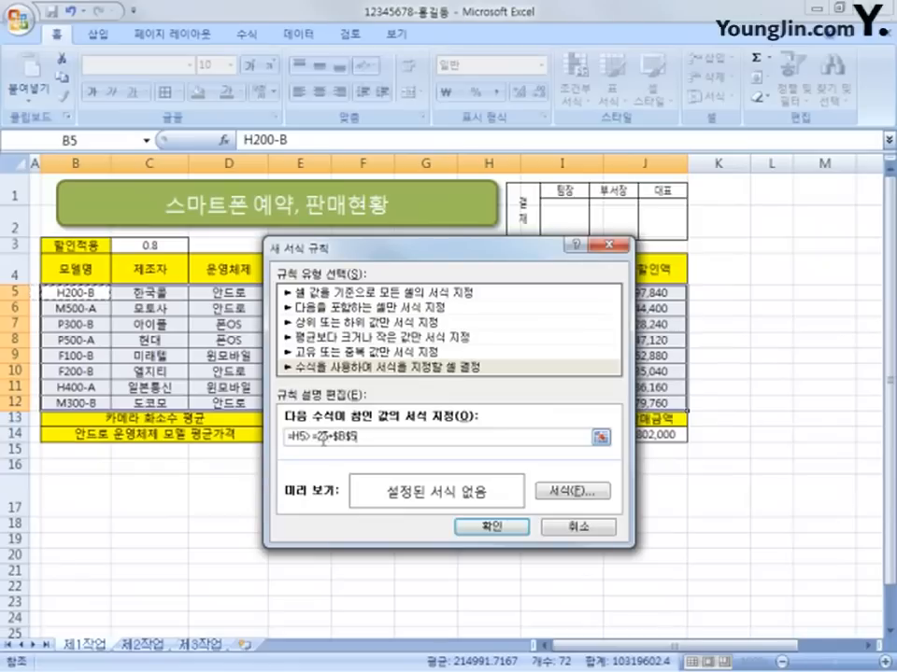
key(Left)
drag(331, 439, 384, 448)
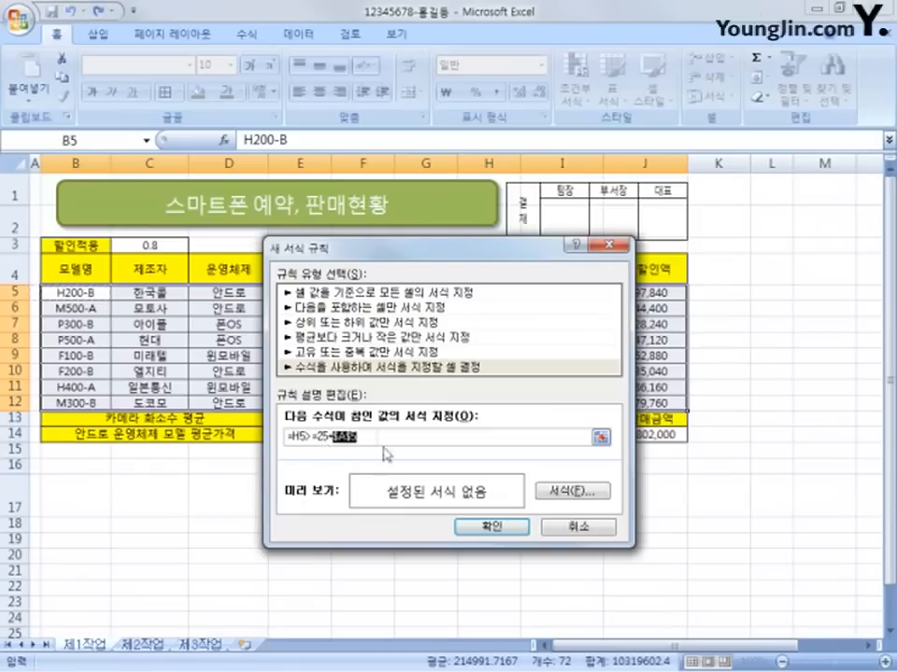
key(BackSpace)
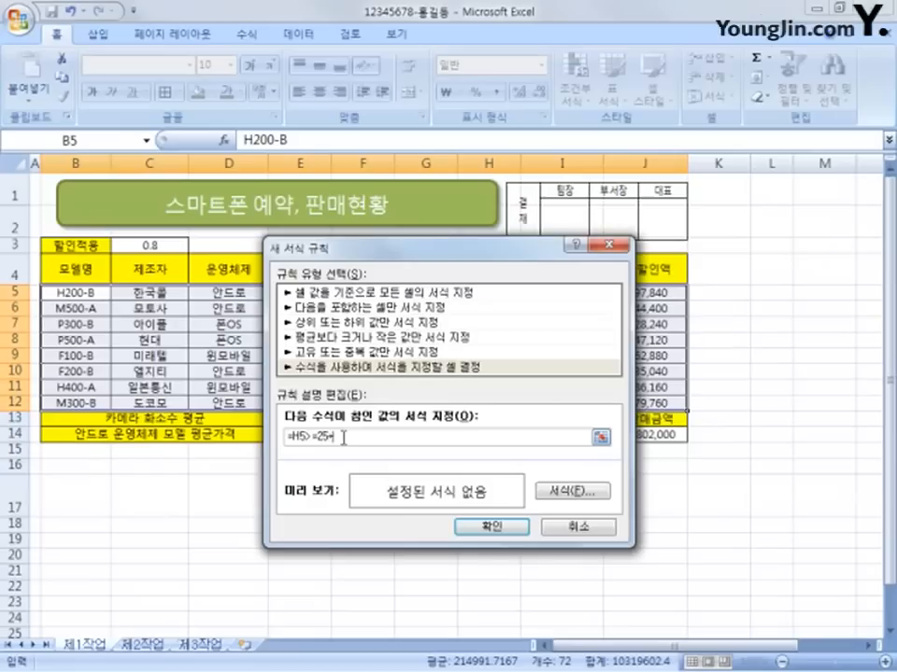
key(BackSpace)
Change the rule's cell reference to the column-absolute $H5 so the condition reads =$H5>=25.
key(F4)
key(F4)
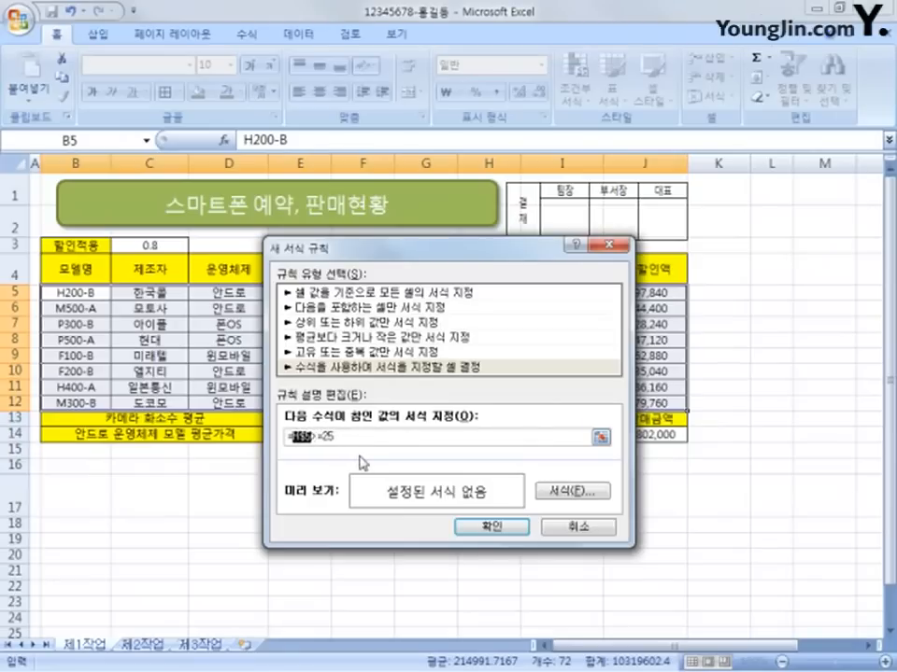
key(F4)
key(F4)
key(F4)
key(F4)
key(F4)
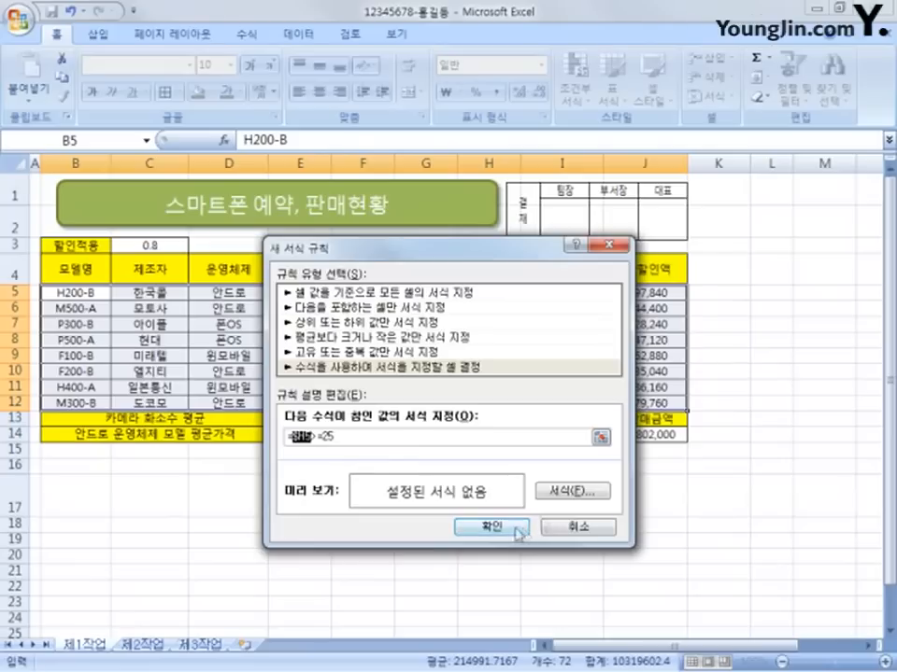
Set the rule's font color to standard blue and apply the rule to the table rows.
click(576, 492)
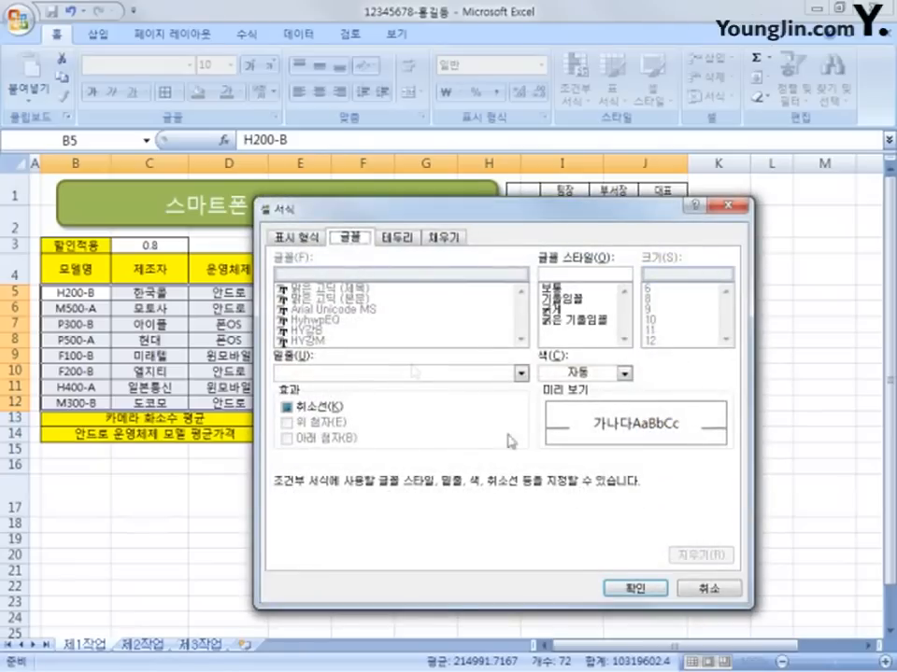
click(624, 373)
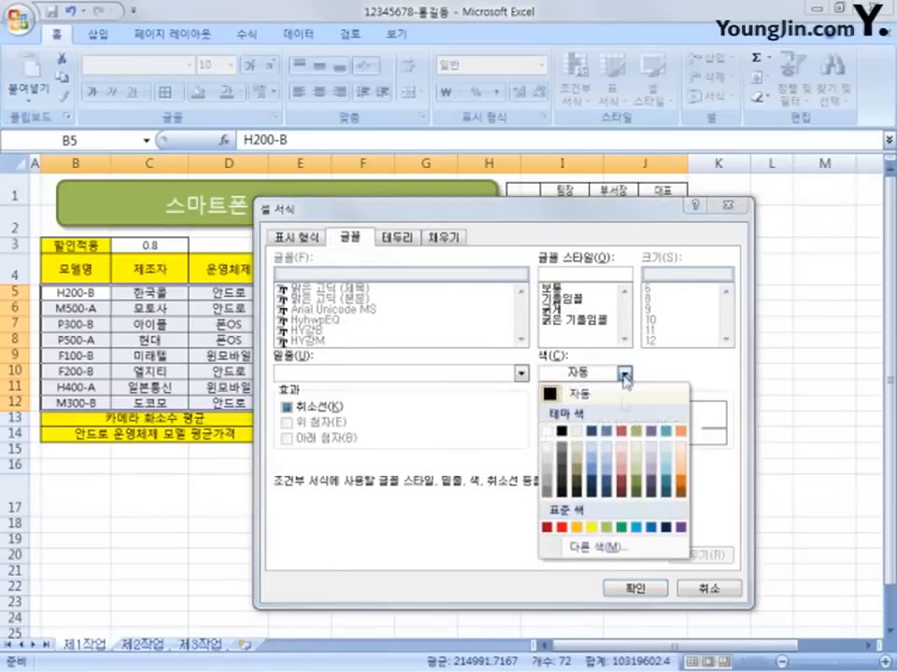
click(651, 530)
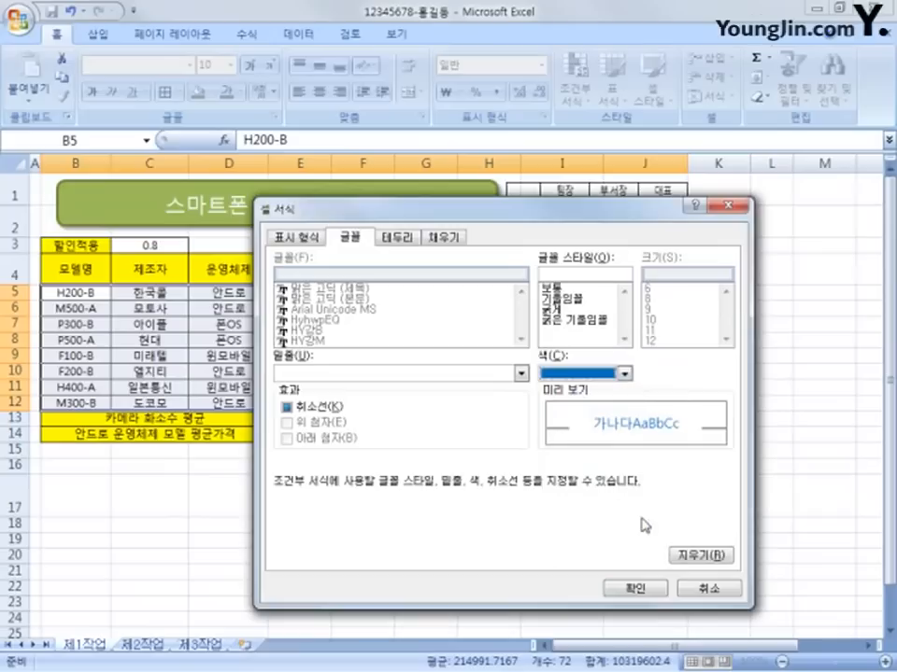
click(648, 590)
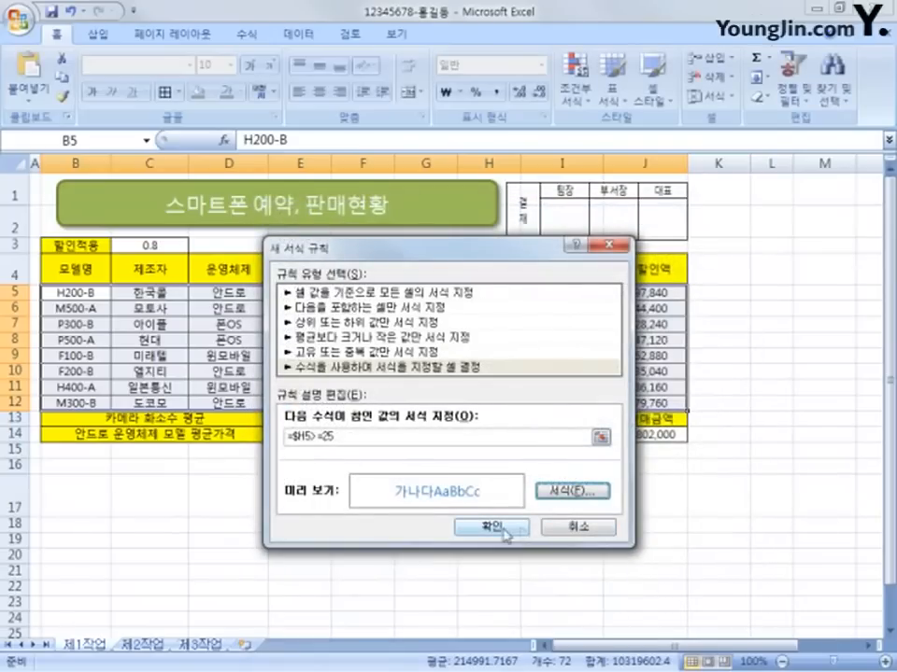
click(503, 534)
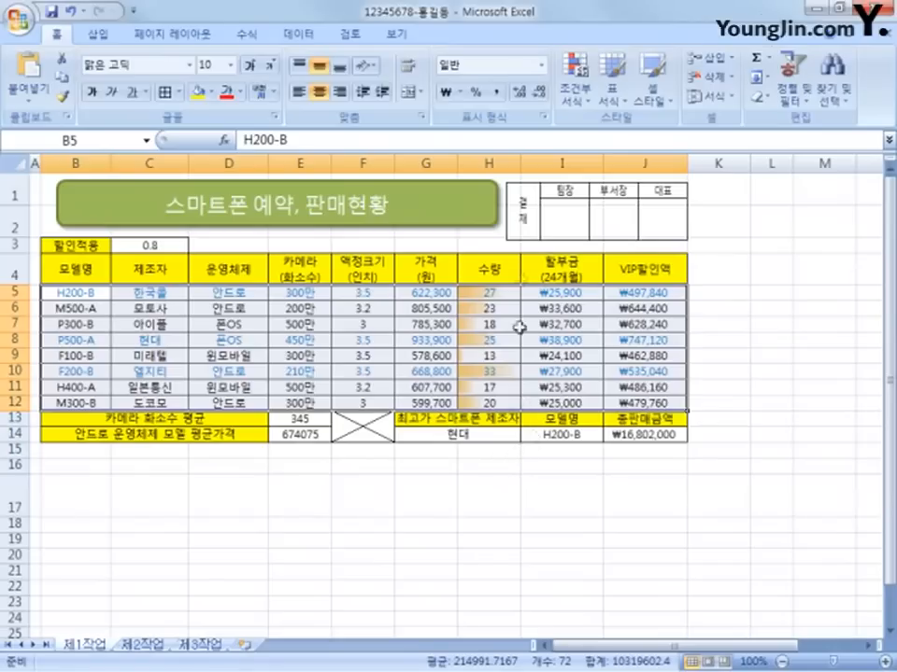
Hide the gridlines (눈금선) on the 제1작업 sheet.
click(397, 34)
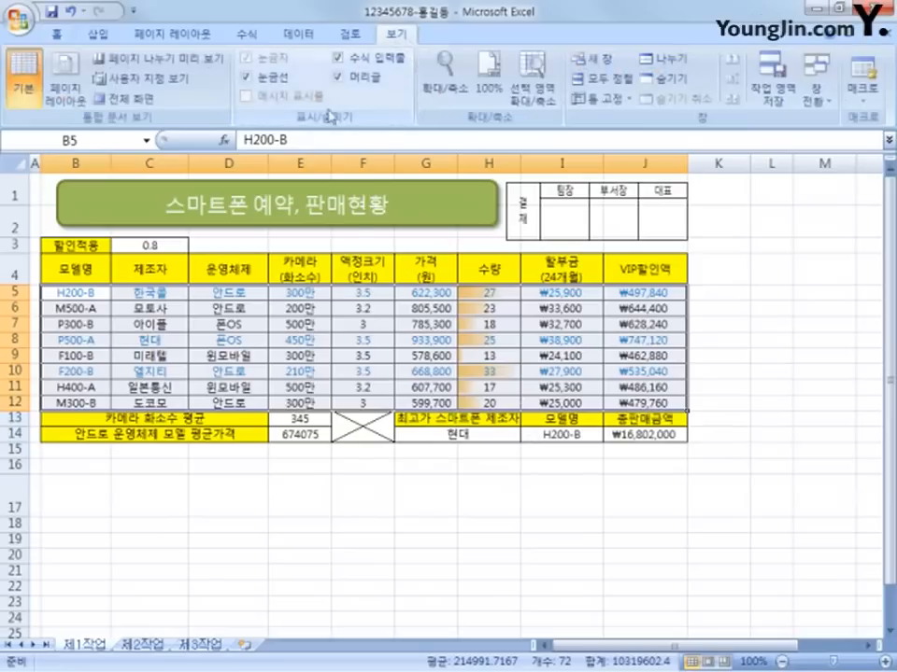
click(270, 80)
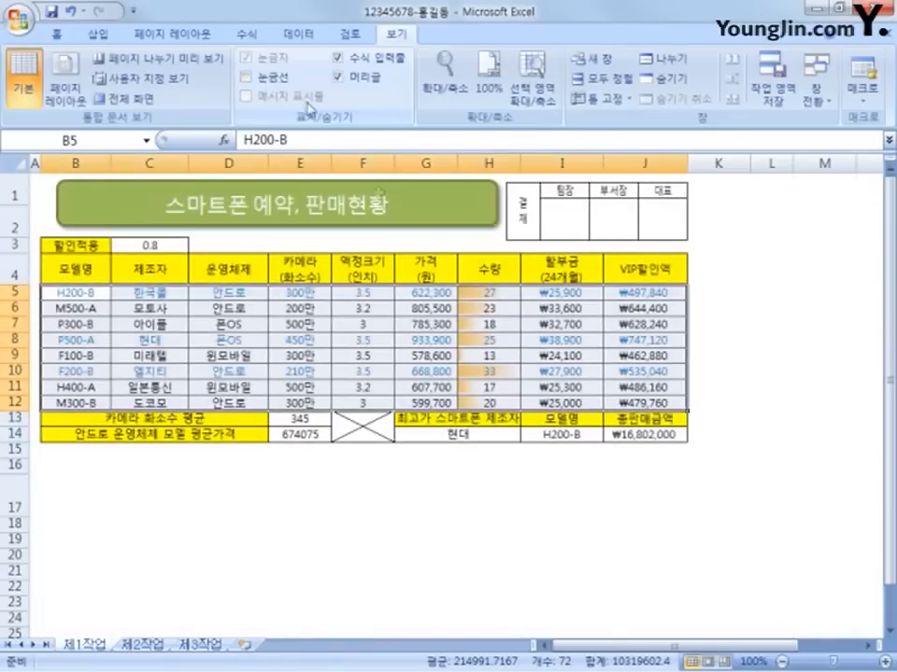